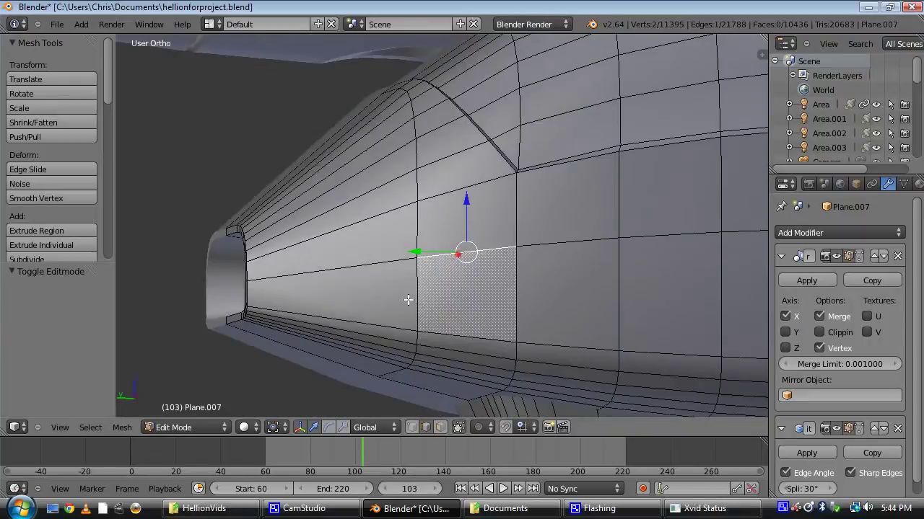
Step: Cut an extra edge loop around the hull behind the nose opening, slid to about 0.98 beside the existing loop
left_click(395, 270)
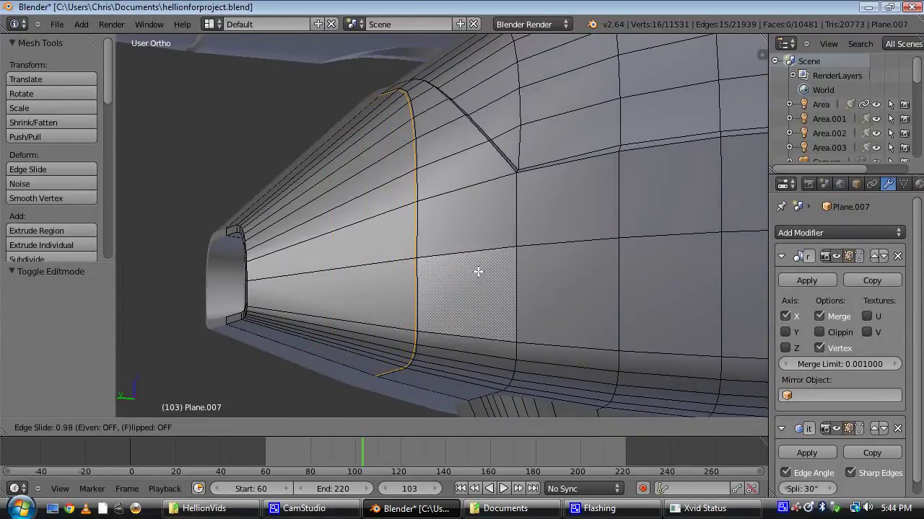
left_click(476, 271)
middle_click_drag(477, 271, 423, 257)
Step: Switch to face selection and select the narrow face loop between the two close edge loops behind the nose
key("ctrl+Tab")
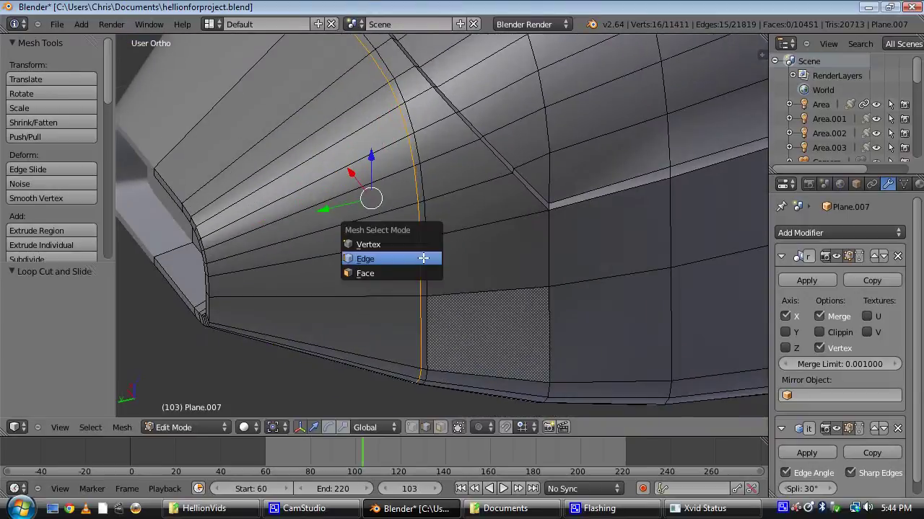
left_click(421, 267)
right_click(423, 238, "alt")
middle_click_drag(423, 237, 296, 264)
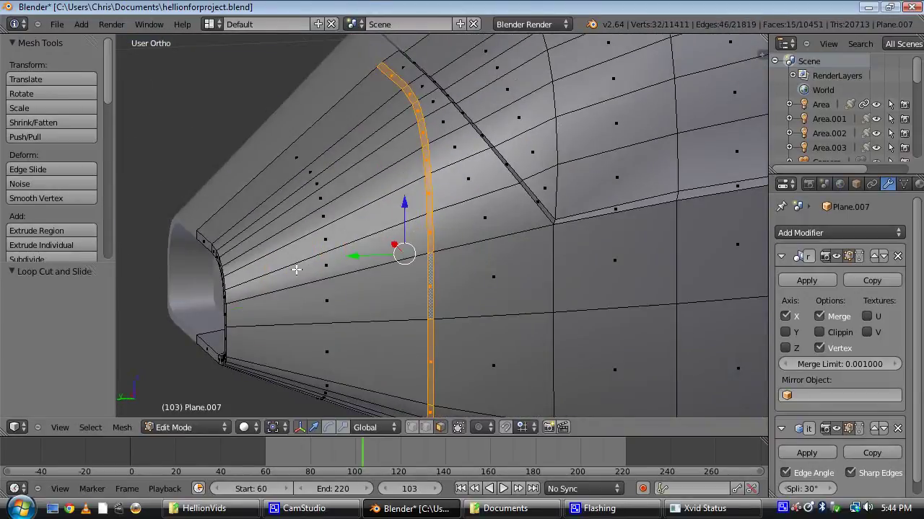
scroll(281, 261, "down", 5)
middle_click_drag(440, 279, 362, 199, "shift")
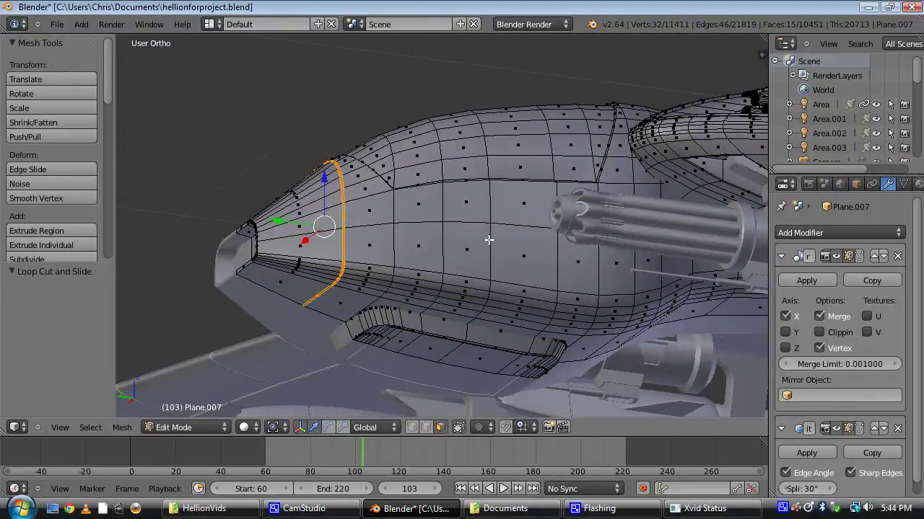
scroll(412, 253, "up", 4)
middle_click_drag(360, 261, 418, 180, "shift")
middle_click_drag(418, 181, 467, 226)
scroll(441, 212, "up", 3)
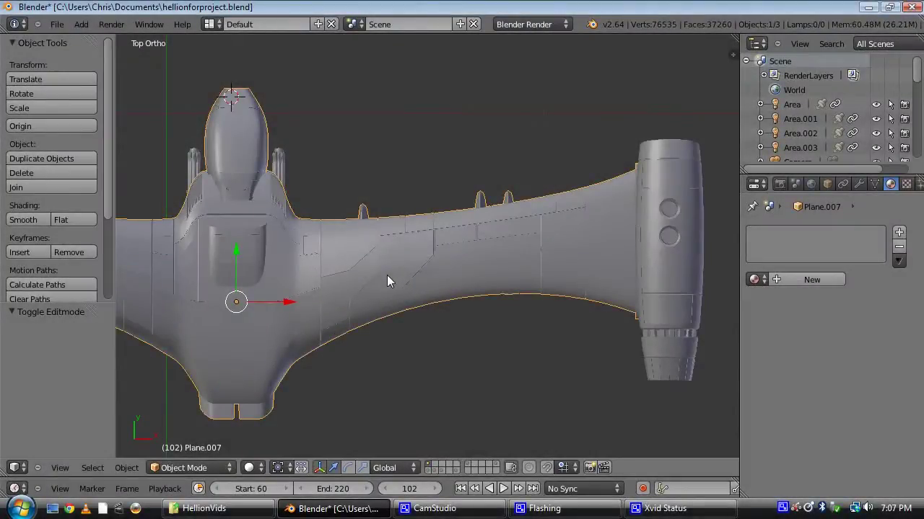
Step: Examine the panel lines around the ship's nose and canopy from above and from the side
middle_click_drag(266, 231, 458, 316, "shift")
scroll(457, 316, "up", 5)
key("Tab")
right_click(427, 156)
middle_click_drag(405, 334, 505, 270)
scroll(446, 242, "up", 3)
key("Tab")
scroll(414, 176, "down", 3)
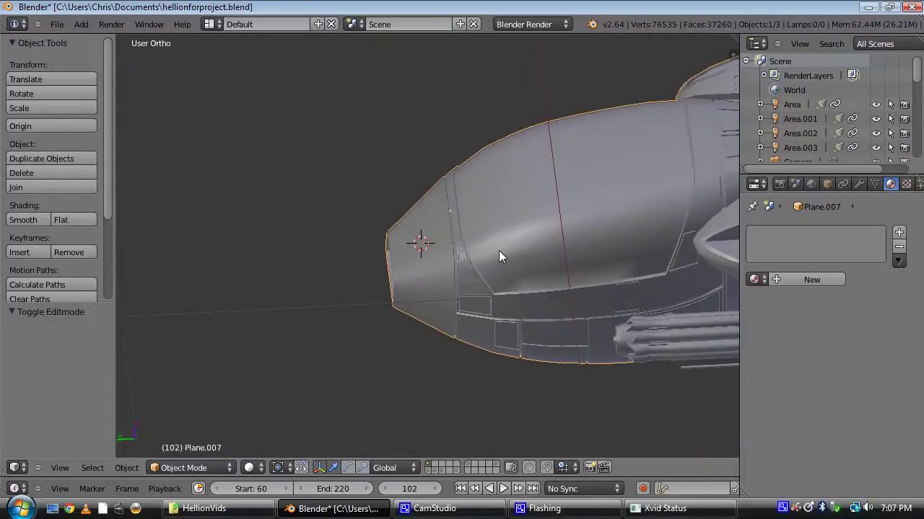
Step: Enter mesh editing with face selection and select the narrow face strip bordering the canopy
scroll(505, 263, "up", 2)
scroll(497, 252, "up", 2)
key("Tab")
scroll(311, 217, "up", 3)
middle_click_drag(310, 218, 505, 296, "shift")
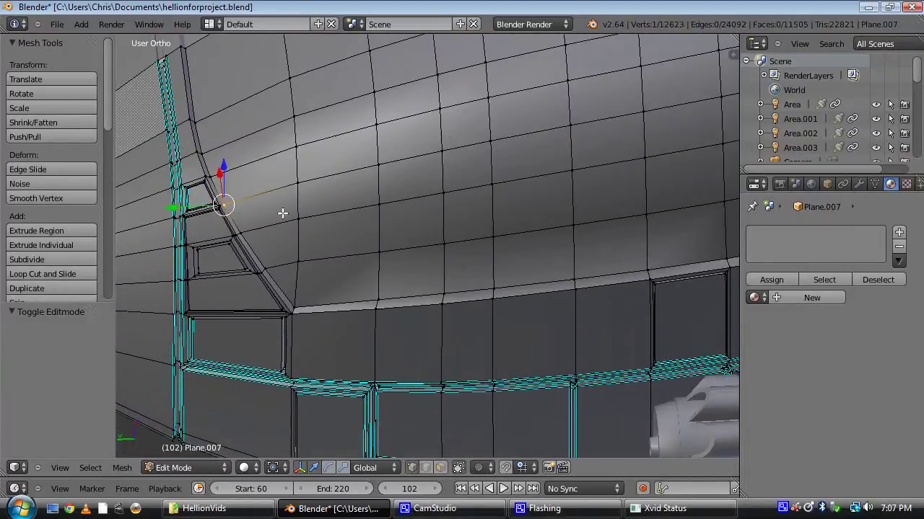
middle_click_drag(404, 282, 409, 237)
scroll(409, 238, "up", 3)
key("ctrl+Tab")
left_click(405, 264)
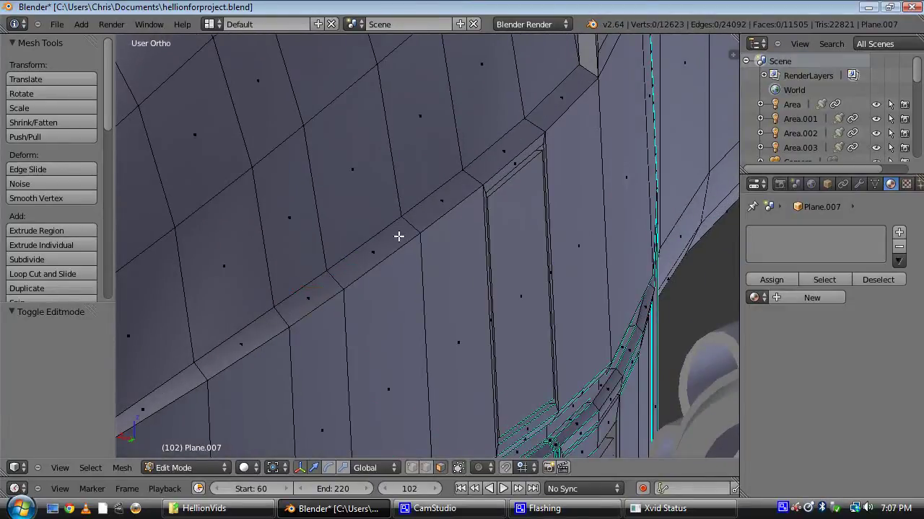
right_click(411, 217, "alt")
scroll(410, 218, "down", 7)
middle_click_drag(407, 188, 516, 300, "shift")
scroll(426, 221, "up", 3)
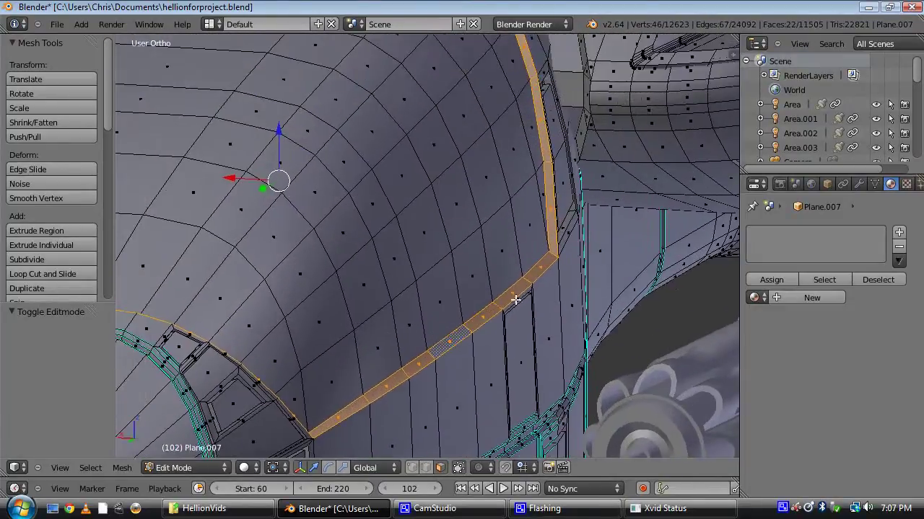
Step: Extrude the canopy border strip in place and scale the new faces to about 0.977
key("e")
right_click(548, 285)
key("s")
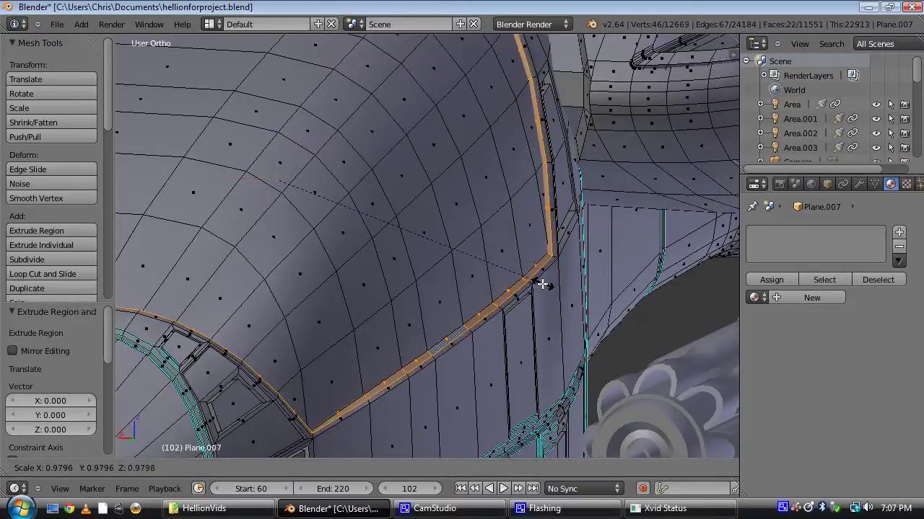
left_click(541, 283)
Step: Nudge the scaled canopy border about 0.0015 along X and slightly downward along Z
middle_click_drag(429, 190, 300, 322)
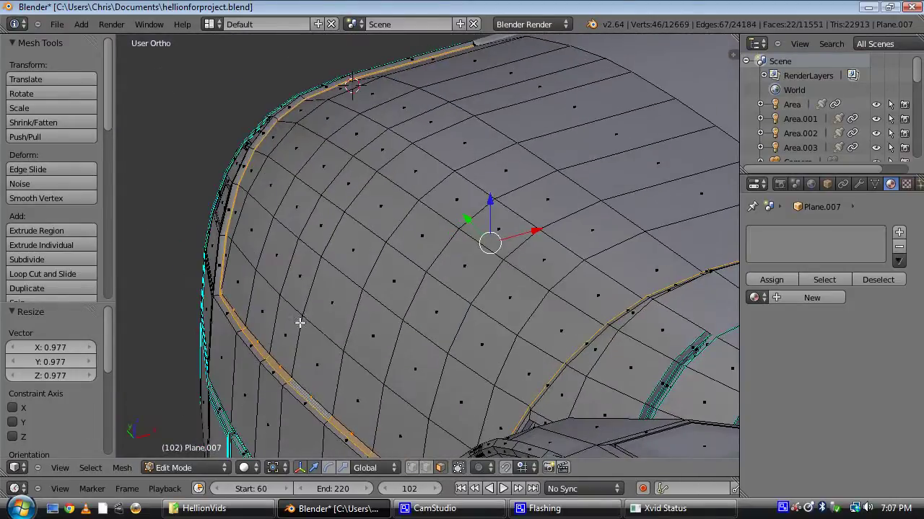
key("g")
left_click(543, 228)
middle_click_drag(454, 214, 503, 198)
key("g")
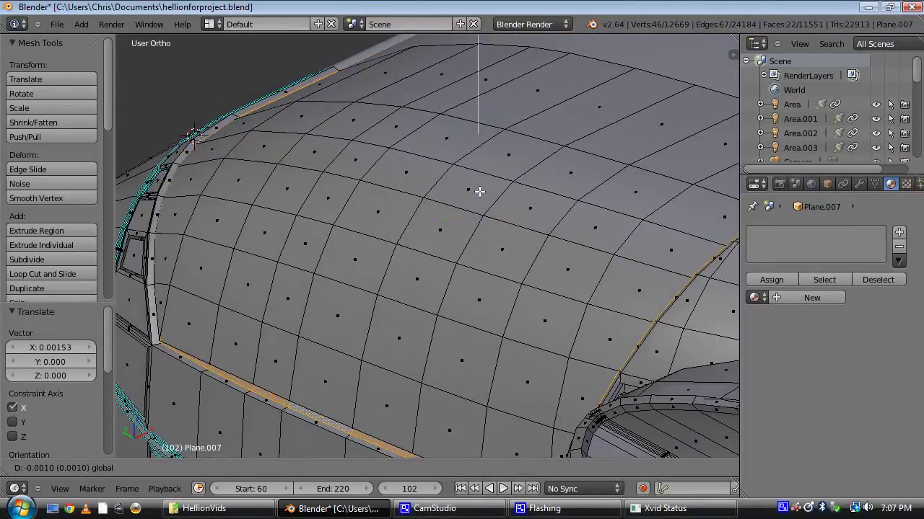
left_click(479, 191)
Step: Leave mesh editing and inspect the canopy border from the front and side
scroll(448, 193, "down", 2)
key("Tab")
scroll(363, 186, "down", 4)
middle_click_drag(362, 186, 370, 0)
scroll(375, 261, "down", 2)
middle_click_drag(385, 265, 393, 140)
scroll(340, 322, "up", 3)
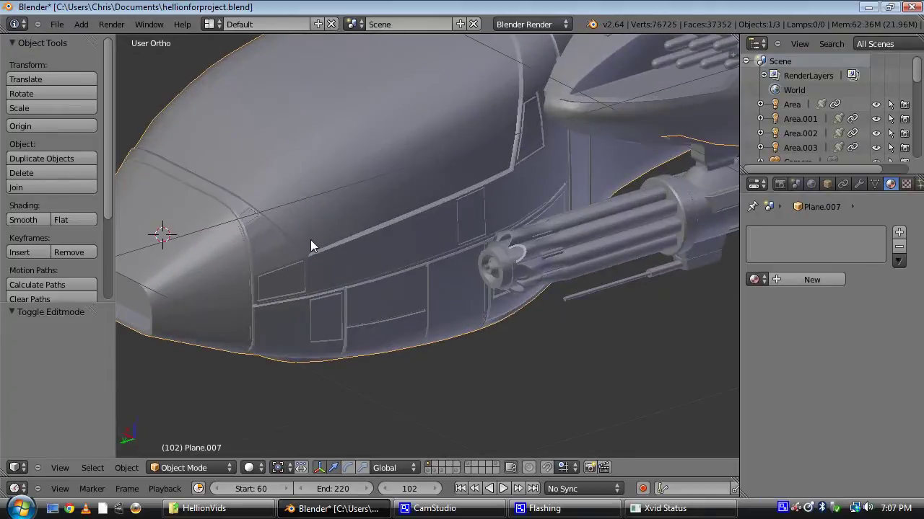
Step: Return to mesh editing and select the two adjacent side faces between the nose opening and the first panel line
key("Tab")
scroll(249, 242, "down", 2)
middle_click_drag(317, 273, 424, 261, "shift")
scroll(381, 268, "up", 4)
right_click(375, 319)
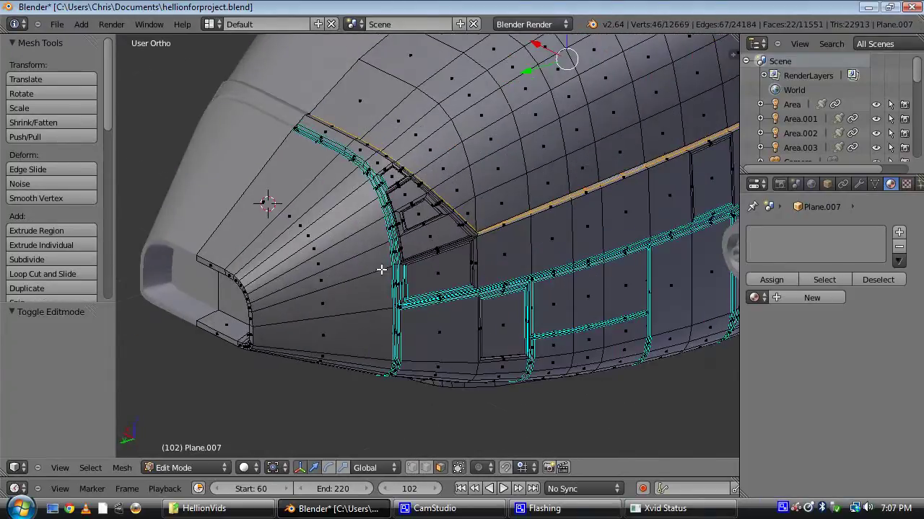
right_click(349, 290, "shift")
middle_click_drag(350, 291, 412, 287)
middle_click_drag(412, 287, 456, 213, "shift")
scroll(420, 266, "up", 5)
mouse_move(420, 266)
middle_mouse_down()
mouse_move(498, 266)
mouse_move(462, 288)
mouse_move(406, 275)
middle_mouse_up()
right_click(445, 257)
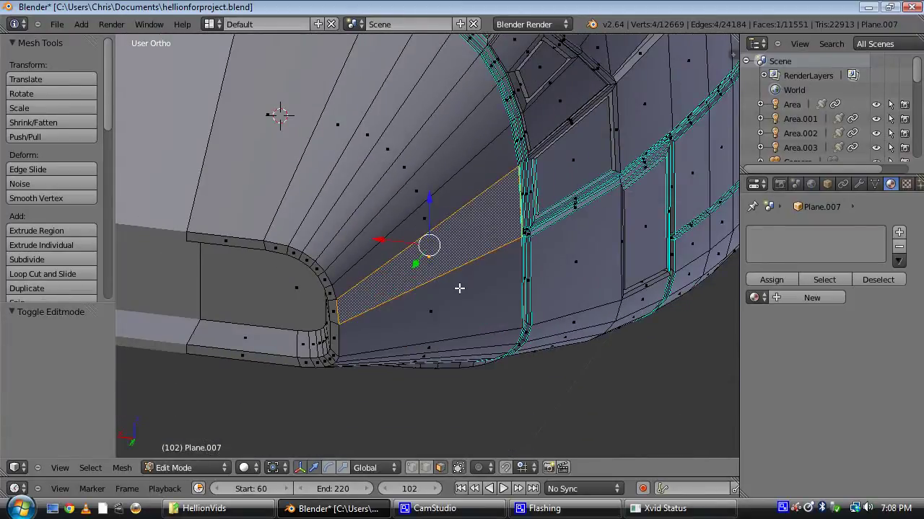
right_click(460, 287)
middle_click_drag(450, 278, 390, 215)
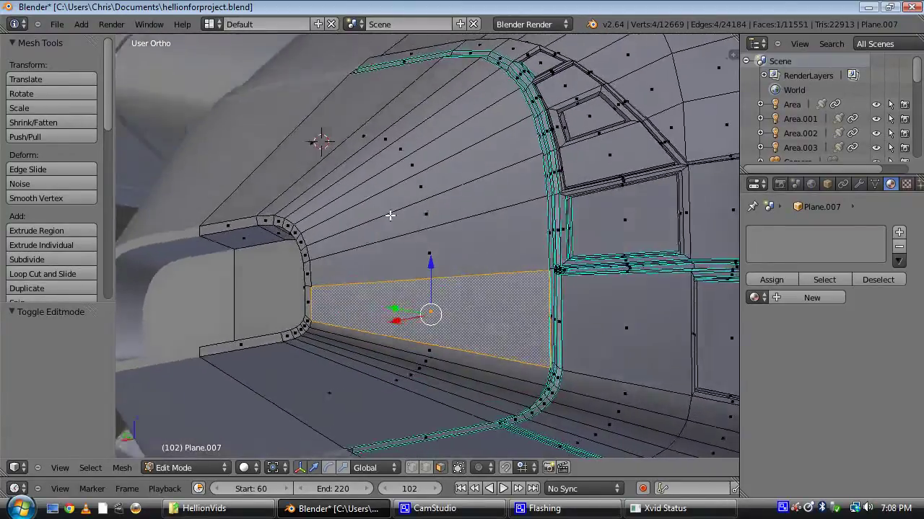
scroll(433, 253, "up", 3)
right_click(483, 297, "shift")
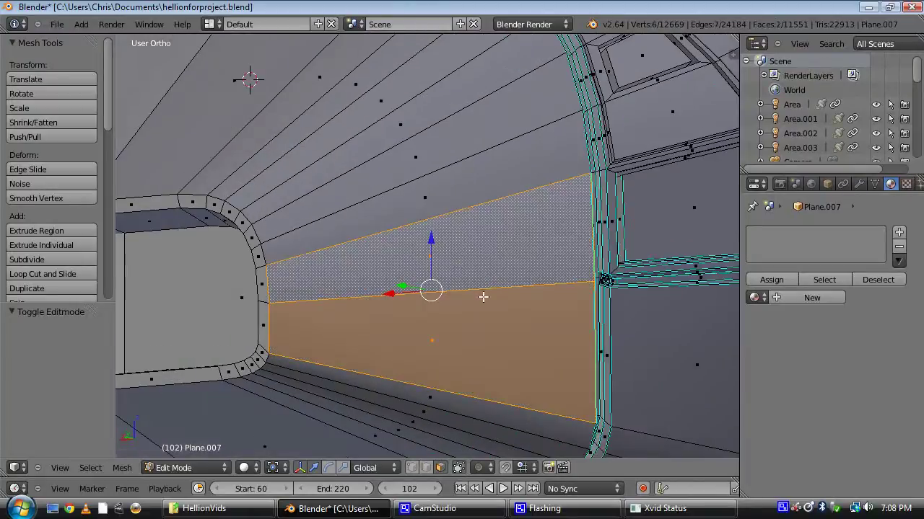
Step: Duplicate the two selected side faces and scale the copy to about 0.788
key("e")
right_click(606, 323)
key("s")
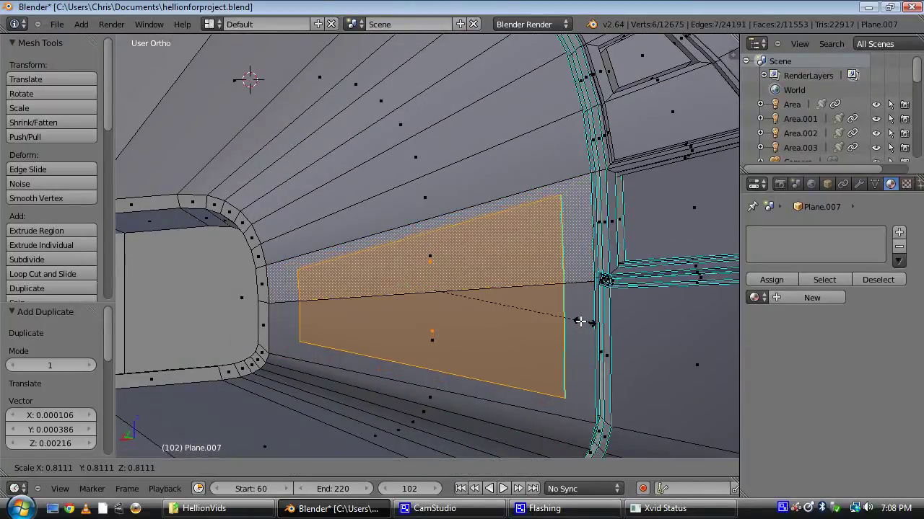
left_click(502, 299)
Step: Move the duplicated faces about -0.016 along X off the hull and cut a centred vertical edge loop through them
middle_click_drag(502, 299, 430, 270)
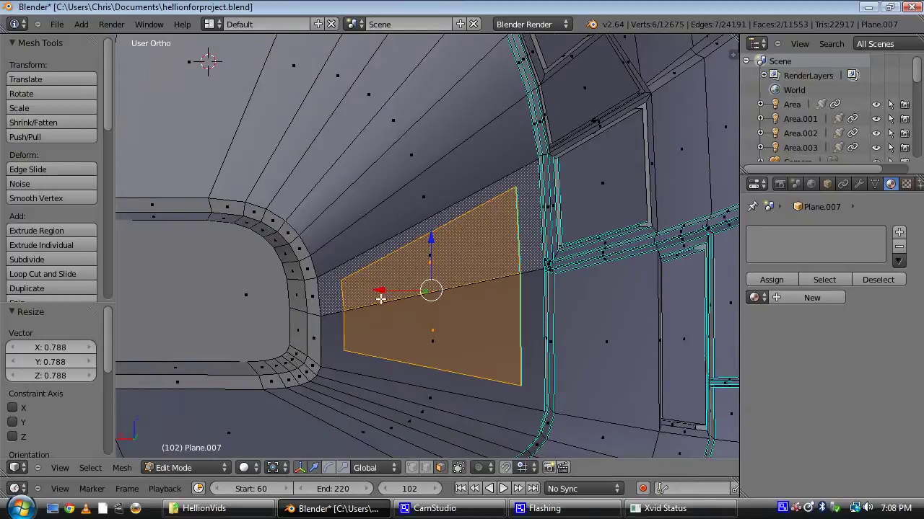
left_click_drag(390, 292, 427, 293)
middle_click_drag(426, 293, 412, 354)
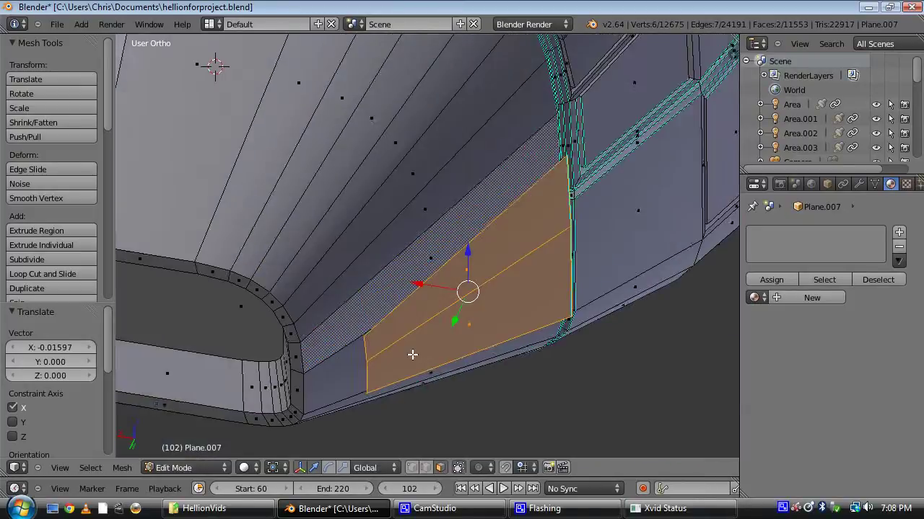
key("ctrl+r")
left_click(502, 283)
right_click(504, 281)
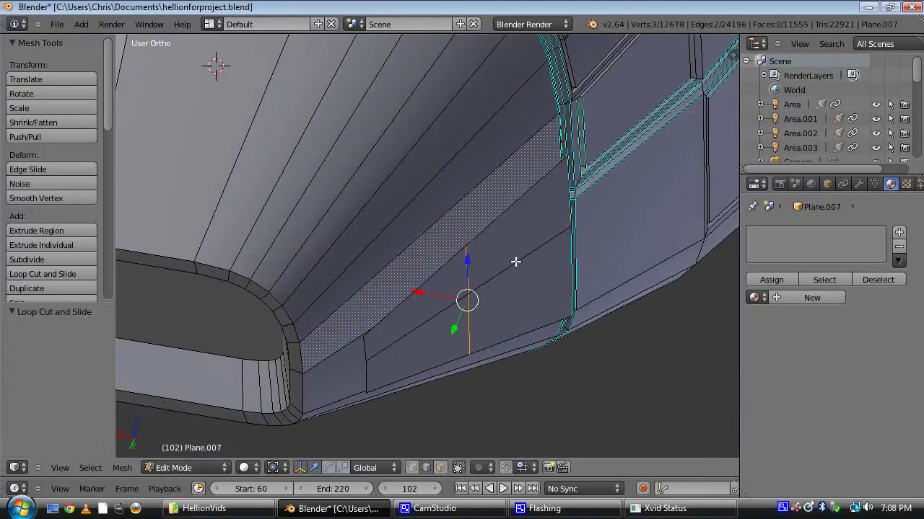
Step: Select the rear vertical edges of the duplicated panel and move them about 0.0226 along X into the hull
right_click(562, 210)
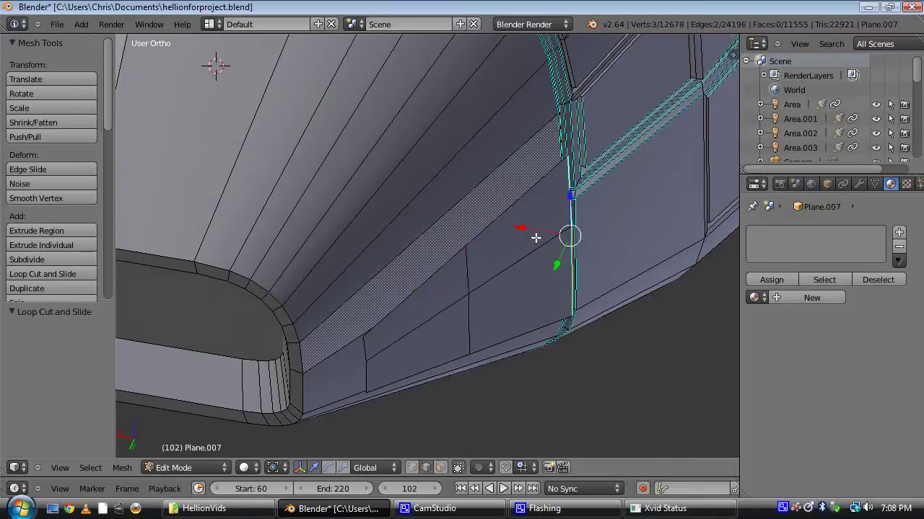
key("g")
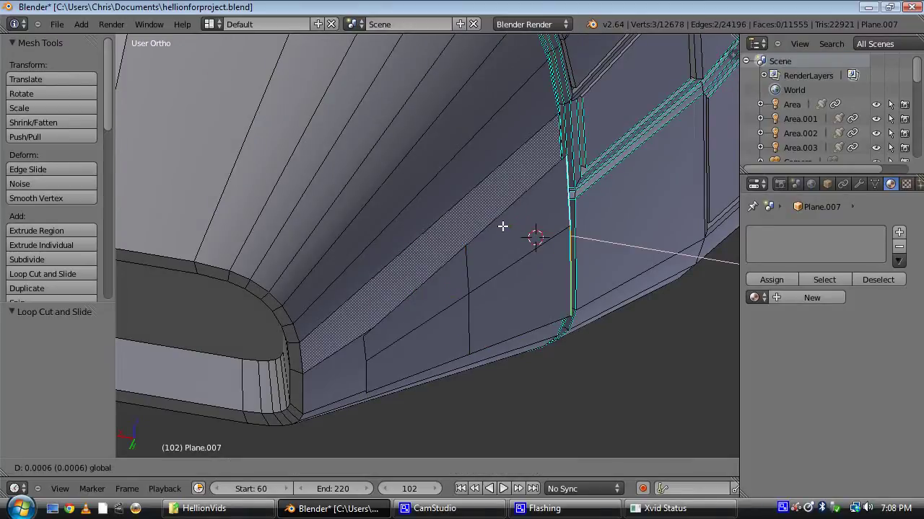
left_click(470, 224)
mouse_move(470, 225)
middle_mouse_down()
mouse_move(411, 270)
mouse_move(404, 124)
mouse_move(471, 236)
middle_mouse_up()
Step: Select the panel's upper and lower border edges and extrude them about 0.0239 along X toward the hull
right_click(468, 235, "alt")
middle_click_drag(423, 164, 499, 269)
right_click(412, 132, "alt+shift")
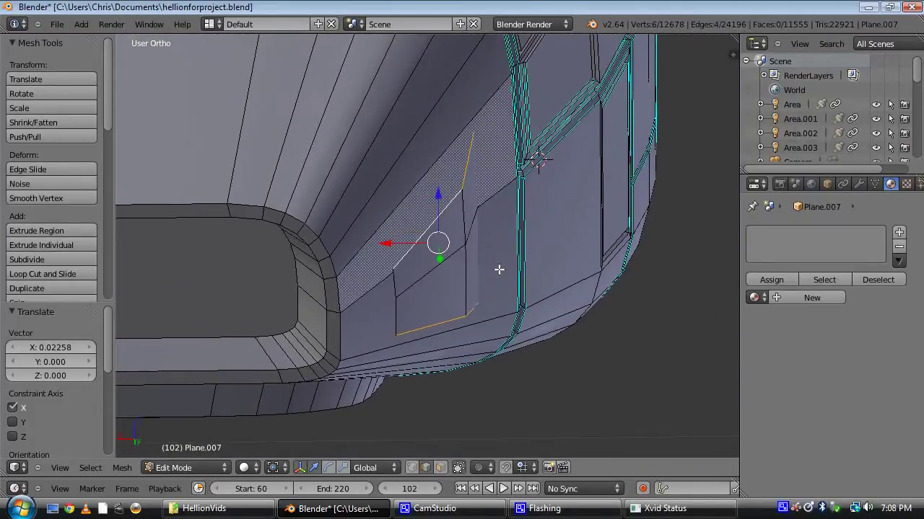
key("e")
key("x")
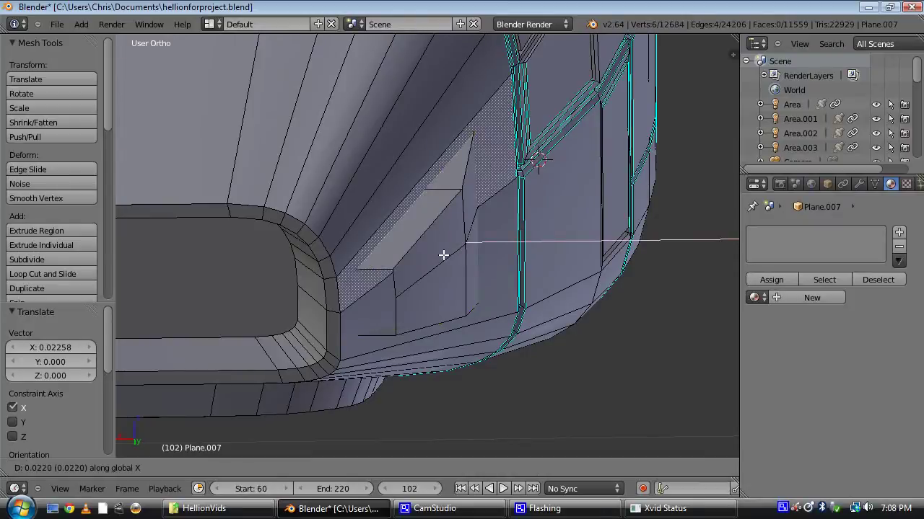
left_click(442, 255)
Step: Select the upper and lower outer corner edges of the side housing and bevel them by about 0.211
scroll(435, 224, "down", 2)
middle_click_drag(433, 219, 396, 241)
scroll(396, 240, "up", 4)
right_click(396, 236, "alt")
right_click(416, 340, "shift")
key("w")
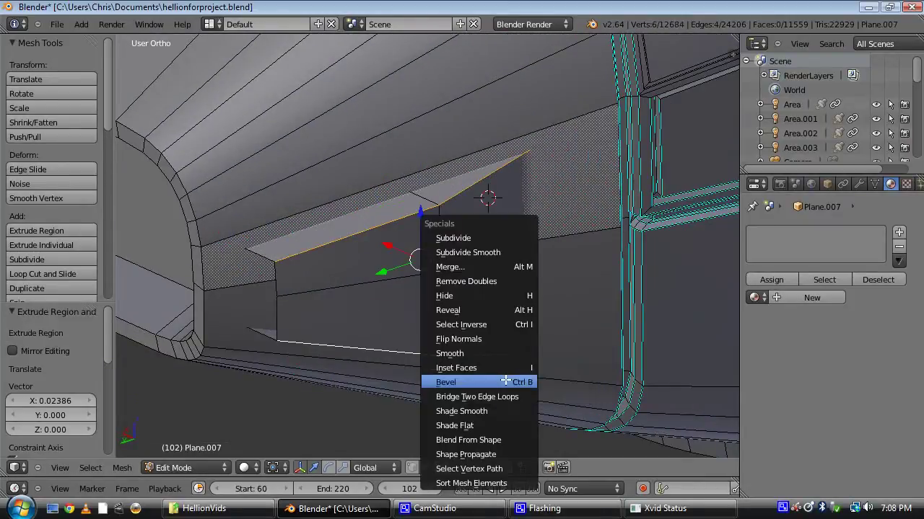
left_click(519, 383)
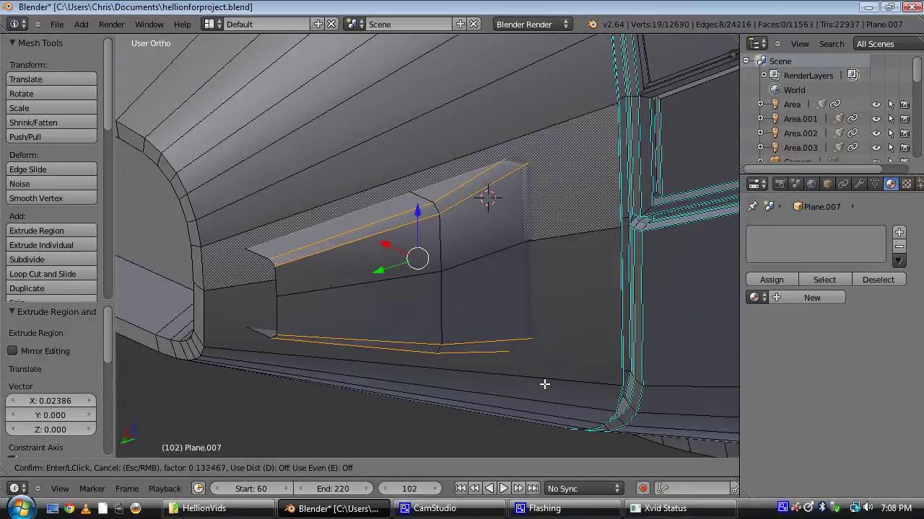
left_click(538, 368)
Step: Bevel the housing's upper and lower corner edges a second time, by about 0.215
key("w")
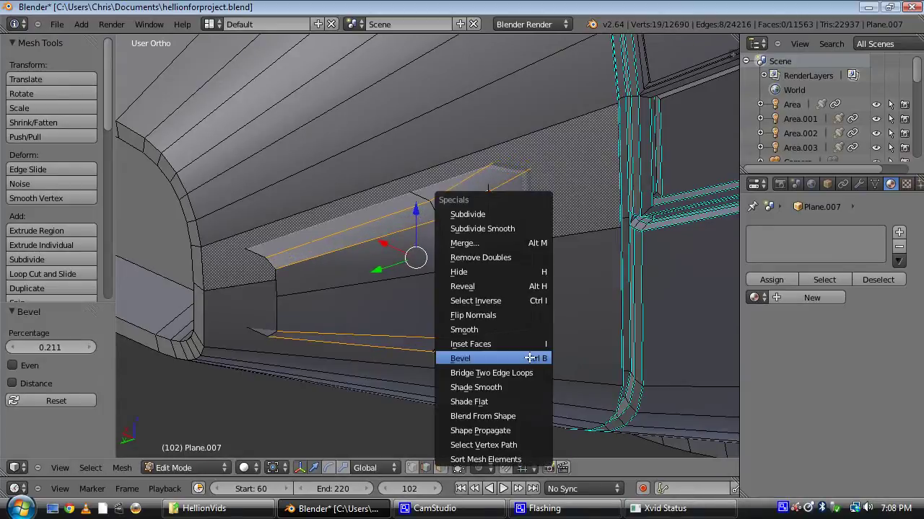
left_click(538, 358)
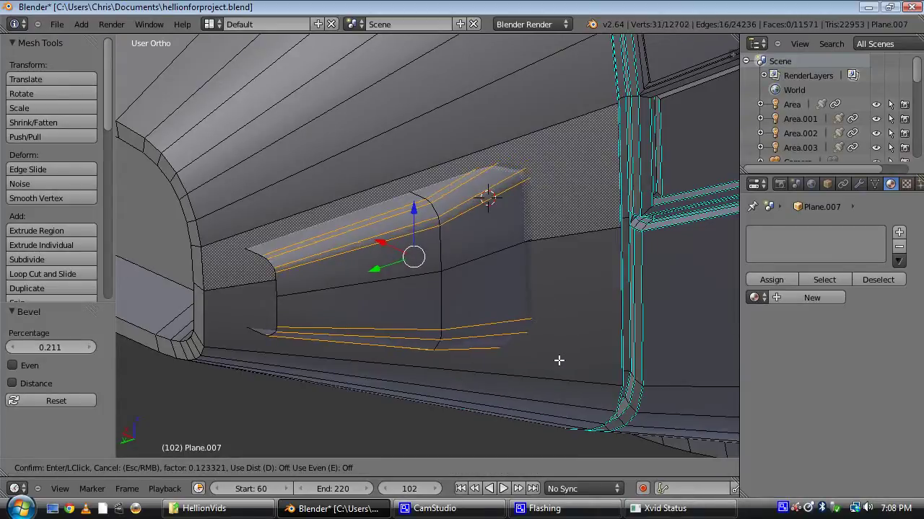
left_click(391, 274)
Step: Select the vertical edge loop around the middle of the side housing and bevel it by about 0.287
middle_click_drag(392, 274, 405, 308)
scroll(405, 308, "up", 2)
right_click(454, 254, "alt")
key("w")
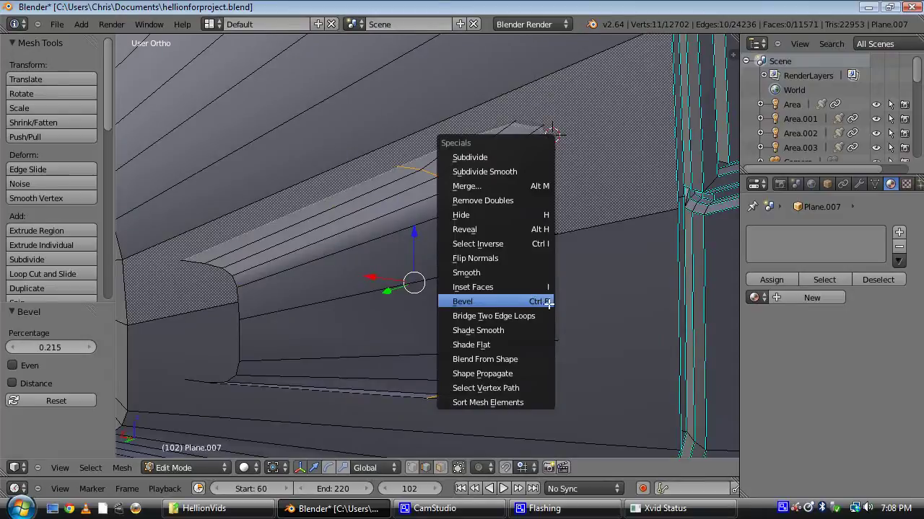
left_click(547, 303)
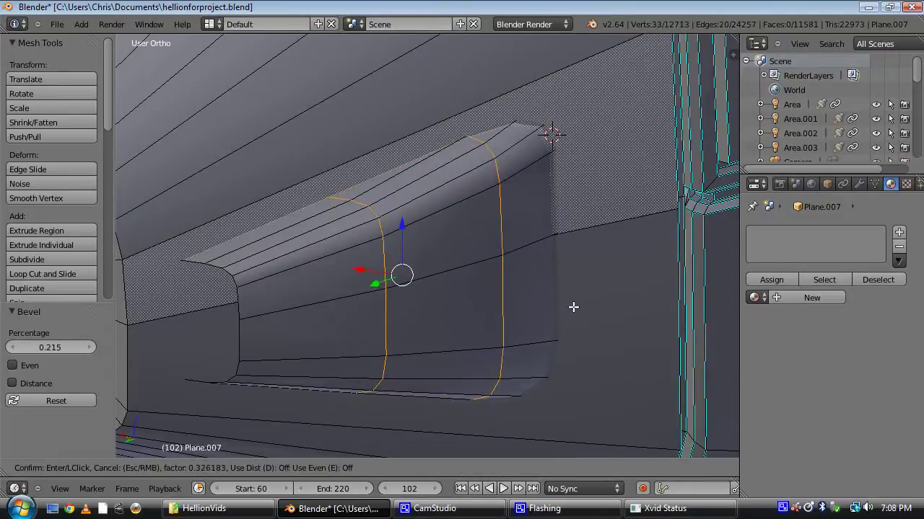
left_click(278, 278)
Step: Fill the housing's open front edge with a face and inset it by extruding in place and scaling to 0.820
middle_click_drag(278, 278, 406, 309)
right_click(315, 275, "alt")
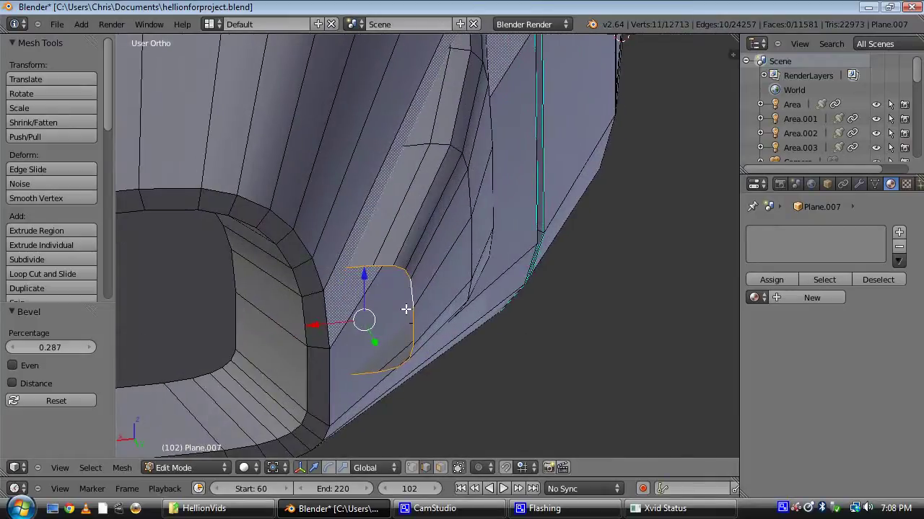
key("f")
key("e")
right_click(435, 311)
key("s")
left_click(426, 310)
Step: Extrude the inset front face about 0.0225 along Y into the side housing to form a recess
middle_click_drag(427, 309, 334, 315)
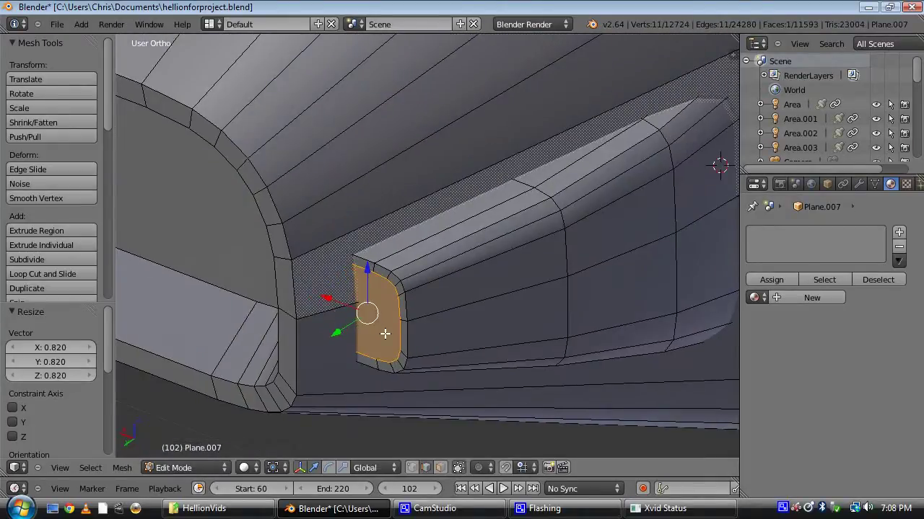
key("e")
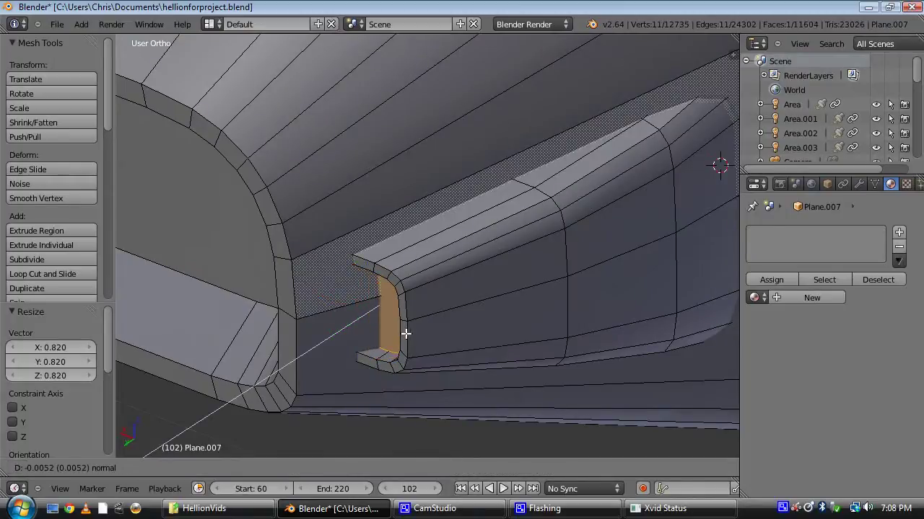
left_click(458, 332)
Step: Delete the face at the inner end of the side housing's front recess and leave edit mode to check the nose
scroll(425, 254, "down", 7)
middle_click_drag(425, 253, 485, 249)
key("x")
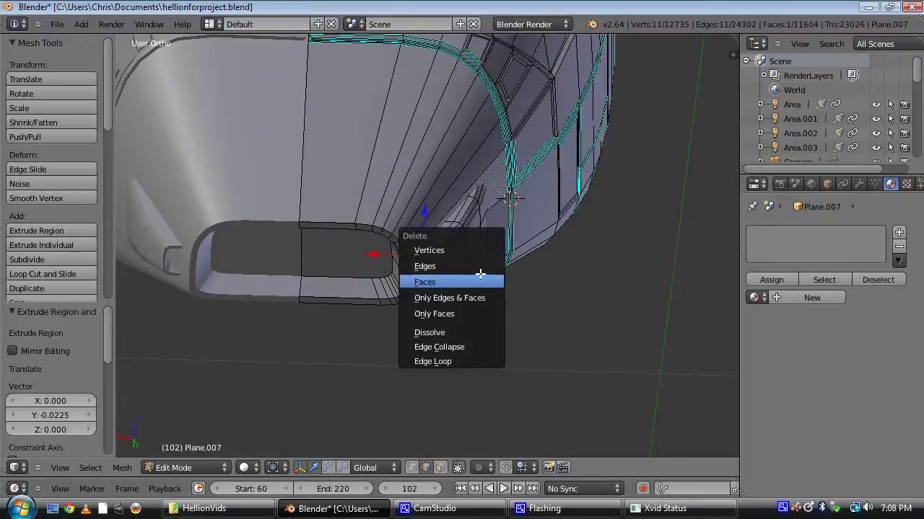
key("Return")
key("Tab")
scroll(506, 253, "down", 4)
middle_click_drag(506, 253, 425, 245)
middle_click_drag(346, 221, 742, 395, "shift")
middle_click_drag(446, 294, 628, 330, "shift")
scroll(299, 280, "up", 4)
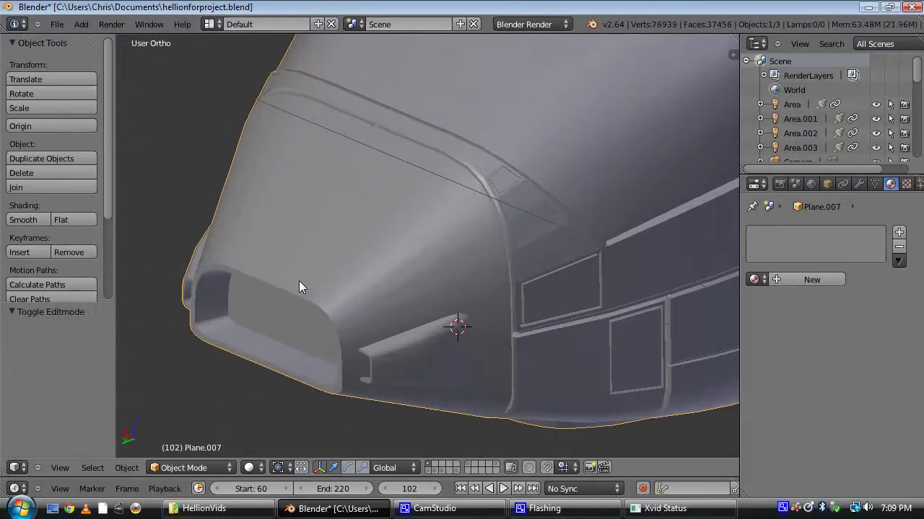
Step: Switch to face selection and duplicate the flat face on the nose's underside in place
key("Tab")
right_click(368, 250)
scroll(364, 250, "up", 2)
middle_click_drag(385, 316, 324, 130)
key("ctrl+Tab")
left_click(368, 204)
right_click(366, 170)
middle_click_drag(435, 215, 445, 233)
key("shift+d")
right_click(439, 199)
Step: Lower the duplicated underside face about 0.0049 along Z and scale it to 0.8
key("g")
key("z")
left_click(532, 255)
type("s")
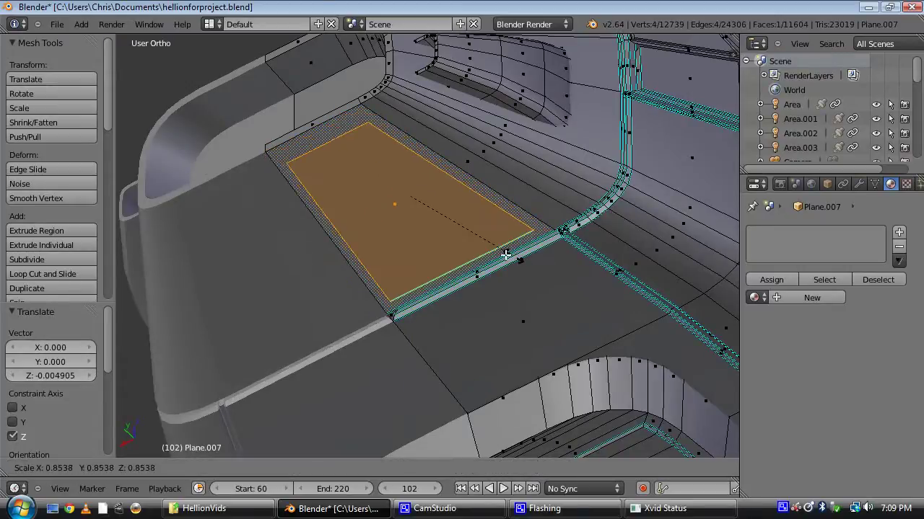
type("0.8")
key("Return")
Step: Cut an edge loop across the underside panel, raise its rear edge about 0.0117 and lower another cross edge about 0.0058 along Z
middle_click_drag(454, 214, 431, 248)
key("ctrl+r")
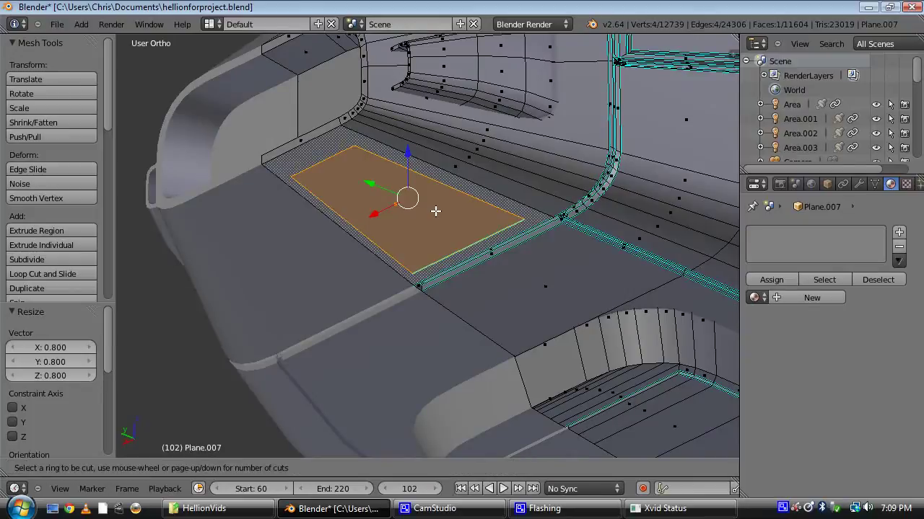
left_click(438, 196)
right_click(459, 228)
mouse_move(460, 228)
middle_mouse_down()
mouse_move(444, 241)
mouse_move(463, 214)
middle_mouse_up()
left_click_drag(471, 202, 469, 191)
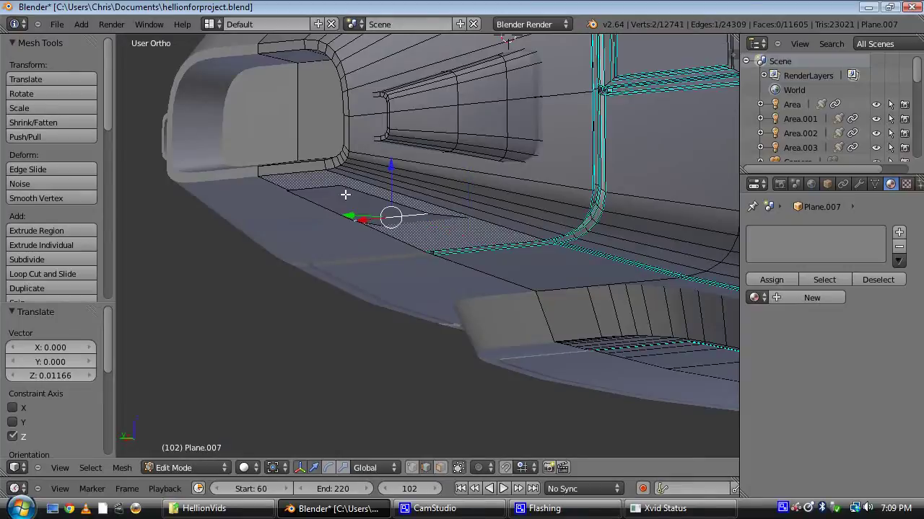
left_click_drag(359, 148, 367, 160)
Step: Move the underside panel's inner edge loop along X onto the mirror centre line, using the mirror modifier's clipping
middle_click_drag(367, 137, 374, 176)
middle_click_drag(311, 202, 376, 197, "shift")
right_click(366, 205, "alt")
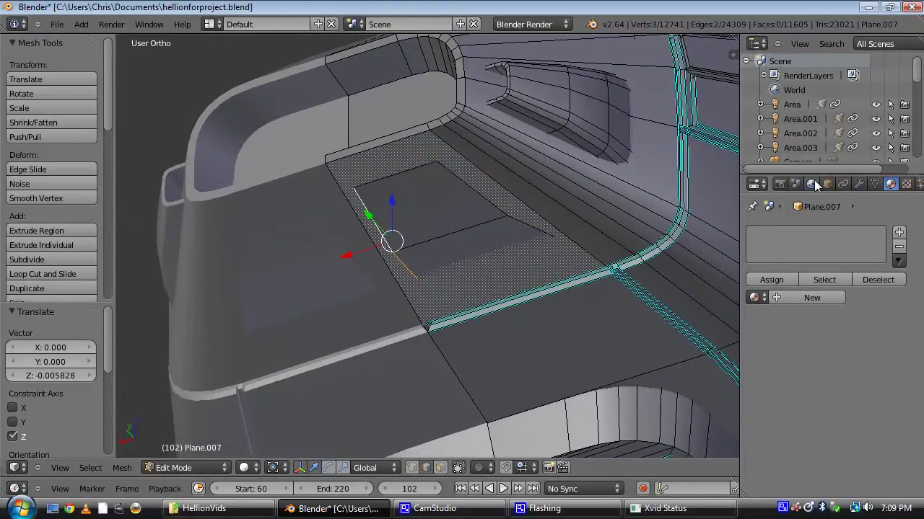
left_click(858, 184)
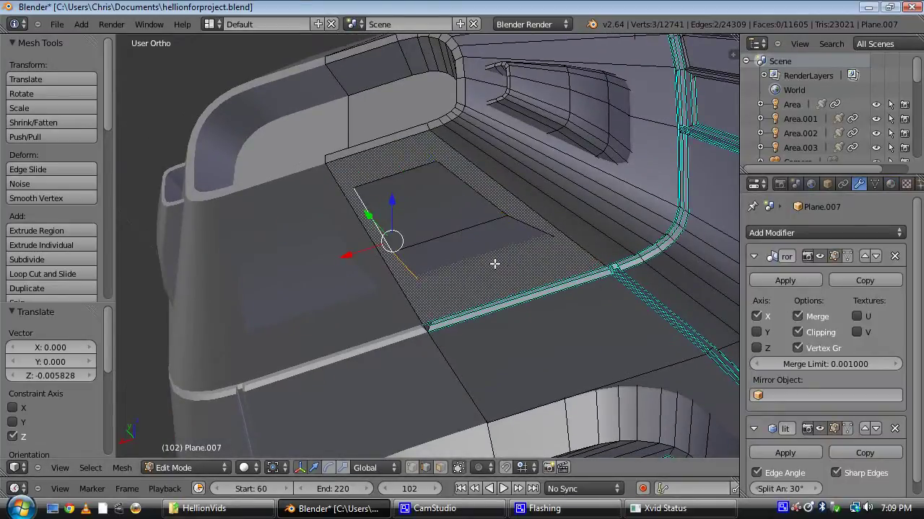
left_click_drag(342, 252, 300, 257)
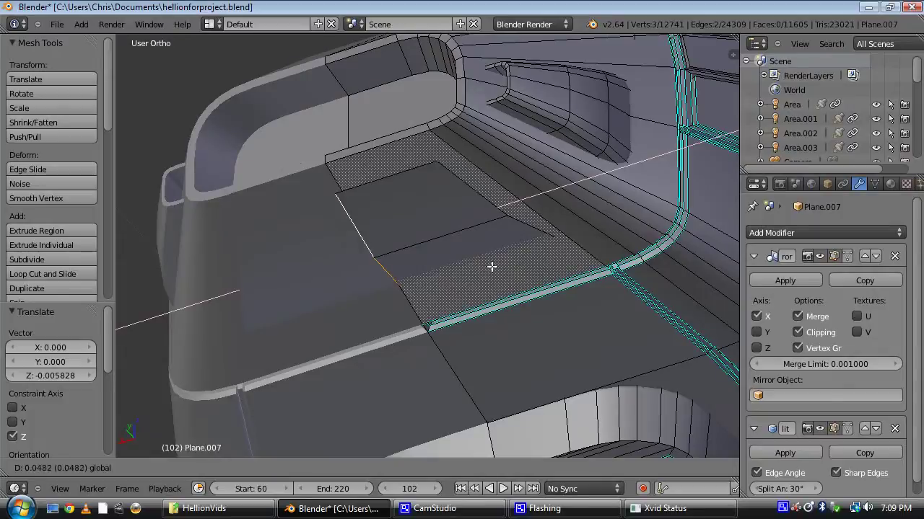
left_click_drag(491, 267, 462, 200)
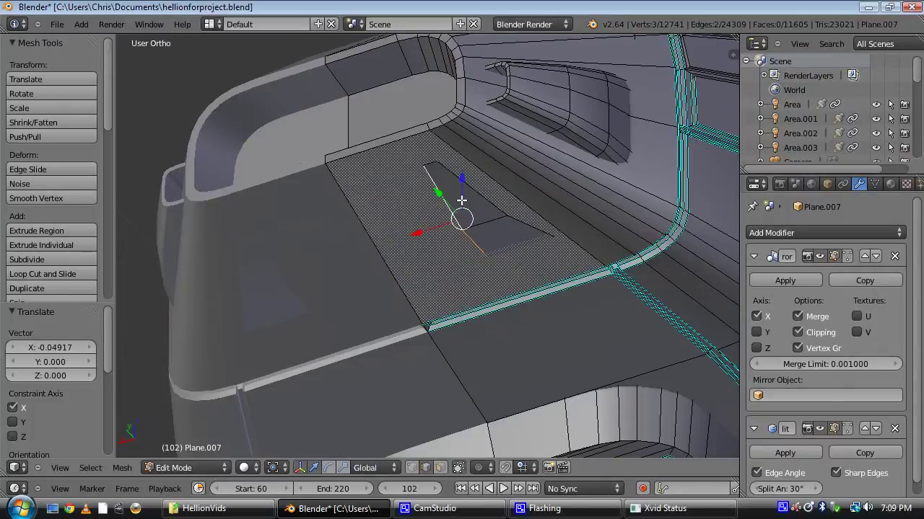
key("g")
key("x")
left_click(424, 236)
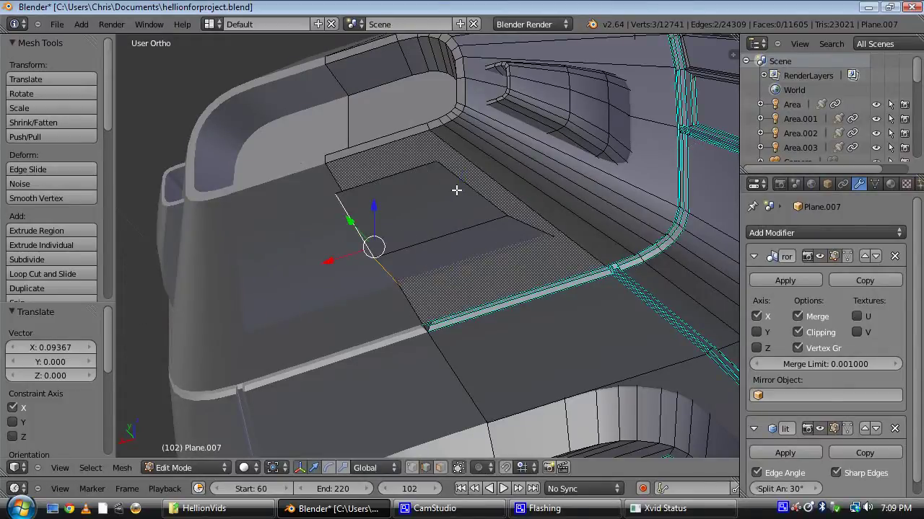
Step: Move the underside panel's outer side edges about 0.0148 along X to narrow the panel
middle_click_drag(458, 190, 418, 227)
key("g")
key("x")
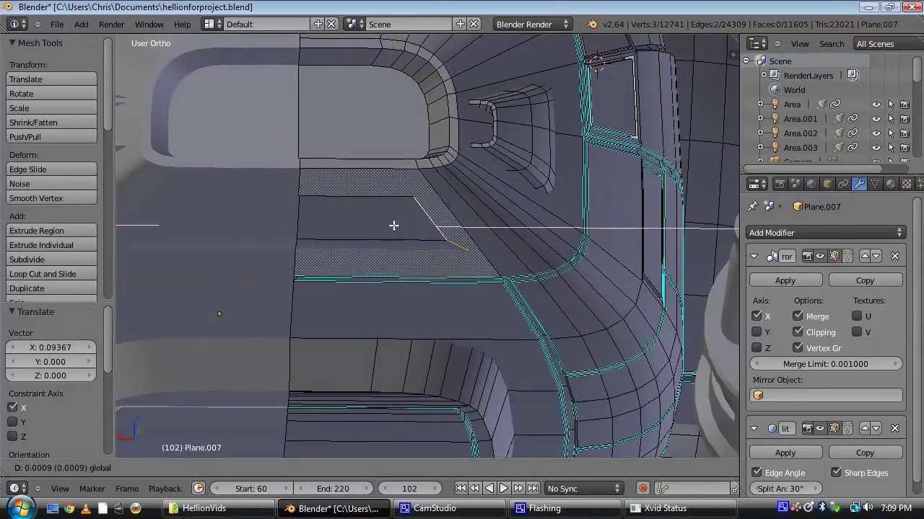
left_click(393, 226)
Step: Extrude the outer side edges about 0.0219 up along Z and shift the new edges about -0.0094 along X
key("e")
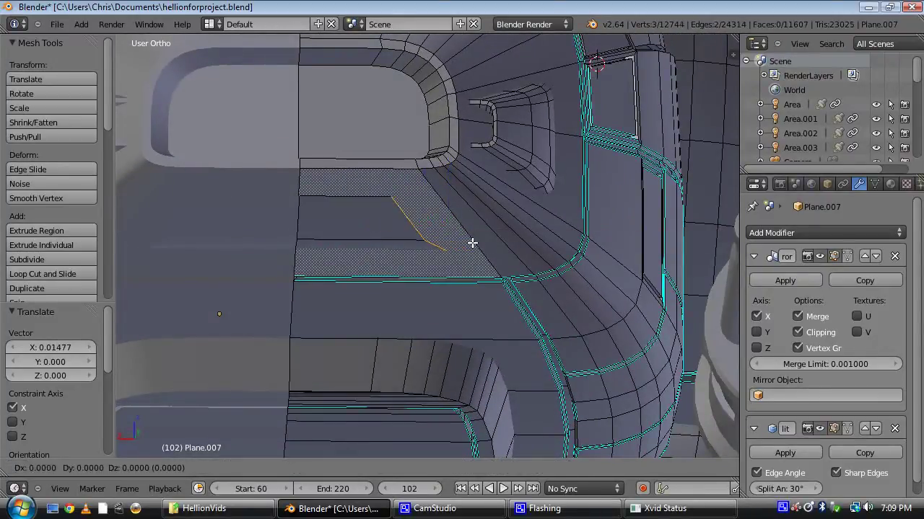
left_click(468, 208)
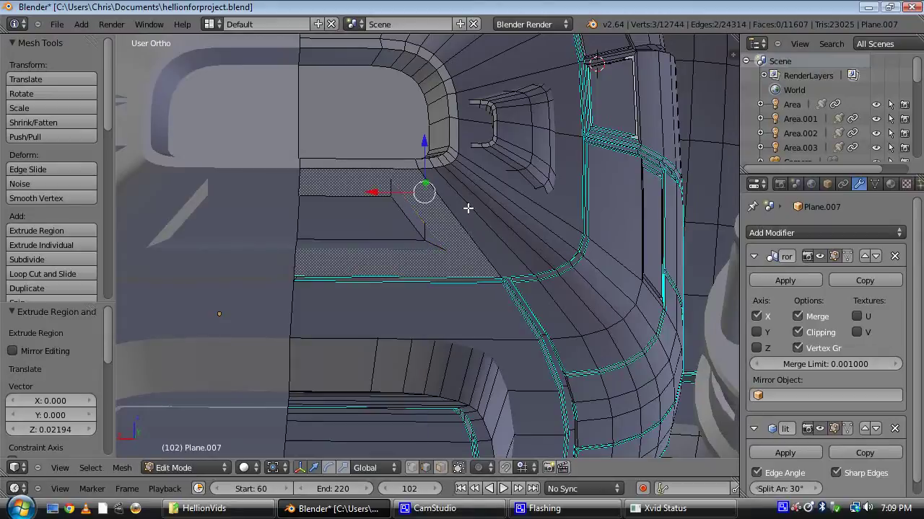
left_click_drag(387, 191, 402, 191)
left_click(401, 190)
Step: Bevel the corner edges between the panel and its side wall by about 0.170 and again by about 0.146
key("w")
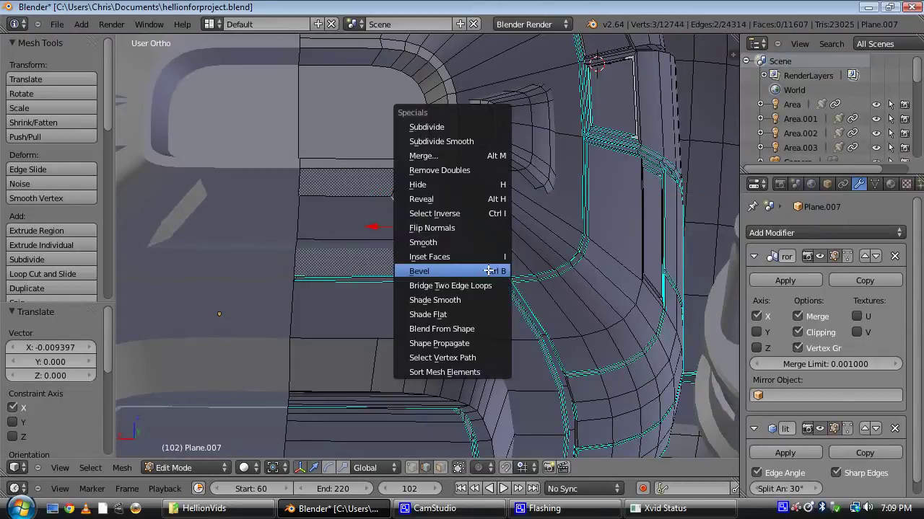
left_click(490, 270)
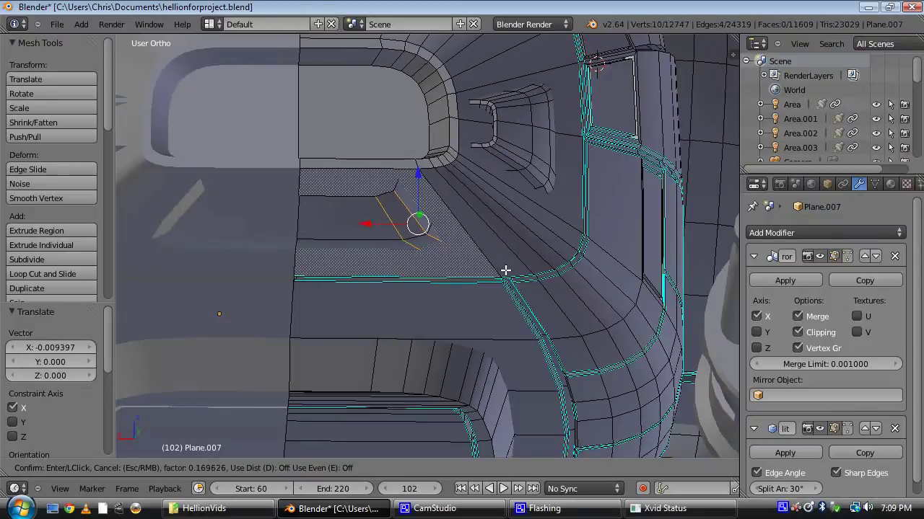
left_click(505, 270)
key("w")
left_click(513, 271)
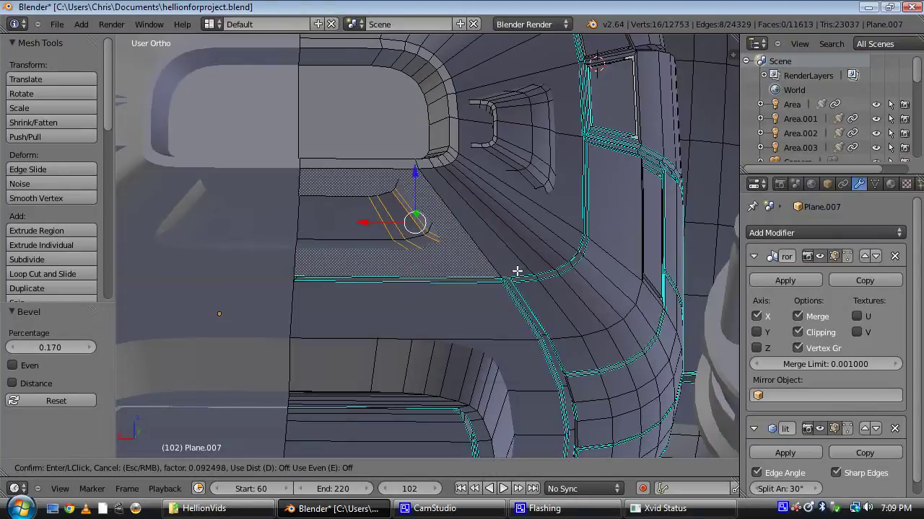
left_click(436, 268)
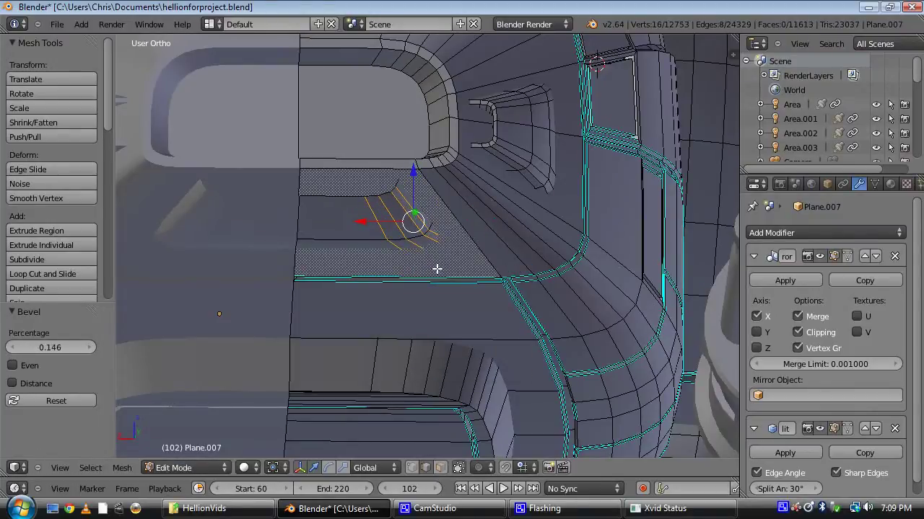
Step: Select the edge loop running across the middle of the underside housing and bevel it by about 0.187
middle_click_drag(488, 289, 381, 253)
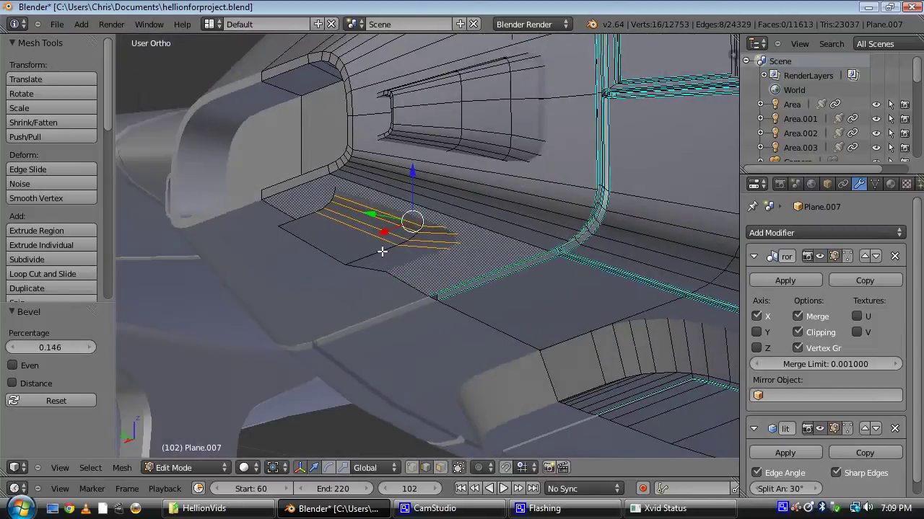
scroll(382, 251, "up", 3)
right_click(358, 248, "alt")
scroll(378, 248, "up", 2, "shift")
key("w")
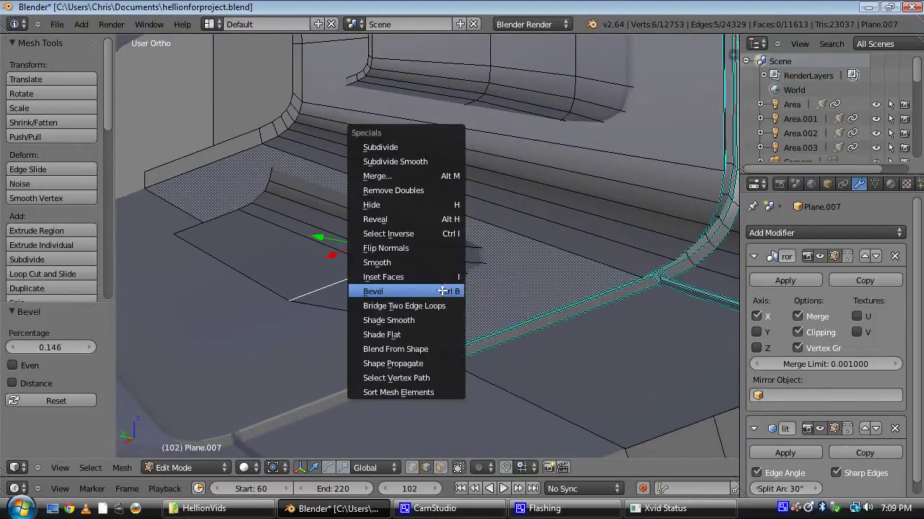
left_click(451, 290)
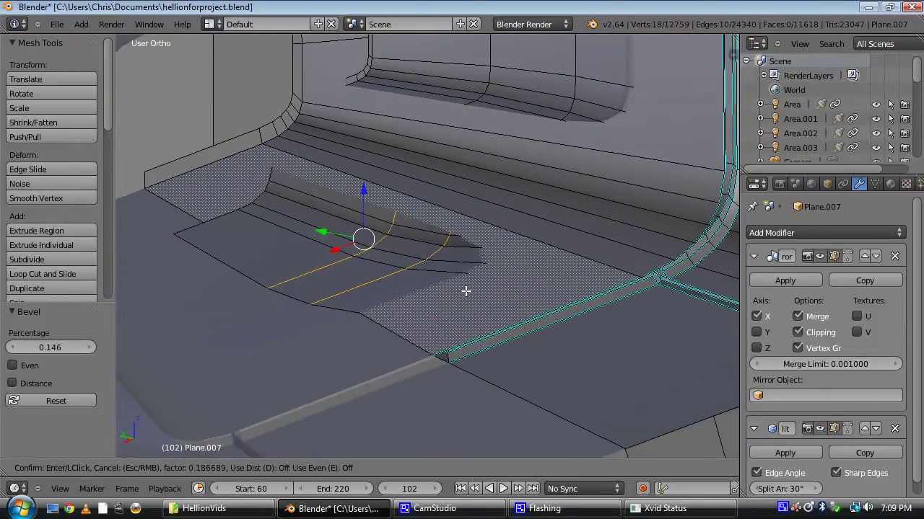
left_click(250, 206)
Step: Try filling the underside housing's open front with a face and extruding it along X, and undo both
middle_click_drag(237, 207, 331, 243)
key("f")
middle_click_drag(299, 275, 342, 254)
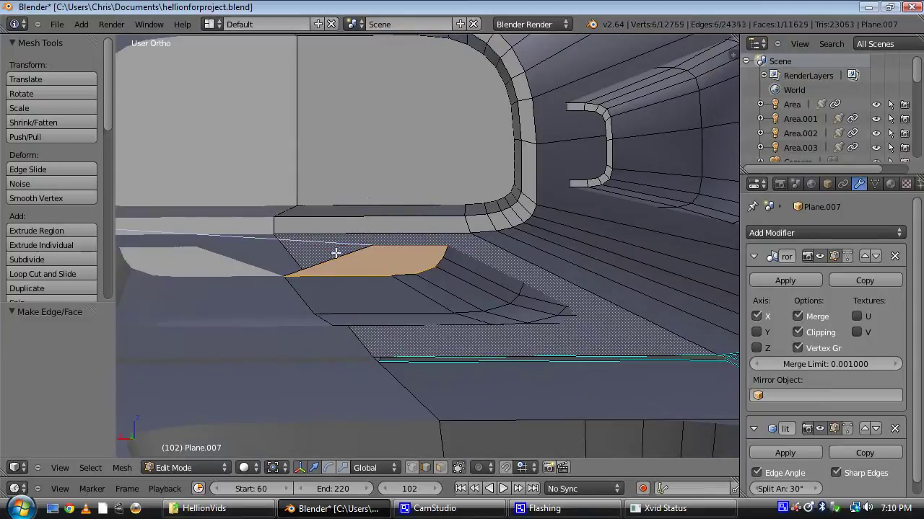
key("e")
key("x")
key("Escape")
key("ctrl+z")
key("ctrl+z")
Step: Select the upper corner vertex at the underside housing's front and extrude it about 0.126 along X to the centre line
middle_click_drag(374, 269, 408, 269)
key("z")
key("ctrl+Tab")
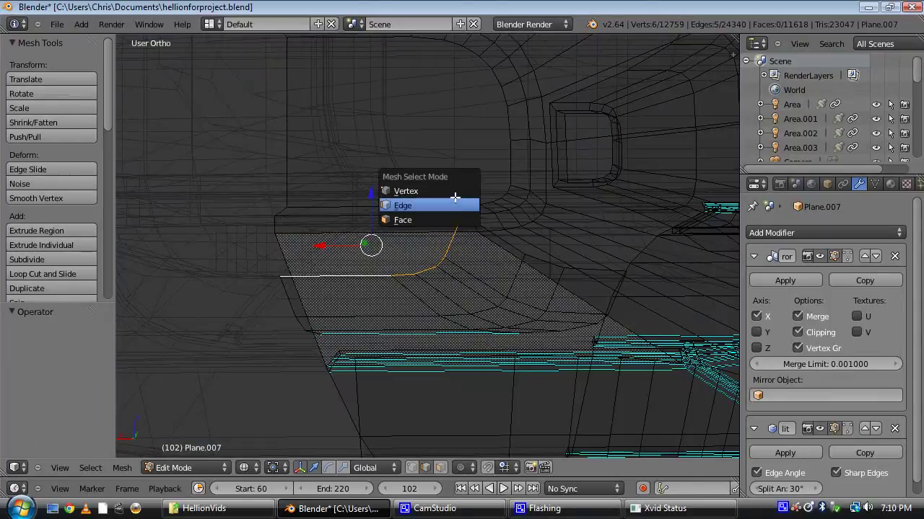
left_click(462, 190)
right_click(464, 211)
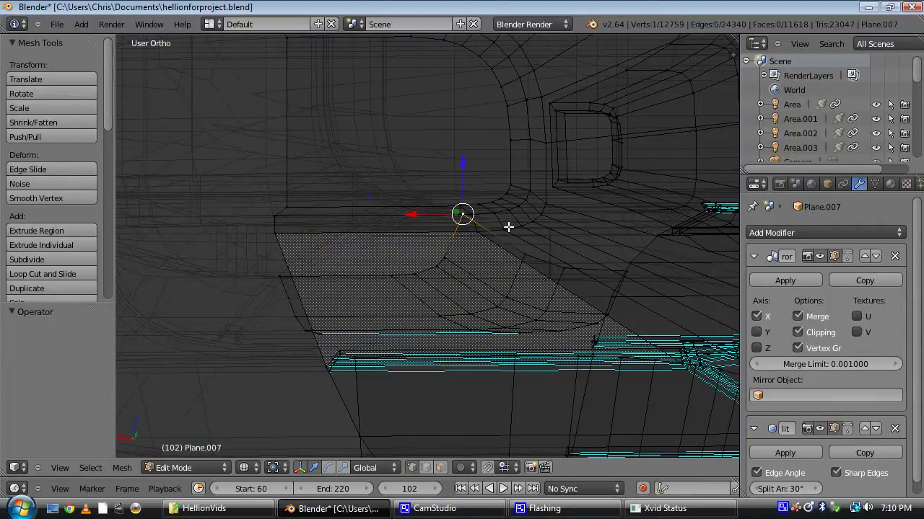
key("z")
key("e")
key("x")
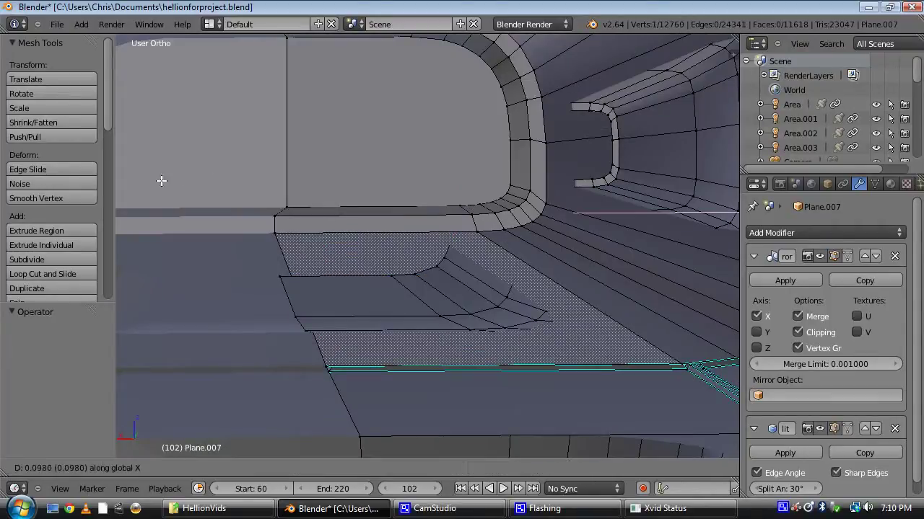
left_click(350, 205)
Step: Try filling a face from the underside housing's front edge loop alone, and undo it
key("z")
key("z")
key("ctrl+Tab")
left_click(353, 292)
right_click(351, 283, "alt")
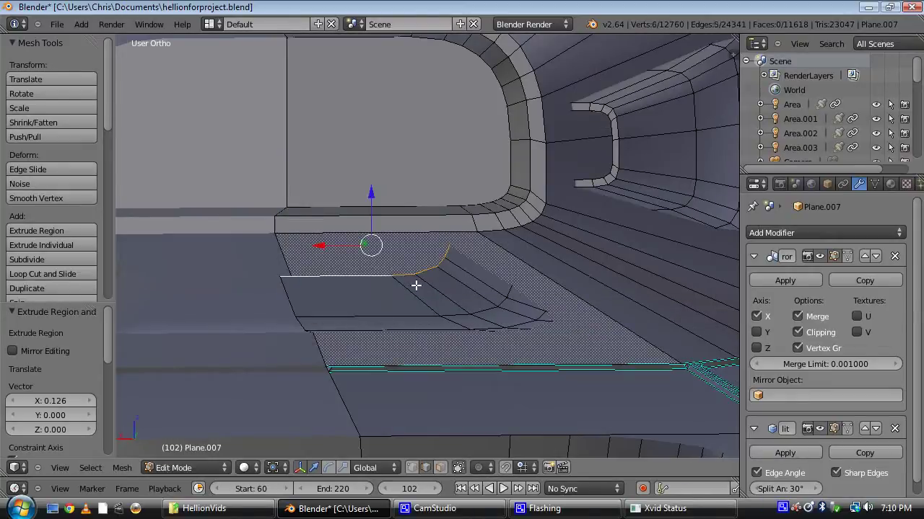
key("f")
middle_click_drag(416, 291, 380, 245)
key("z")
scroll(379, 231, "up", 7)
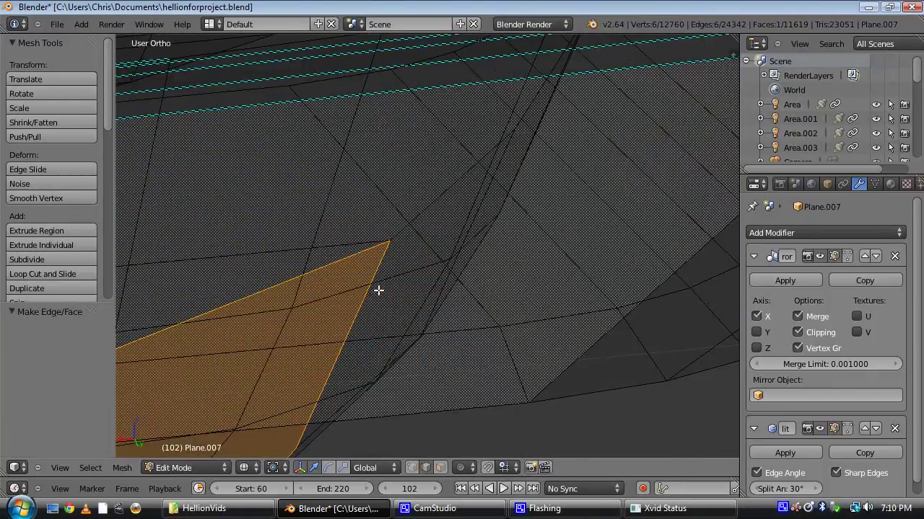
key("ctrl+z")
Step: Select both end vertices of the upper edge extruded to the centre line at the underside housing's front
scroll(378, 266, "up", 5)
key("ctrl+Tab")
left_click(340, 238)
right_click(336, 238)
scroll(337, 243, "down", 6)
key("z")
scroll(338, 243, "down", 5)
middle_click_drag(375, 263, 381, 192)
key("z")
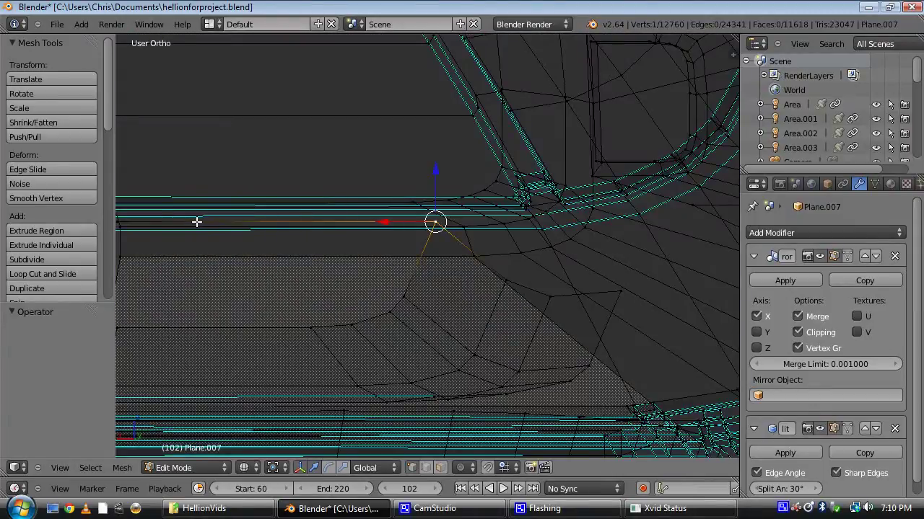
middle_click_drag(190, 221, 351, 210, "shift")
right_click(316, 210, "shift")
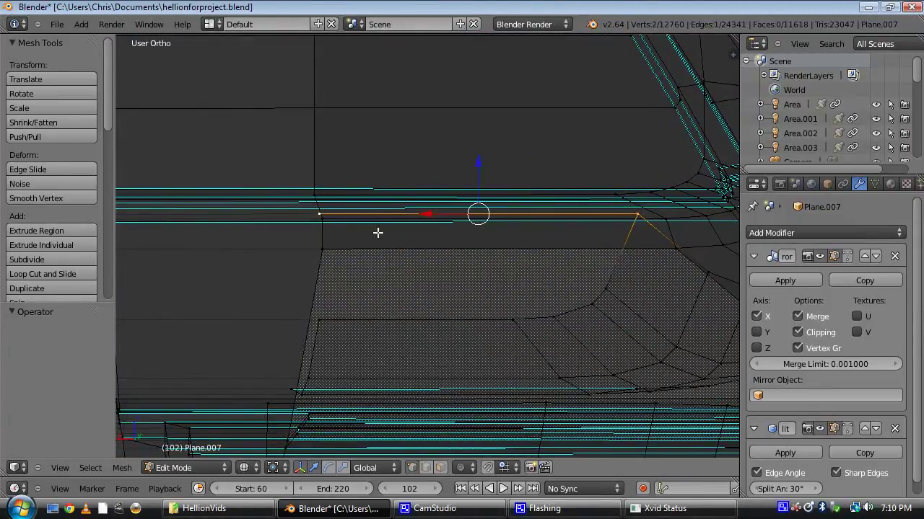
Step: Add the underside housing's front edge loop to the selection and fill the closed outline with a face
key("ctrl+l")
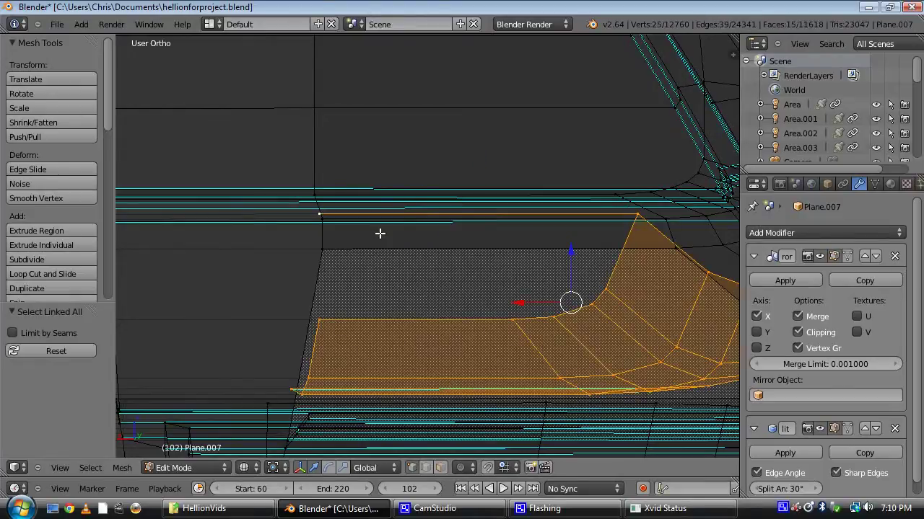
key("ctrl+z")
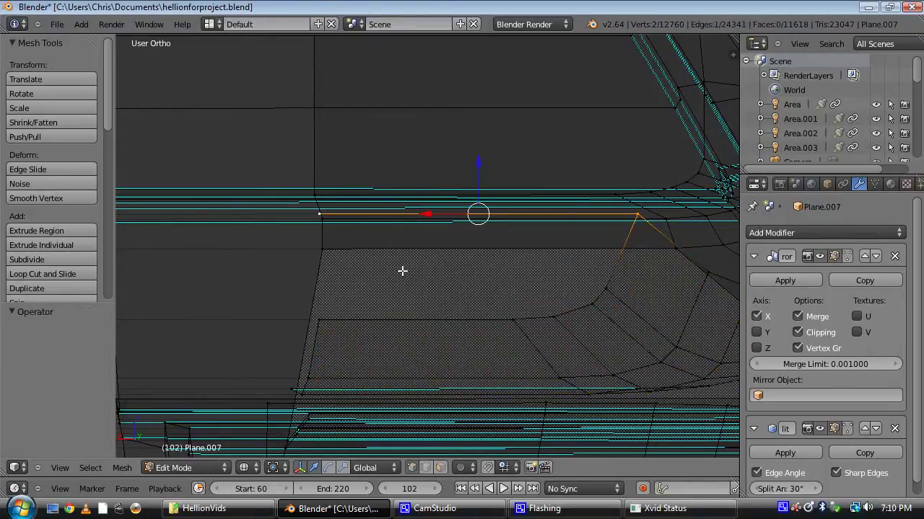
right_click(421, 317, "alt")
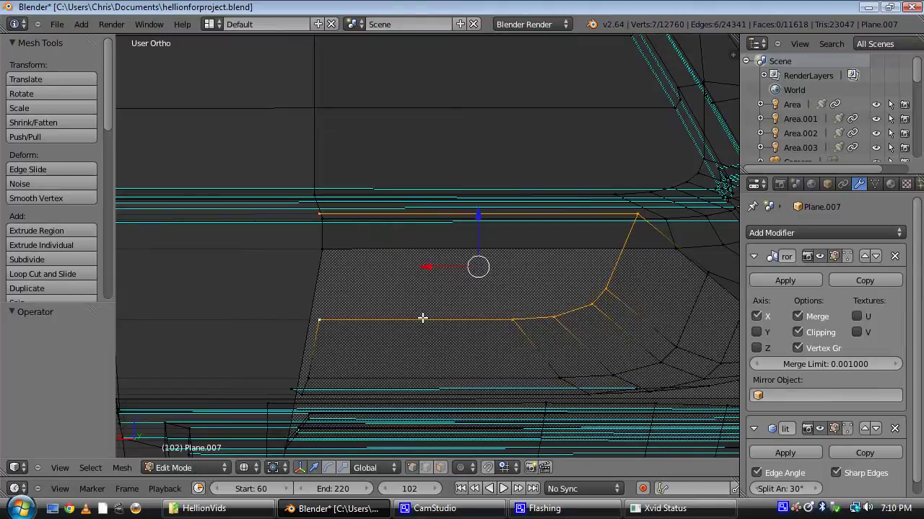
key("z")
key("f")
Step: Inset the underside housing's front face by extruding it in place and scaling it to 0.883
middle_click_drag(458, 258, 489, 321)
key("e")
left_click(487, 320)
key("s")
left_click(474, 315)
Step: Extrude the inset front face about 0.0105 along Y into the underside housing to form a recess
middle_click_drag(474, 313, 441, 278)
key("e")
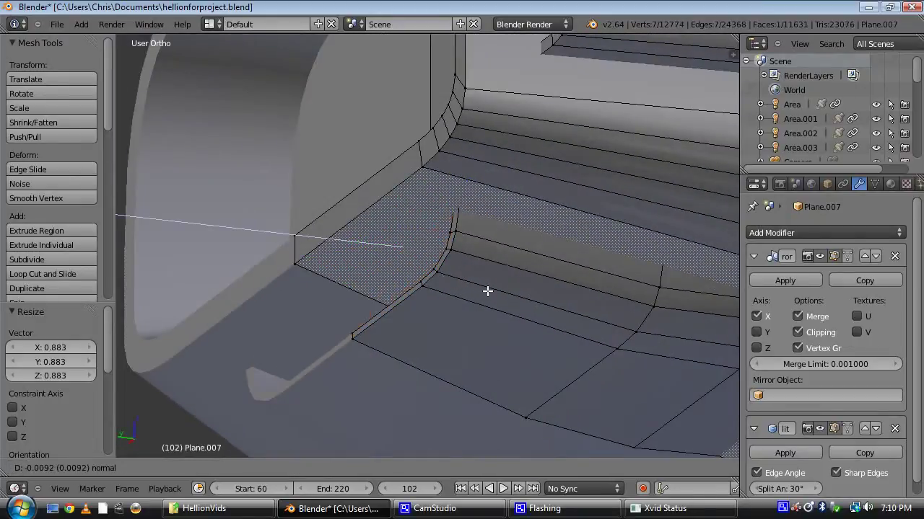
left_click(487, 289)
Step: Examine the nose with its side and underside housings in object mode from several angles
middle_click_drag(481, 287, 516, 269)
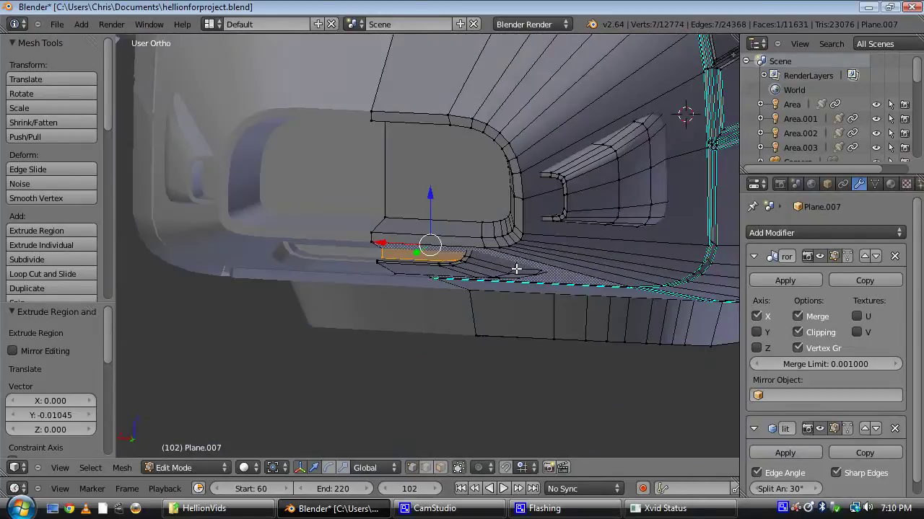
key("Tab")
scroll(439, 146, "down", 2)
middle_click_drag(440, 146, 478, 218)
scroll(407, 184, "down", 5)
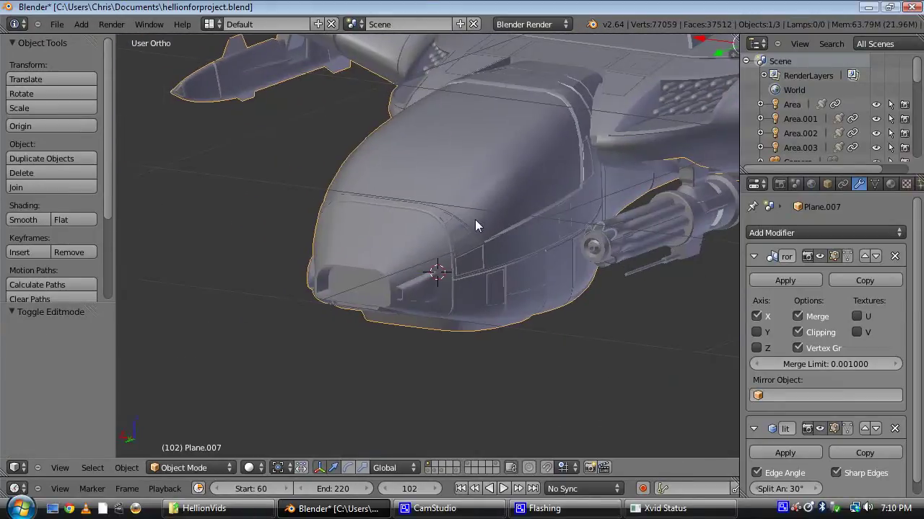
key("Tab")
scroll(396, 277, "up", 5)
middle_click_drag(404, 237, 336, 296)
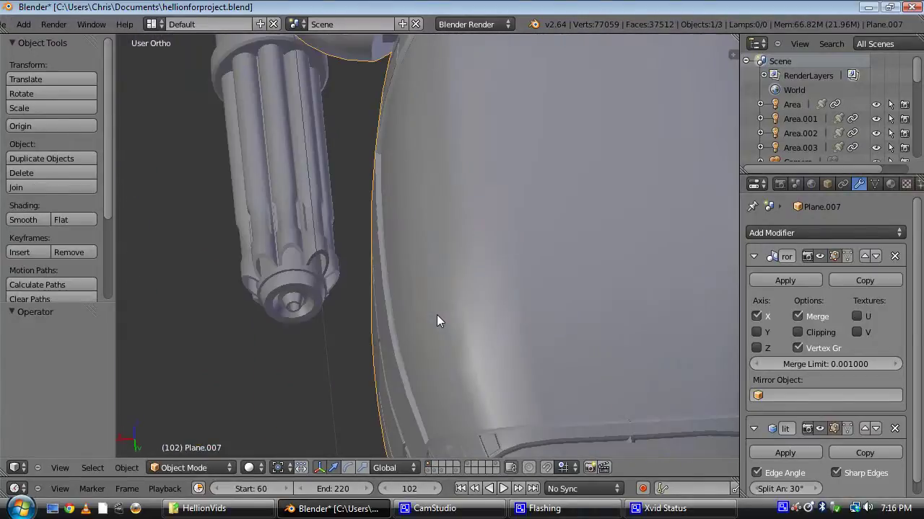
Step: Select the nose's upper face beside the centerline in face mode and snap the 3D cursor to it
middle_click_drag(438, 320, 212, 92)
key("Tab")
scroll(519, 288, "up", 5)
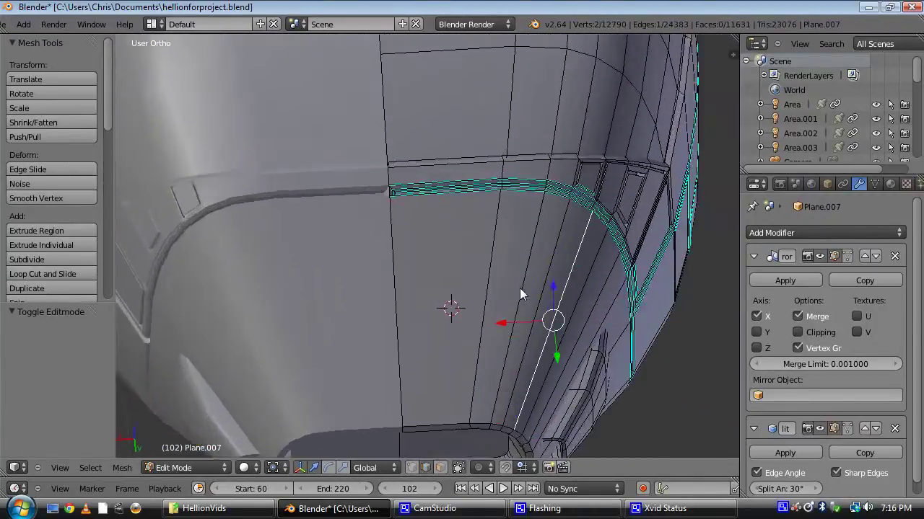
key("ctrl+Tab")
left_click(459, 296)
right_click(459, 295)
scroll(463, 298, "down", 5)
middle_click_drag(464, 298, 426, 269, "shift")
key("shift+s")
left_click(426, 269)
Step: Add a 16-vertex circle of radius 1.000 at the 3D cursor, aligned to the top view
key("KP_7")
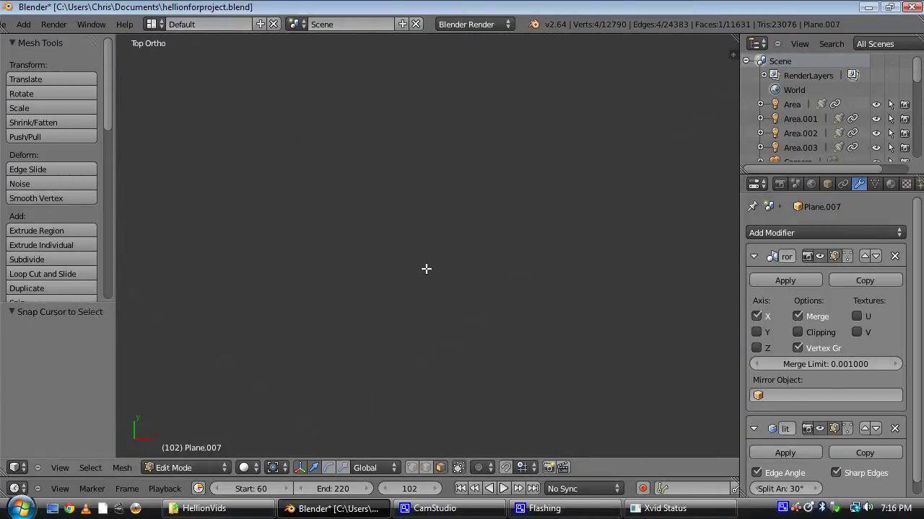
middle_click_drag(447, 517, 350, 450, "shift")
scroll(388, 301, "down", 11)
middle_click_drag(449, 348, 515, 146, "shift")
scroll(515, 145, "up", 6)
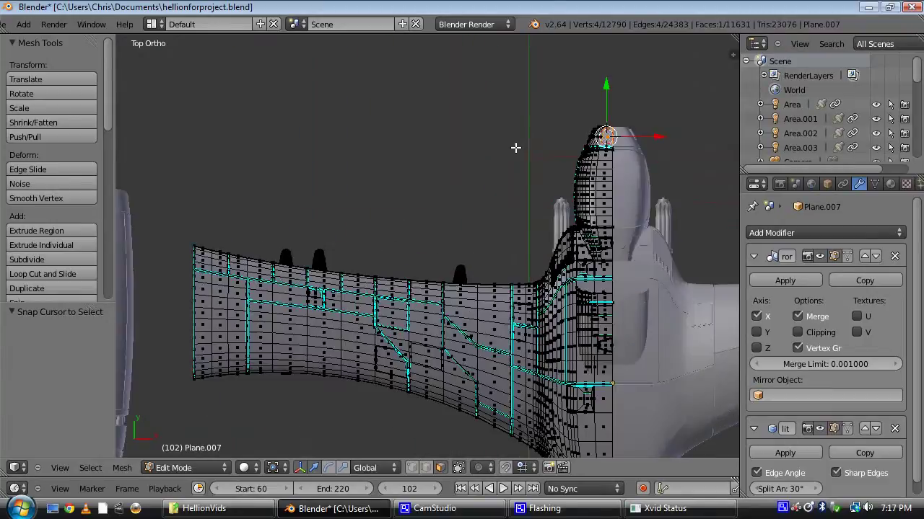
key("shift+a")
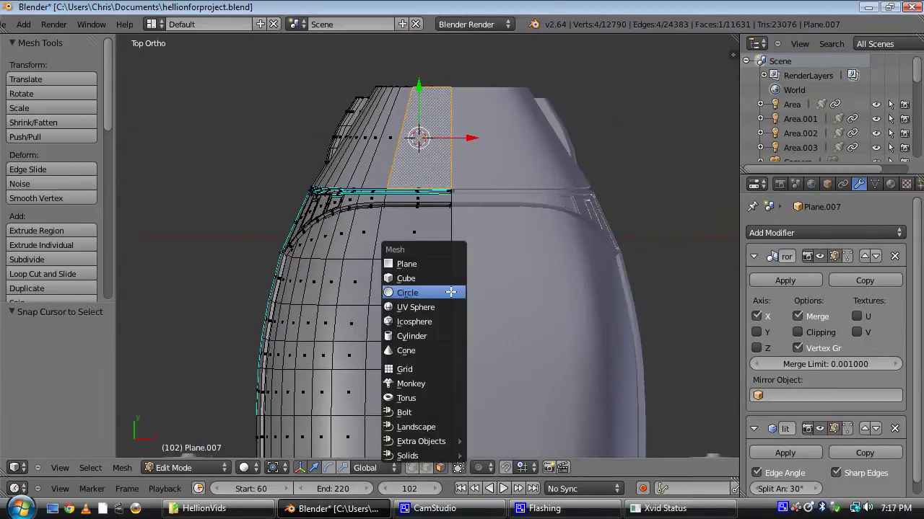
left_click(450, 292)
Step: Shrink the circle in vertex mode by scaling it to 0.0453 and then to 0.669 over the nose's upper face
scroll(499, 342, "down", 5)
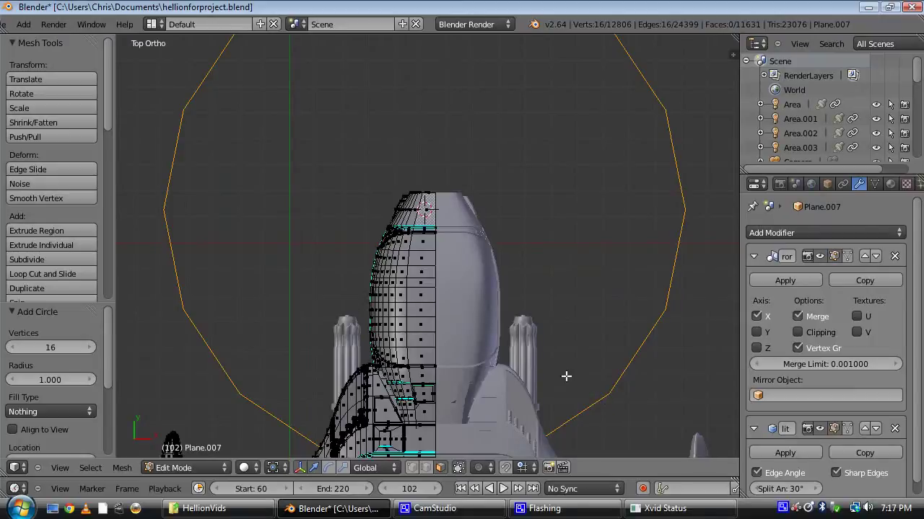
key("ctrl+Tab")
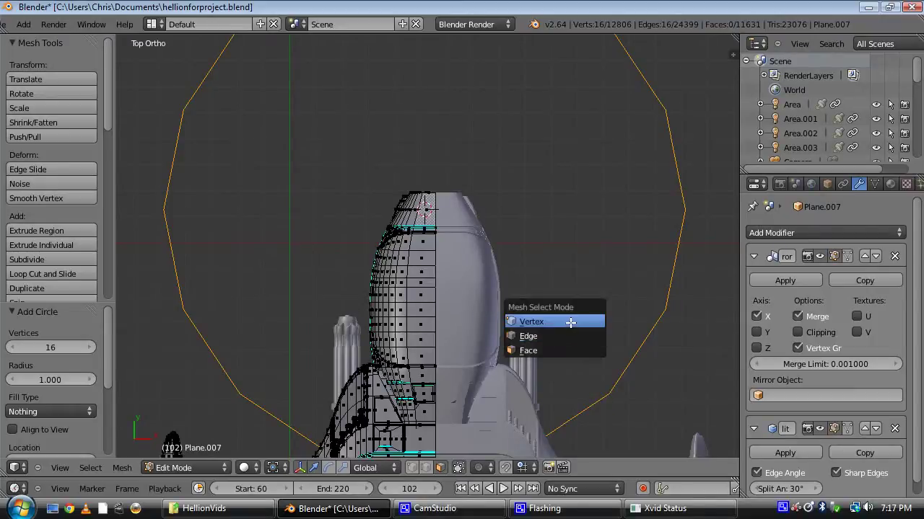
left_click(577, 322)
key("s")
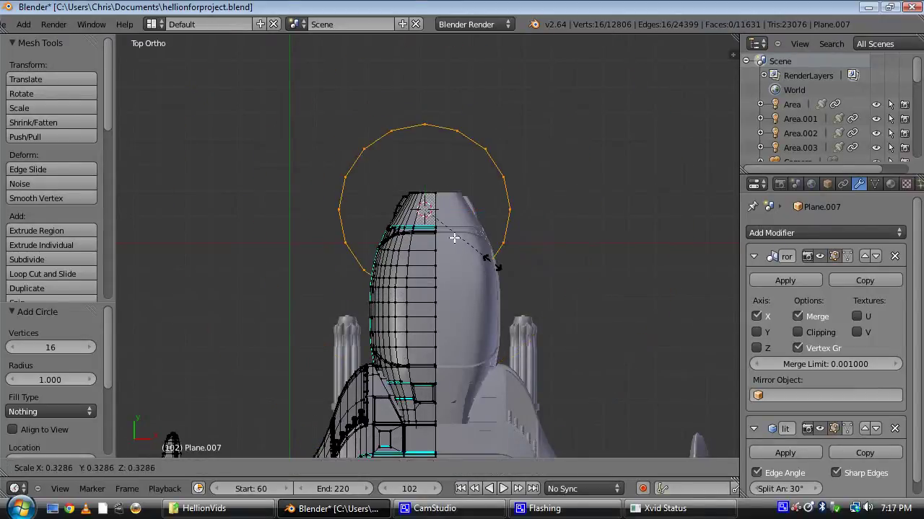
left_click(430, 220)
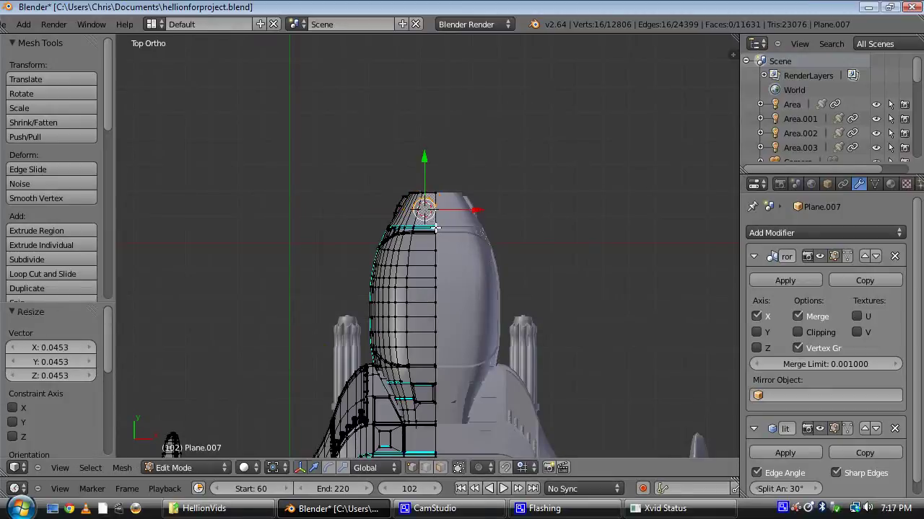
scroll(433, 224, "up", 8)
middle_click_drag(504, 292, 525, 422, "shift")
key("s")
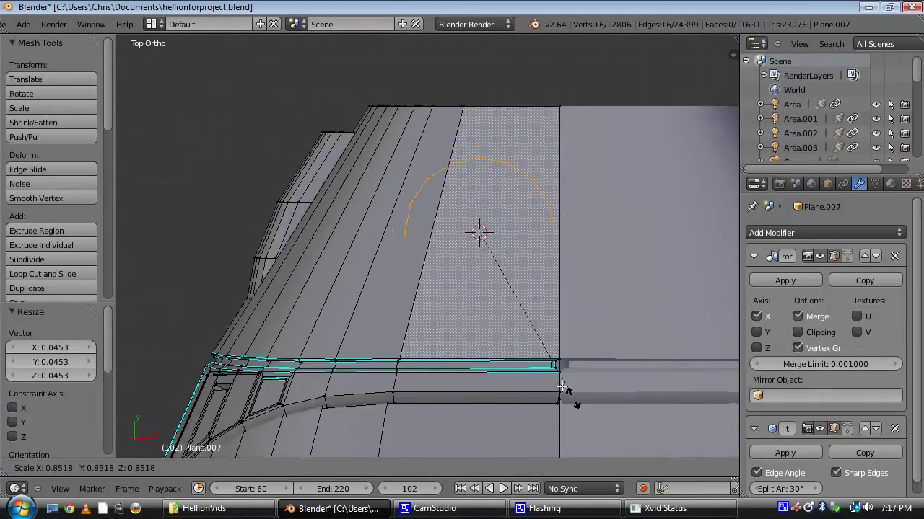
left_click(545, 368)
scroll(544, 368, "down", 2)
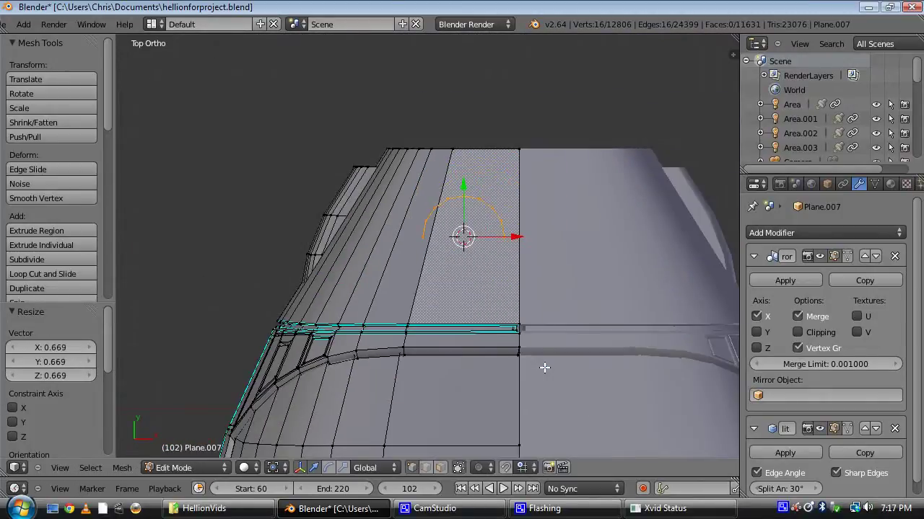
left_click(545, 367)
Step: Rotate the circle -40.942° in the left view to match the slope of the nose's upper surface
key("ctrl+KP_3")
scroll(546, 372, "down", 10)
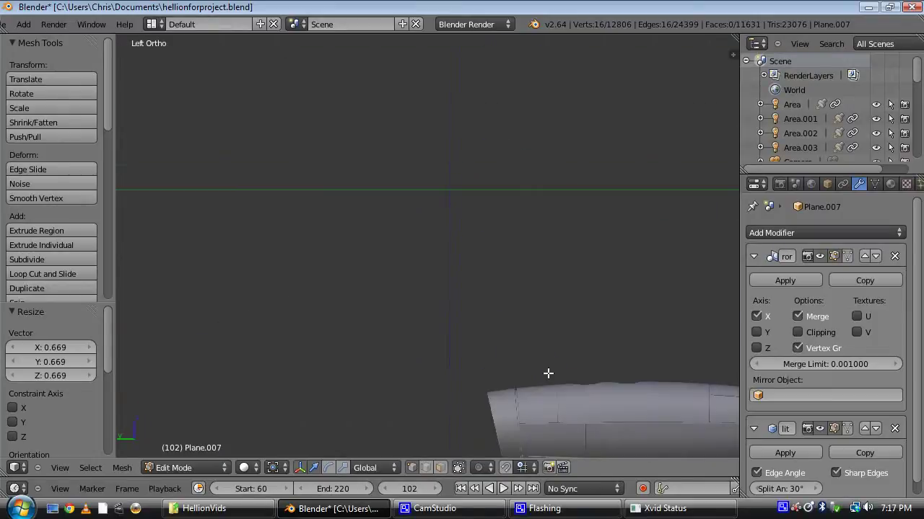
middle_click_drag(574, 357, 575, 185, "shift")
scroll(579, 313, "up", 10)
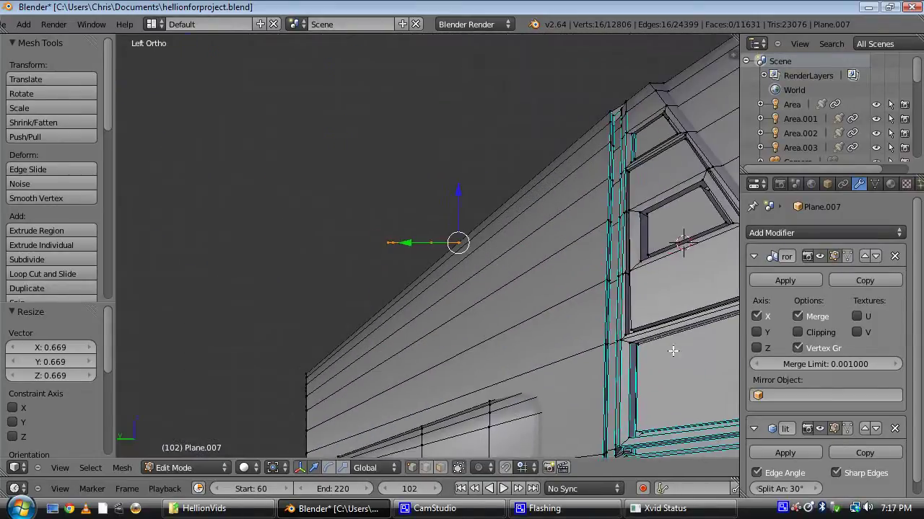
scroll(672, 351, "up", 7)
key("z")
middle_click_drag(497, 291, 359, 221, "shift")
key("r")
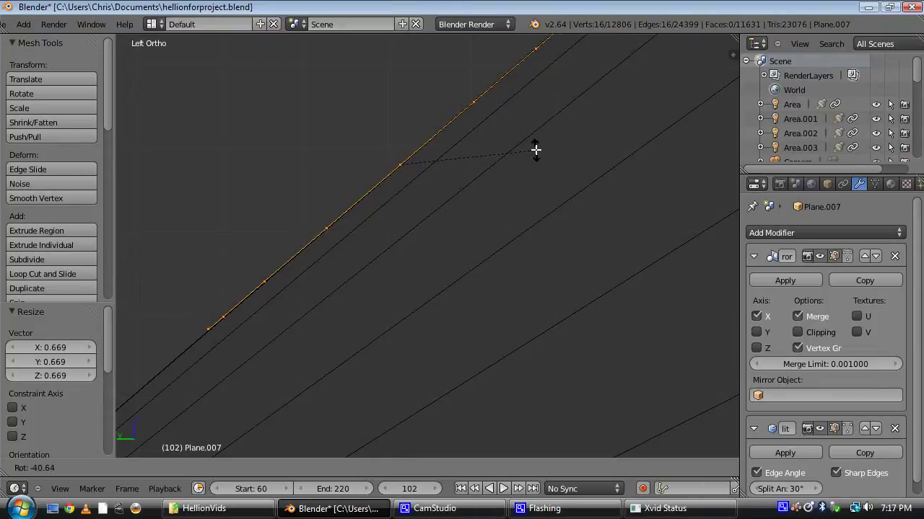
left_click(535, 150)
Step: Scale the circle to 0.782 and move it about 0.0028 along X to fit inside the nose's upper face
scroll(543, 167, "down", 6)
scroll(505, 268, "up", 4)
key("z")
mouse_move(501, 264)
middle_mouse_down()
mouse_move(467, 213)
mouse_move(469, 255)
middle_mouse_up()
scroll(468, 256, "down", 3)
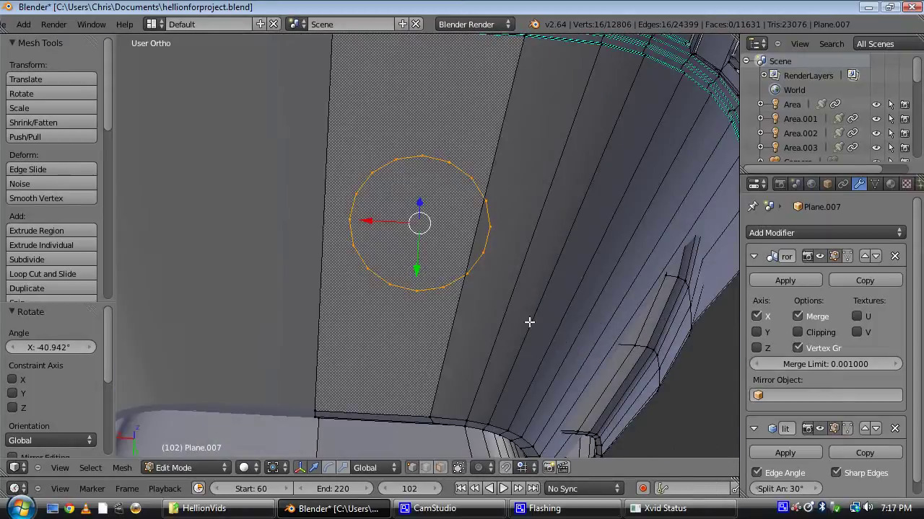
key("s")
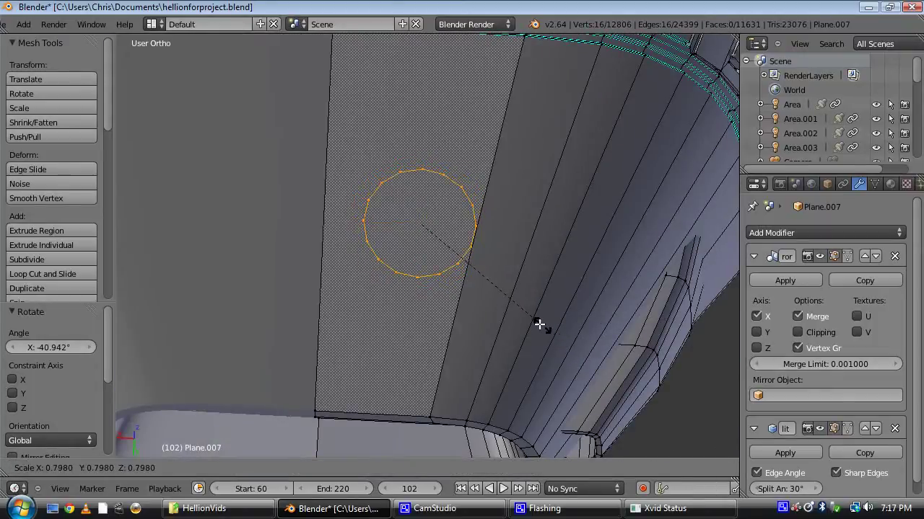
left_click(538, 324)
scroll(537, 321, "down", 5)
middle_click_drag(536, 317, 544, 365)
scroll(544, 365, "up", 6)
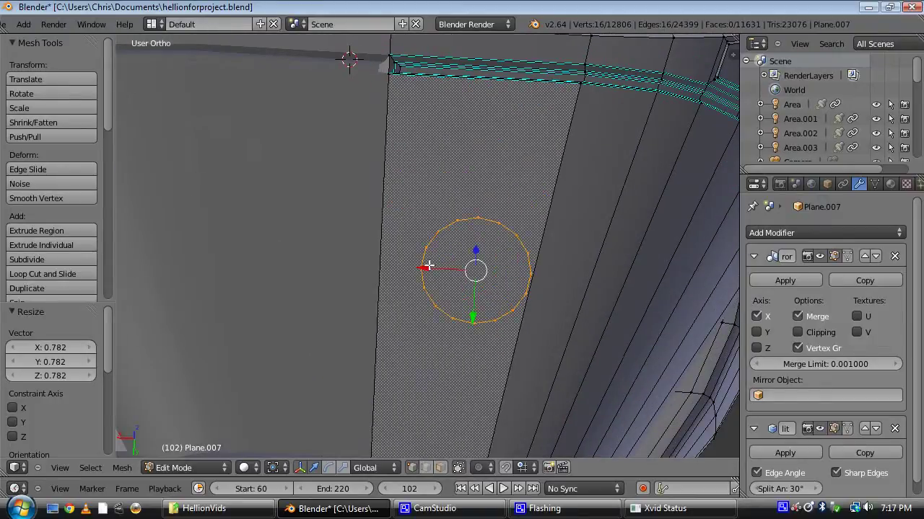
left_click_drag(428, 266, 422, 265)
Step: Cut two edge loops across the nose, one behind the circle and one just in front of it
key("ctrl+r")
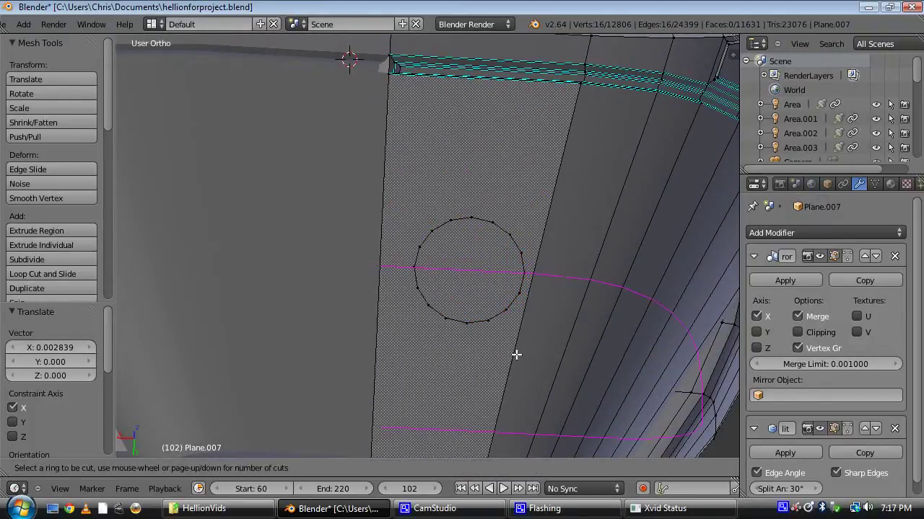
left_click(513, 344)
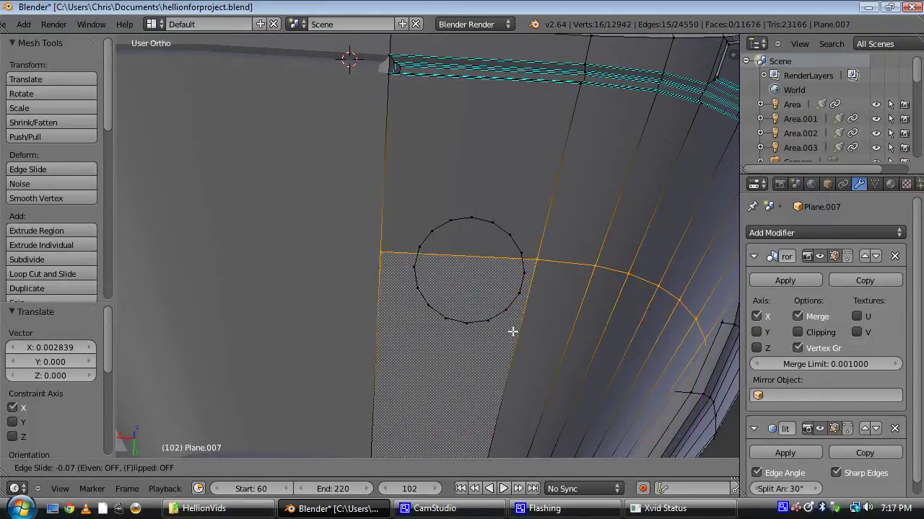
left_click(510, 276)
key("ctrl+r")
left_click(517, 339)
left_click(517, 340)
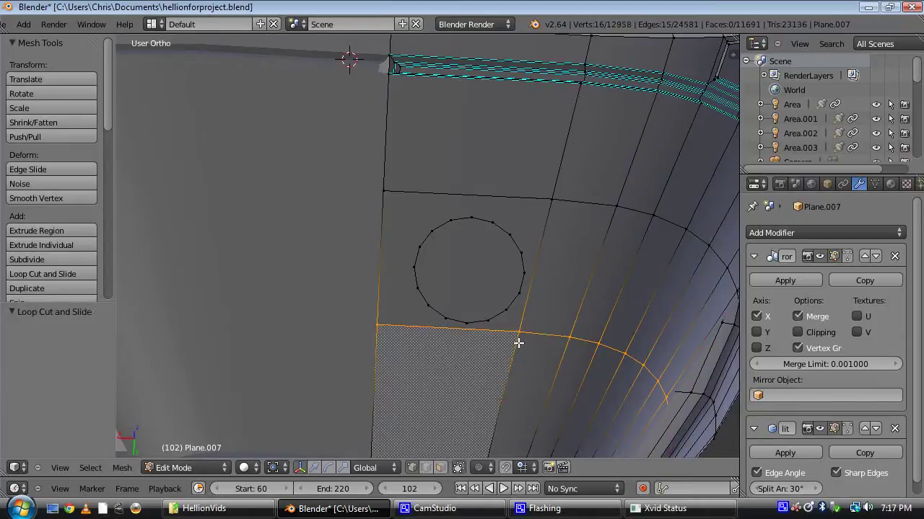
scroll(541, 279, "down", 3)
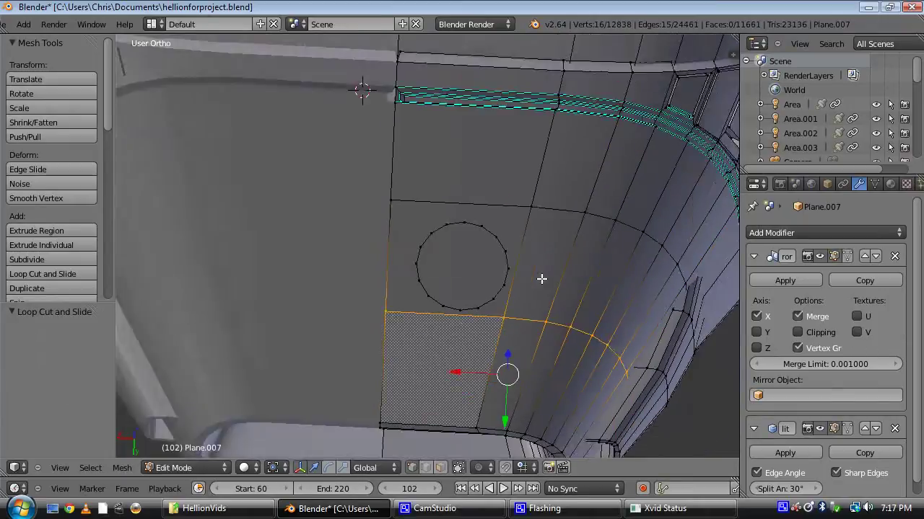
Step: Bevel the edge loop in front of the circle by 0.417 to split it into two loops
middle_click_drag(555, 325, 498, 253)
scroll(497, 253, "up", 3)
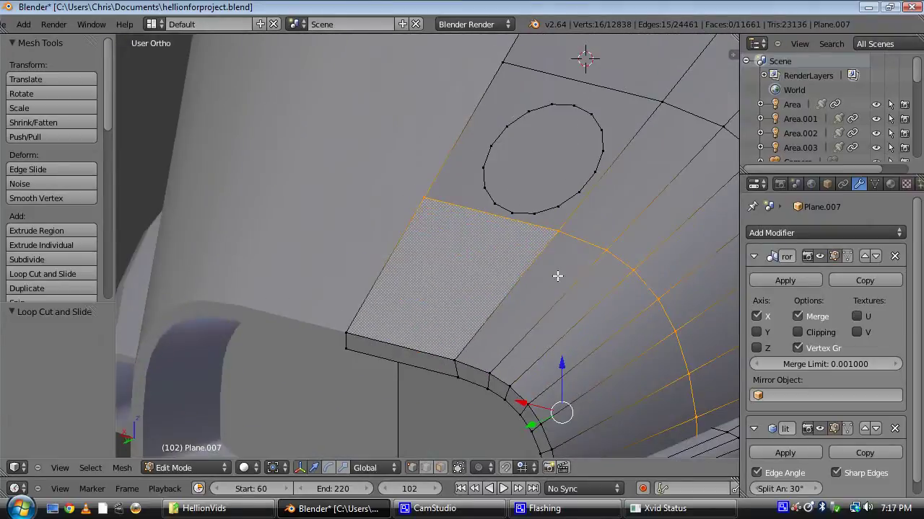
key("ctrl+Tab")
left_click(570, 274)
right_click(583, 250, "alt")
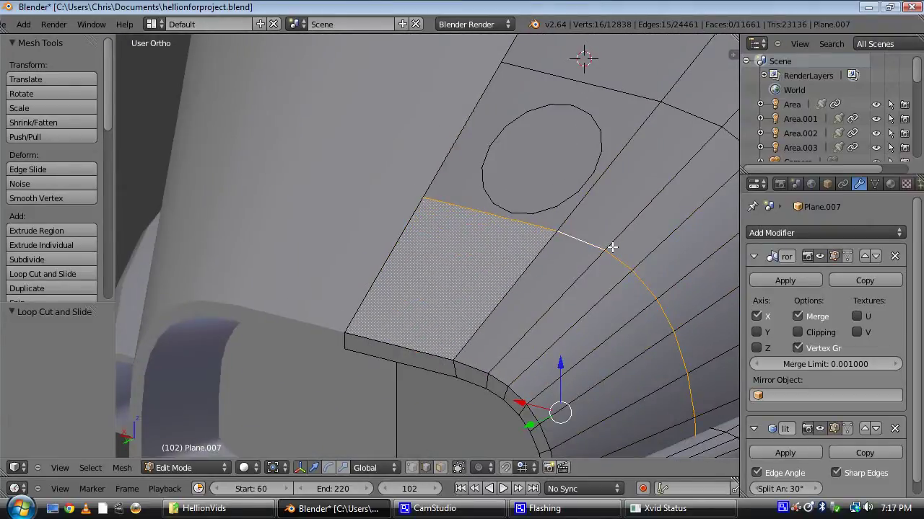
middle_click_drag(641, 252, 496, 261, "shift")
key("w")
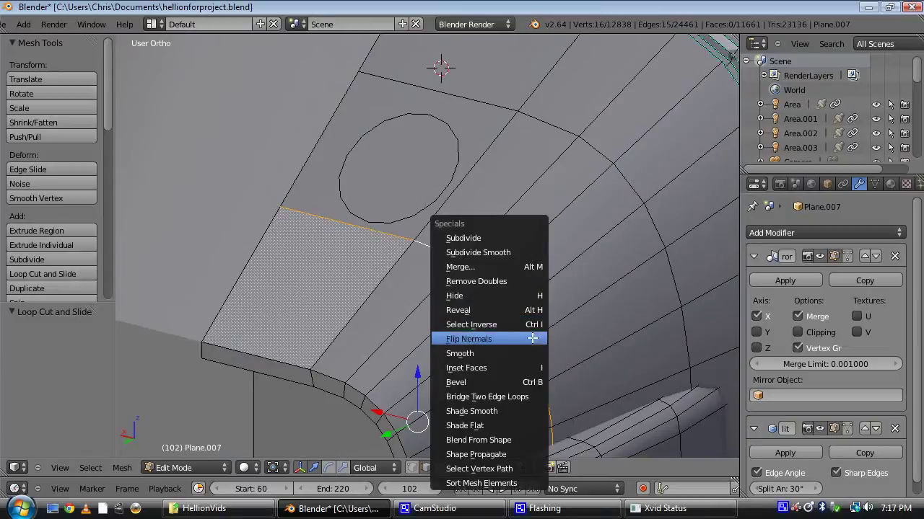
left_click(531, 378)
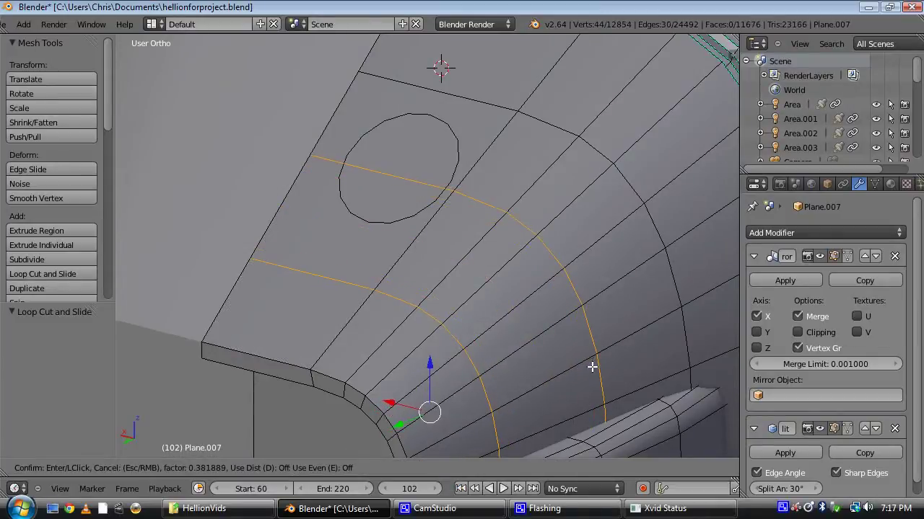
left_click(598, 368)
Step: Slide the front one of the two beveled loops by a factor of 0.368 toward the circle
right_click(447, 339, "alt")
key("ctrl+e")
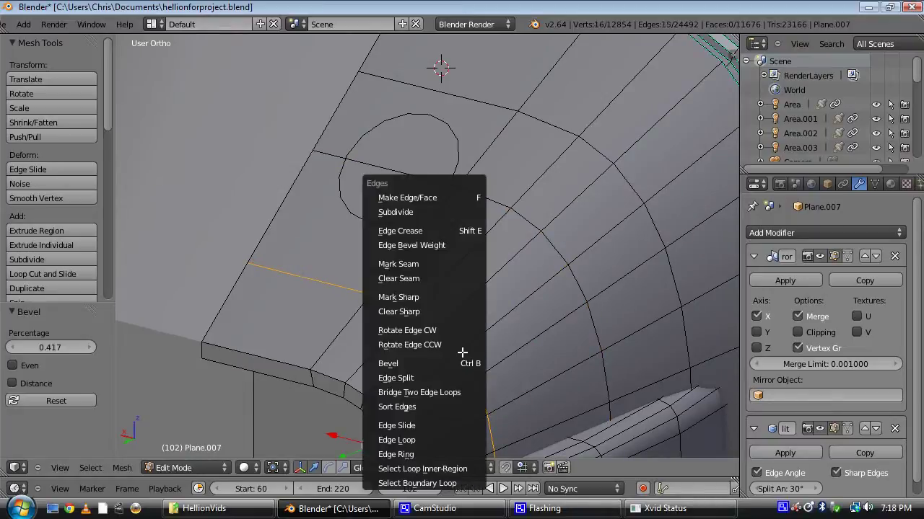
left_click(447, 425)
left_click(476, 391)
Step: Delete the edge running through the circle to open a hole in the surface around it
middle_click_drag(476, 388, 438, 244)
middle_click_drag(437, 245, 528, 264, "shift")
right_click(381, 273)
key("x")
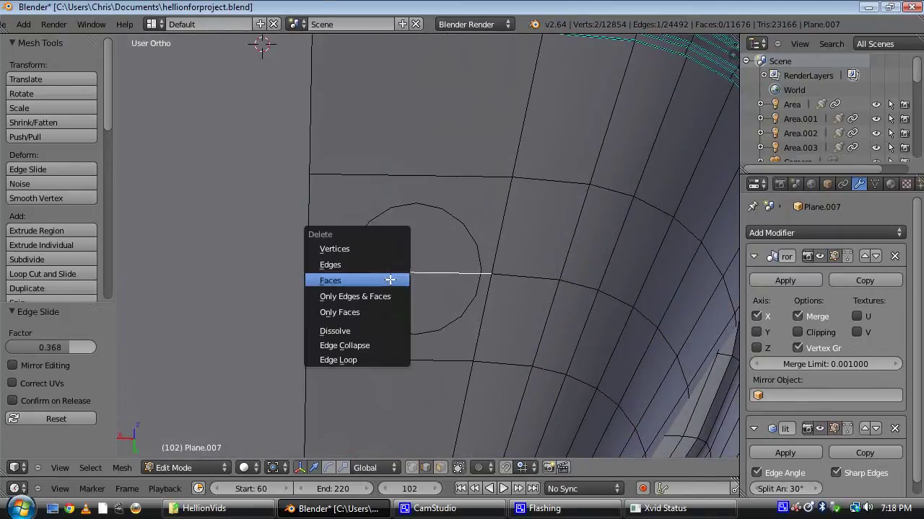
left_click(384, 266)
Step: Fill the gap between the circle's outer side and the hole's front outer corner with a fan of faces
scroll(442, 307, "up", 3)
right_click(416, 384)
middle_click_drag(417, 385, 430, 325, "shift")
right_click(521, 241)
right_click(536, 268, "shift")
key("f")
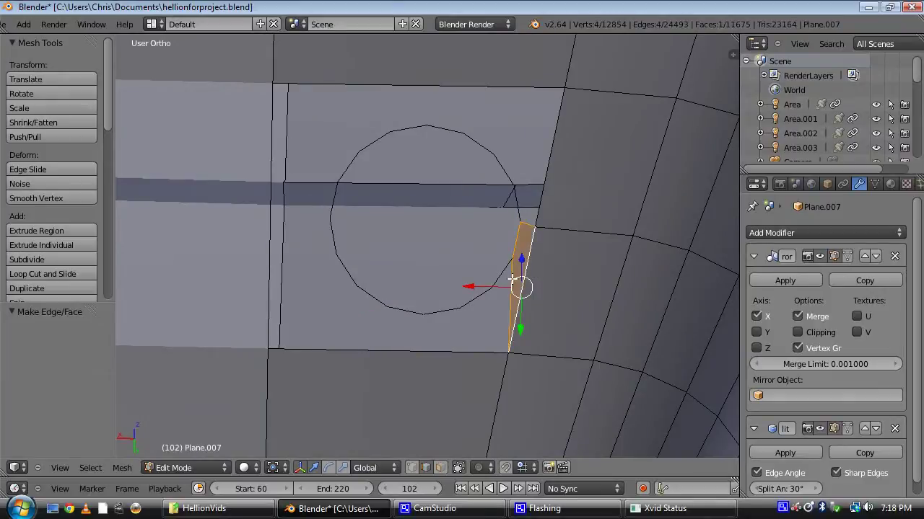
right_click(507, 277)
right_click(509, 280, "shift")
key("f")
right_click(481, 303)
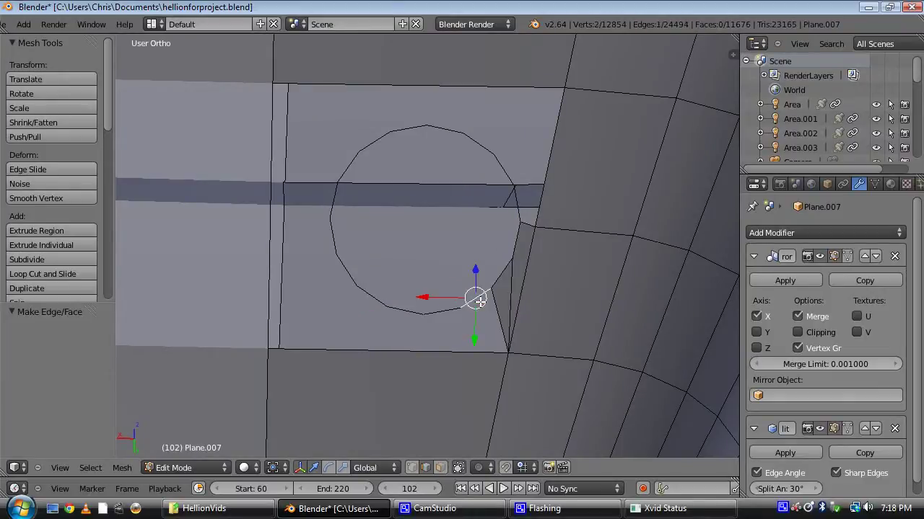
right_click(495, 324, "shift")
key("f")
right_click(452, 344)
right_click(442, 316, "shift")
key("f")
right_click(398, 310)
right_click(384, 324, "shift")
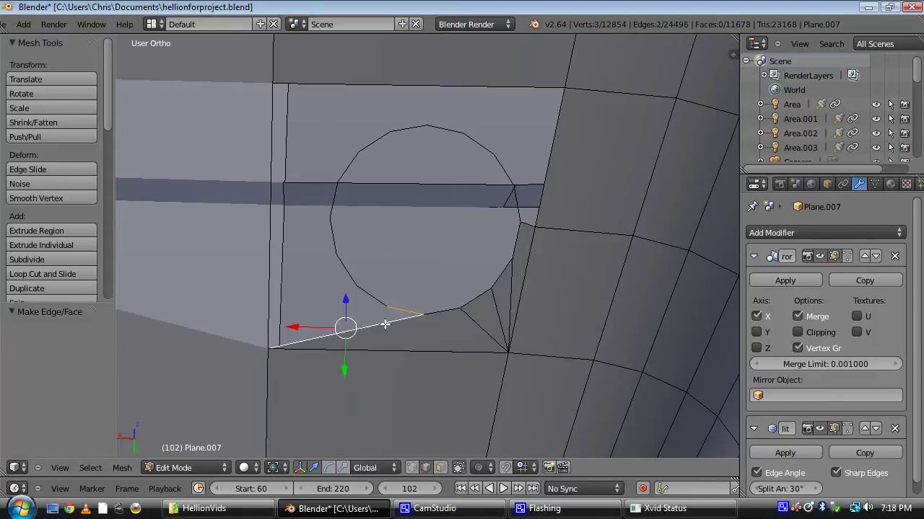
right_click(433, 315, "shift")
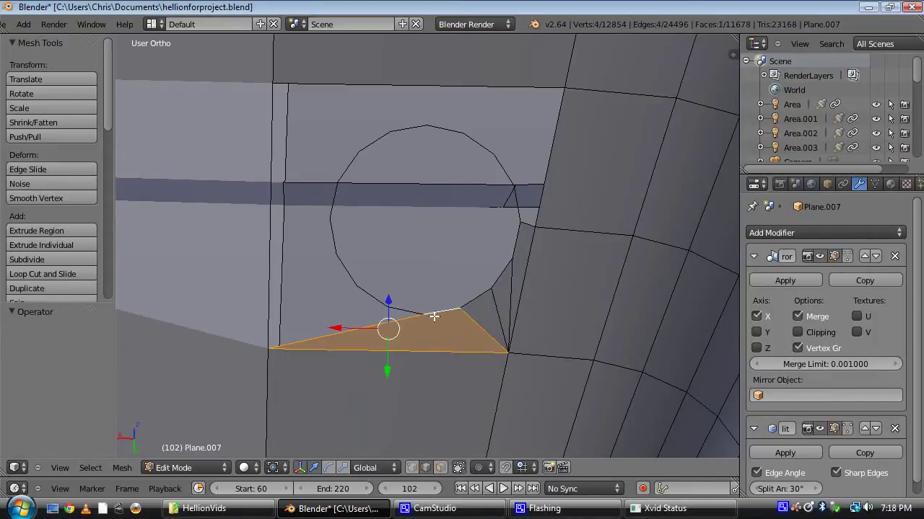
key("ctrl+z")
Step: Fill a triangle from the front outer corner to the circle's front edge, and another along the hole's front border
right_click(477, 325, "shift")
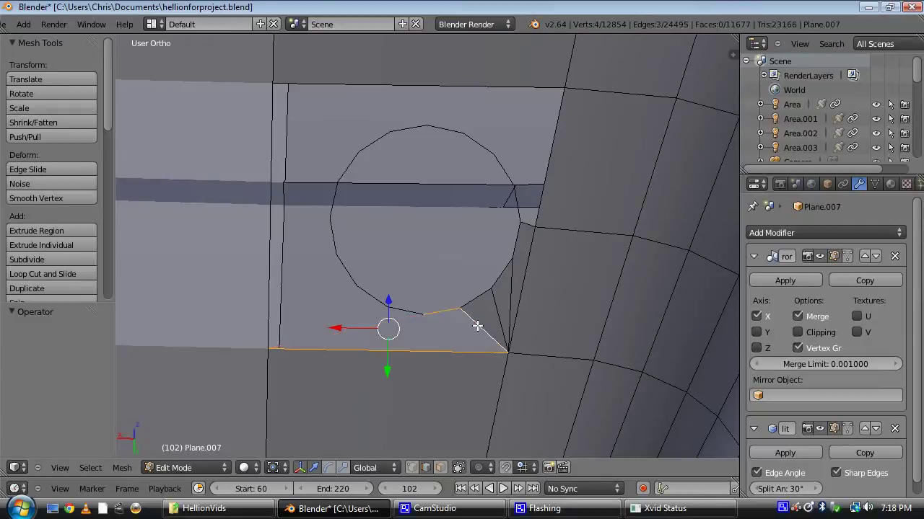
right_click(472, 353, "shift")
key("f")
right_click(439, 325)
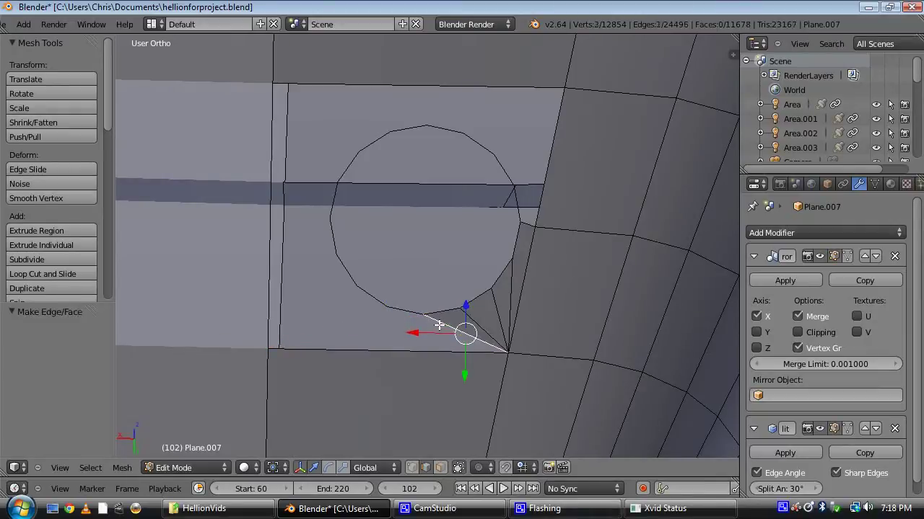
right_click(438, 349, "shift")
key("f")
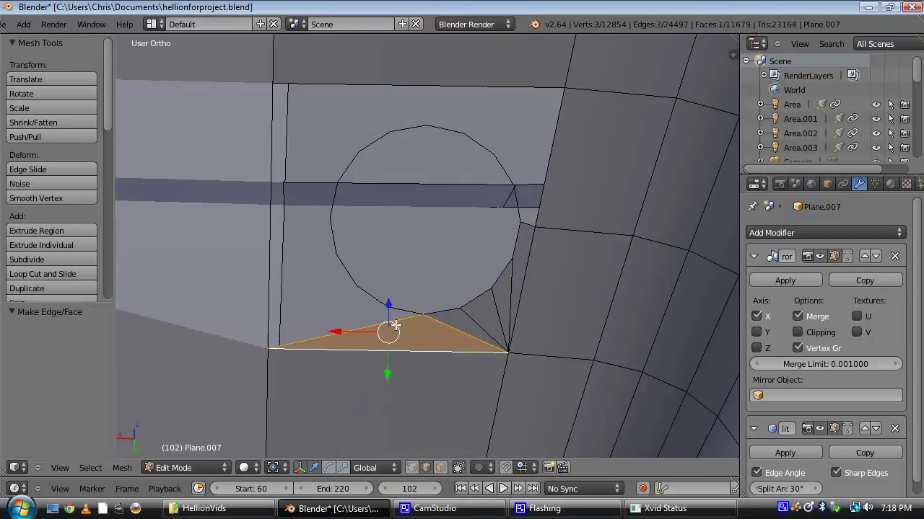
Step: Fill the gap between the circle's inner side and the hole's front inner corner with a fan of faces
right_click(396, 326)
right_click(394, 308, "shift")
key("f")
right_click(373, 297)
right_click(374, 314, "shift")
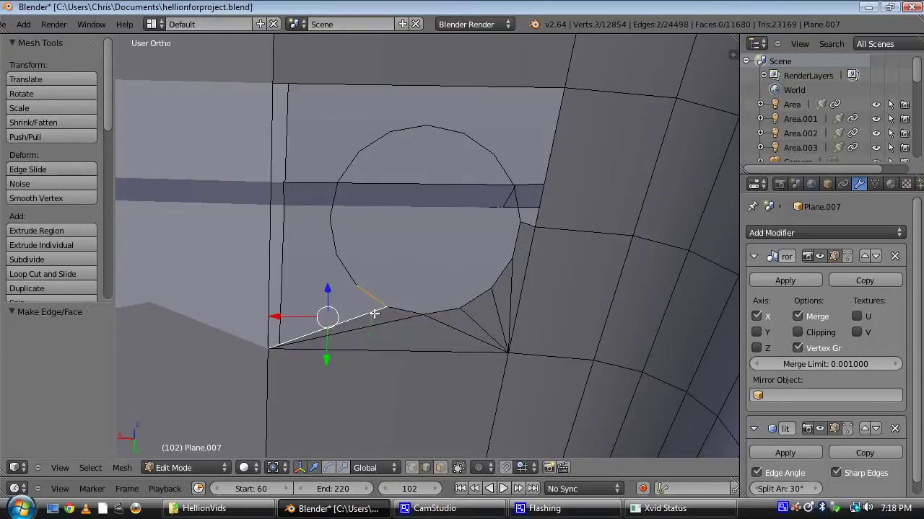
key("f")
right_click(351, 275)
right_click(345, 292, "shift")
key("f")
right_click(329, 236)
right_click(328, 263, "shift")
key("f")
Step: Fill two faces between the circle and the hole's inner border, one ahead of the border's midpoint and one behind it
right_click(305, 241)
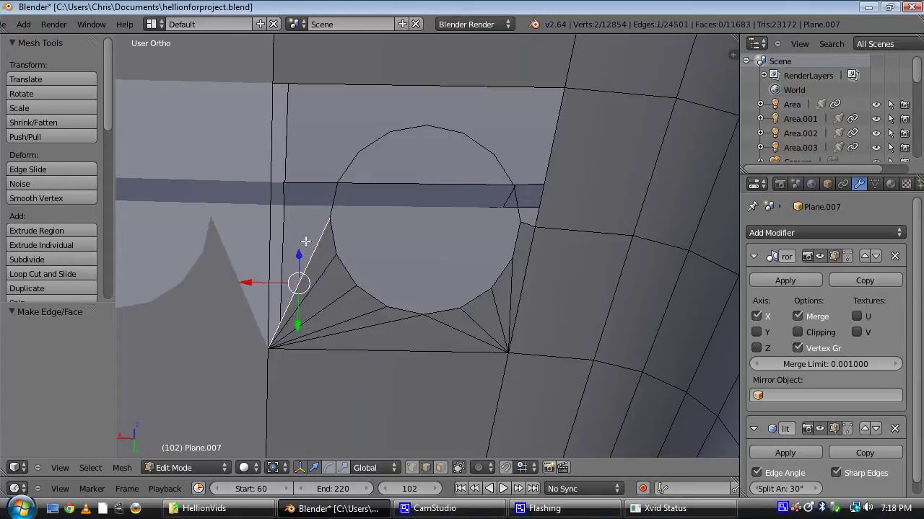
right_click(271, 229, "shift")
key("f")
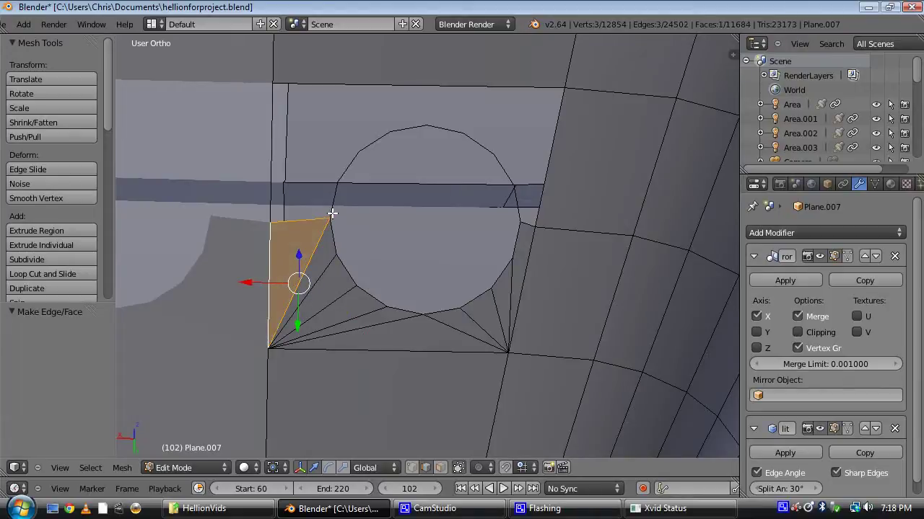
right_click(333, 207)
right_click(270, 163, "shift")
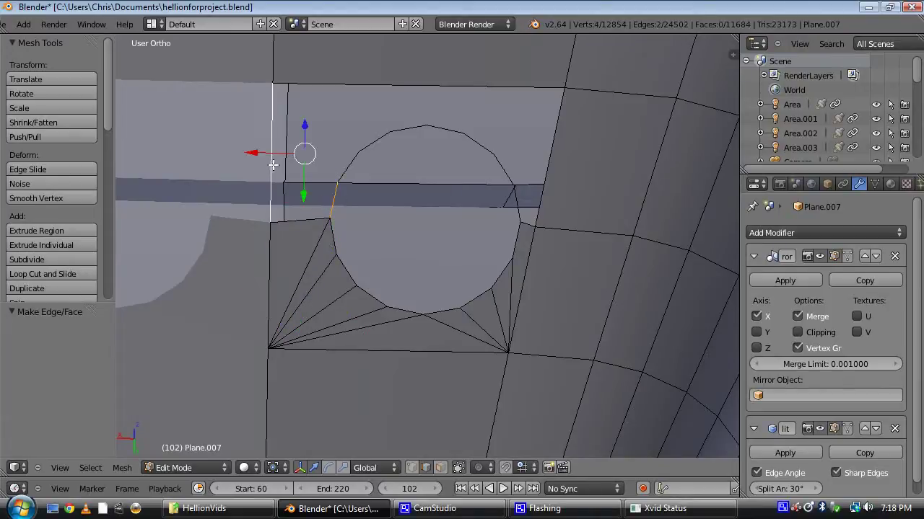
key("f")
Step: Fill the gap between the circle and the hole's rear inner corner with a fan of faces
right_click(347, 159)
right_click(332, 149, "shift")
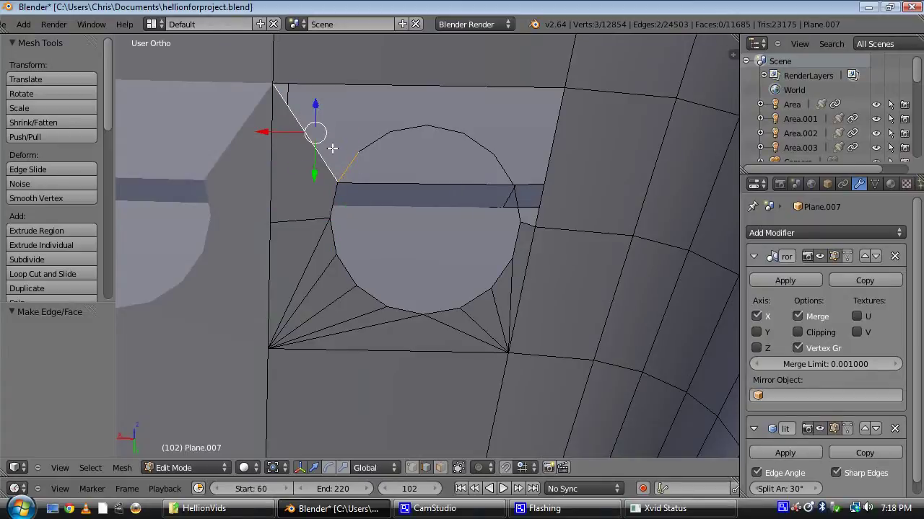
key("f")
right_click(379, 138)
right_click(348, 132, "shift")
key("f")
right_click(399, 122)
right_click(381, 116, "shift")
key("f")
Step: Fill a face between the circle's outer side and the rear half of the hole's outer border
right_click(437, 124)
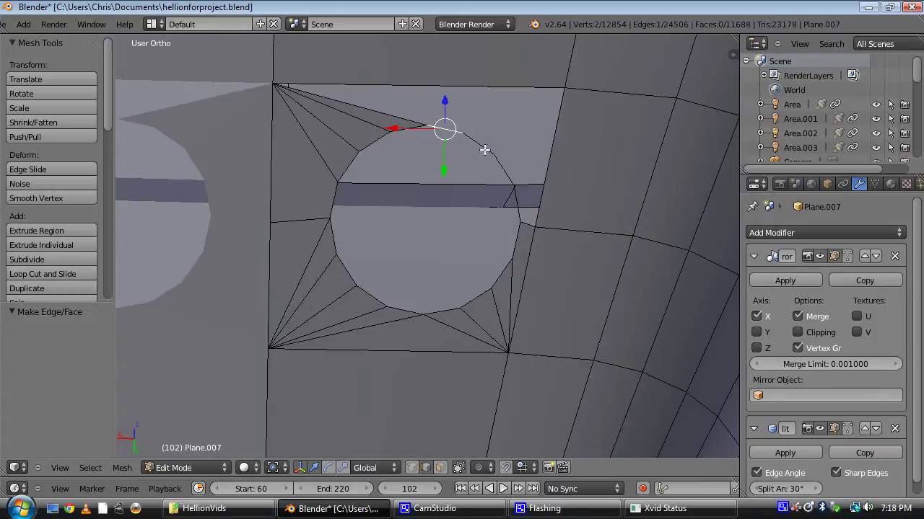
right_click(518, 203)
right_click(541, 194, "shift")
key("f")
Step: Fan faces from the circle to the hole's rear outer corner and close the last triangle along the rear border
right_click(521, 173)
right_click(505, 164, "shift")
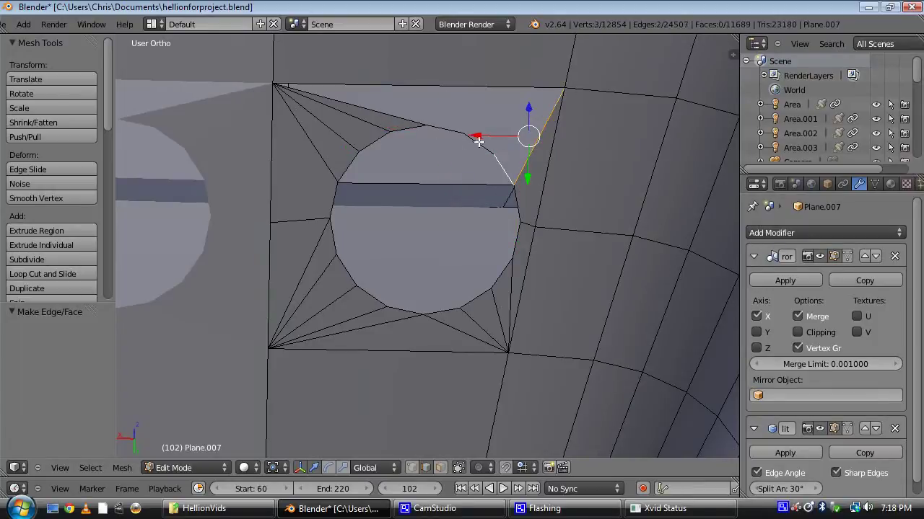
key("f")
right_click(482, 143)
right_click(510, 144, "shift")
key("f")
right_click(459, 126)
right_click(475, 127, "shift")
key("f")
right_click(456, 116)
right_click(412, 112, "shift")
key("f")
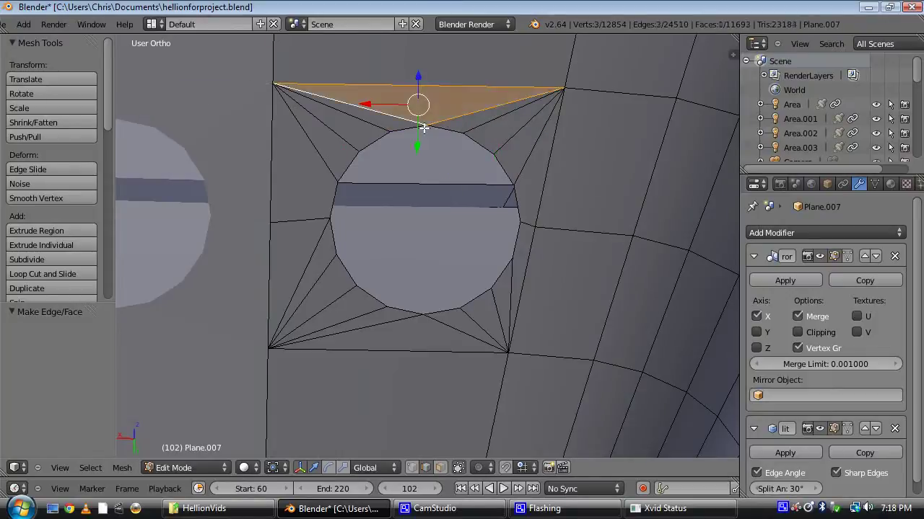
Step: Extrude the circle's edge loop and scale the new ring inward by a factor of 0.898
right_click(458, 133, "alt")
scroll(481, 292, "down", 7)
middle_click_drag(483, 297, 363, 270)
scroll(413, 266, "up", 5)
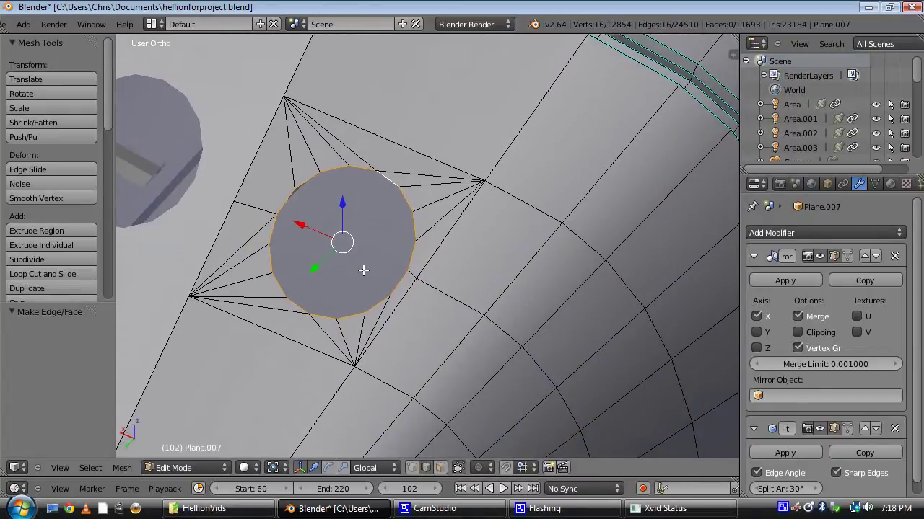
key("e")
left_click(457, 261)
key("s")
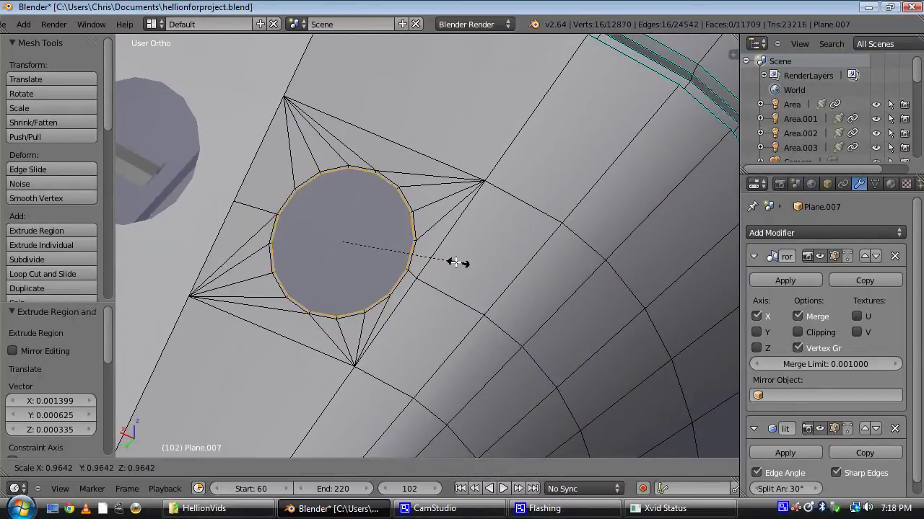
left_click(447, 262)
Step: Fill the inner ring with a face and extrude it into the nose by -0.001573 in Y and -0.001813 in Z
scroll(418, 249, "up", 3)
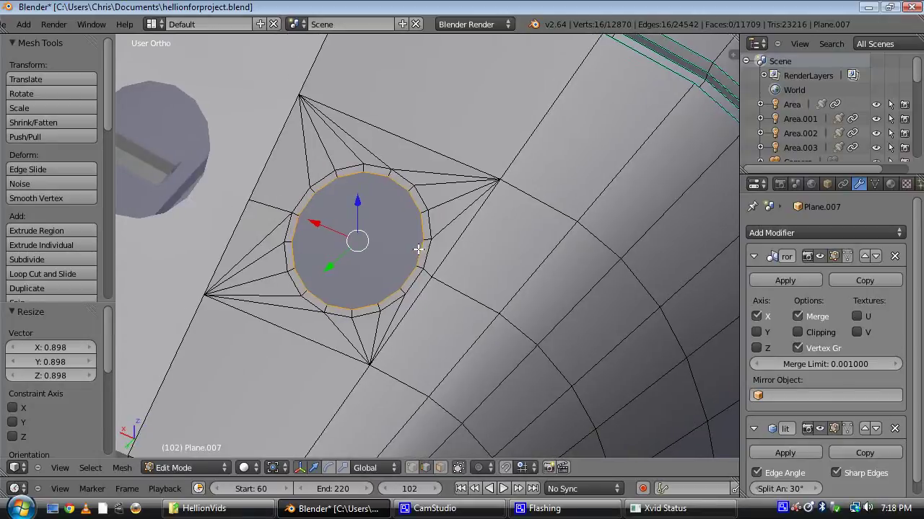
key("f")
middle_click_drag(354, 277, 336, 267)
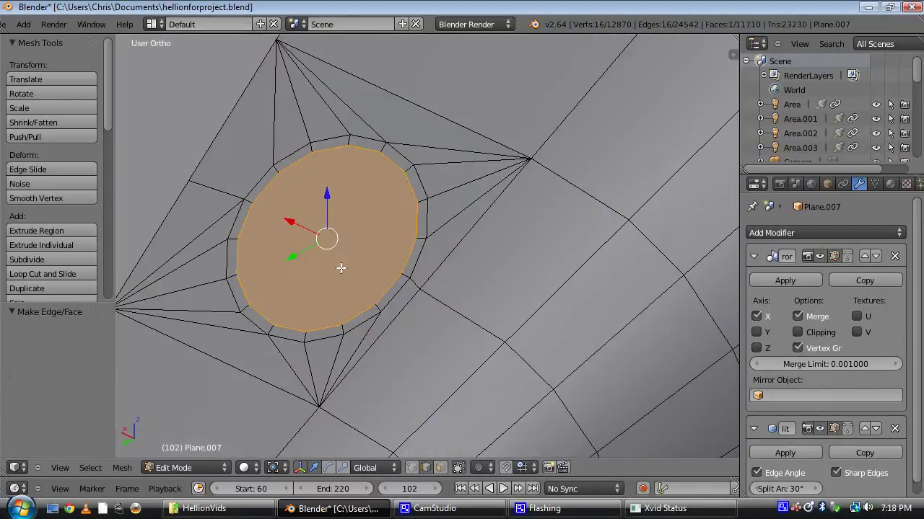
key("e")
left_click(344, 274)
Step: Switch to edge selection and delete the middle edge loop between the circle's outer rim and its recessed floor
key("ctrl+Tab")
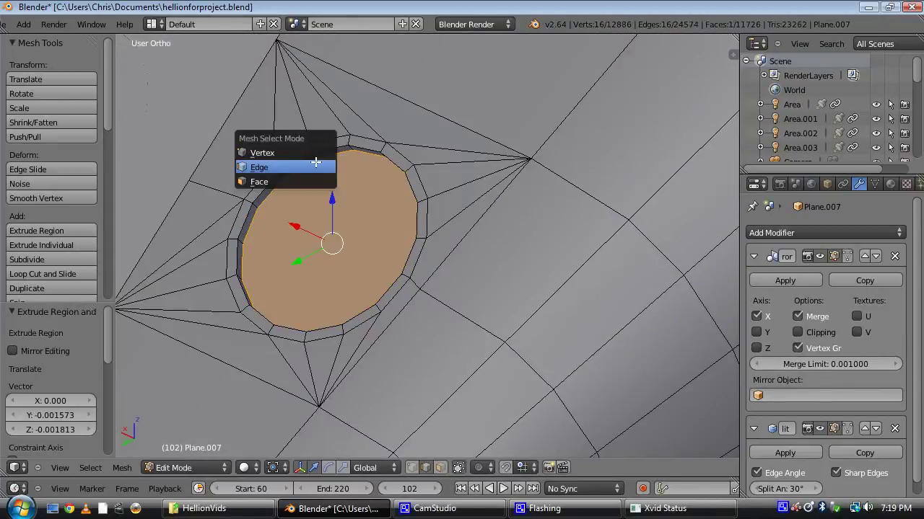
left_click(315, 163)
key("x")
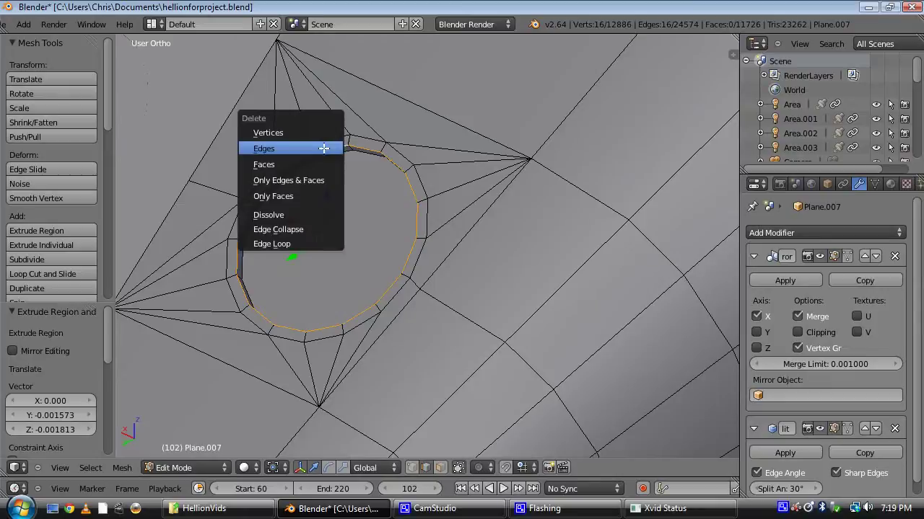
left_click(329, 241)
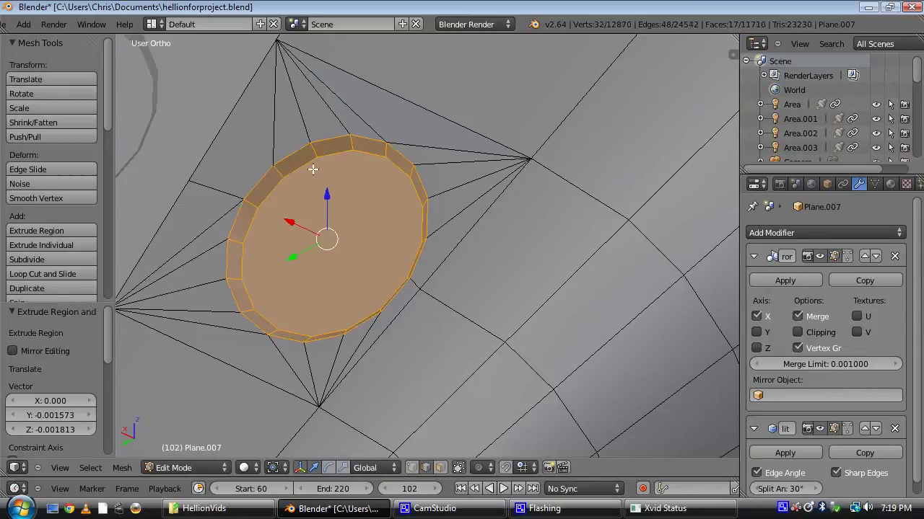
Step: Mark the recess's floor loop and outer rim loop as sharp and leave edit mode
right_click(311, 162, "alt")
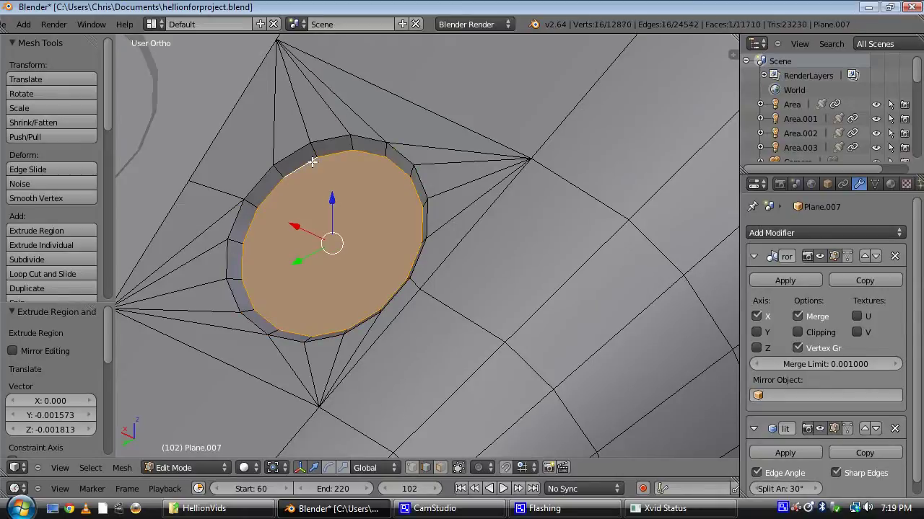
right_click(298, 151, "ctrl")
right_click(243, 238, "ctrl")
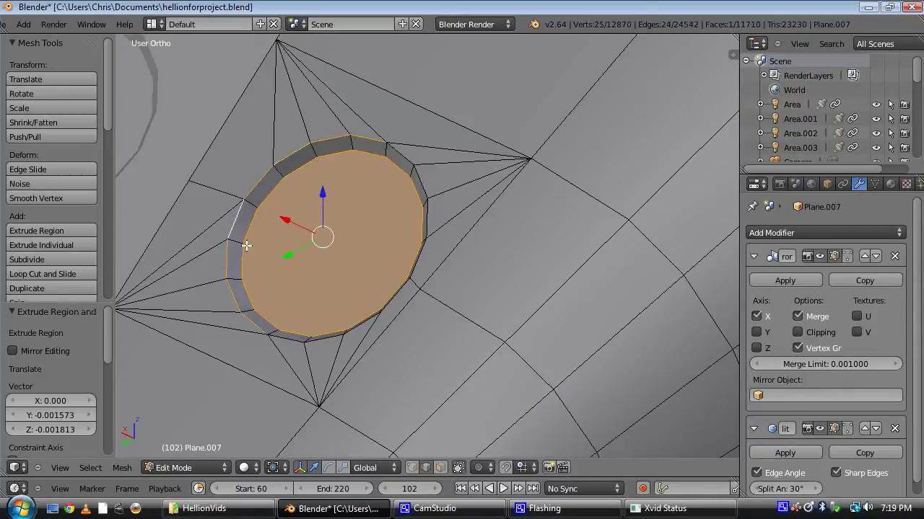
right_click(315, 342, "ctrl")
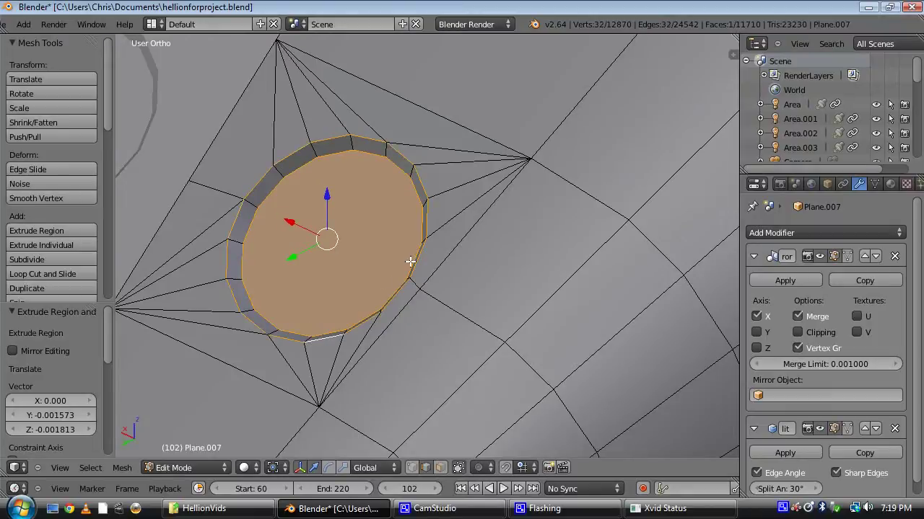
key("ctrl+e")
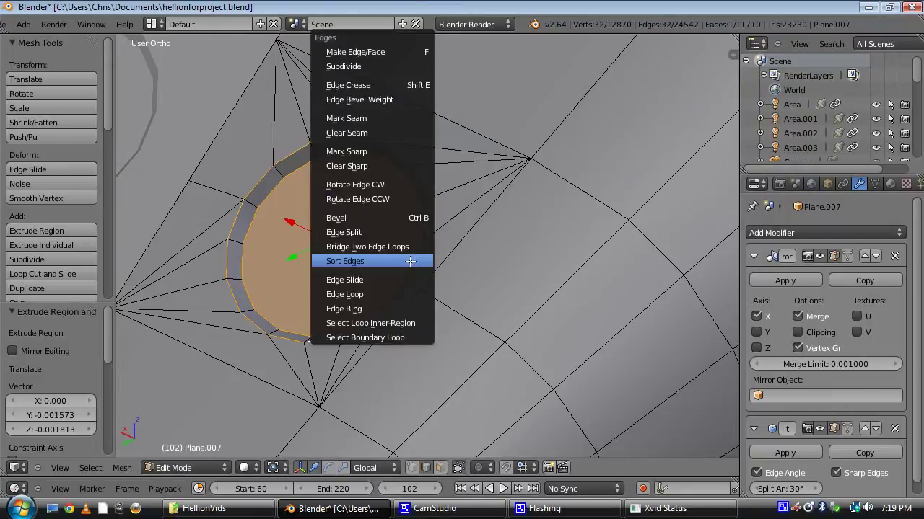
left_click(382, 151)
key("Tab")
Step: Add a 16-vertex mesh circle as a new object in the back view of the nose
scroll(433, 235, "down", 5)
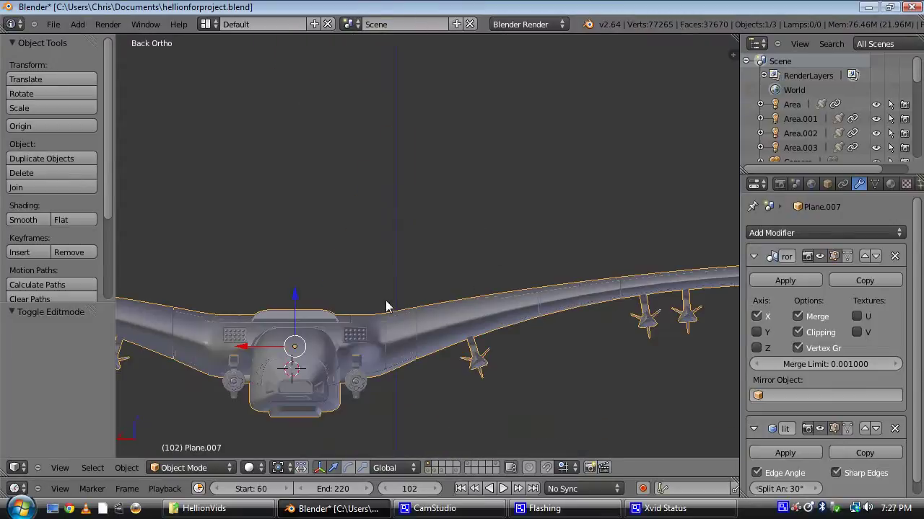
middle_click_drag(435, 241, 456, 191, "shift")
scroll(431, 290, "up", 4)
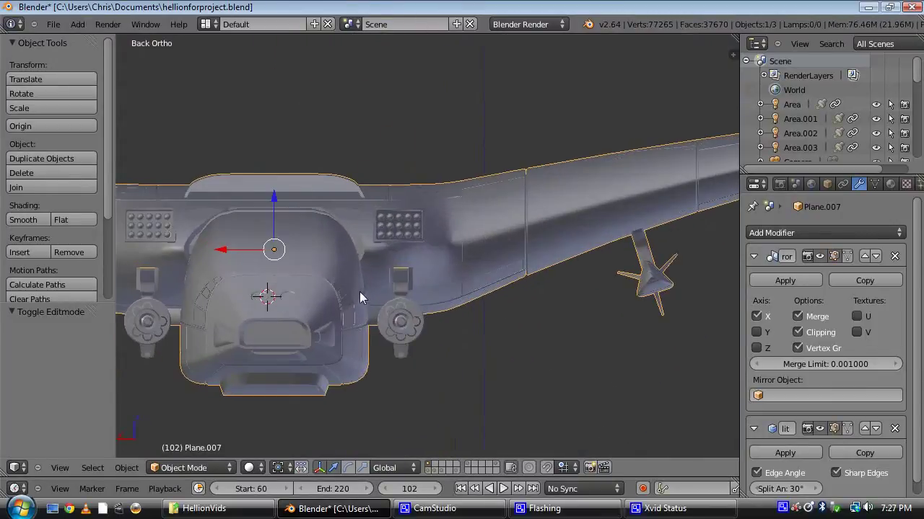
middle_click_drag(360, 291, 490, 209, "shift")
scroll(476, 212, "up", 4)
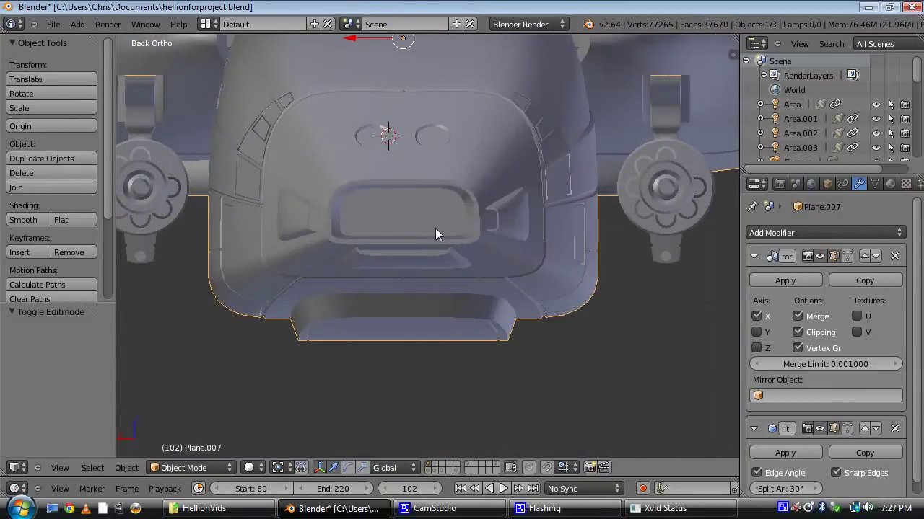
scroll(445, 210, "up", 3)
middle_click_drag(424, 192, 419, 247, "shift")
key("Tab")
key("Tab")
key("shift+a")
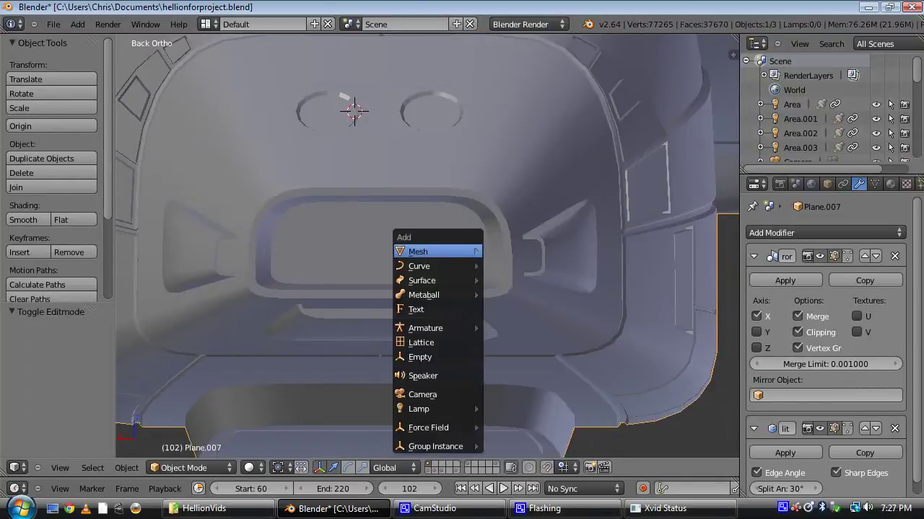
mouse_move(418, 250)
left_click(514, 280)
Step: Rotate the new circle 90° about the X axis
scroll(503, 287, "down", 4)
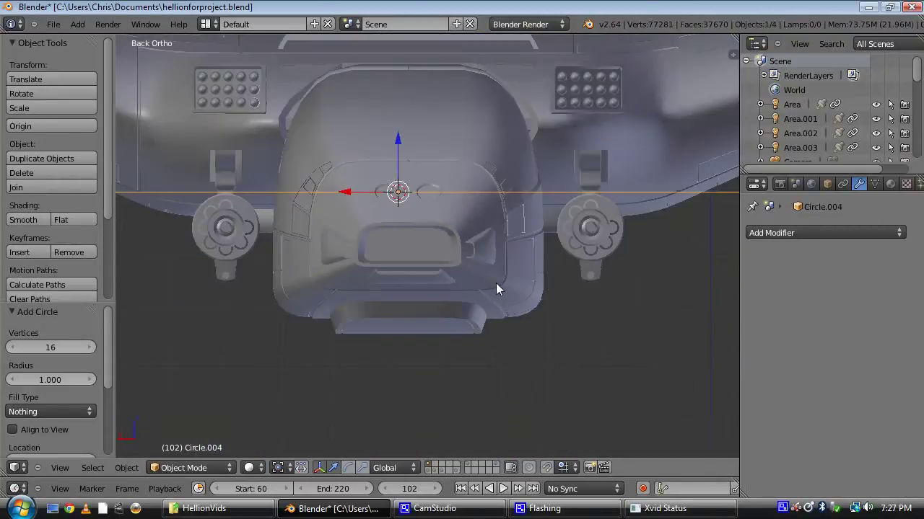
key("r")
key("x")
key("9")
key("0")
key("Return")
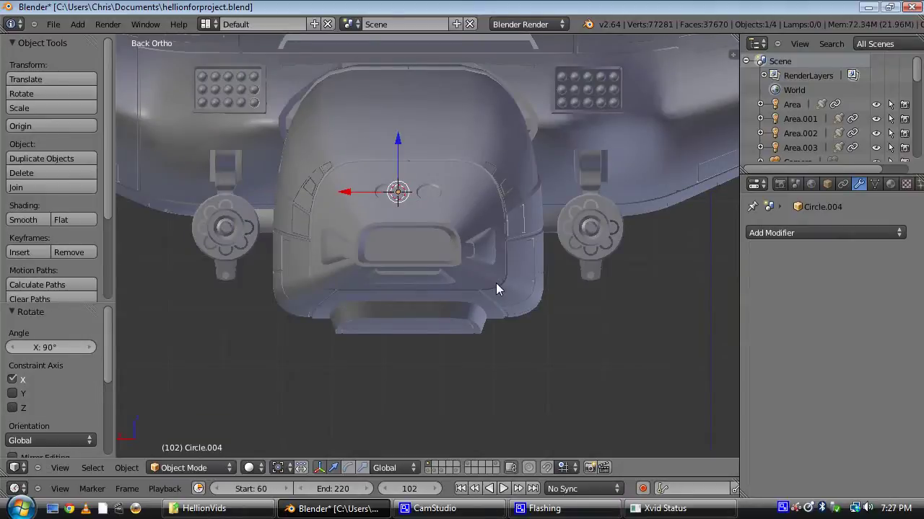
Step: Scale the circle down in two passes, using a factor of 0.163 for the second
key("s")
left_click(454, 278)
scroll(455, 278, "up", 2)
key("s")
left_click(403, 214)
Step: Position the circle in one half of the nose's front opening and shrink it to fit, using factors of 0.634 and 0.841
scroll(446, 247, "up", 1)
key("g")
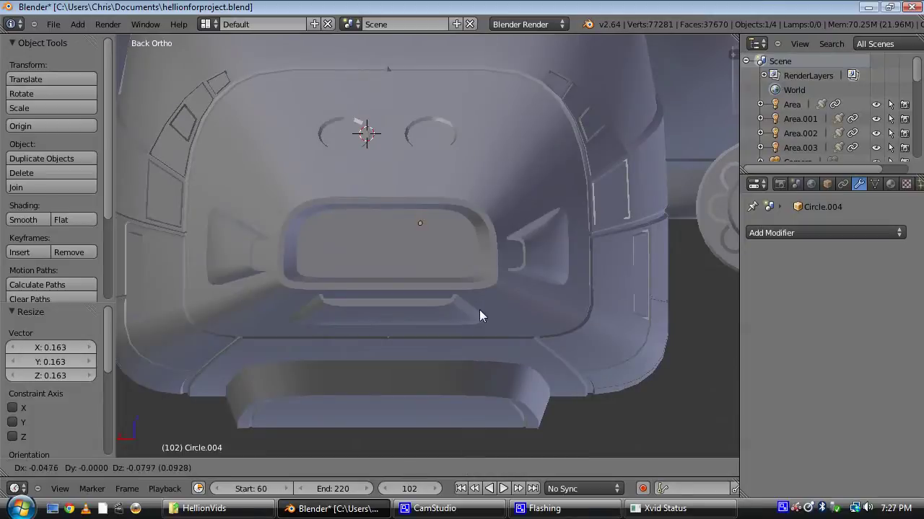
left_click(522, 360)
key("s")
left_click(552, 346)
key("z")
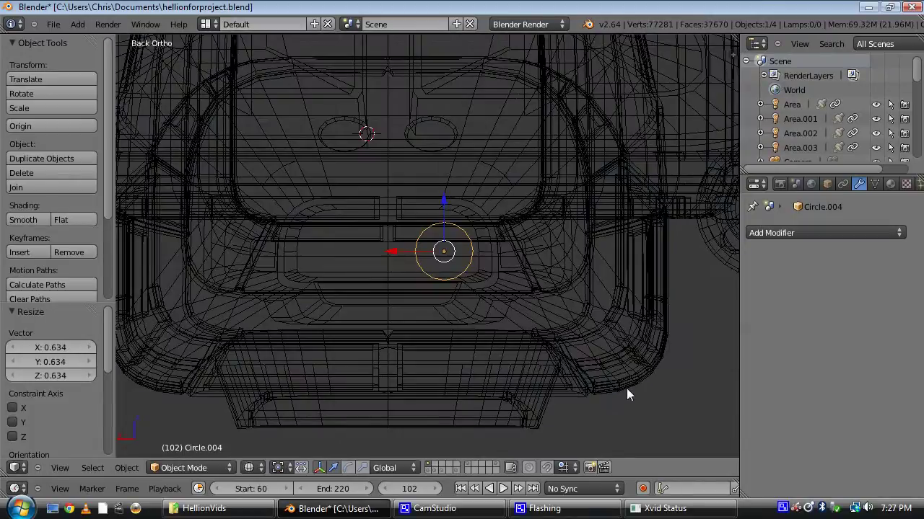
scroll(533, 301, "up", 2)
key("g")
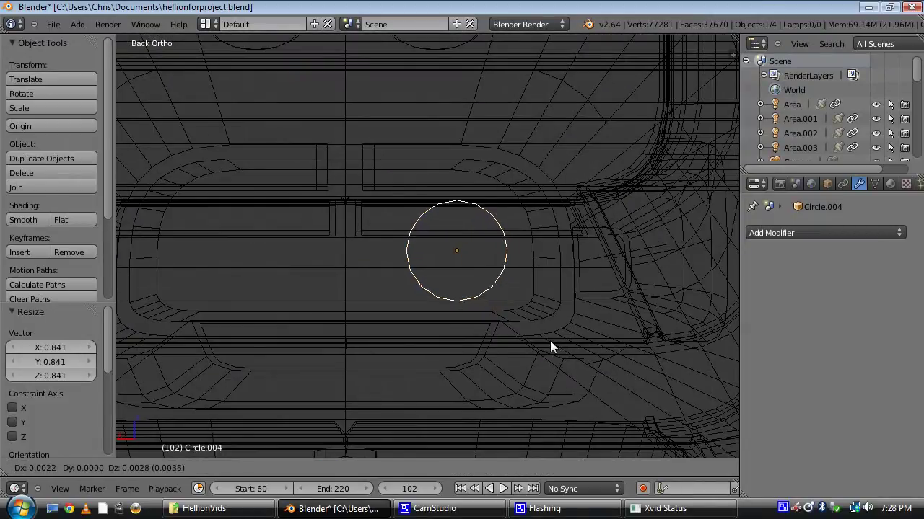
left_click(547, 337)
Step: Move the circle 0.152 along Y to the nose's front opening, and shift it back by -0.0185 along Y
key("z")
mouse_move(499, 240)
middle_mouse_down()
mouse_move(522, 278)
mouse_move(404, 347)
mouse_move(497, 270)
middle_mouse_up()
key("g")
key("y")
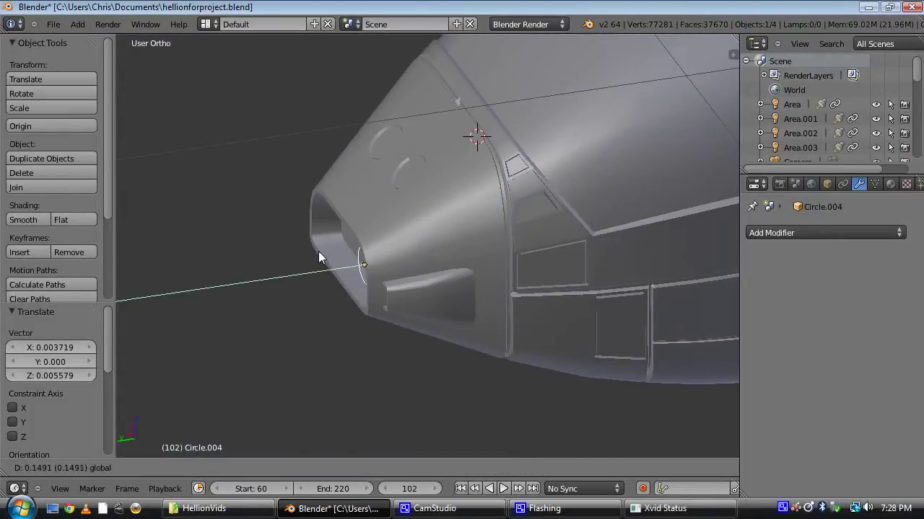
left_click(315, 251)
middle_click_drag(315, 251, 519, 236)
scroll(519, 243, "up", 4)
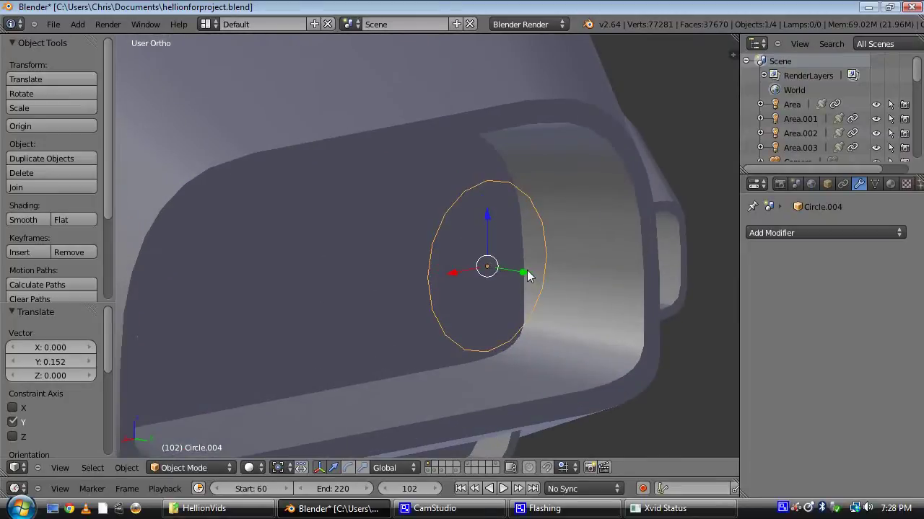
left_click_drag(526, 273, 499, 269)
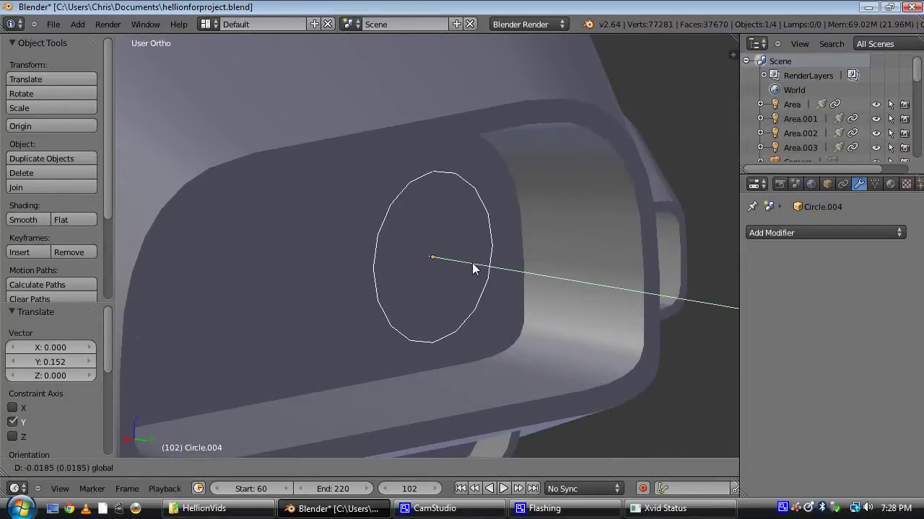
left_click(474, 264)
Step: Scale the circle by a factor of 0.881 within the front opening in the back view
scroll(474, 264, "down", 4)
key("ctrl+KP_1")
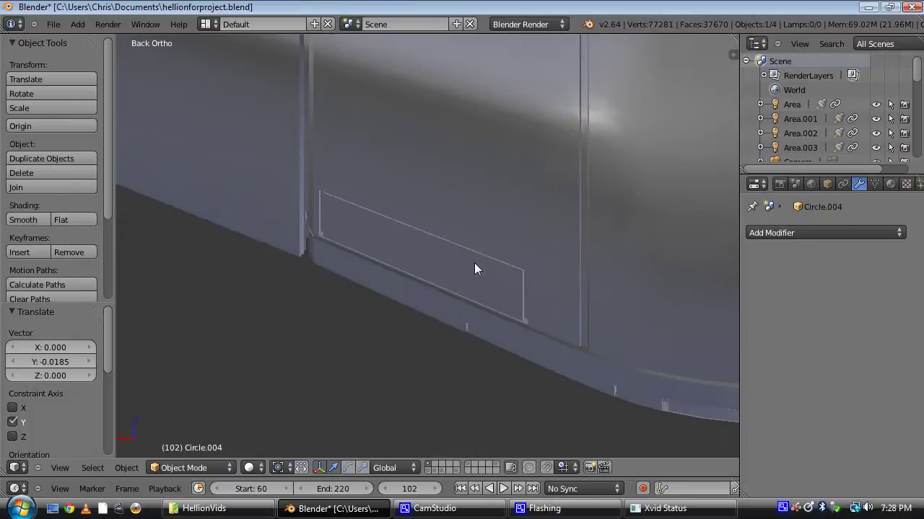
scroll(720, 358, "down", 4)
middle_click_drag(717, 356, 318, 293, "shift")
scroll(342, 307, "up", 7)
middle_click_drag(335, 263, 495, 190, "shift")
scroll(649, 355, "up", 6)
key("s")
left_click(644, 356)
Step: Extrude the circle's vertices in place and scale them inward by 0.850 and 0.875 to form a flat ring
middle_click_drag(635, 350, 527, 270, "shift")
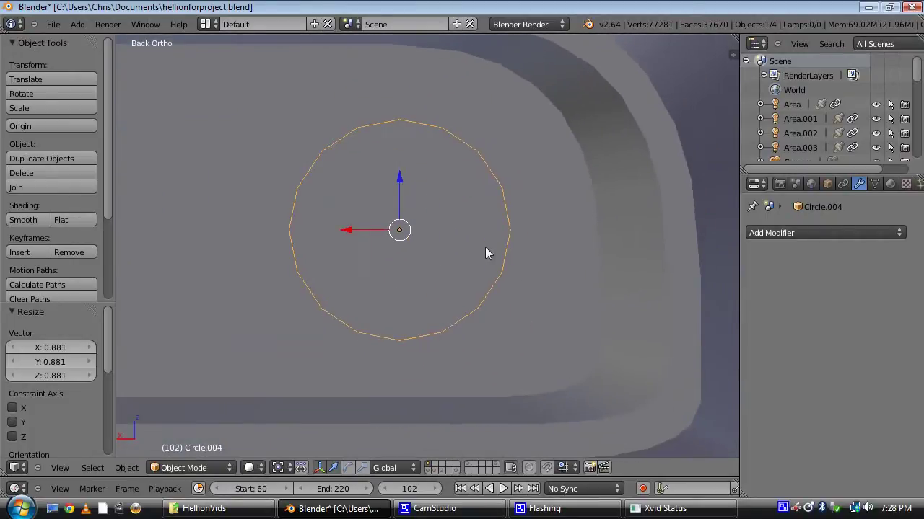
key("Tab")
key("ctrl+Tab")
left_click(532, 316)
key("e")
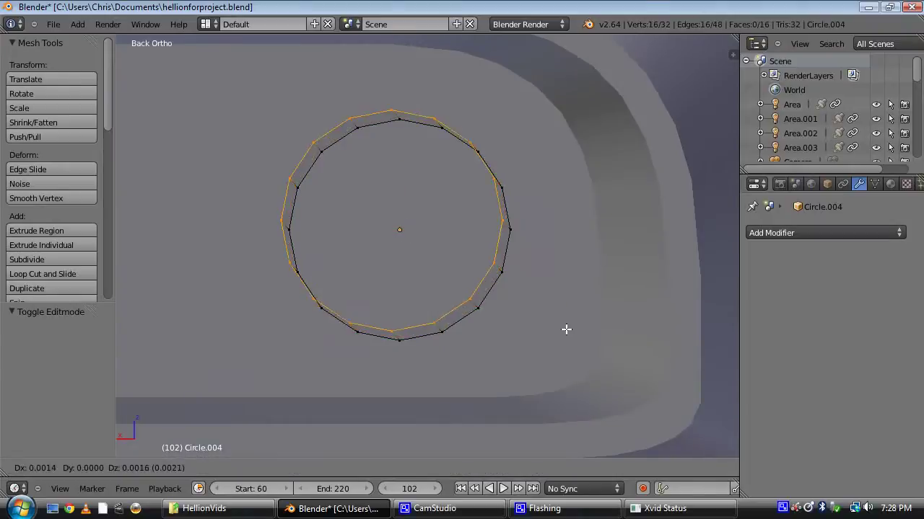
left_click(567, 329)
key("s")
left_click(491, 246)
key("s")
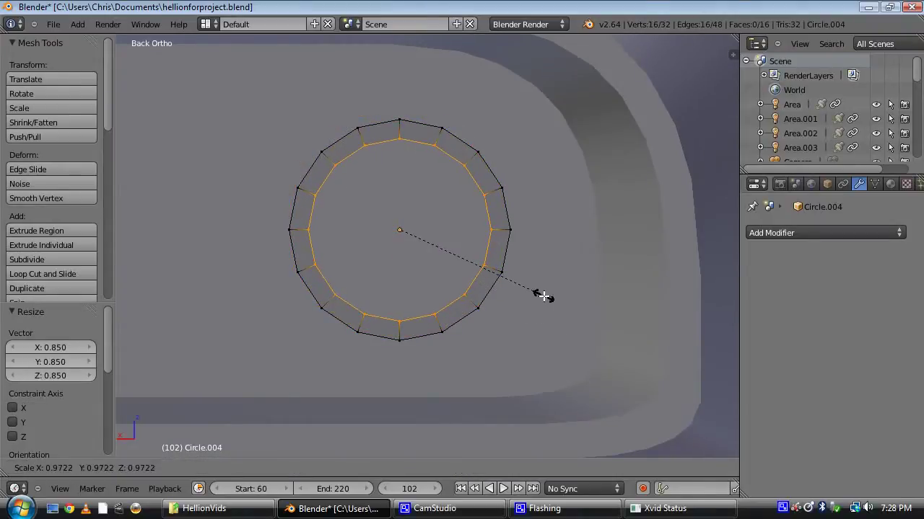
left_click(532, 291)
Step: Rip the ring into upper and lower halves along its two opposite horizontal edges, using edge selection
key("ctrl+Tab")
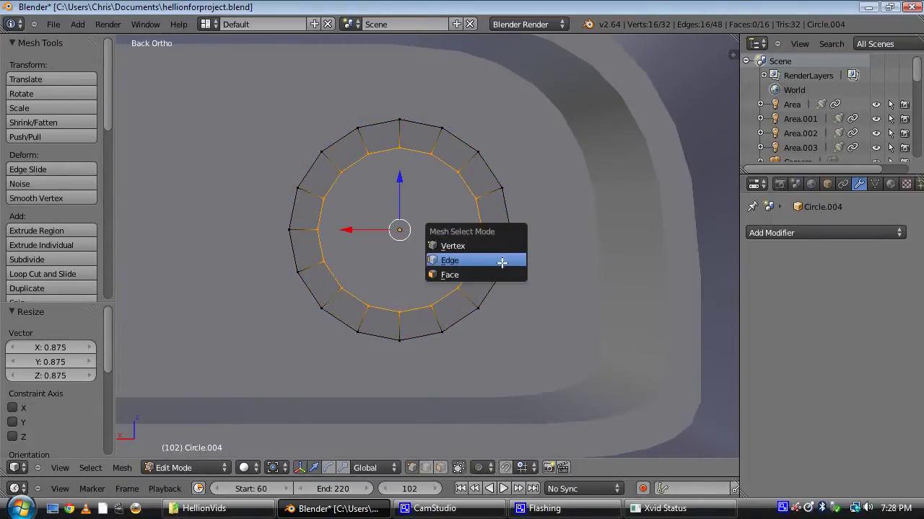
left_click(490, 272)
key("ctrl+Tab")
left_click(494, 225)
right_click(495, 230)
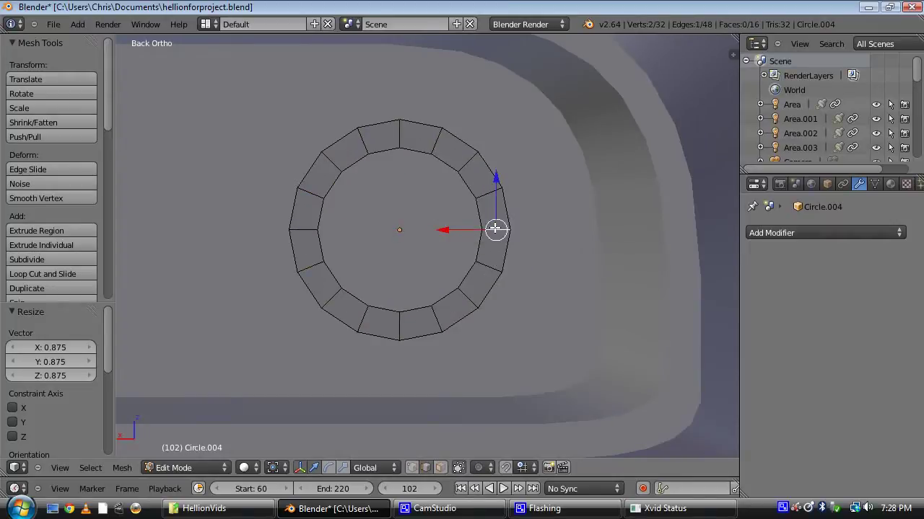
right_click(311, 230, "shift")
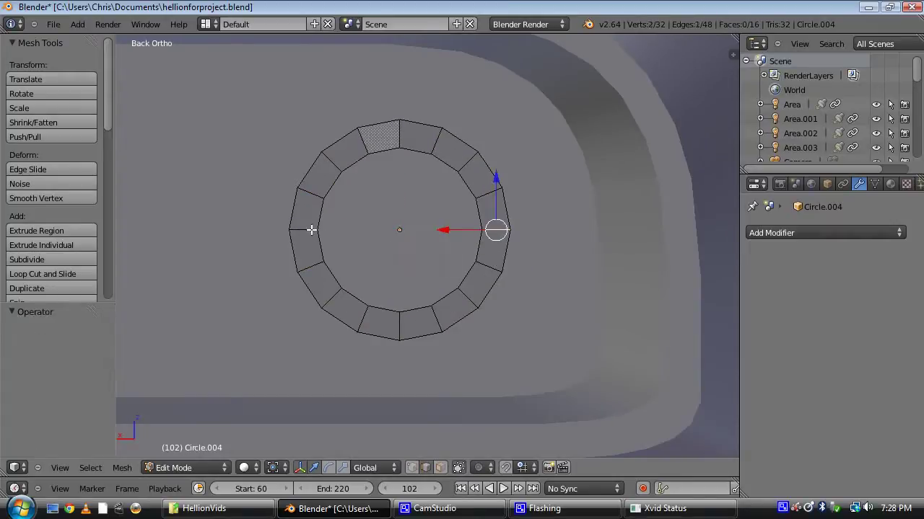
key("v")
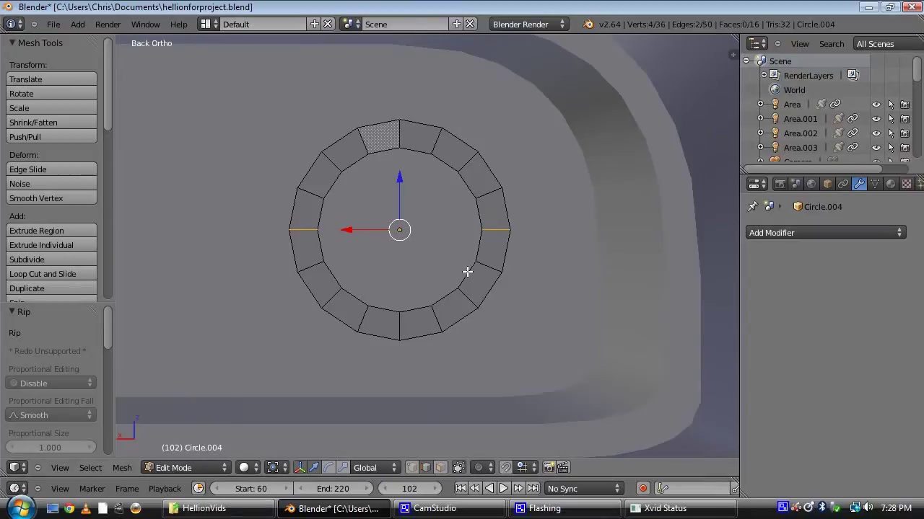
Step: Separate the ring halves along Z, moving the lower half by -0.00822 and the upper half by 0.01246
key("ctrl+l")
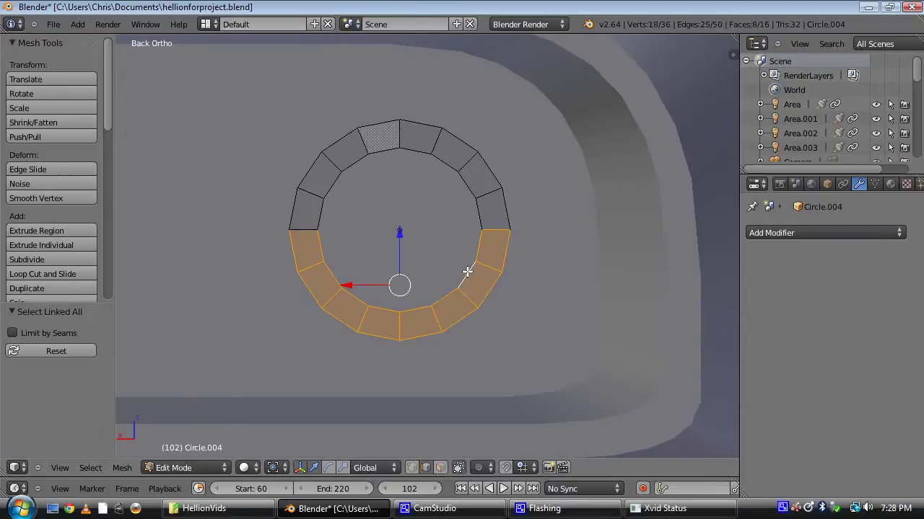
key("g")
key("z")
left_click(409, 261)
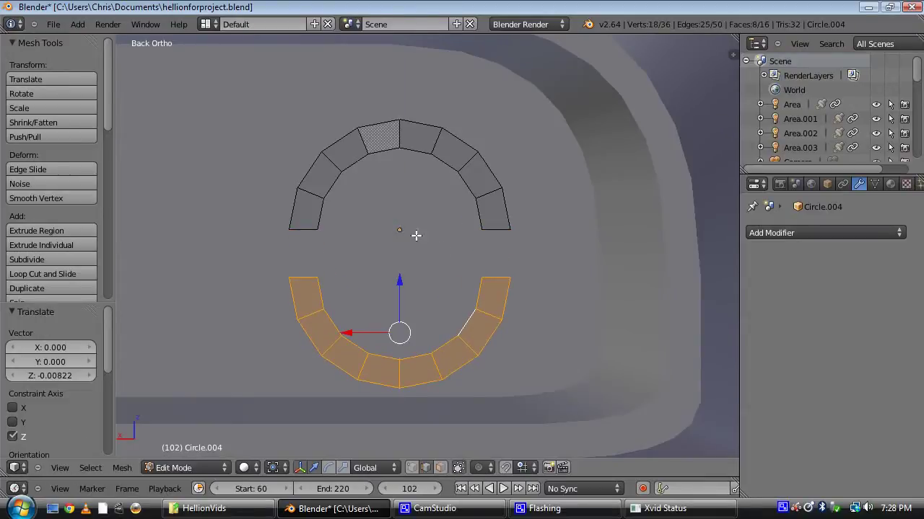
right_click(449, 168)
key("ctrl+l")
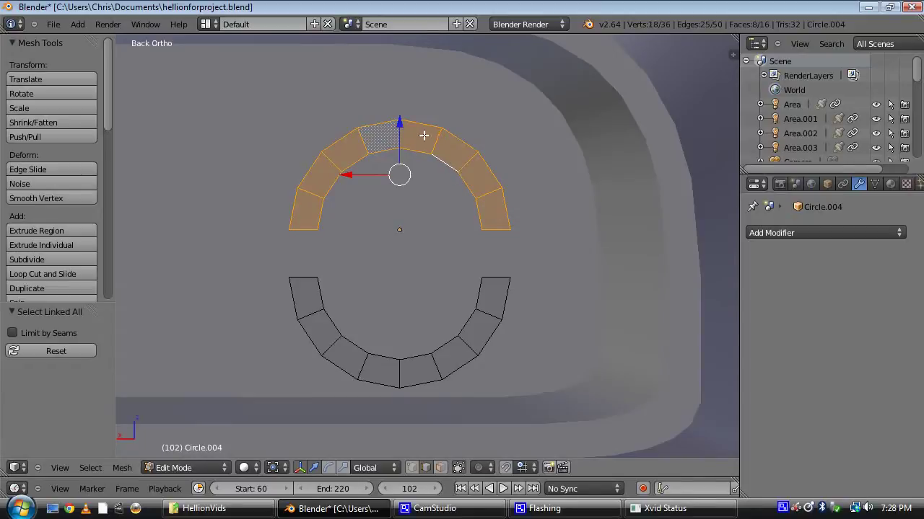
left_click_drag(401, 126, 417, 54)
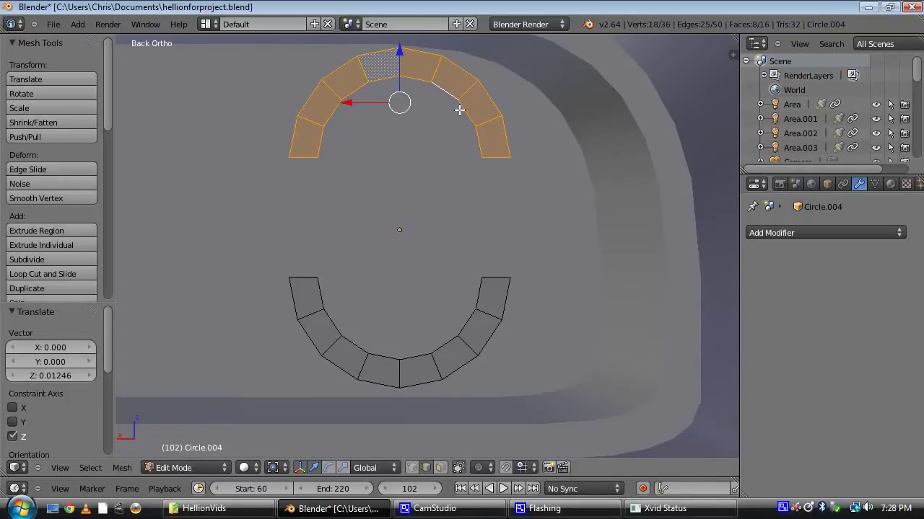
Step: Fill the gaps between the half rings with a face on each side to form a closed oval
right_click(499, 159)
key("f")
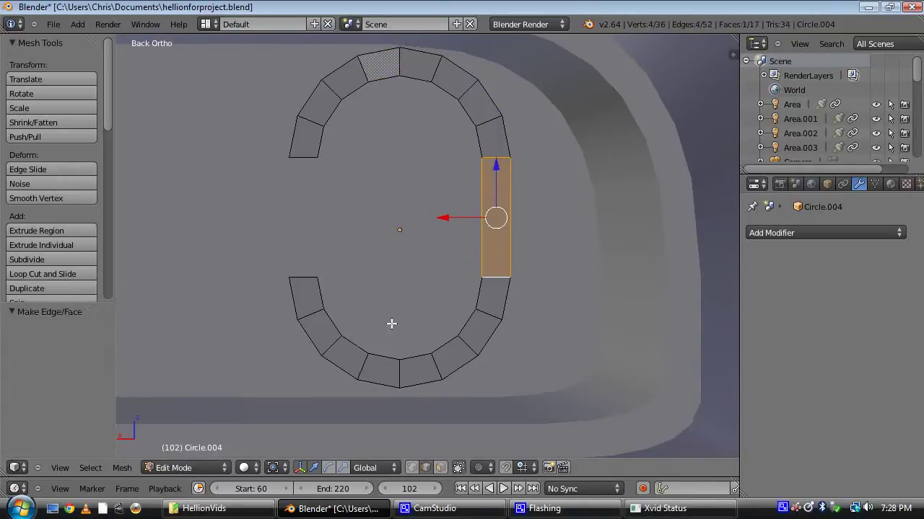
right_click(292, 277)
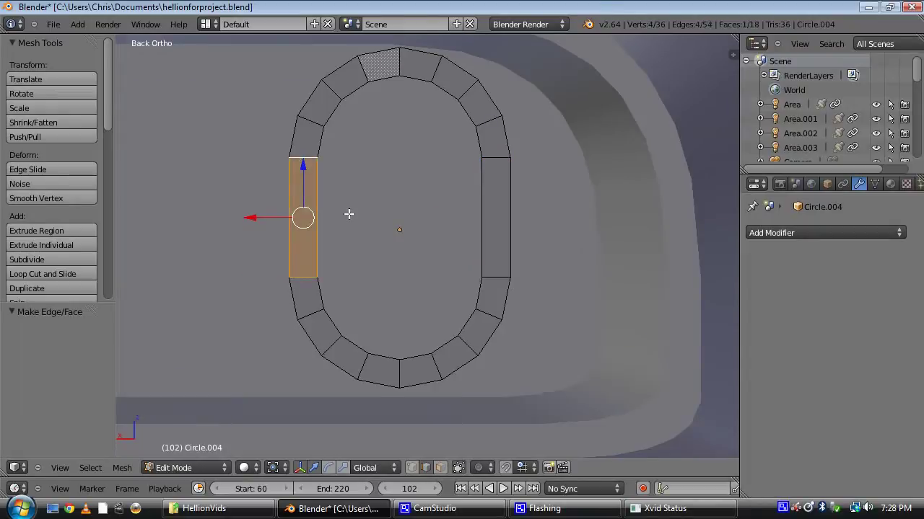
Step: Move the whole oval ring out in front of the nose opening, ending with a 0.00641 shift along Y
scroll(349, 214, "down", 5)
middle_click_drag(350, 215, 462, 267)
key("ctrl+l")
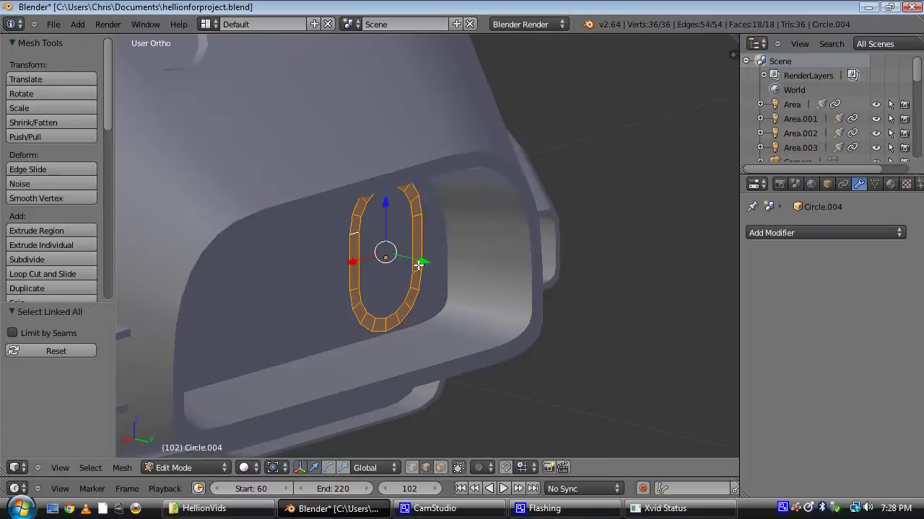
key("g")
key("x")
left_click(520, 287)
middle_click_drag(463, 414, 453, 309)
left_click_drag(451, 256, 471, 260)
Step: Extrude the oval's outer edge loop about 0.022 back along Y toward the nose to form the outer wall
key("ctrl+Tab")
left_click(406, 278)
right_click(428, 292, "alt")
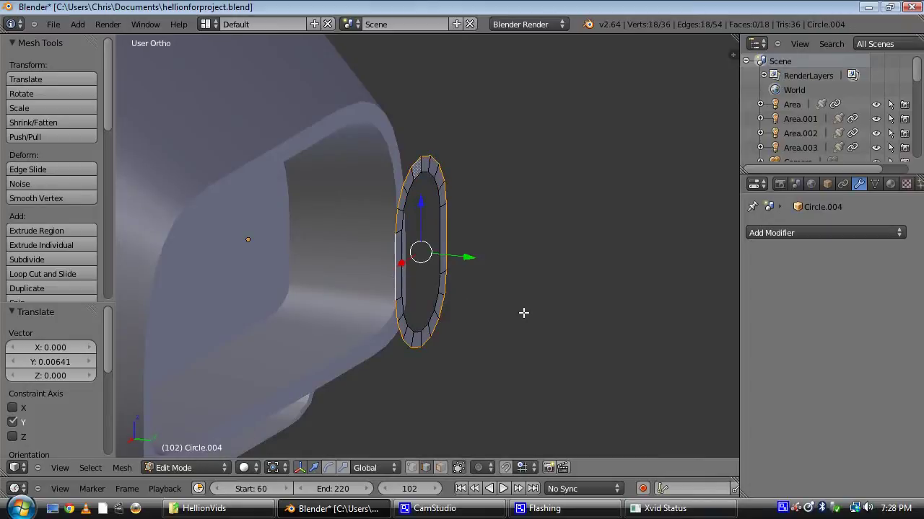
key("e")
key("y")
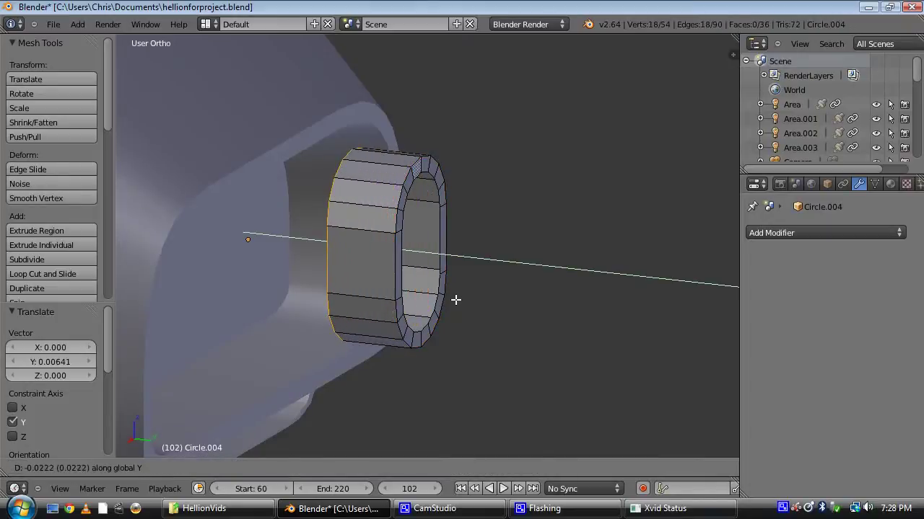
left_click(455, 299)
Step: Extrude the rear loop again, scale it by 0.960, and move it -0.003826 along Y
scroll(451, 300, "up", 3)
key("s")
left_click(501, 324)
middle_click_drag(501, 324, 380, 265)
key("s")
key("x")
left_click(489, 324)
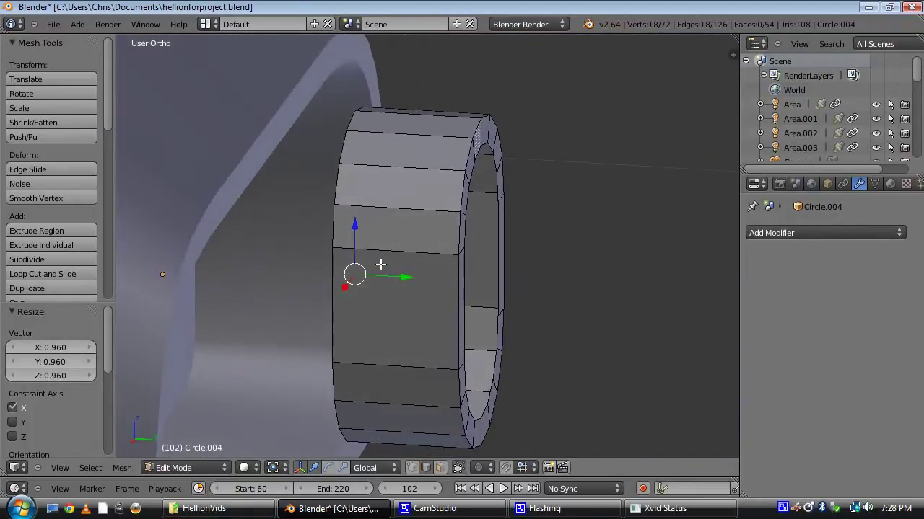
left_click_drag(402, 281, 381, 277)
Step: Shrink the rear loop further into a taper and shift it -0.0018 along Y
scroll(381, 277, "down", 4)
middle_click_drag(381, 277, 383, 303)
scroll(393, 302, "up", 4)
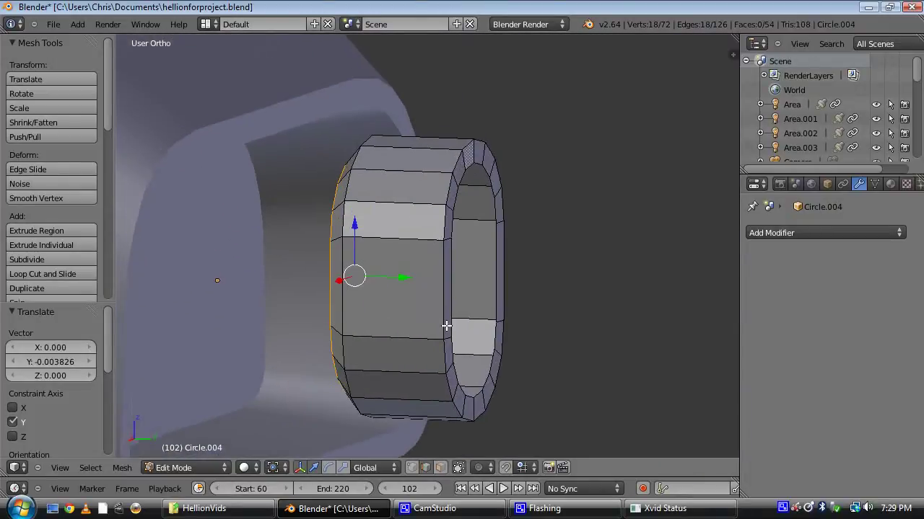
key("s")
left_click(415, 308)
middle_click_drag(416, 309, 410, 281)
key("g")
key("y")
left_click(401, 280)
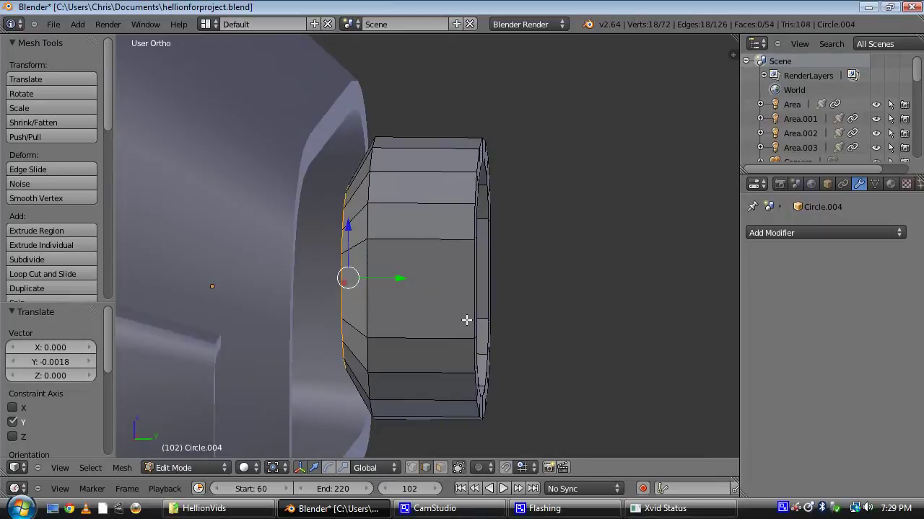
Step: Extrude the tapered rear loop -0.02222 along Y into a narrower neck and lengthen it farther into the opening
key("e")
key("y")
left_click(375, 310)
middle_click_drag(375, 310, 396, 315)
scroll(369, 289, "down", 3)
scroll(363, 291, "up", 3)
key("g")
key("y")
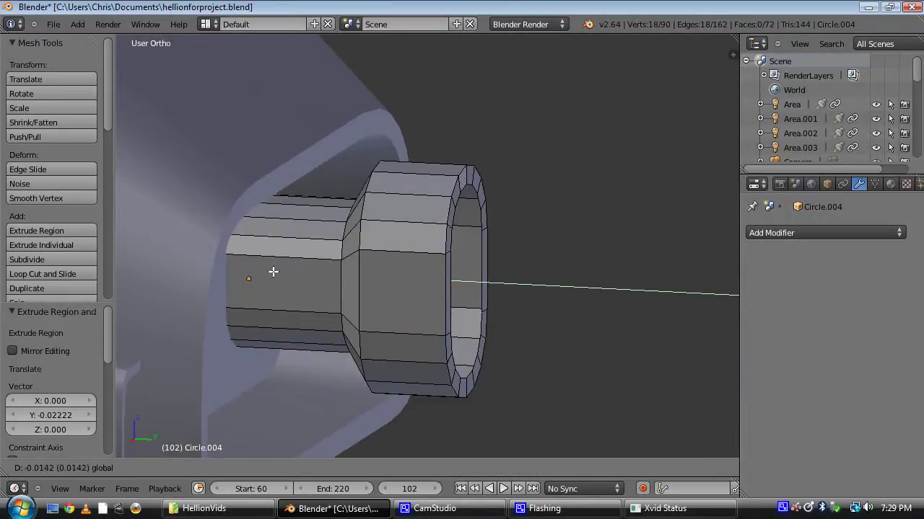
left_click(312, 277)
Step: Extrude the neck's end loop in place and scale it out by 1.224 to form a flange
key("e")
left_click(435, 344)
key("s")
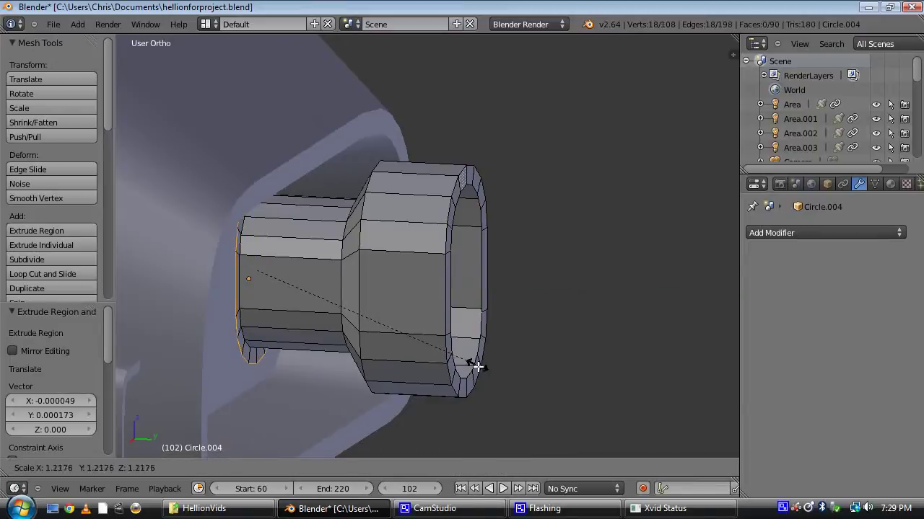
left_click(471, 364)
Step: Extrude the flange's outer loop -0.008817 along Y and enlarge its rear loop slightly
middle_click_drag(471, 364, 410, 349)
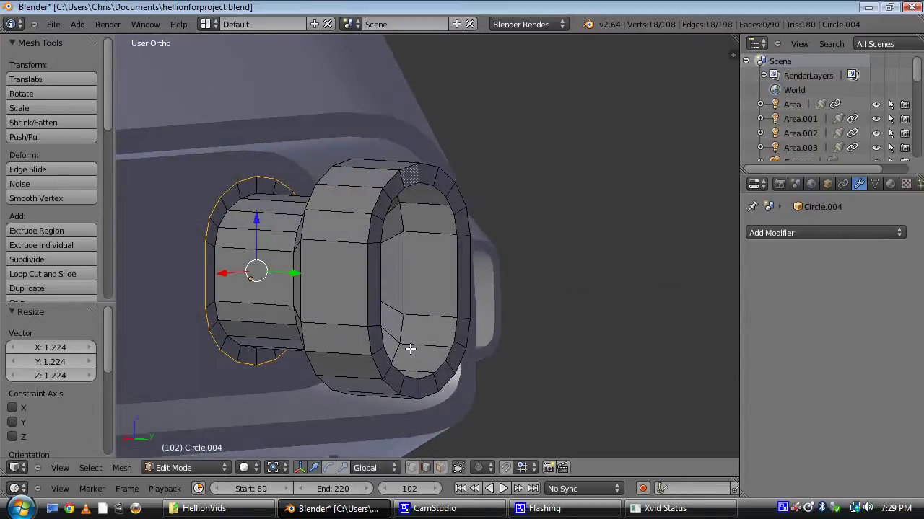
key("e")
left_click(403, 347)
key("s")
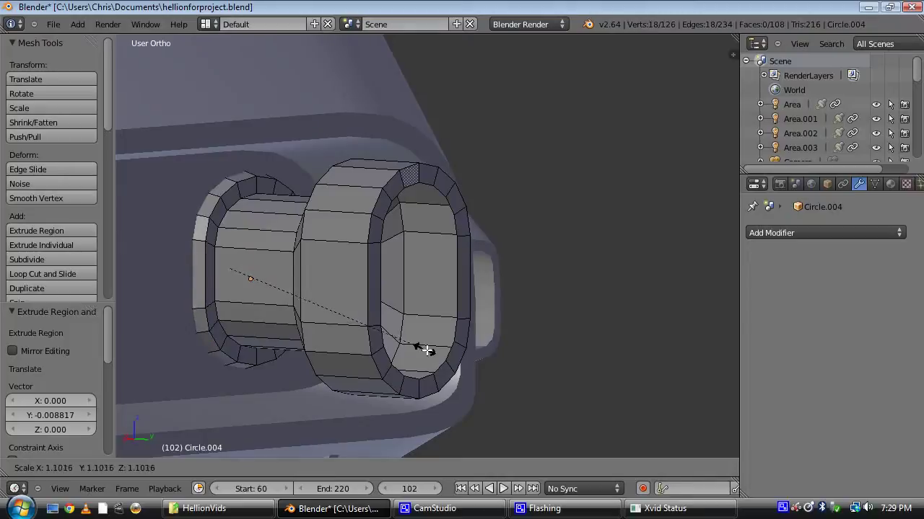
left_click(413, 337)
Step: Fill the oval's inner front loop with a face, extrude it -0.03395 along Y into the part, and scale it
scroll(413, 337, "down", 2)
middle_click_drag(385, 301, 345, 296)
right_click(360, 297)
scroll(360, 297, "up", 4)
right_click(399, 304, "alt")
key("f")
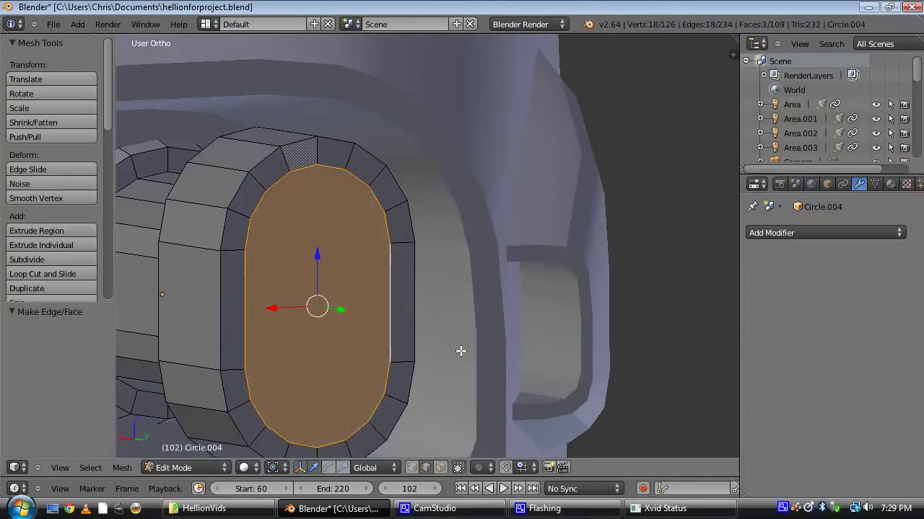
key("e")
left_click(359, 334)
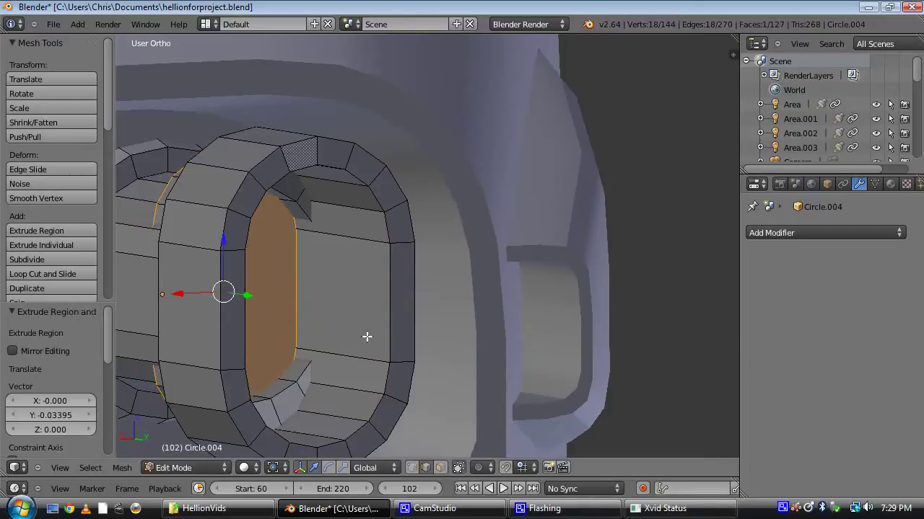
key("s")
left_click(370, 357)
Step: Extrude the inner end face again toward the nose and delete the end face to leave the passage open
middle_click_drag(369, 358, 297, 371)
scroll(367, 357, "down", 3)
scroll(329, 334, "up", 2)
middle_click_drag(327, 333, 425, 319)
key("e")
left_click(363, 306)
middle_click_drag(363, 306, 289, 299)
key("x")
left_click(292, 295)
Step: Add a loop cut around the outer wall, slid close to the part's front edge
middle_click_drag(287, 265, 406, 325)
scroll(406, 326, "up", 4)
middle_click_drag(325, 327, 602, 372, "shift")
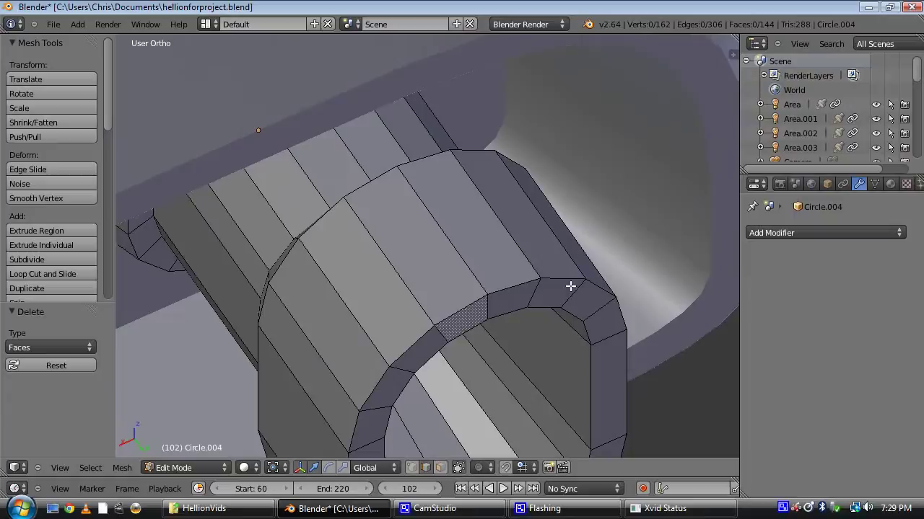
key("ctrl+r")
left_click(514, 257)
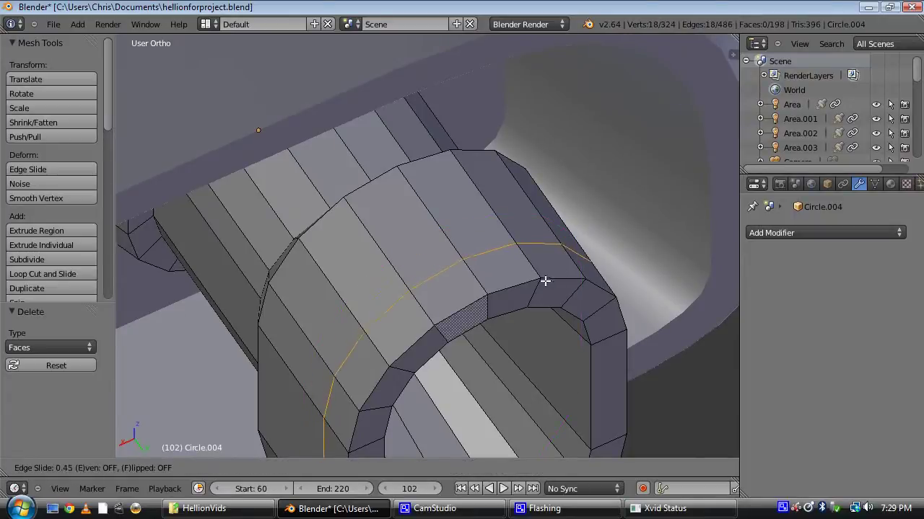
left_click(570, 301)
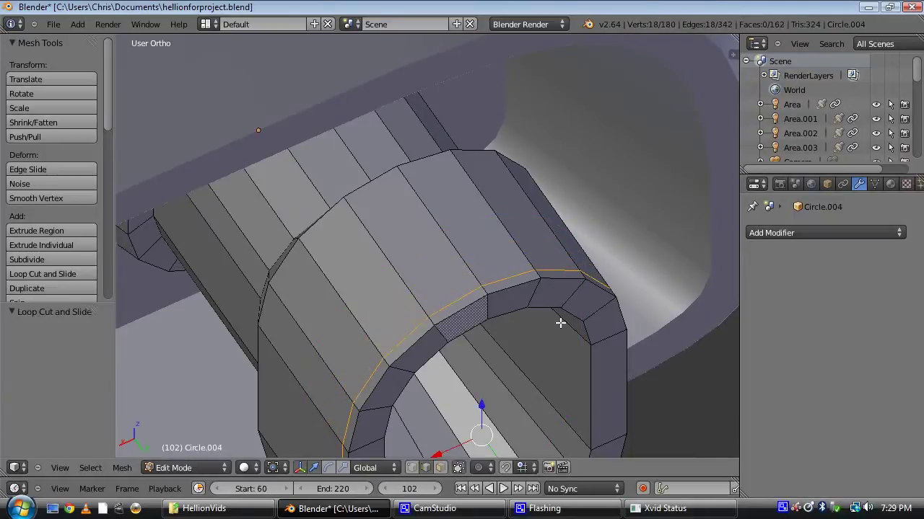
Step: Add a loop cut on the front rim near its outer edge and delete the corner loop to bevel it
key("ctrl+r")
left_click(534, 292)
left_click(531, 284)
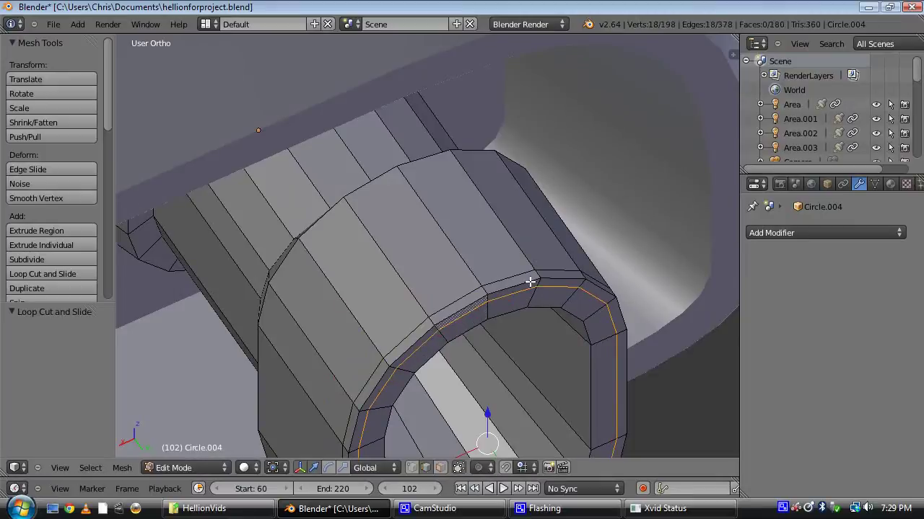
key("x")
left_click(531, 337)
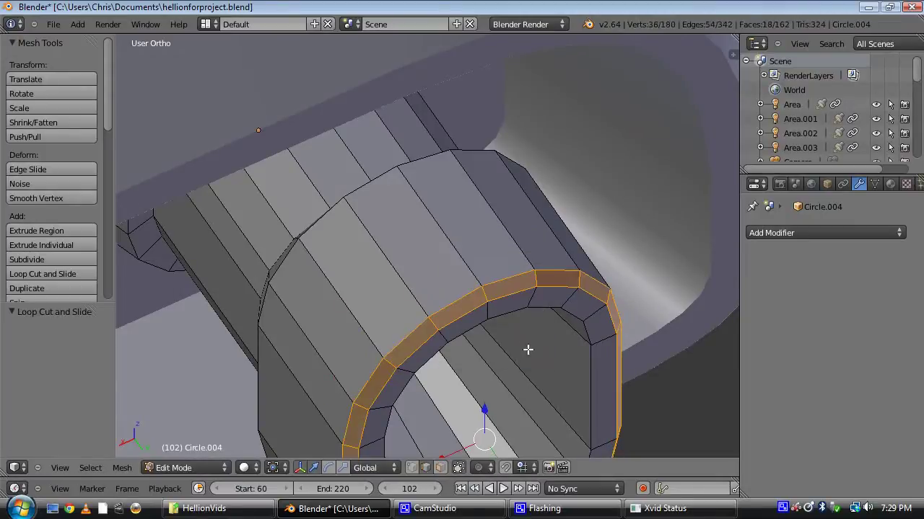
Step: Select the edge loops on both sides of the front bevel and mark them sharp
right_click(523, 289, "alt")
right_click(518, 277, "alt+shift")
key("ctrl+e")
left_click(517, 277)
Step: Select the entire oval part and run Remove Doubles
middle_click_drag(517, 276, 486, 340)
scroll(487, 339, "up", 4)
middle_click_drag(507, 402, 443, 262, "shift")
scroll(443, 254, "up", 4)
key("a")
key("space")
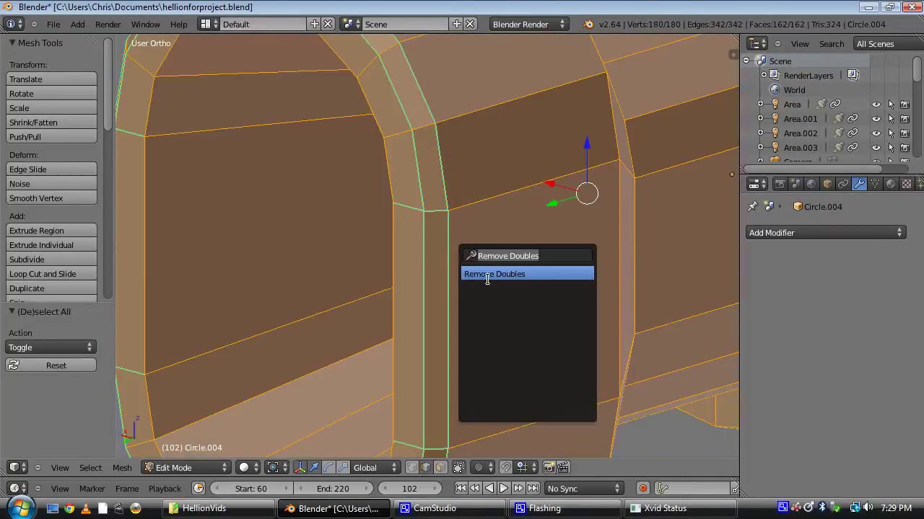
left_click(494, 275)
Step: Select the lengthwise edges along the oval's straight sides and clear their sharp marking
right_click(450, 209)
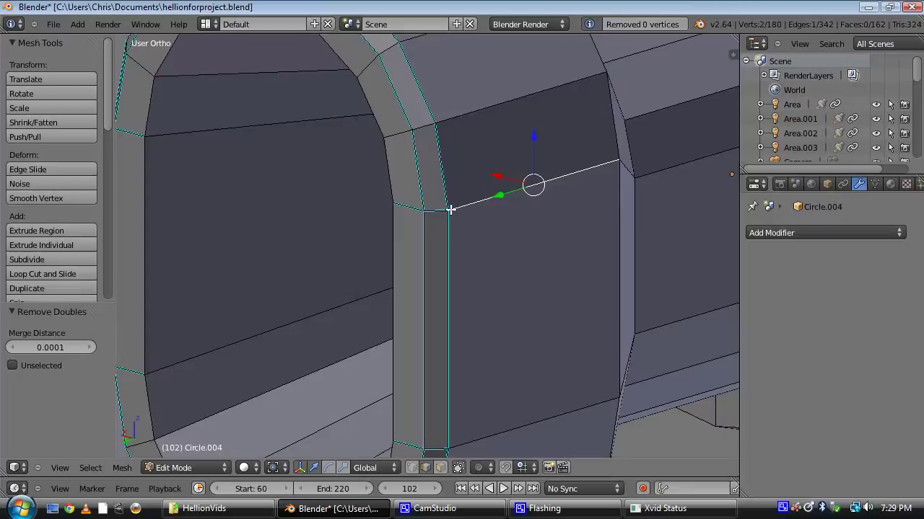
scroll(466, 278, "down", 5)
middle_click_drag(471, 314, 430, 337)
middle_click_drag(511, 287, 432, 238)
key("ctrl+e")
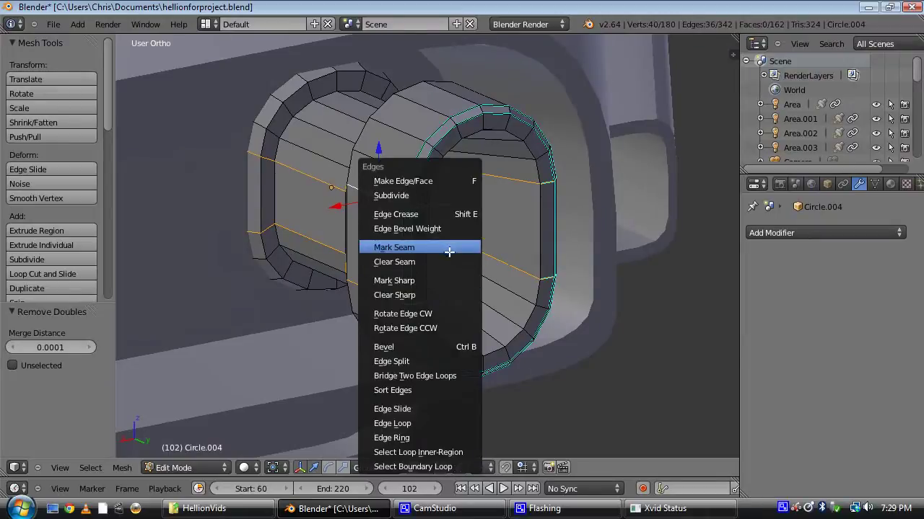
left_click(459, 283)
middle_click_drag(427, 229, 457, 270)
Step: Return to Object Mode and move the oval part about 0.009 in the negative X direction within the front opening
scroll(351, 334, "down", 8)
scroll(456, 271, "down", 2)
key("ctrl+KP_1")
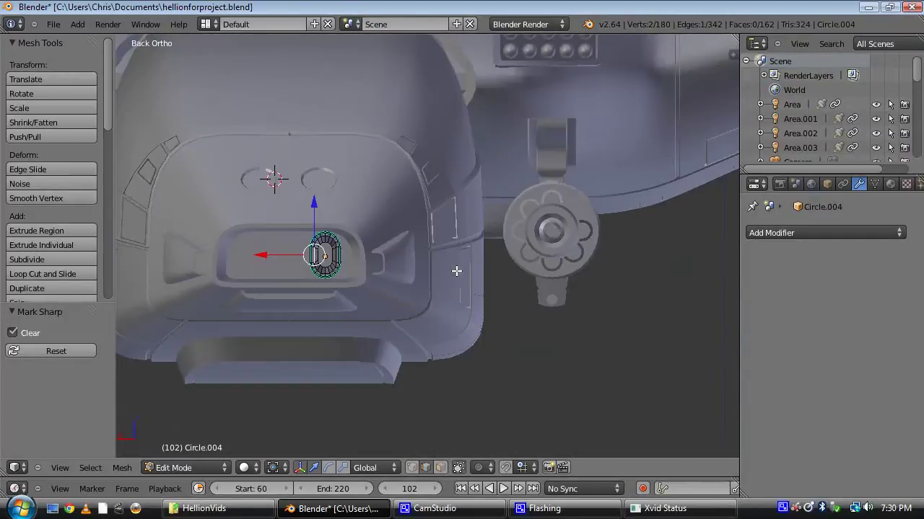
scroll(344, 241, "up", 5)
middle_click_drag(344, 241, 592, 210, "shift")
scroll(457, 172, "up", 3)
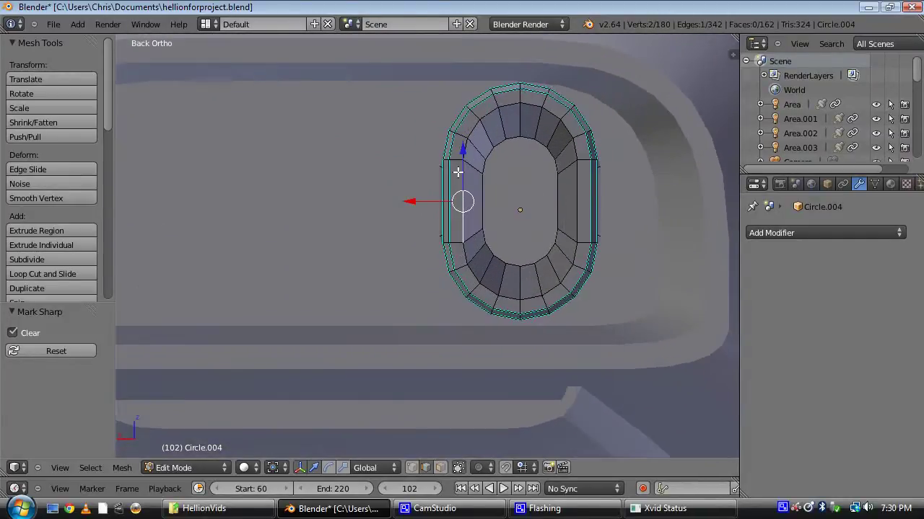
scroll(461, 227, "down", 5)
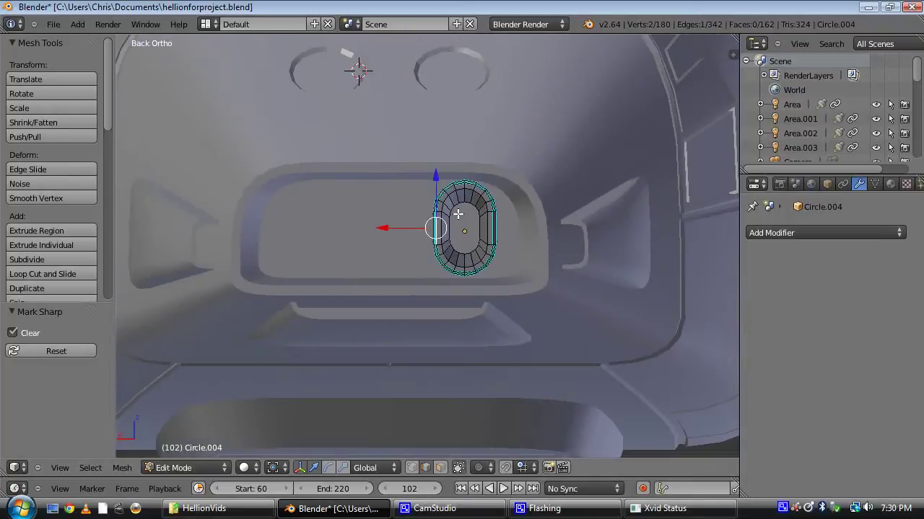
key("Tab")
middle_click_drag(461, 227, 426, 266)
scroll(390, 284, "up", 3)
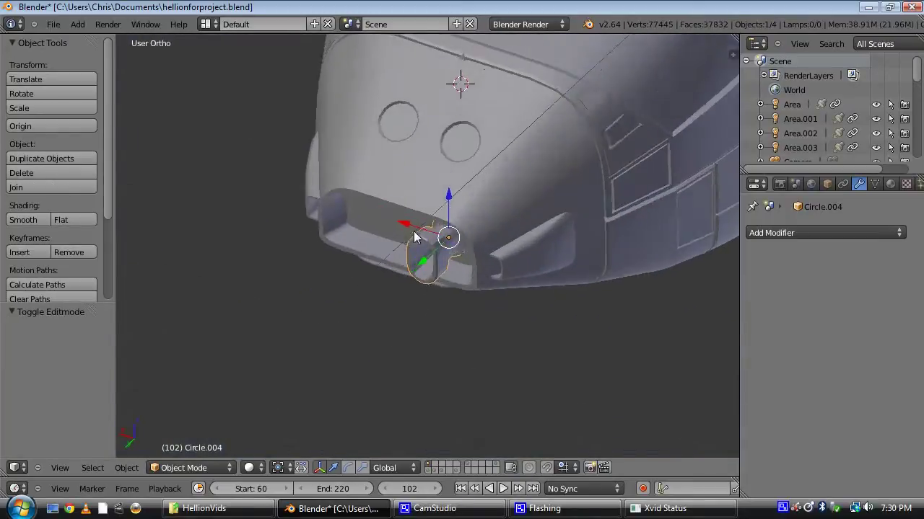
scroll(427, 266, "up", 4)
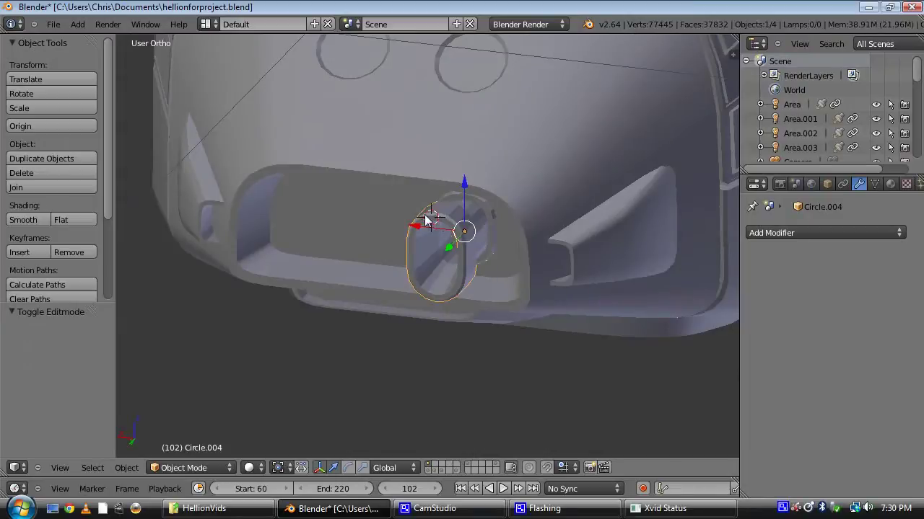
key("g")
key("x")
left_click(427, 219)
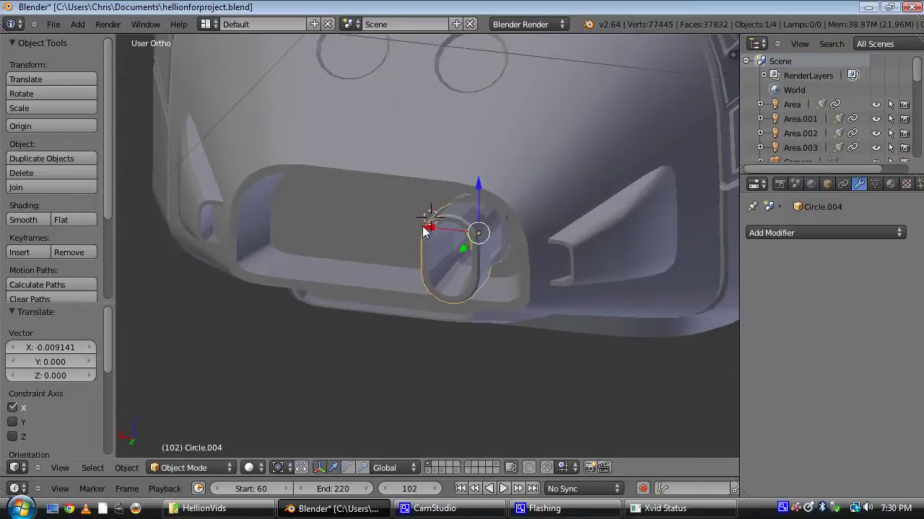
Step: Examine the oval part's placement in the nose's front opening from the back view, in solid and wireframe display
middle_click_drag(427, 220, 448, 202)
key("ctrl+KP_1")
scroll(460, 201, "down", 3)
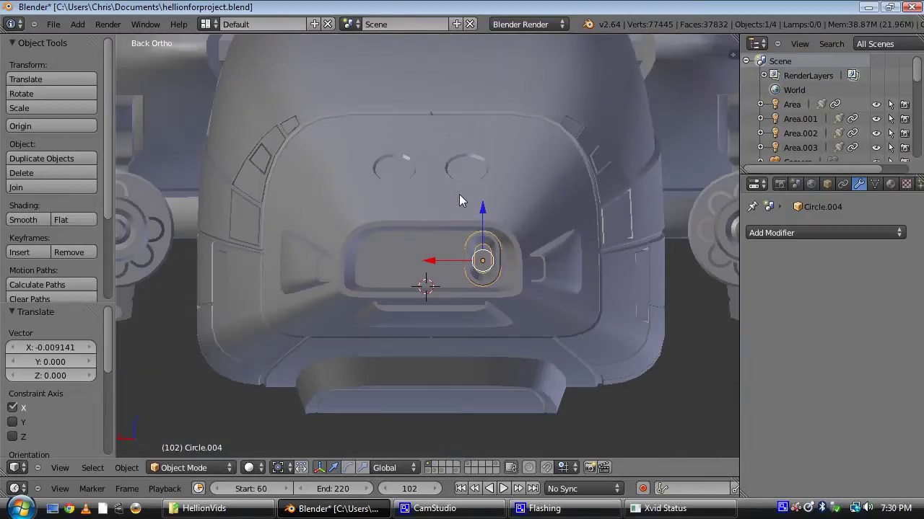
key("Tab")
right_click(477, 262)
scroll(491, 246, "up", 5)
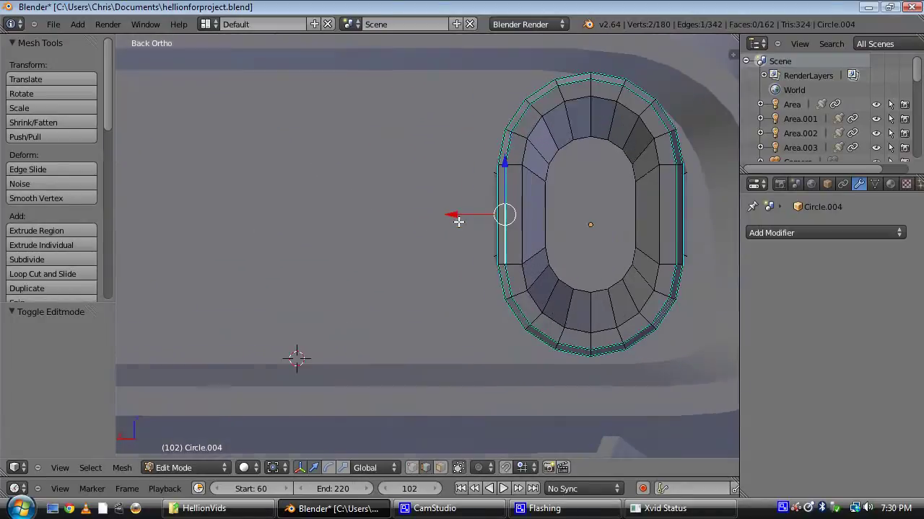
scroll(495, 194, "down", 3)
key("z")
scroll(454, 238, "up", 2)
key("z")
scroll(482, 252, "down", 5)
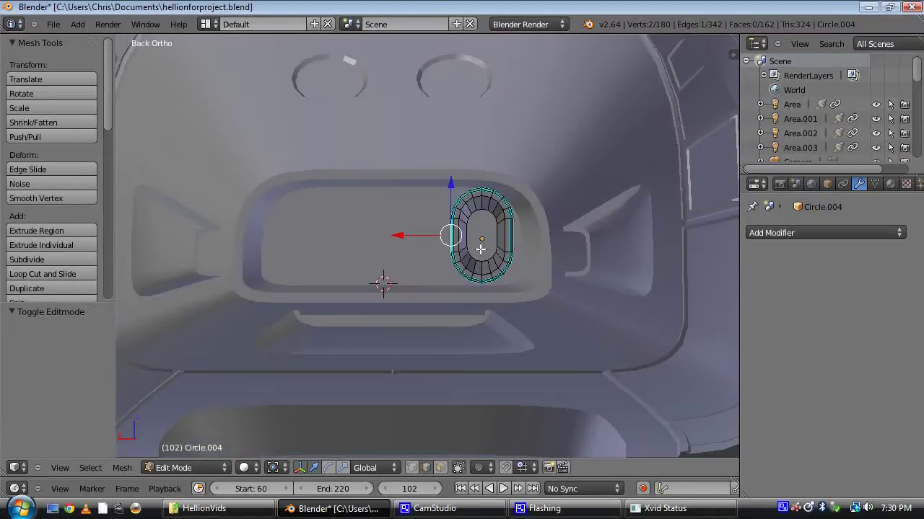
scroll(473, 239, "up", 1)
key("Tab")
scroll(474, 240, "down", 1)
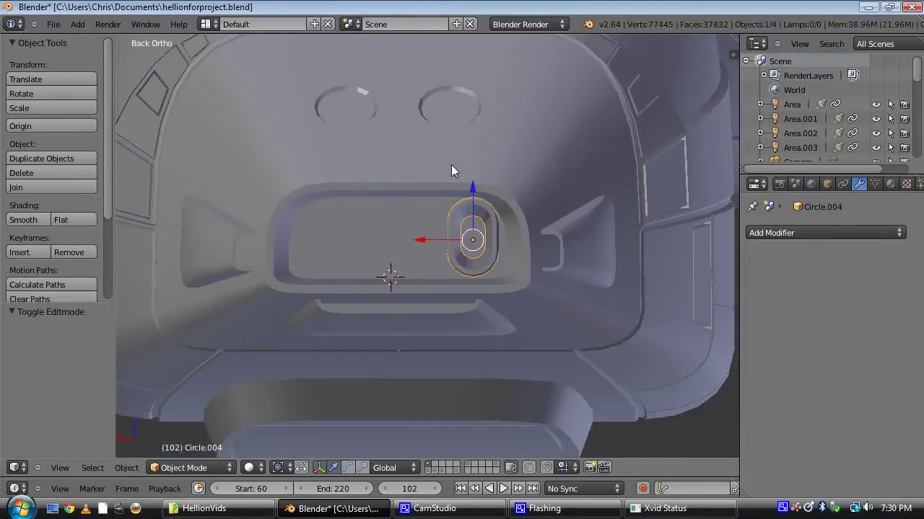
Step: Snap the 3D cursor to the selected hull and set the oval part's origin to the 3D cursor
right_click(451, 164)
key("shift+s")
left_click(451, 164)
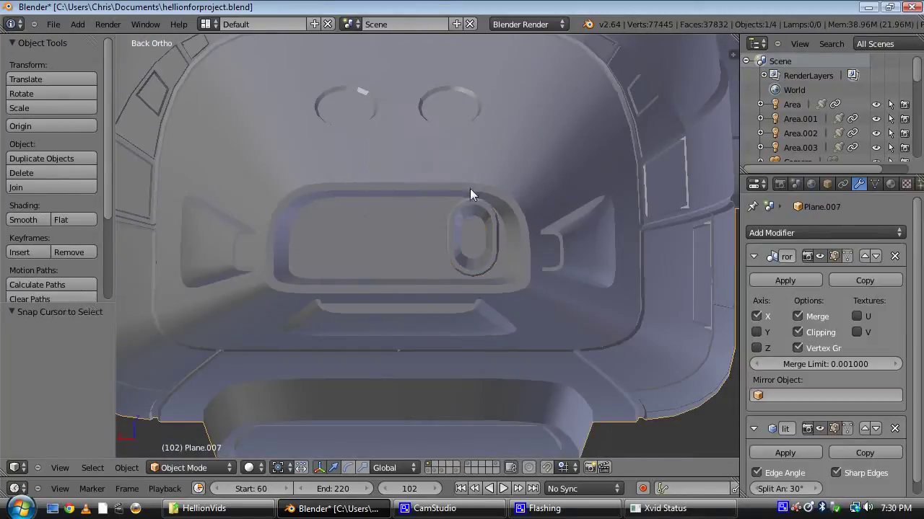
right_click(499, 244)
left_click(70, 129)
left_click(73, 131)
Step: Add a Mirror modifier on X to the oval part
scroll(521, 277, "down", 5)
scroll(553, 249, "up", 5)
left_click(766, 238)
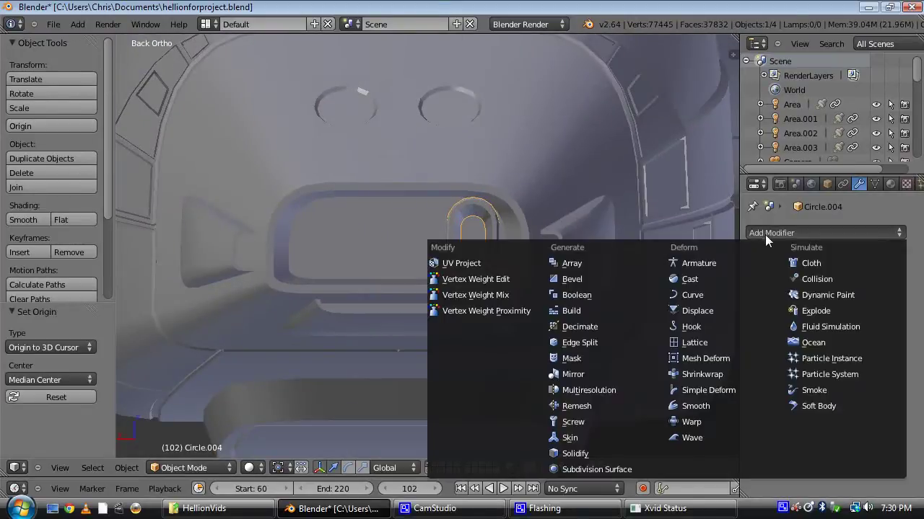
left_click(607, 377)
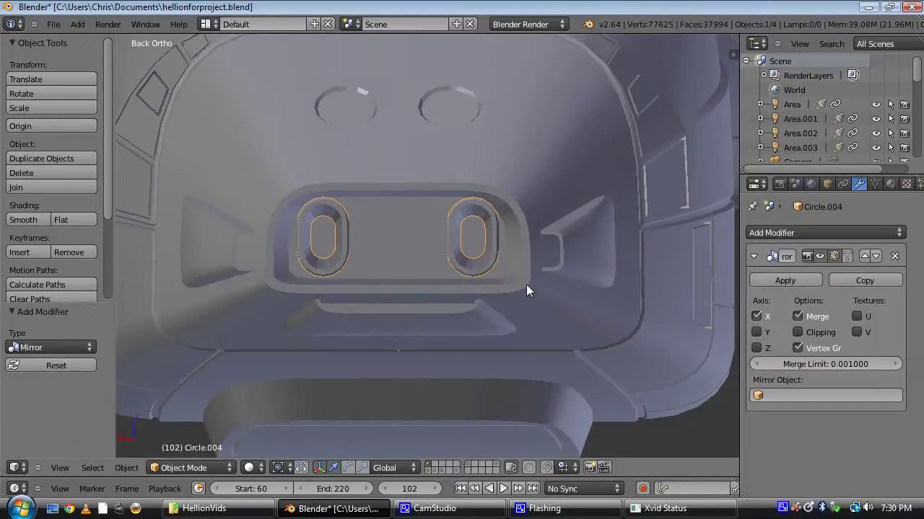
Step: Add a 16-vertex circle inside the oval part's mesh and scale it to about 0.3
scroll(523, 273, "up", 5)
key("Tab")
scroll(516, 233, "up", 3)
middle_click_drag(586, 214, 477, 235, "shift")
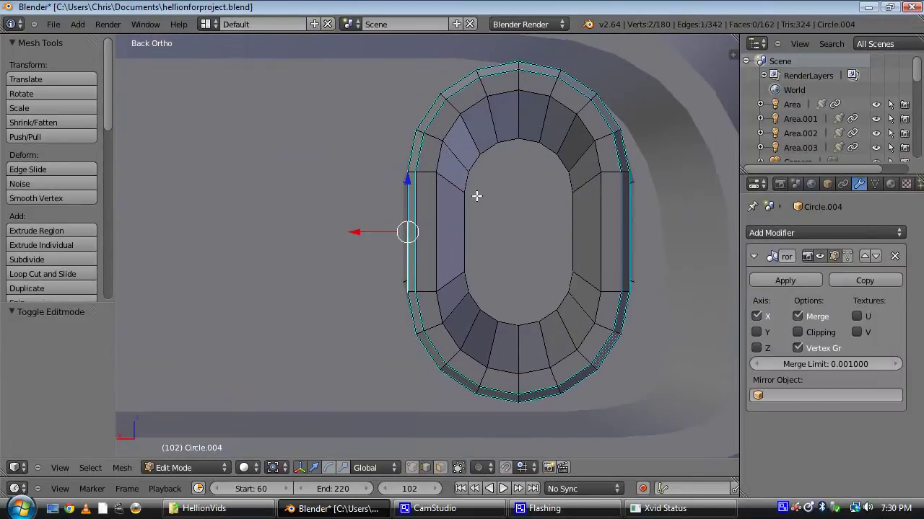
scroll(439, 216, "down", 1)
scroll(496, 224, "down", 1)
key("shift+a")
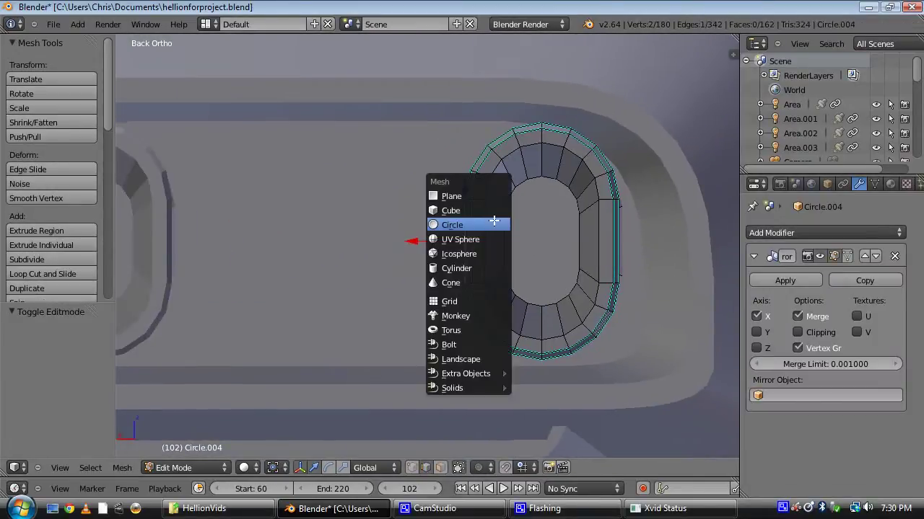
left_click(493, 225)
scroll(542, 290, "down", 6)
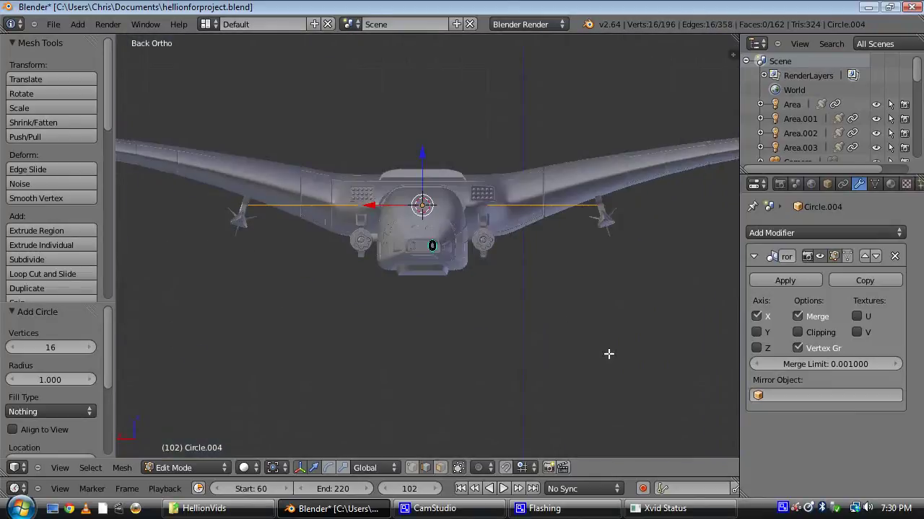
key("s")
left_click(465, 263)
scroll(497, 286, "up", 3)
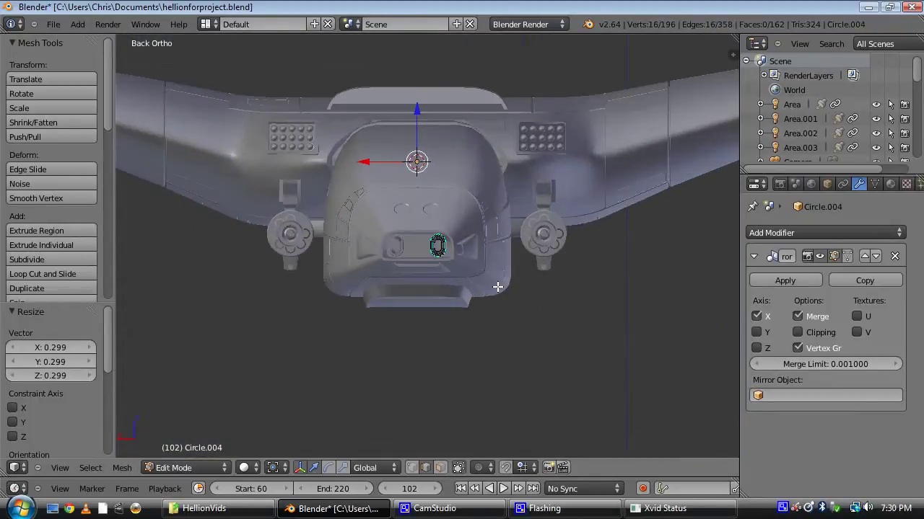
Step: Rotate the circle 90° about X and lower it about 0.265 along Z toward the front opening
key("r")
key("x")
key("Return")
key("z")
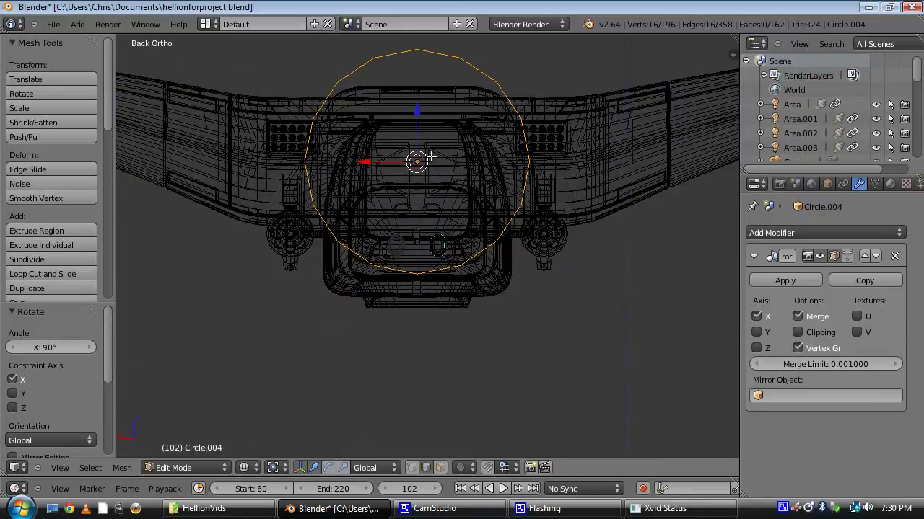
key("g")
key("z")
left_click(444, 203)
scroll(482, 264, "up", 4)
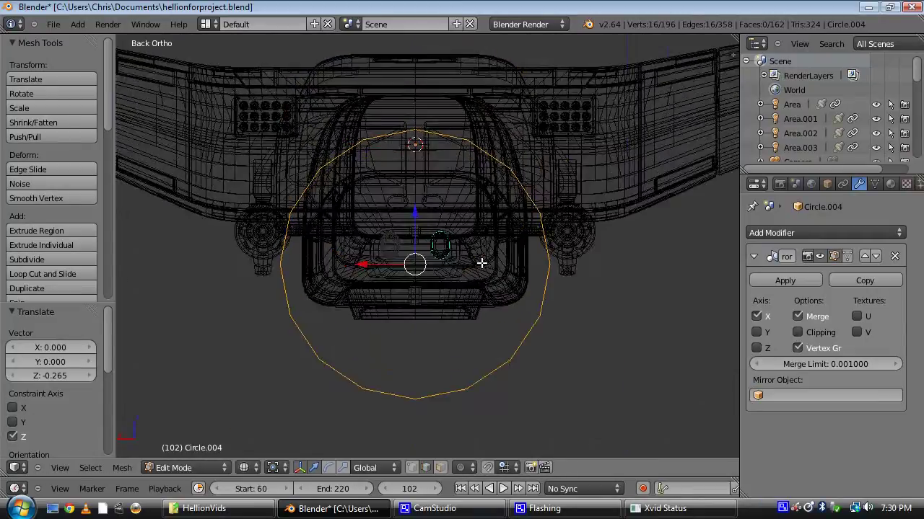
Step: Scale the circle down further and position it beside the oval part in the back view
key("s")
left_click(437, 302)
scroll(460, 367, "up", 5)
key("s")
left_click(396, 356)
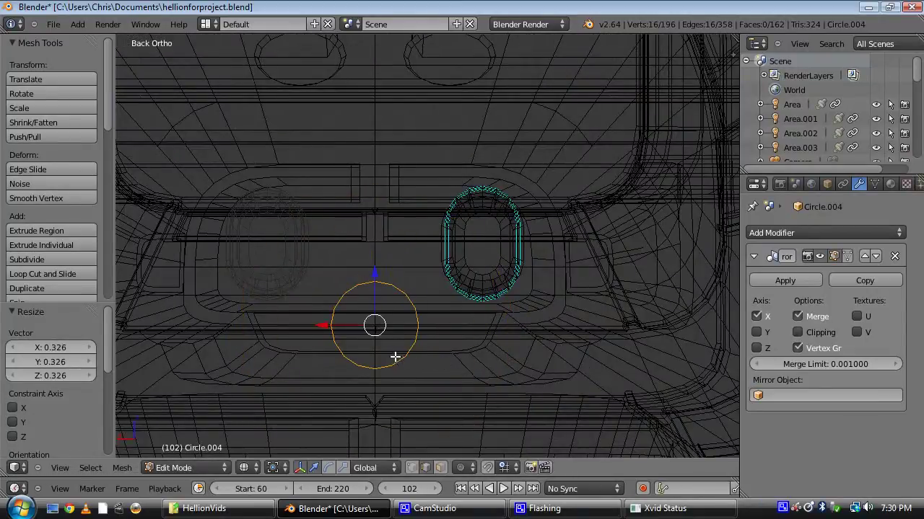
key("g")
left_click(420, 281)
scroll(505, 348, "up", 5)
key("s")
left_click(469, 337)
key("z")
Step: Move the circle about 1.7 forward along Y into the nose's front opening
scroll(471, 337, "up", 5)
mouse_move(471, 331)
middle_mouse_down("shift")
mouse_move(472, 279)
mouse_move(476, 306)
middle_mouse_up("shift")
scroll(462, 277, "down", 5)
scroll(439, 264, "down", 11)
left_click_drag(446, 265, 697, 454)
middle_click_drag(585, 358, 456, 245, "shift")
key("g")
key("y")
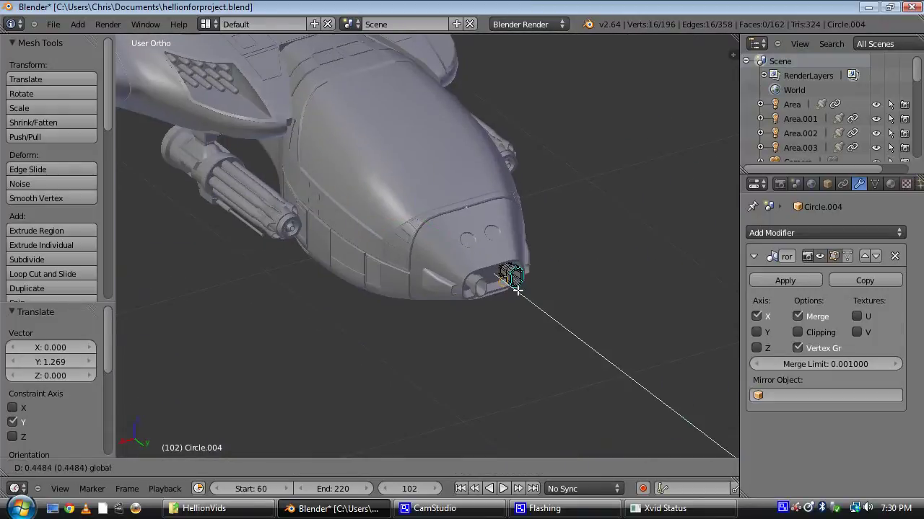
left_click_drag(518, 290, 516, 289)
Step: Shrink the circle and position it between the mirrored ovals, beside the upper half of the oval part
key("ctrl+KP_1")
middle_click_drag(517, 287, 283, 52, "shift")
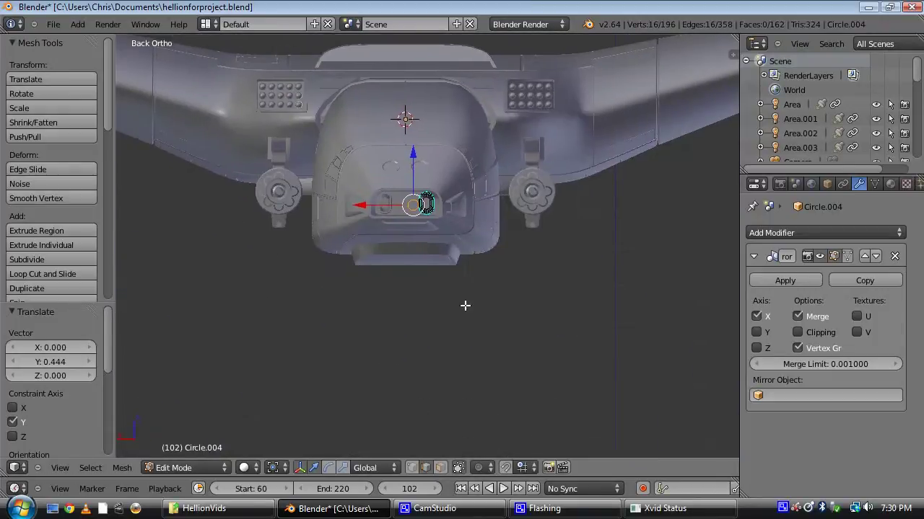
scroll(466, 305, "up", 10)
middle_click_drag(403, 186, 477, 442, "shift")
scroll(467, 334, "up", 6)
key("s")
left_click(573, 368)
key("g")
left_click(550, 216)
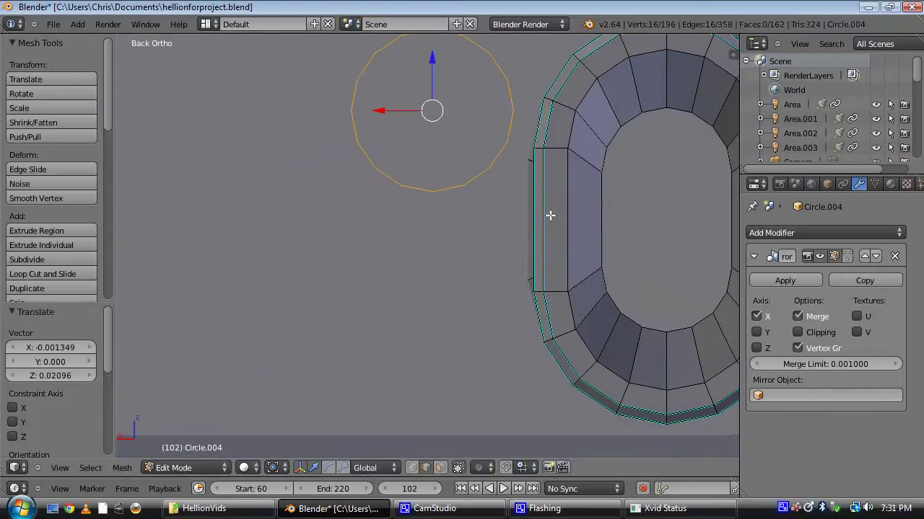
scroll(550, 215, "down", 6)
middle_click_drag(538, 206, 534, 313, "shift")
scroll(552, 274, "up", 3)
key("s")
left_click(565, 304)
Step: Extrude the circle's edge loop and scale it inward to form a narrow flat ring
key("e")
left_click(569, 338)
key("s")
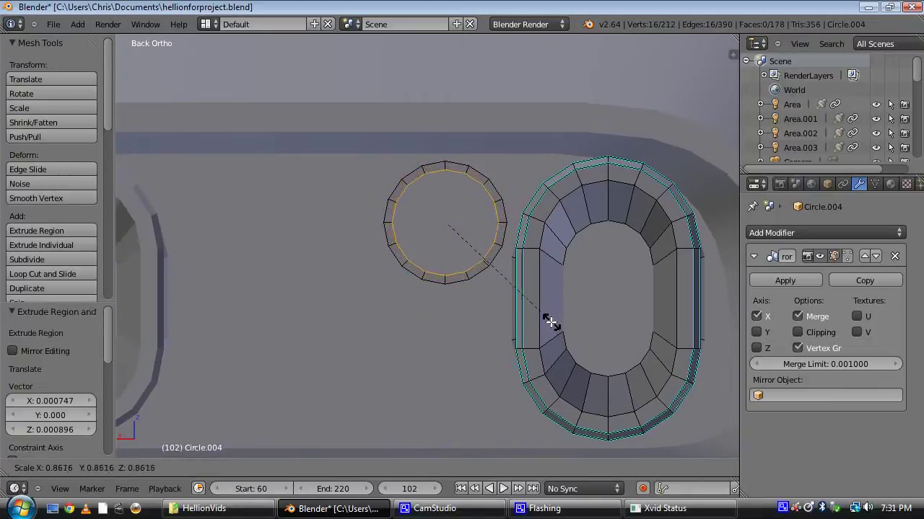
left_click(525, 305)
Step: Select the whole linked ring and extrude it about 0.023 backward along Y into a hollow tube
middle_click_drag(524, 303, 615, 351)
key("ctrl+l")
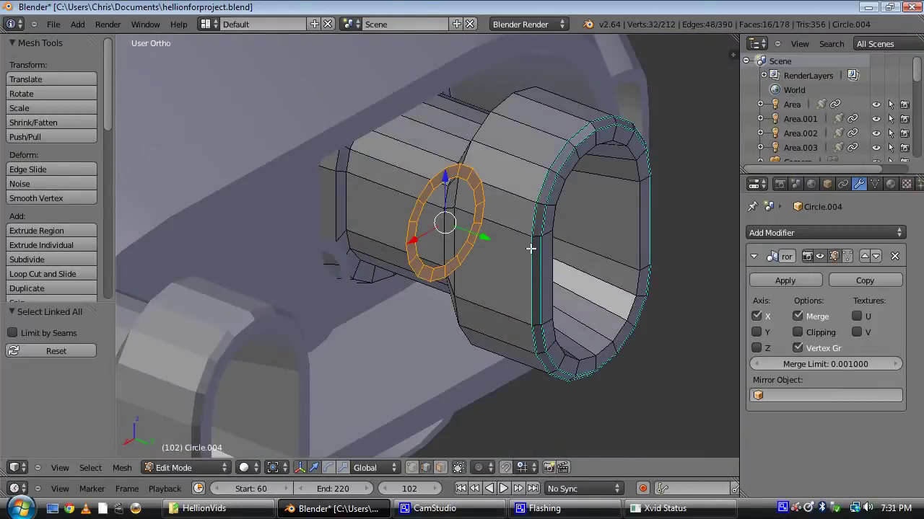
scroll(527, 251, "up", 6)
key("e")
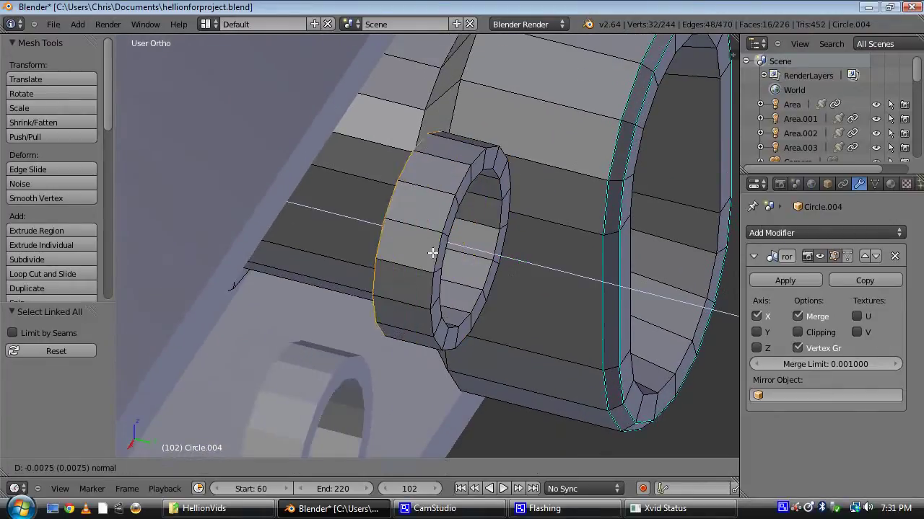
left_click(332, 237)
middle_click_drag(332, 238, 287, 266)
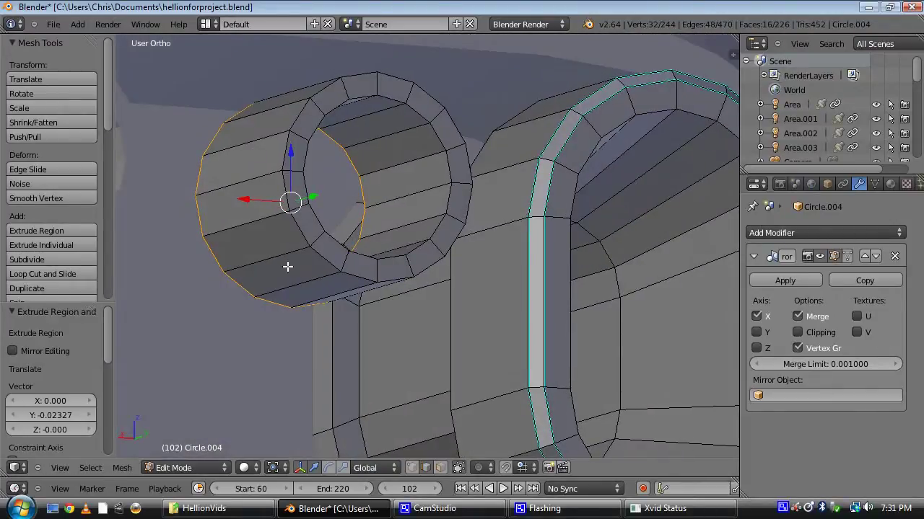
scroll(287, 266, "up", 2)
key("ctrl+Tab")
left_click(333, 193)
key("ctrl+Tab")
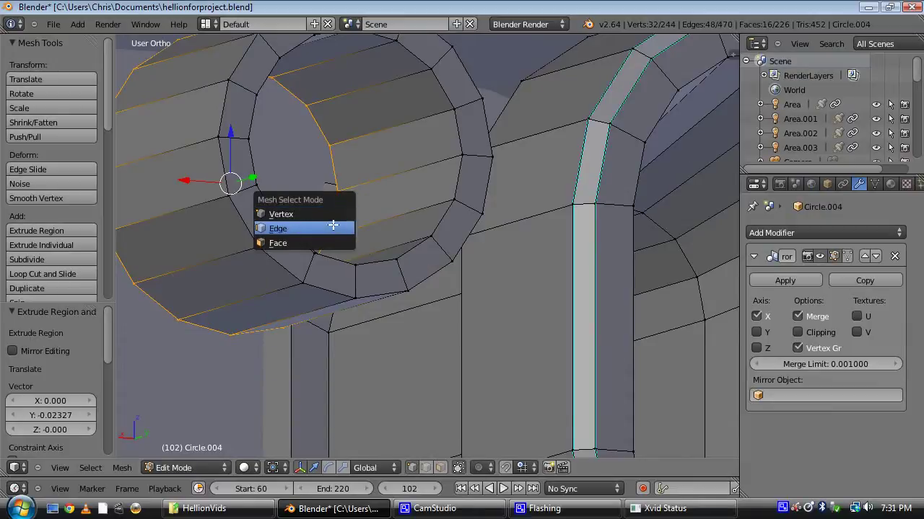
left_click(333, 227)
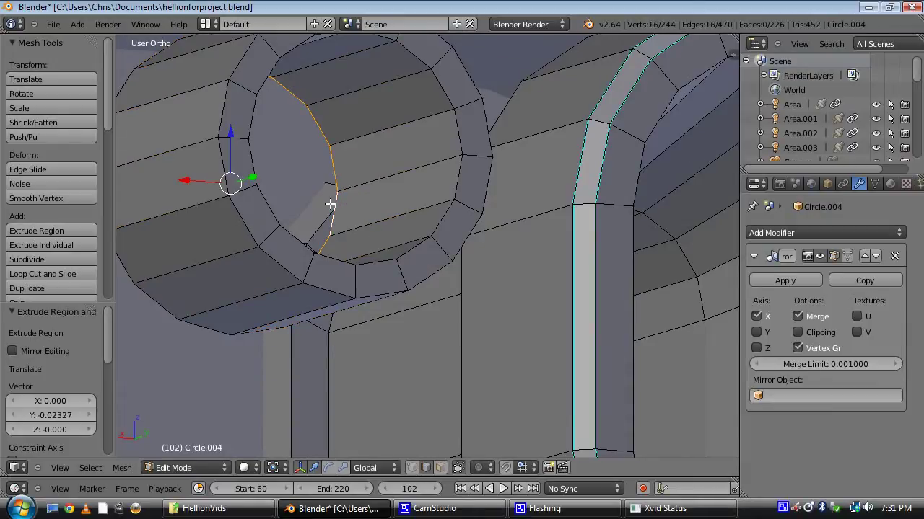
middle_click_drag(326, 194, 291, 208)
left_click_drag(251, 189, 357, 255)
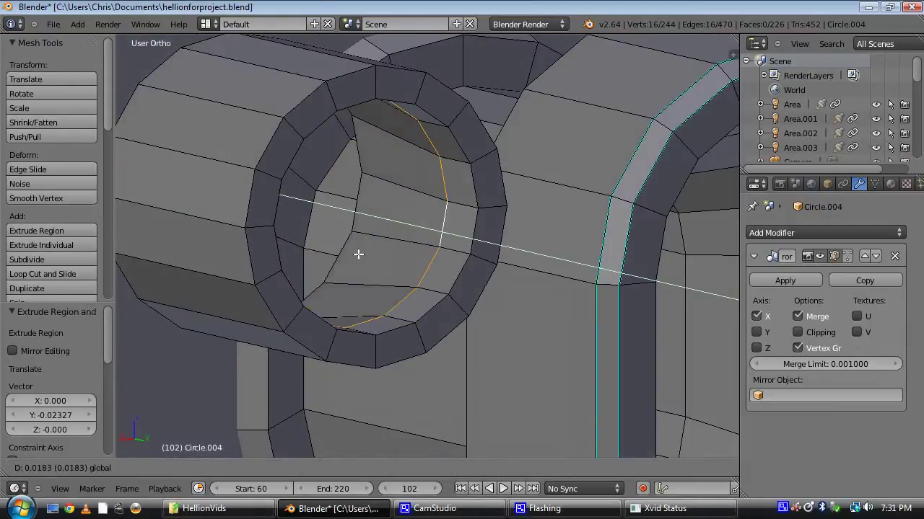
right_click(357, 255)
Step: Select the ring of faces closing the rear end of the tube's wall and delete those faces
middle_click_drag(277, 212, 321, 248)
key("ctrl+Tab")
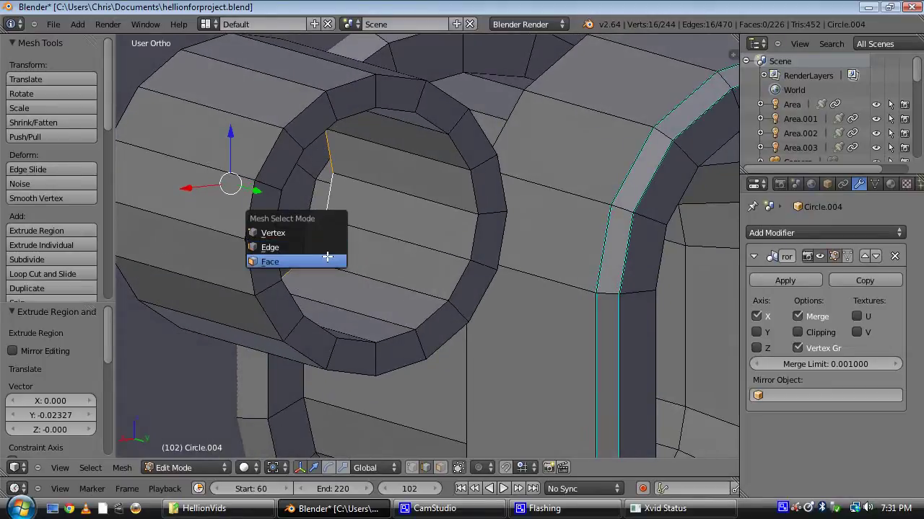
left_click(326, 258)
key("z")
right_click(338, 223, "alt")
middle_click_drag(338, 222, 340, 229)
key("x")
key("Escape")
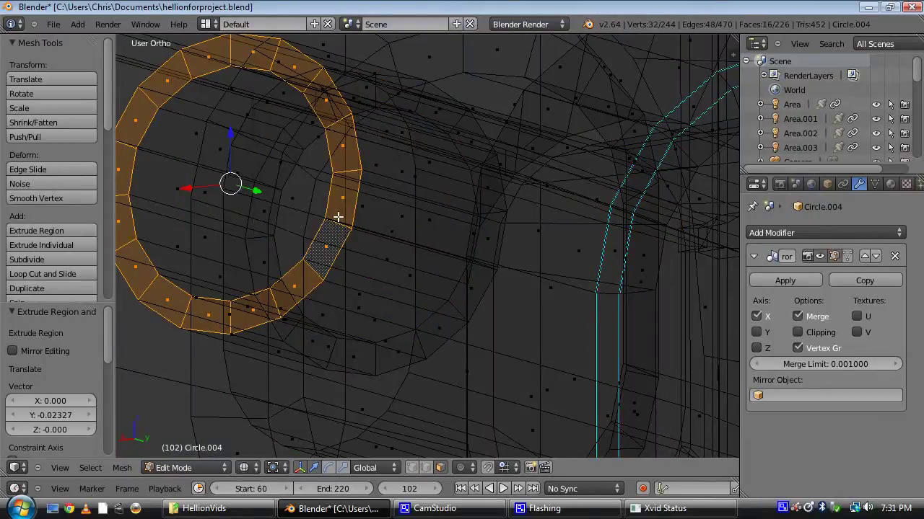
key("x")
left_click(350, 153)
key("z")
Step: Move the tube's inner rear edge loop forward along Y, scale it and fill it with a face
key("ctrl+Tab")
left_click(408, 266)
key("g")
key("y")
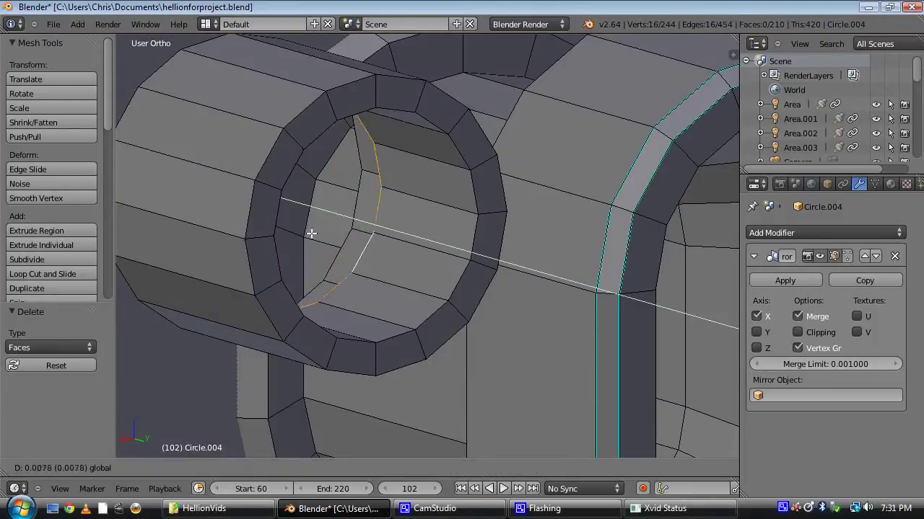
left_click(346, 249)
key("s")
left_click(398, 286)
key("f")
Step: Extrude the tube's outer rear edge loop about 0.004 backward along Y and scale it to about 0.607
middle_click_drag(397, 285, 347, 281)
right_click(235, 147, "alt")
middle_click_drag(252, 161, 325, 243)
key("g")
key("y")
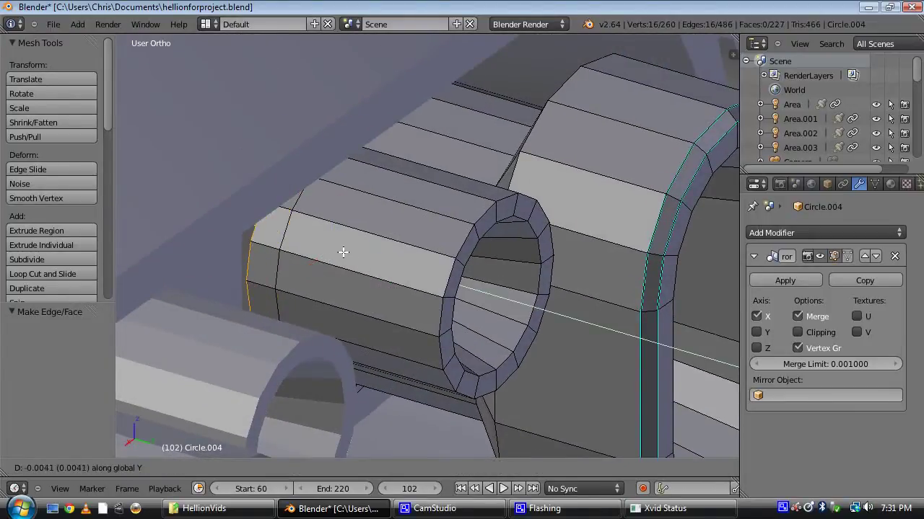
left_click(343, 252)
key("s")
left_click(341, 248)
Step: Extrude the tube's narrowed rear edge loop about 0.025 backward along Y into a thinner neck
key("e")
key("y")
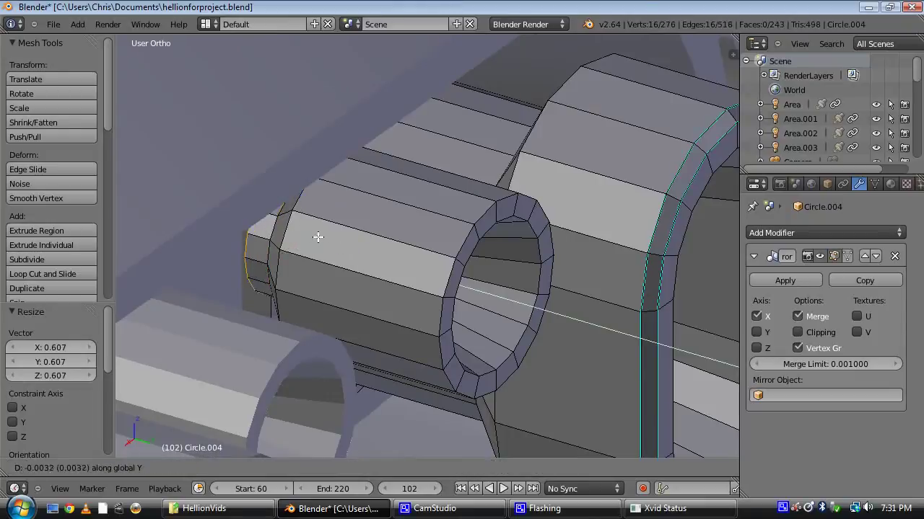
left_click(166, 201)
scroll(235, 253, "down", 7)
middle_click_drag(368, 239, 350, 148)
scroll(351, 148, "up", 3)
middle_click_drag(381, 202, 347, 274)
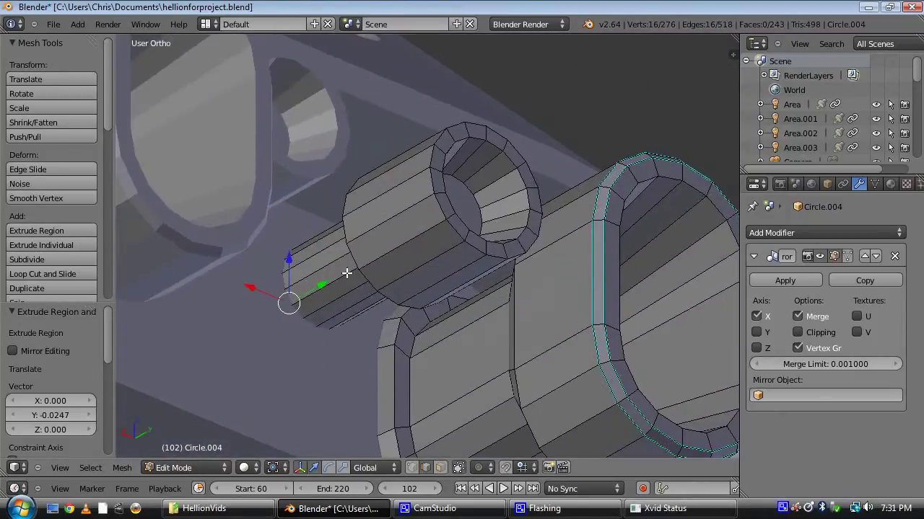
Step: Move the neck's rear loop forward along Y, then extrude it and scale it to about 1.342
left_click_drag(331, 280, 372, 274)
key("e")
left_click(405, 305)
key("s")
left_click(428, 323)
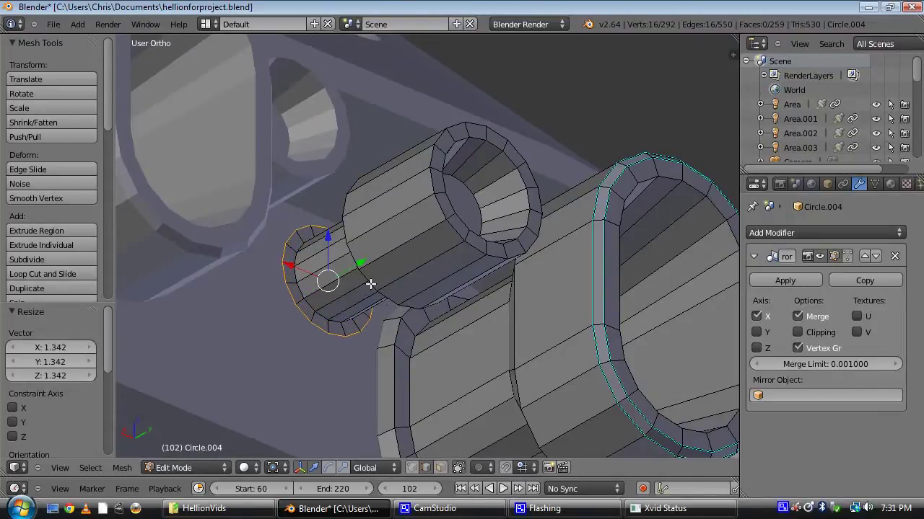
Step: Extrude the widened rear loop slightly backward along Y and scale it to about 1.158
key("e")
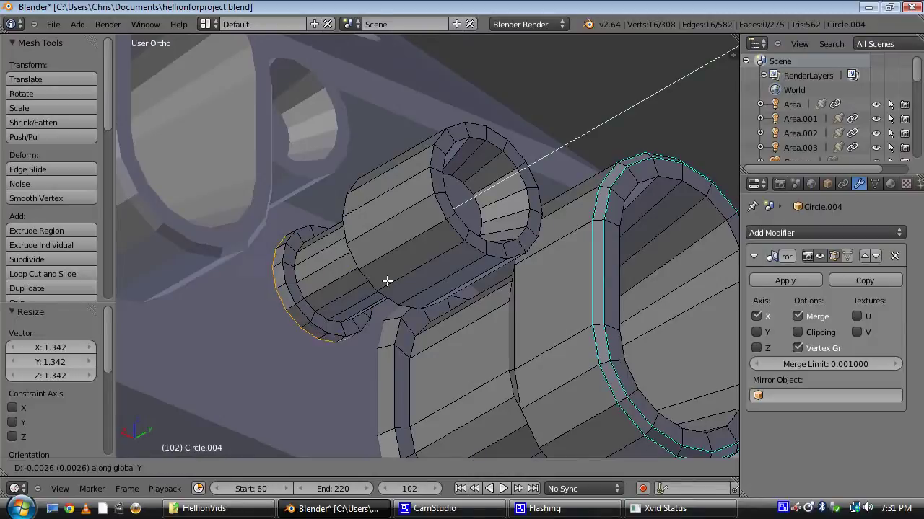
left_click(371, 289)
key("s")
left_click(411, 321)
scroll(421, 217, "down", 4)
middle_click_drag(423, 199, 357, 277)
scroll(358, 277, "up", 5)
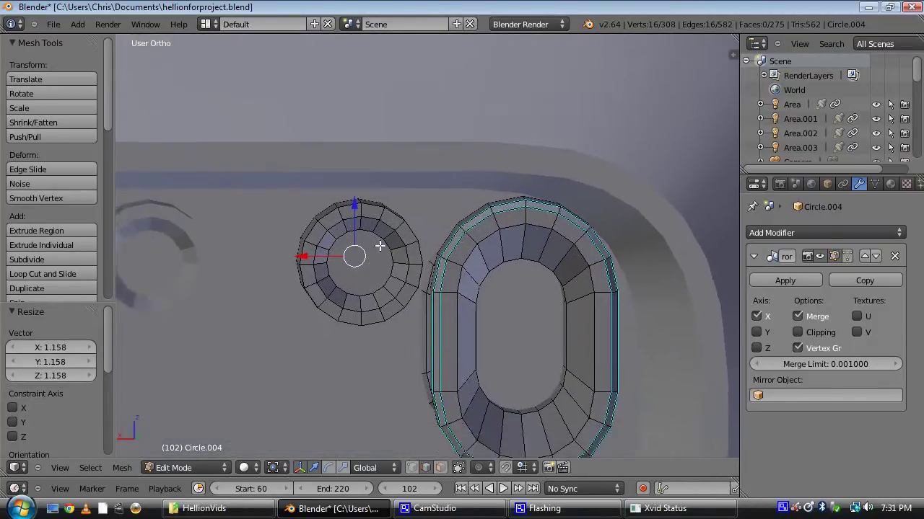
Step: Duplicate the tube's rear edge loop in place and rotate the copy 90° about Z
scroll(409, 217, "down", 6)
middle_click_drag(408, 205, 425, 265, "shift")
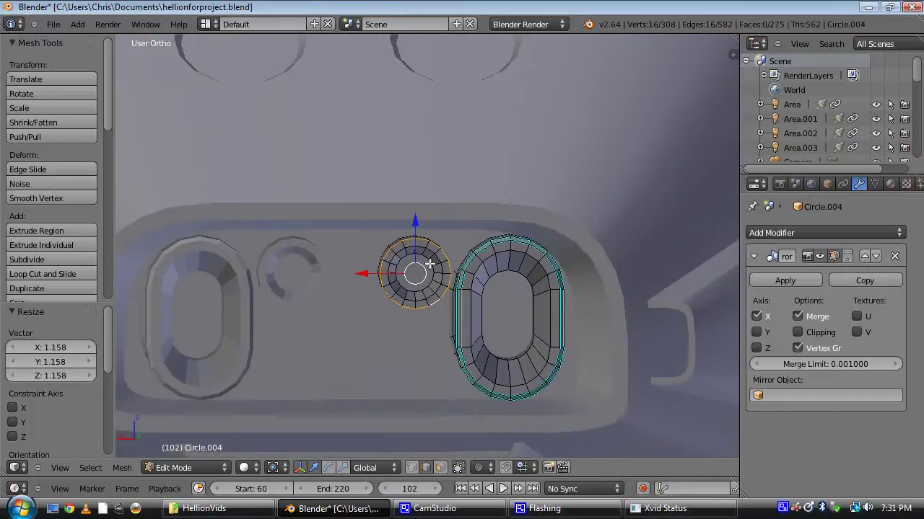
key("shift+d")
left_click(435, 264)
type("r")
type("90")
key("Return")
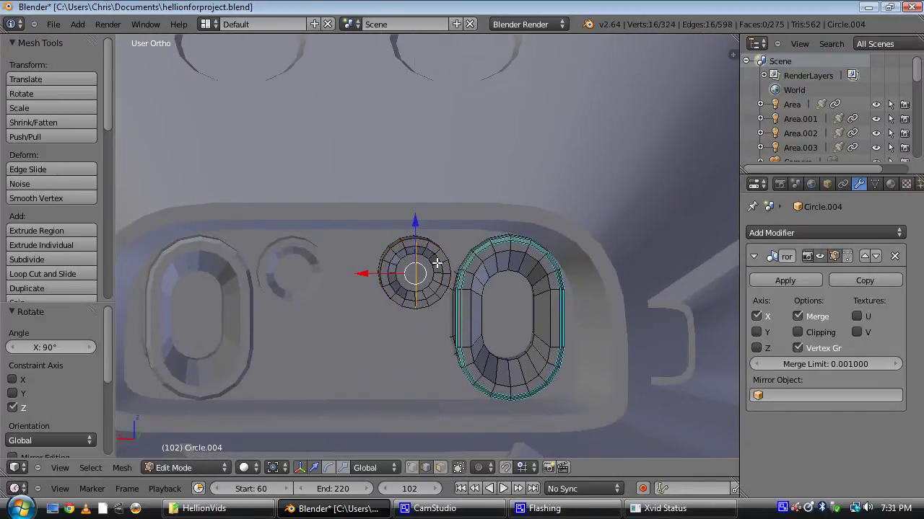
Step: Move the rotated loop below the round tube in back view and enlarge it
key("ctrl+KP_1")
middle_click_drag(438, 279, 404, 109, "shift")
scroll(422, 149, "up", 2)
key("g")
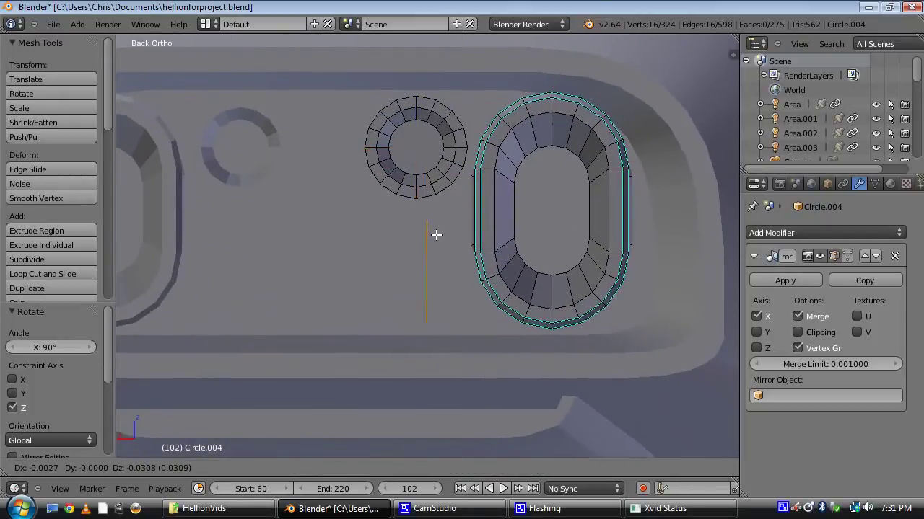
left_click(432, 227)
key("s")
left_click(476, 261)
key("s")
left_click(461, 246)
Step: Fine-tune the loop's size and height, and move it about 0.005 along Y
left_click_drag(423, 209, 427, 214)
middle_click_drag(479, 256, 438, 272)
key("s")
left_click(404, 205)
key("g")
key("z")
left_click(433, 241)
left_click_drag(457, 306, 471, 308)
middle_click_drag(472, 308, 426, 283)
key("KP_1")
key("ctrl+KP_1")
scroll(425, 282, "down", 5)
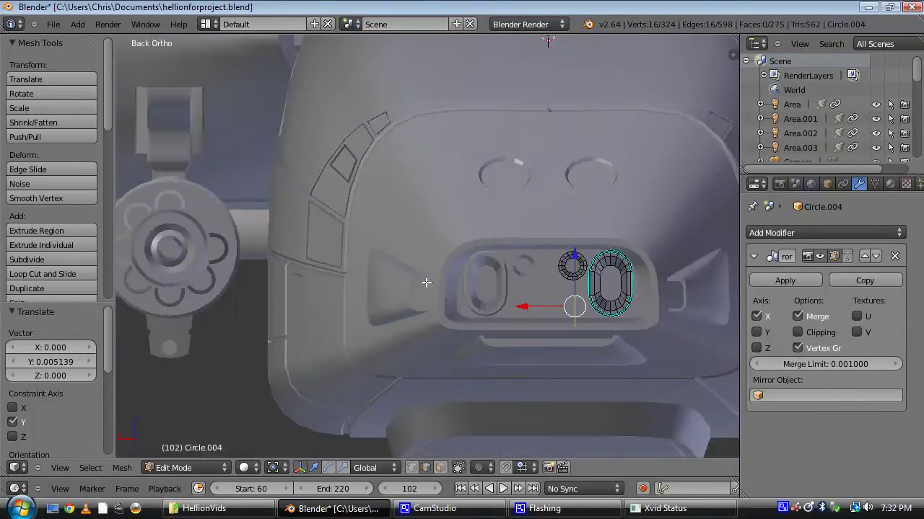
scroll(377, 270, "up", 3)
middle_click_drag(422, 282, 479, 281, "shift")
key("e")
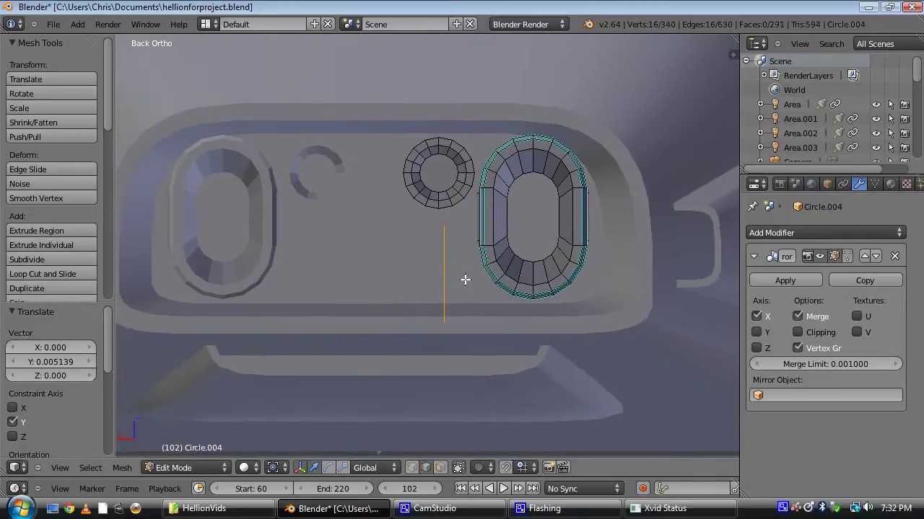
key("x")
left_click(306, 272)
key("ctrl+z")
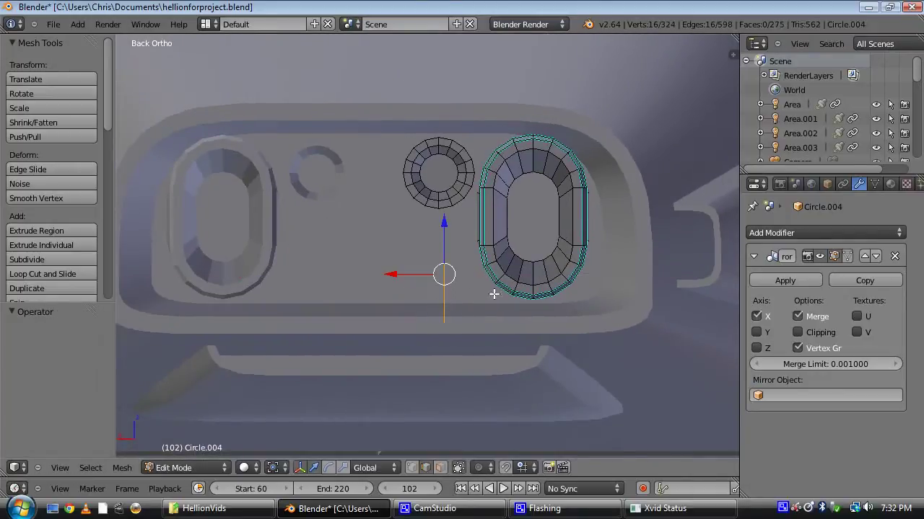
Step: Turn on the mirror modifier's Clipping and extrude the loop about 0.037 along X to the mirror plane
left_click_drag(408, 277, 375, 274)
right_click(374, 273)
key("e")
key("x")
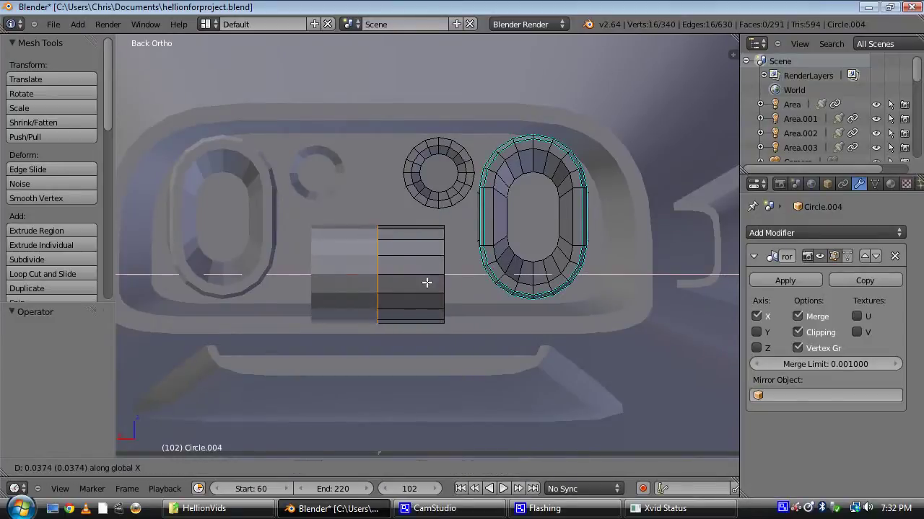
left_click(426, 283)
Step: Move the cylinder's outer end loop about 0.005 outward along X and add an edge loop near that end
right_click(455, 258, "alt")
scroll(454, 258, "up", 3)
left_click_drag(413, 296, 439, 298)
key("ctrl+r")
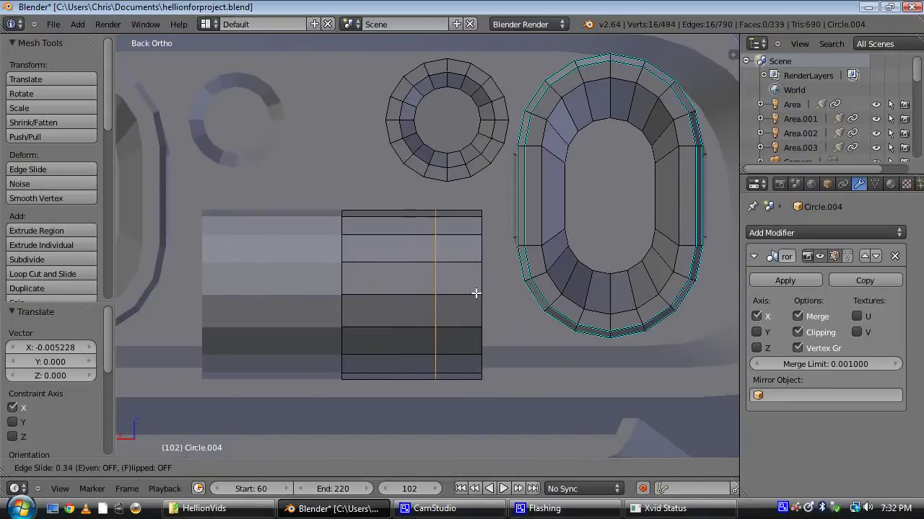
left_click(475, 293)
Step: Scale the cylinder's outer end loop down to taper it, then extrude it in place and scale to about 0.774
right_click(482, 293, "alt")
key("s")
left_click(524, 327)
middle_click_drag(524, 327, 454, 319)
key("e")
right_click(587, 364)
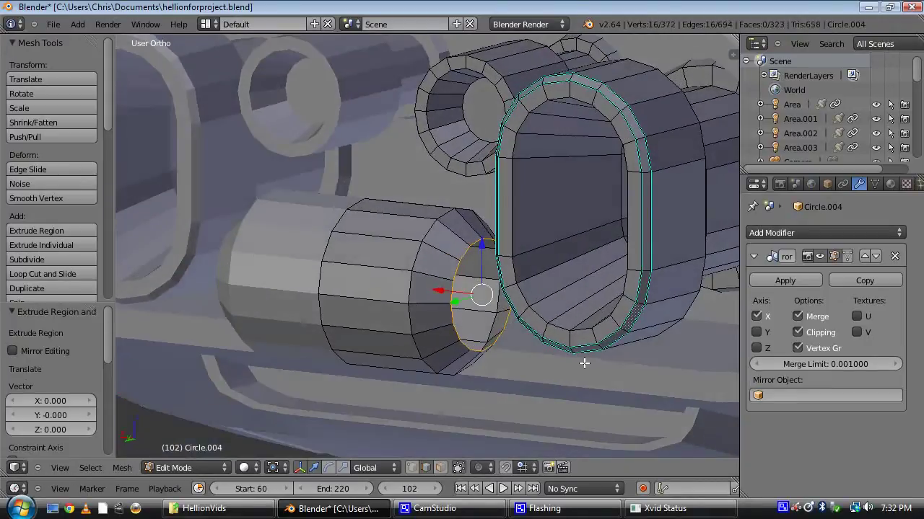
key("s")
left_click(561, 350)
Step: Extrude the small end loop into the cylinder, scale it down and fill it with a face
scroll(513, 322, "up", 3)
key("e")
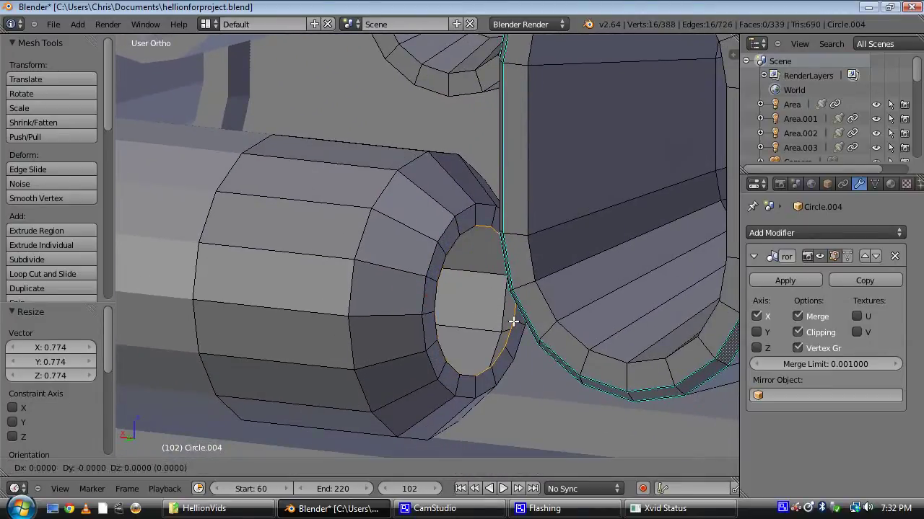
left_click(500, 319)
key("s")
left_click(530, 344)
key("f")
middle_click_drag(395, 236, 356, 265)
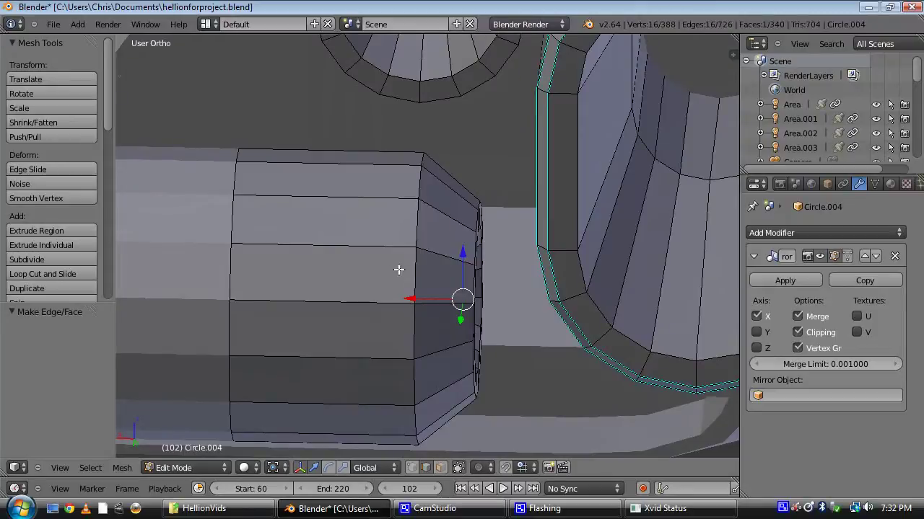
Step: Bevel the edge loop where the cylinder's taper begins and mark the bevelled edges as sharp
key("w")
left_click(415, 383)
left_click(476, 324)
key("ctrl+e")
left_click(465, 298)
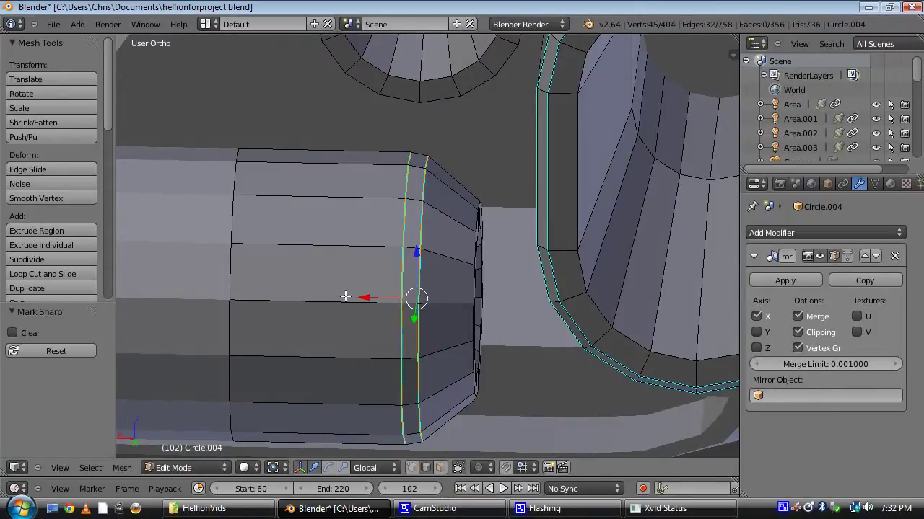
Step: Add an edge loop around the cylinder body, roughly a quarter of the way from the bevel to the mirror plane
key("ctrl+r")
left_click(361, 303)
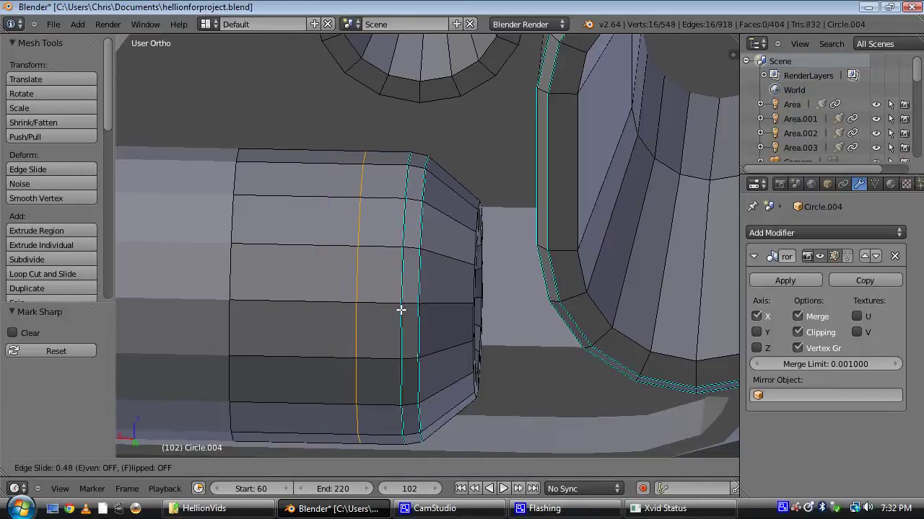
left_click(400, 309)
Step: Extrude the ring of faces nearest the mirror plane and scale it to about 0.881 in Y and Z only
key("ctrl+Tab")
left_click(328, 302)
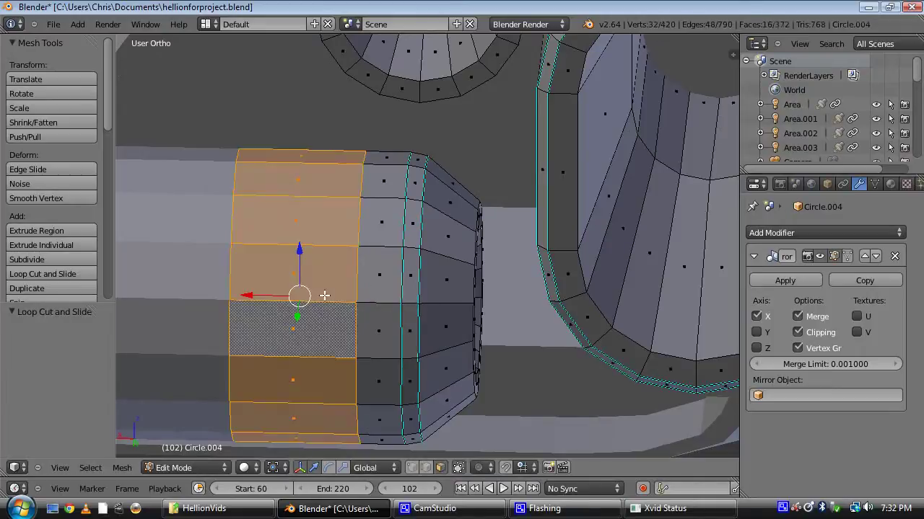
key("e")
left_click(529, 337)
key("s")
key("x")
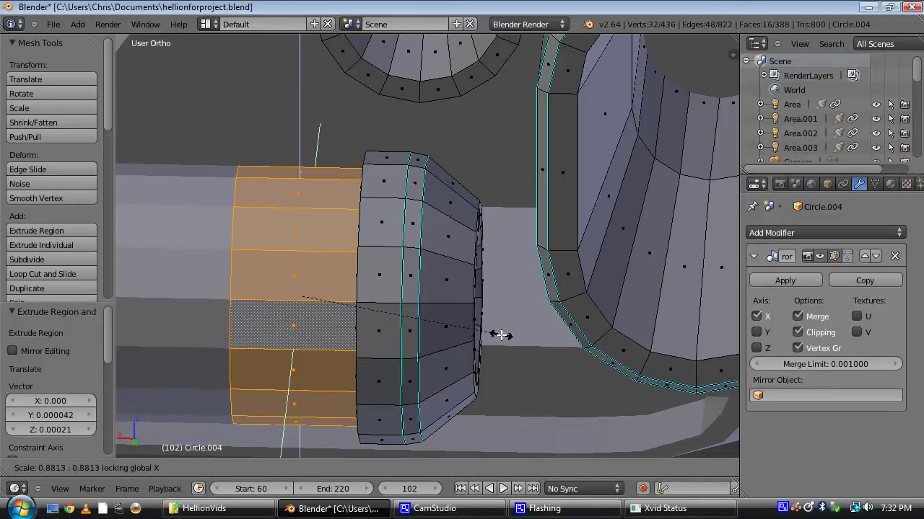
left_click(501, 336)
Step: Shift the recessed face ring about 0.0006 along X and deselect everything
middle_click_drag(501, 336, 367, 319)
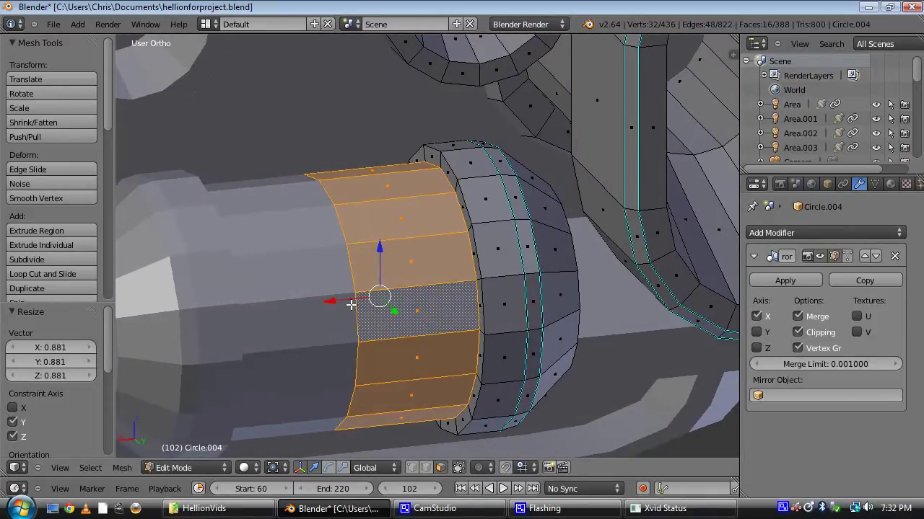
key("g")
key("x")
left_click(343, 304)
key("a")
Step: Add an edge loop around the recessed section, slid toward the mirror plane
key("ctrl+r")
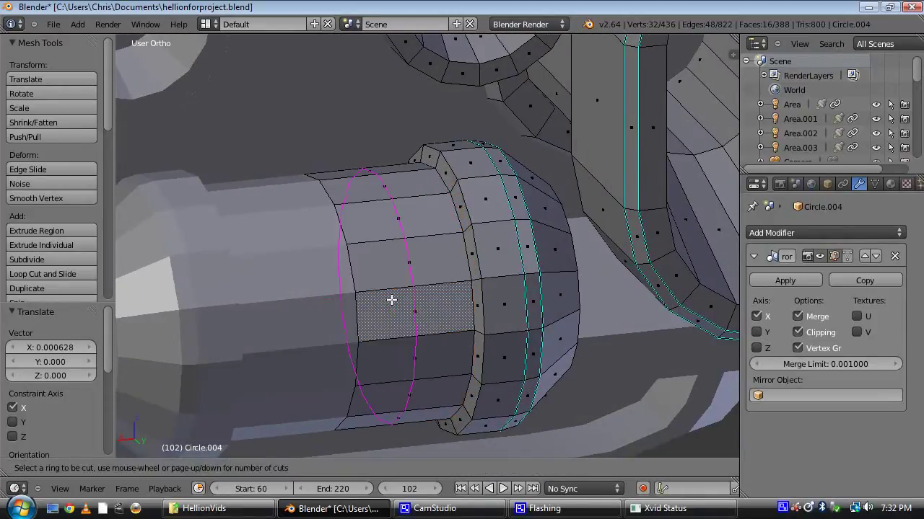
left_click(389, 301)
left_click(370, 298)
Step: Extrude the narrow ring of faces beside the mirror plane and scale it to about 0.876
key("ctrl+Tab")
left_click(371, 298)
right_click(371, 297, "alt")
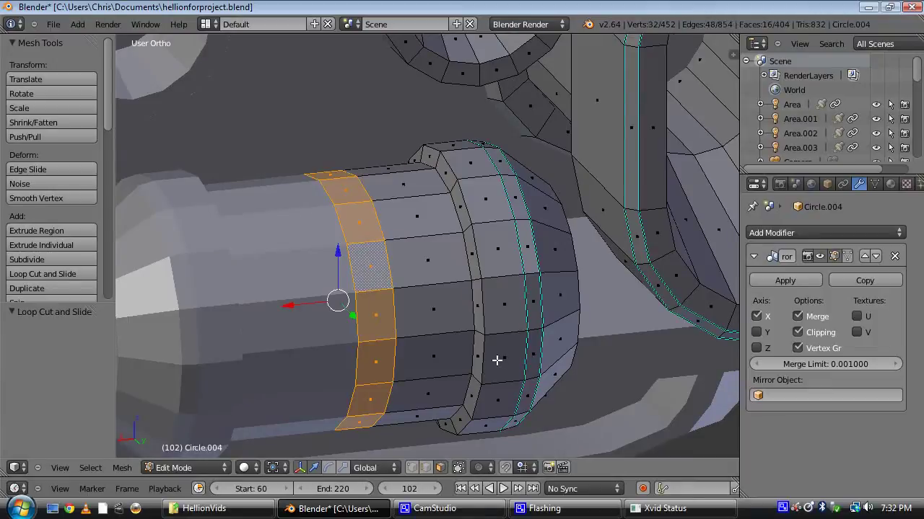
key("e")
left_click(501, 352)
key("s")
left_click(478, 349)
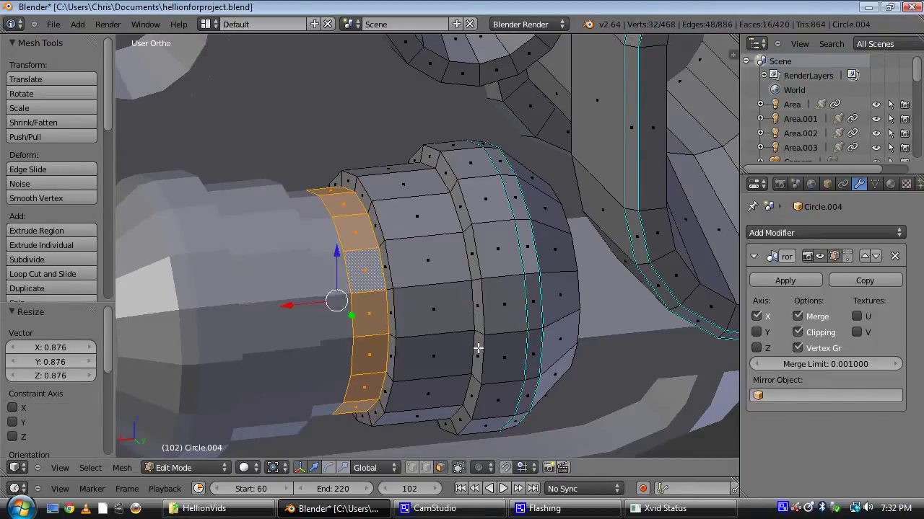
Step: Switch to edge selection and select a short edge along the top of the cylinder's end collar
scroll(455, 262, "down", 4)
middle_click_drag(455, 262, 491, 305)
scroll(442, 220, "up", 3)
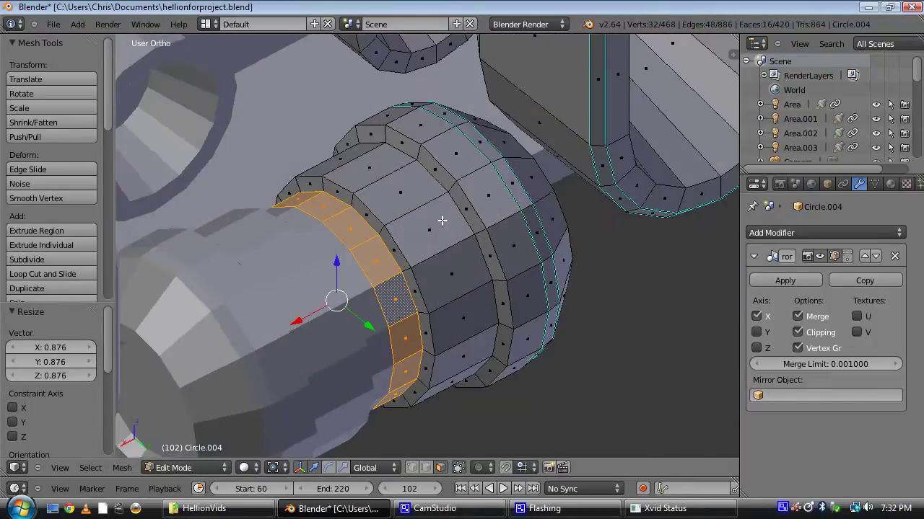
middle_click_drag(469, 169, 438, 260)
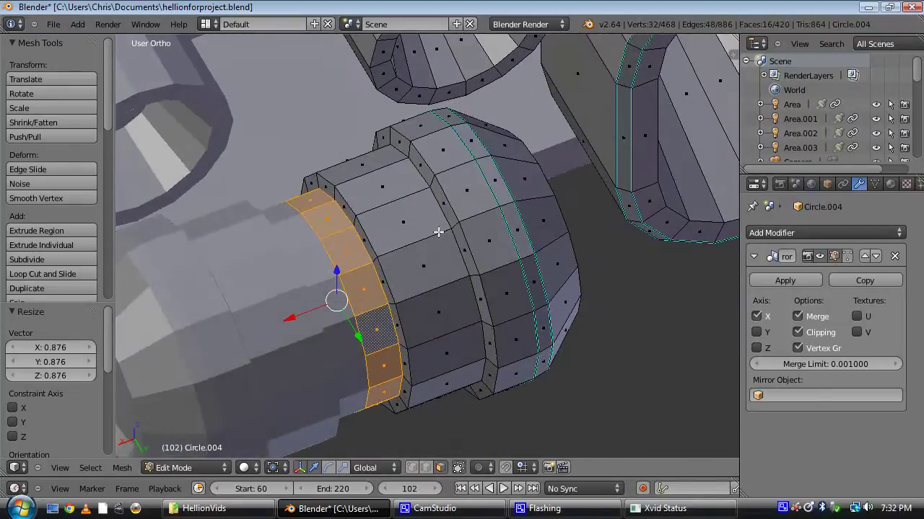
key("ctrl+Tab")
left_click(431, 125)
right_click(429, 128)
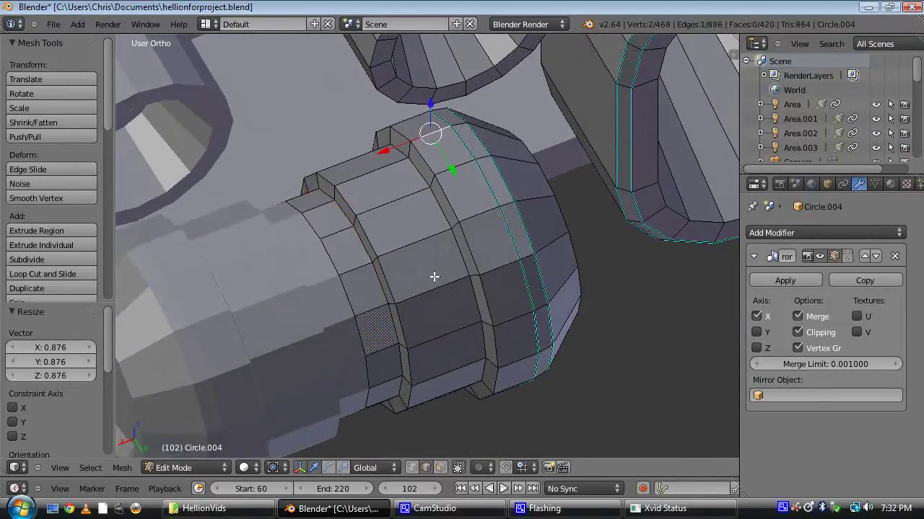
Step: Select cylinder vertices in vertex selection mode, using the left side view and wireframe display
middle_click_drag(433, 274, 373, 185)
scroll(373, 186, "down", 3)
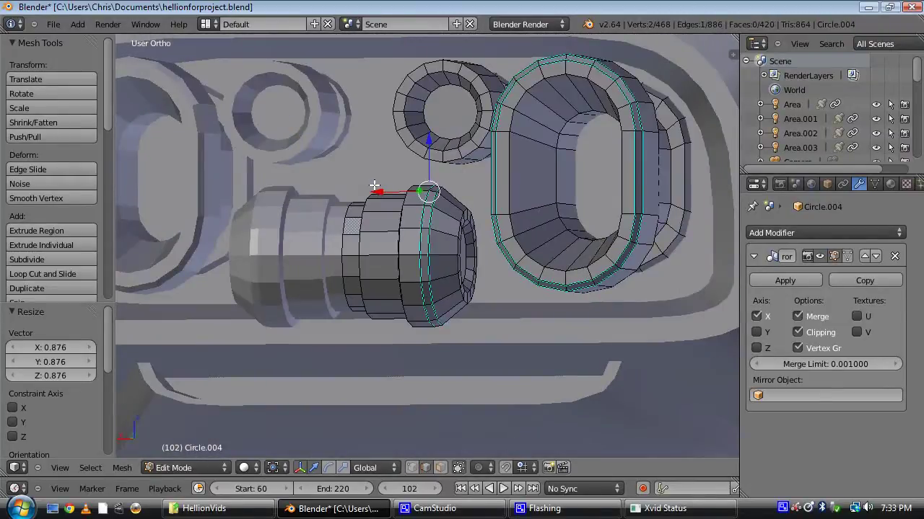
key("ctrl+KP_3")
scroll(374, 185, "down", 8)
middle_click_drag(517, 260, 411, 196, "shift")
scroll(411, 196, "up", 6)
middle_click_drag(477, 164, 386, 315, "shift")
scroll(376, 253, "up", 10)
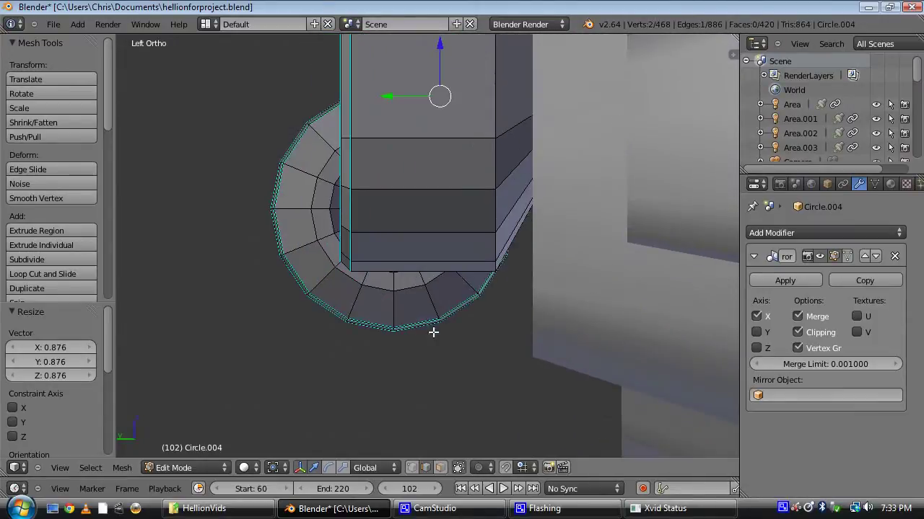
scroll(437, 369, "down", 2)
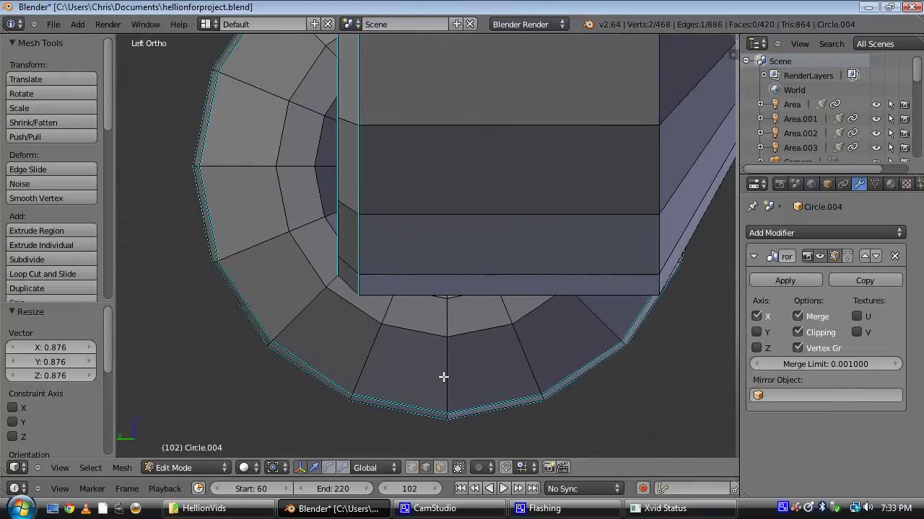
key("ctrl+Tab")
left_click(466, 351)
key("ctrl+Tab")
left_click(469, 373)
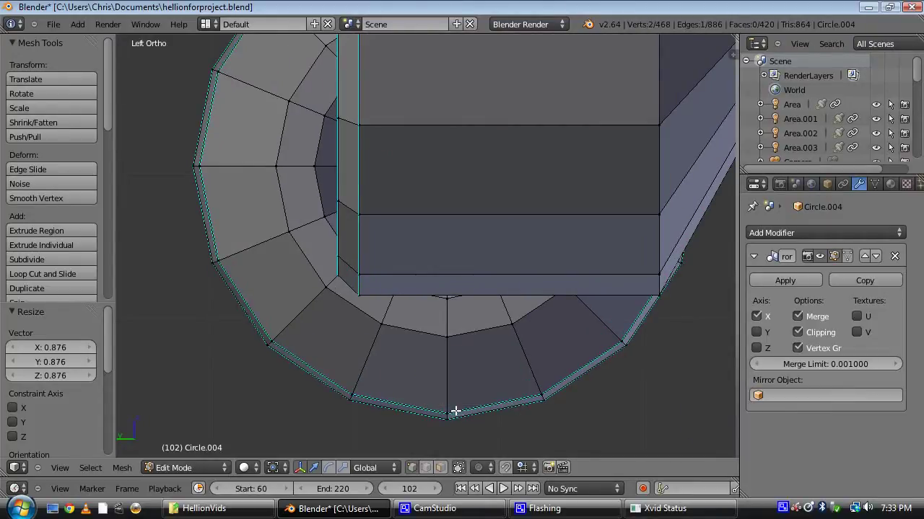
scroll(442, 361, "down", 3)
key("z")
scroll(433, 210, "up", 2)
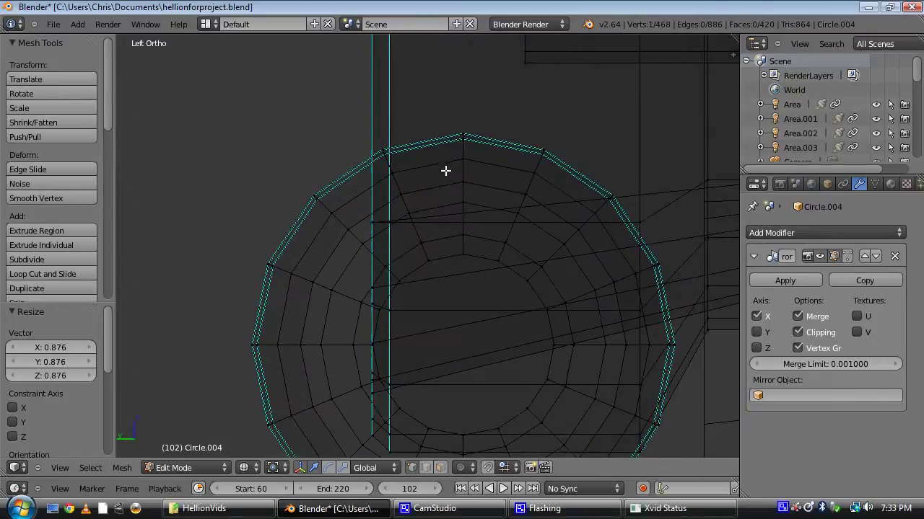
key("z")
Step: Duplicate the two selected cylinder vertices in place, join them with an edge and extrude it about 0.044 along negative Y
scroll(462, 216, "down", 4)
middle_click_drag(425, 221, 551, 261)
key("shift+d")
right_click(544, 293)
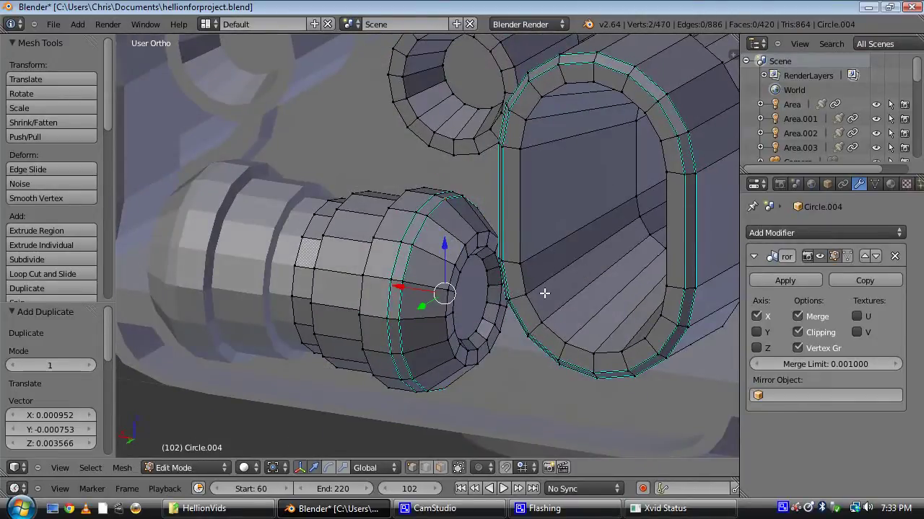
key("f")
key("g")
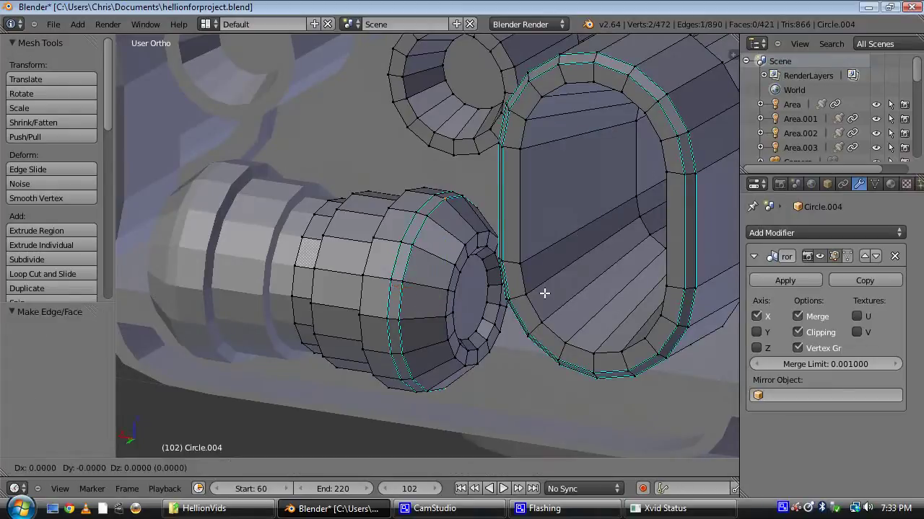
left_click(665, 244)
middle_click_drag(588, 209, 450, 258)
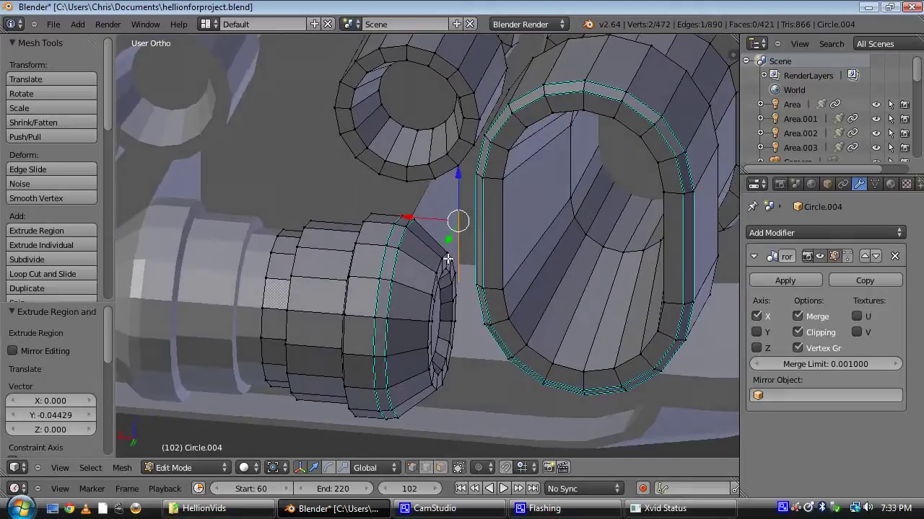
Step: Select the entire linked plane extruded from the two cylinder vertices and scale it to 0.6 along Z
key("g")
key("y")
left_click(472, 219)
key("ctrl+l")
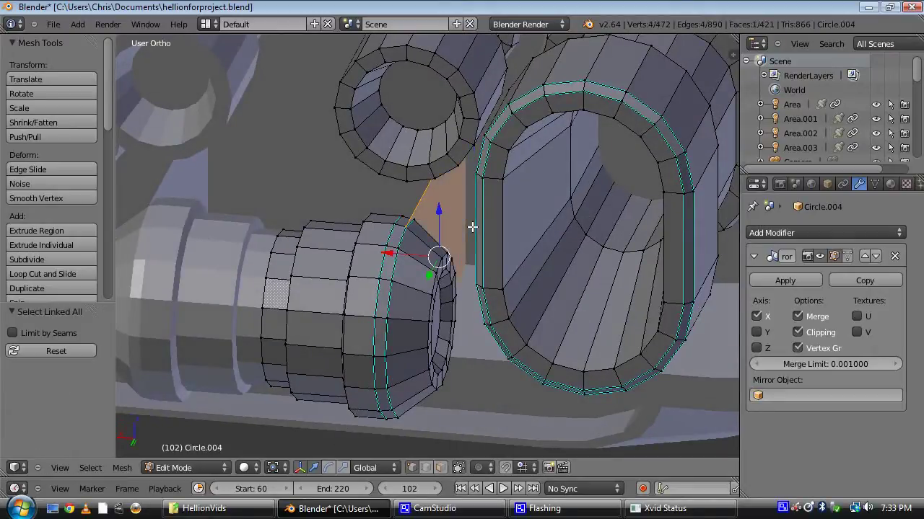
key("s")
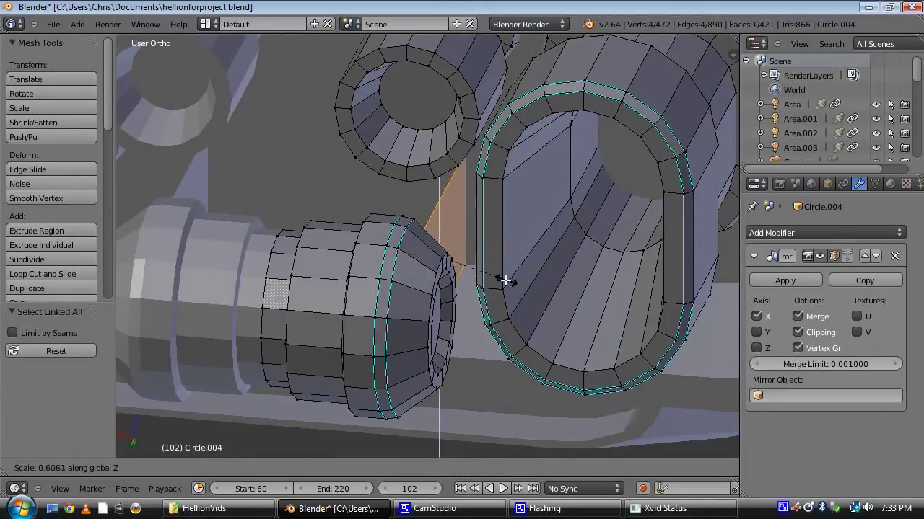
left_click(504, 280)
Step: Move the plane about 0.009 along X and extrude it about 0.0072 along X into a thick bar
middle_click_drag(464, 246, 482, 281)
scroll(443, 282, "up", 2)
middle_click_drag(404, 279, 435, 284, "shift")
right_click(346, 255)
key("g")
key("x")
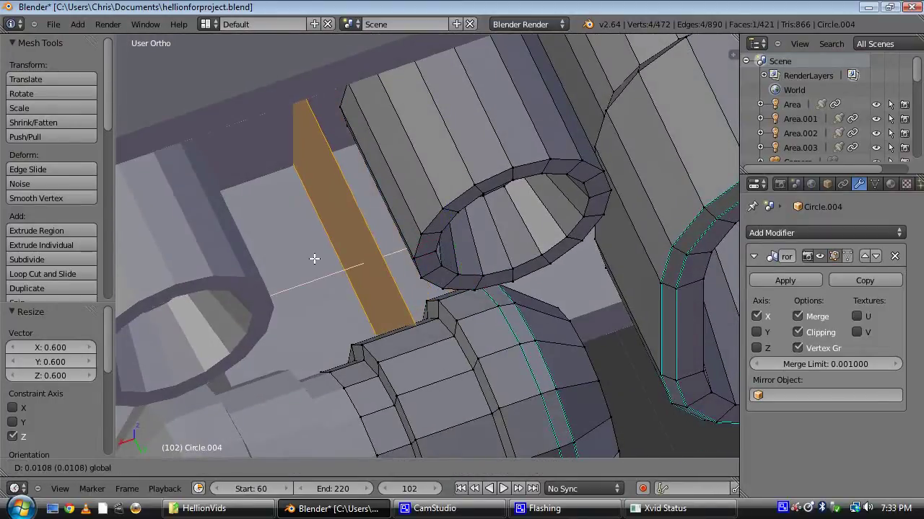
left_click(329, 258)
middle_click_drag(379, 268, 405, 256, "shift")
key("e")
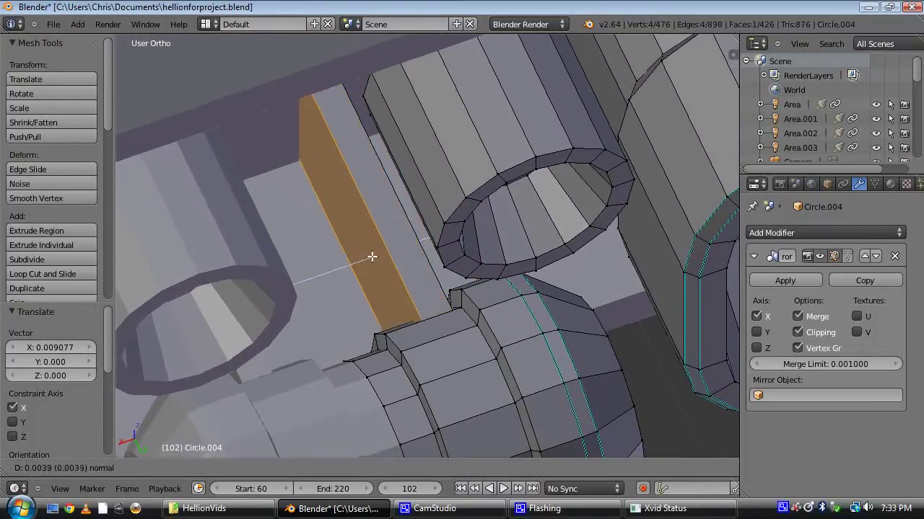
left_click(363, 308)
Step: Select the two end faces of the bar in face selection mode and delete them
key("z")
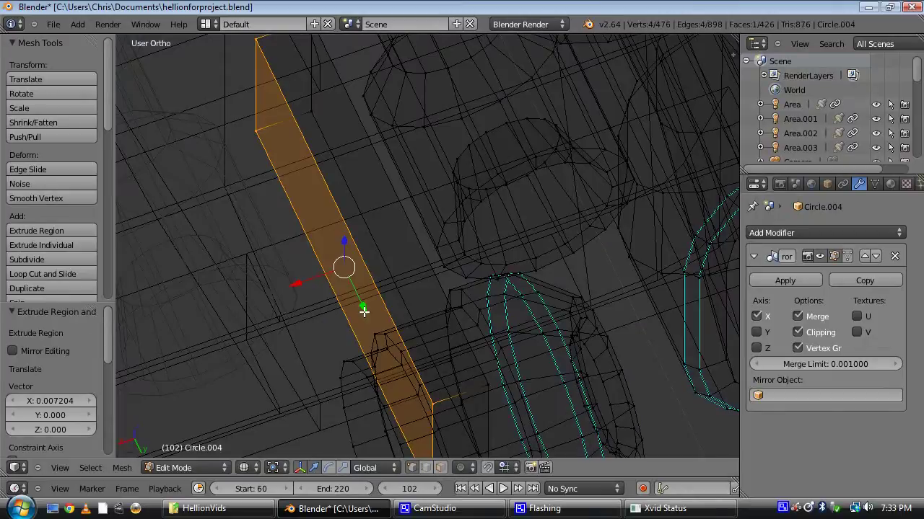
key("z")
middle_click_drag(377, 334, 422, 317)
key("ctrl+Tab")
left_click(415, 342)
key("ctrl+l")
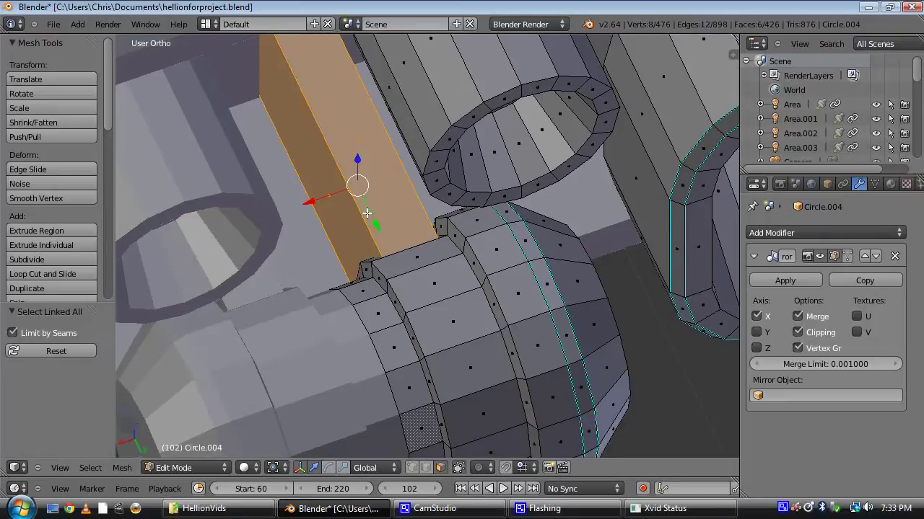
key("ctrl+z")
key("x")
key("z")
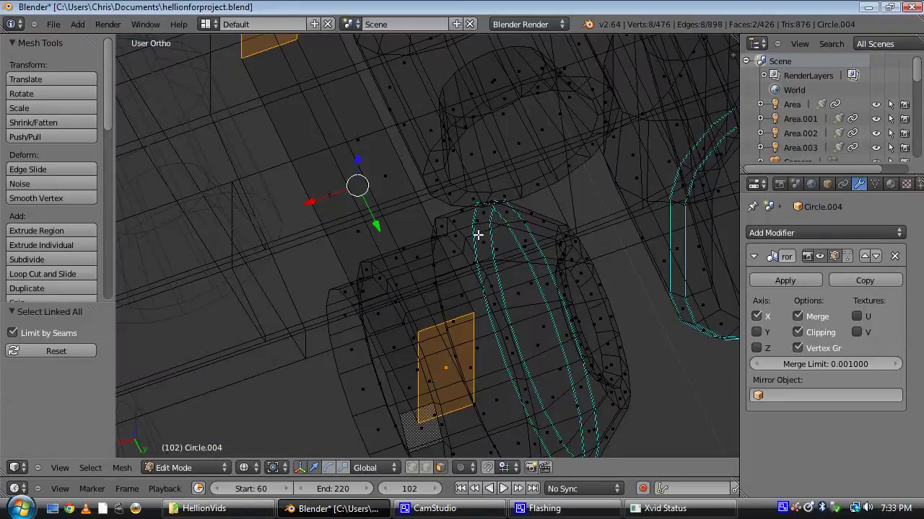
key("z")
key("x")
left_click(443, 261)
Step: Select the bar's four lengthwise edges in edge selection mode and bevel them by about 0.0805
middle_click_drag(443, 320, 388, 252)
key("ctrl+Tab")
left_click(387, 252)
right_click(383, 250)
right_click(434, 244, "shift")
key("z")
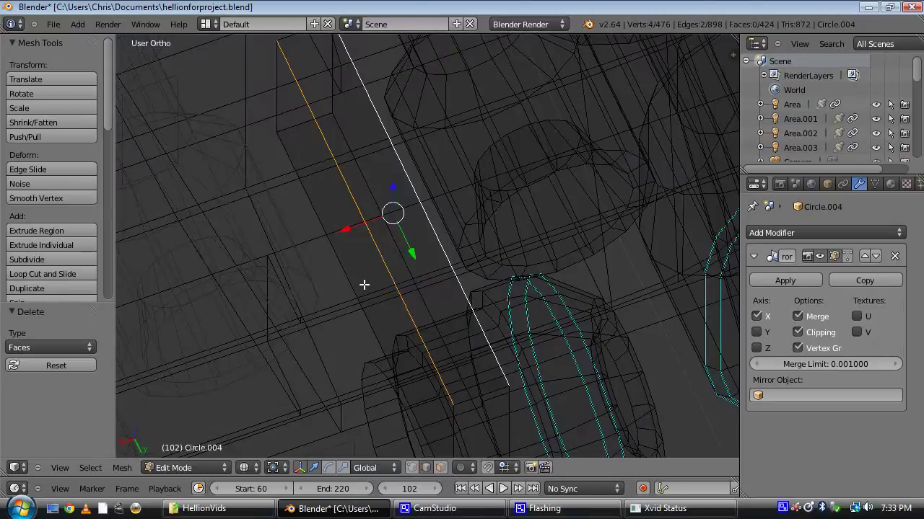
key("w")
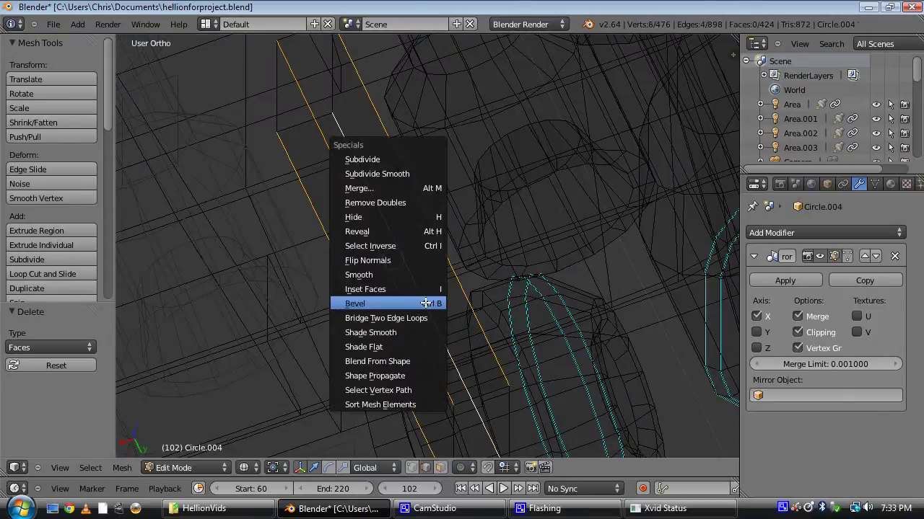
left_click(426, 303)
left_click(431, 305)
key("z")
mouse_move(431, 305)
middle_mouse_down()
mouse_move(481, 357)
mouse_move(427, 241)
mouse_move(433, 274)
middle_mouse_up()
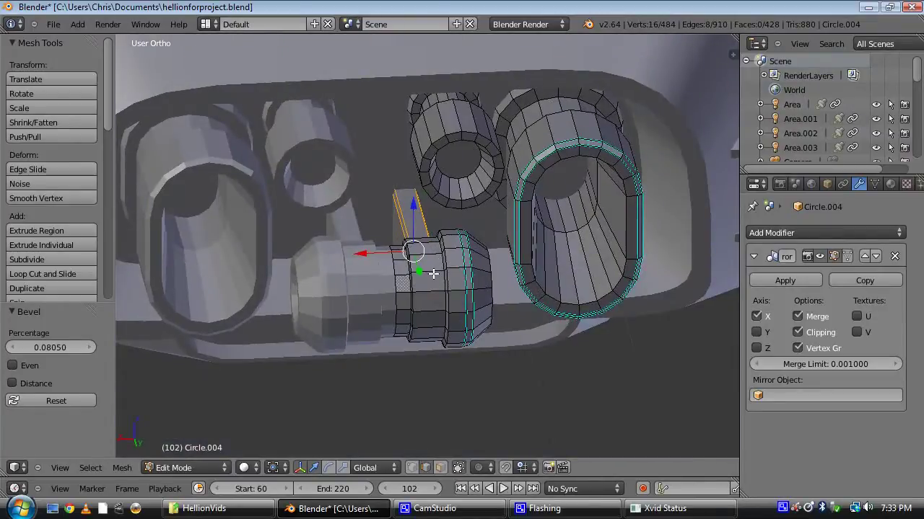
Step: Select the edge loop at the bar's exposed end and slide it along Y toward the cylinder to shorten the bar
scroll(433, 274, "up", 6)
key("z")
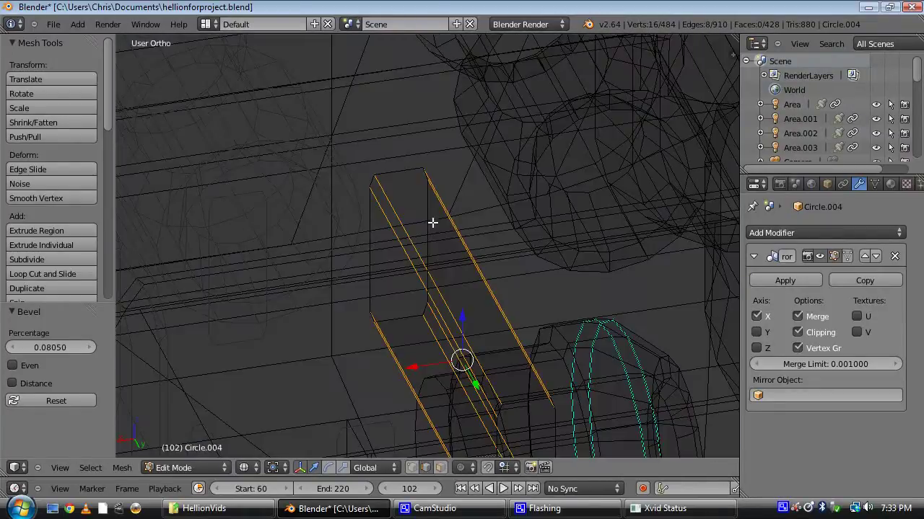
right_click(401, 167, "alt")
key("z")
key("g")
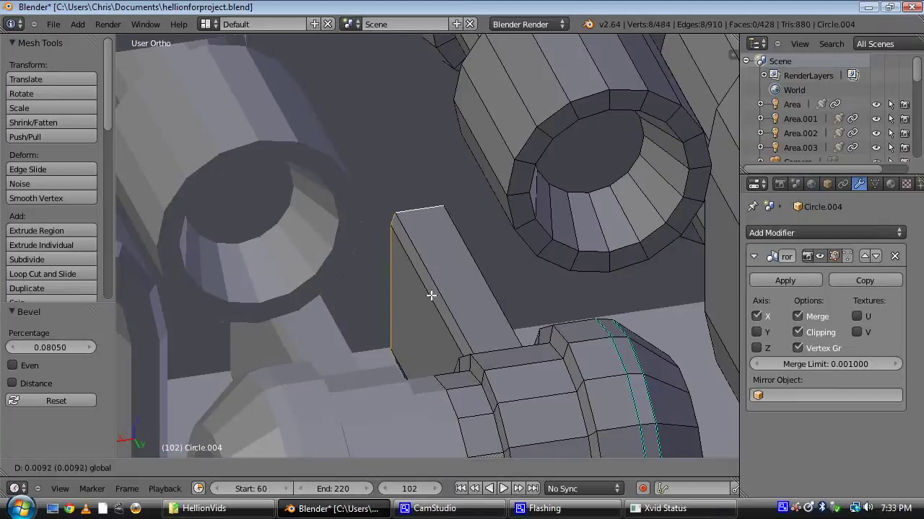
left_click(435, 297)
Step: Extrude the bar's end loop outward, scaled to 1.177, and extrude that rim about 0.0083 along negative Y
key("e")
left_click(496, 299)
key("s")
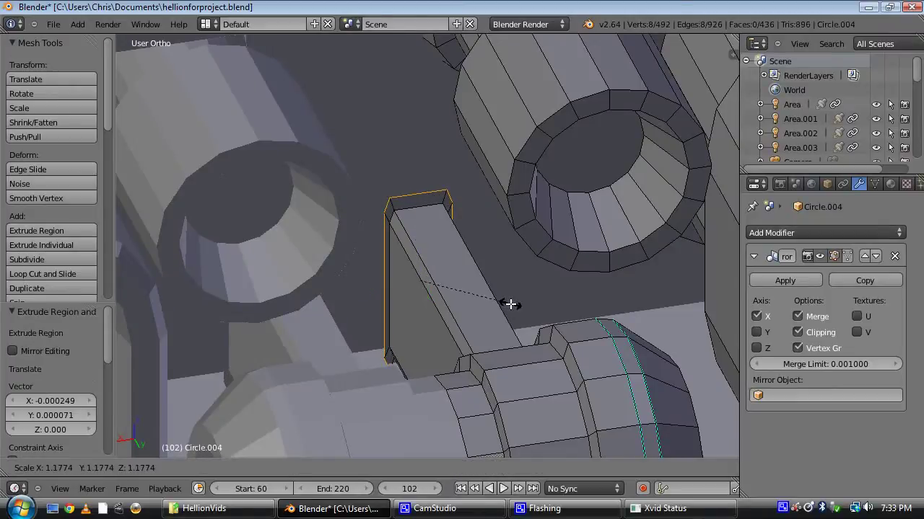
left_click(510, 304)
middle_click_drag(510, 305, 461, 324)
key("e")
key("y")
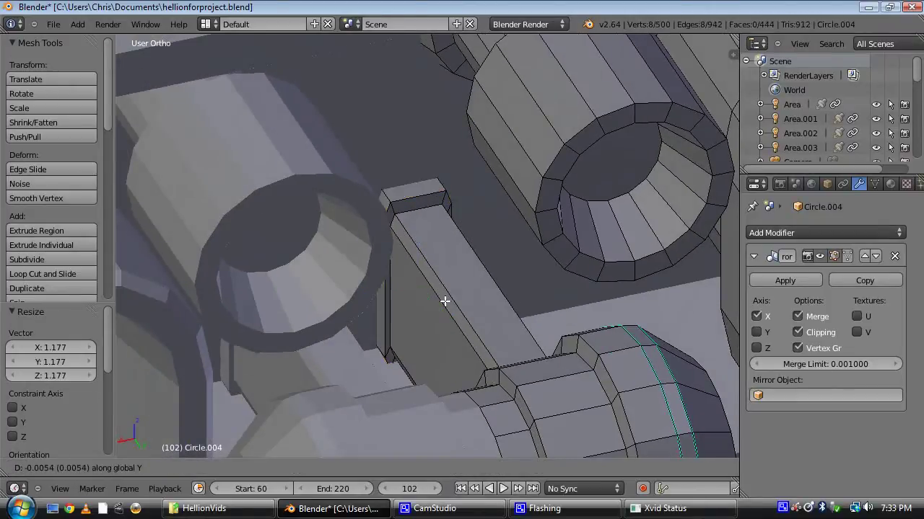
left_click(435, 288)
scroll(435, 288, "down", 8)
middle_click_drag(440, 292, 378, 256)
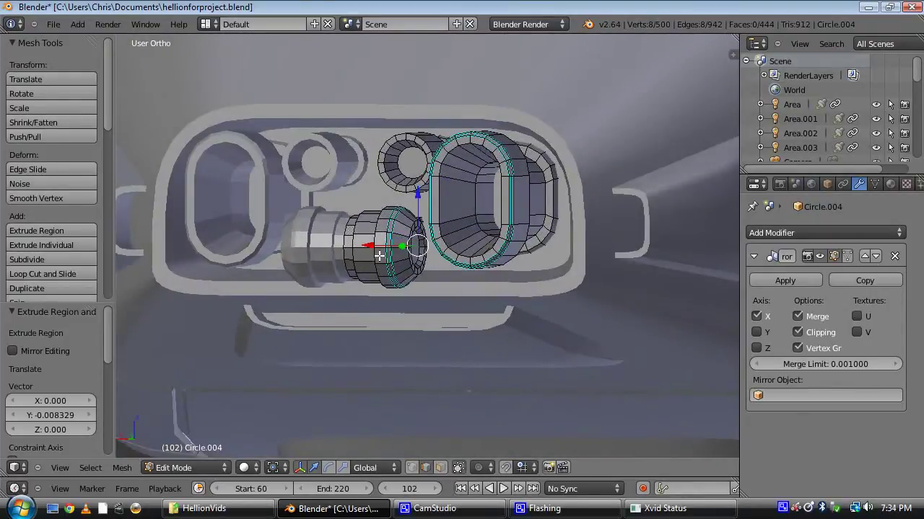
Step: Select the stepped cylinder with its linked geometry, raise it slightly along Z, and clear the selection
key("ctrl+l")
scroll(379, 255, "up", 3)
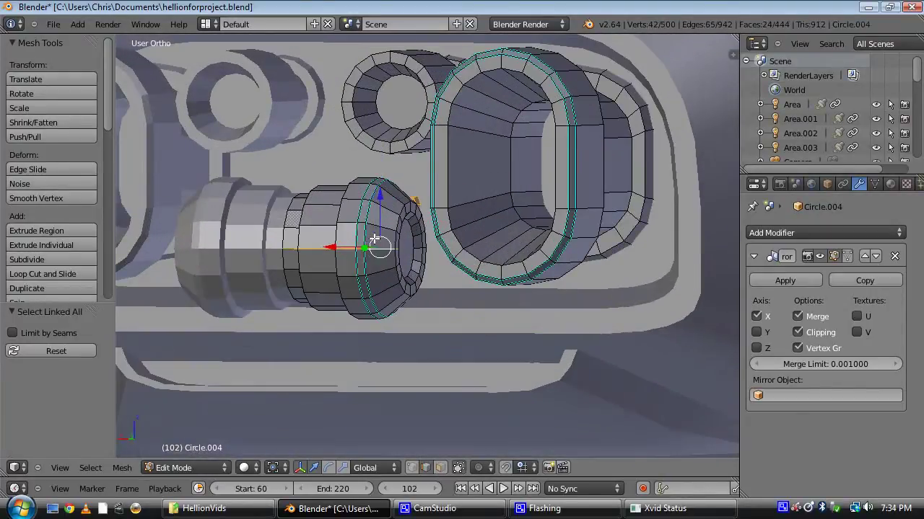
key("ctrl+l")
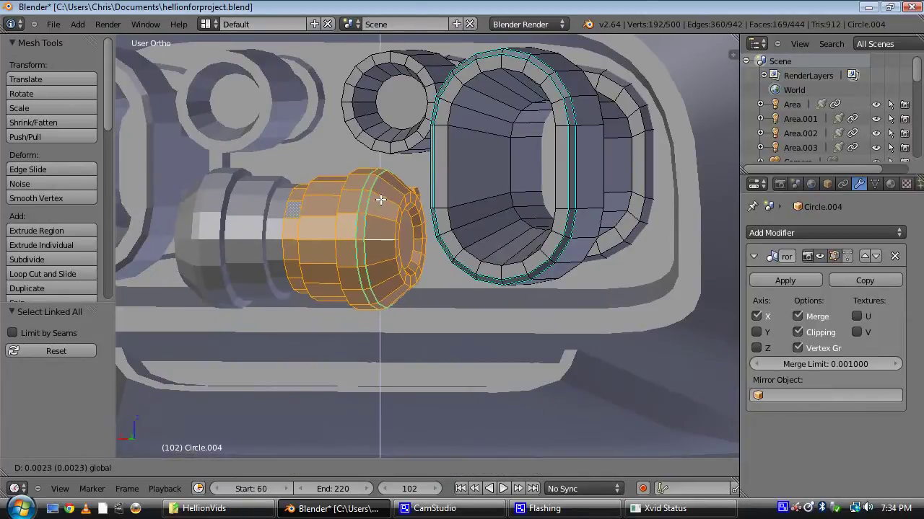
key("a")
scroll(458, 246, "down", 5)
Step: Select the outer edge loop of the cylinder's open end in edge selection mode and duplicate it in place
mouse_move(458, 246)
middle_mouse_down()
mouse_move(363, 192)
mouse_move(441, 241)
middle_mouse_up()
scroll(374, 256, "up", 5)
scroll(374, 256, "up", 3)
key("ctrl+Tab")
left_click(450, 258)
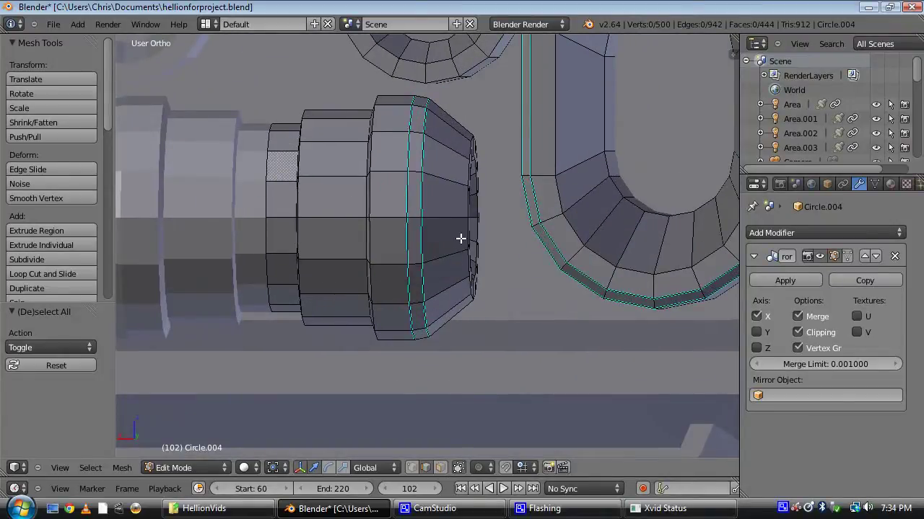
middle_click_drag(462, 238, 433, 251)
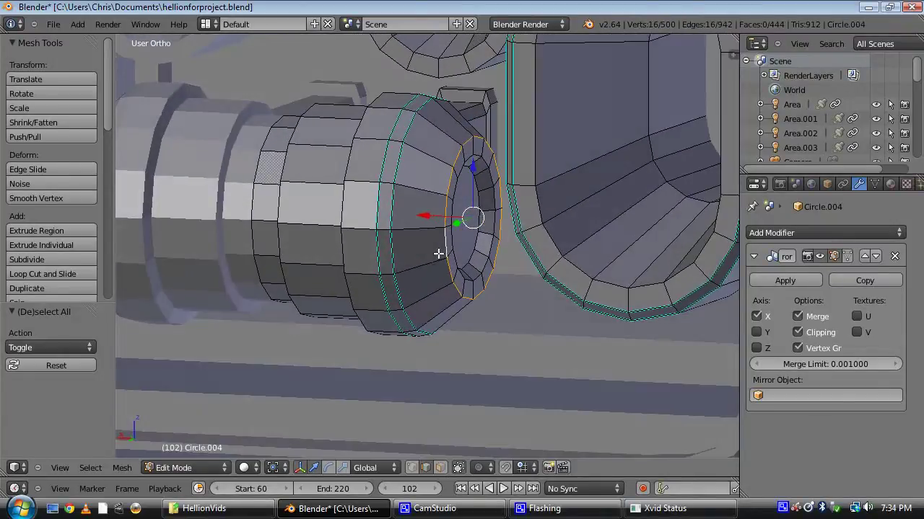
key("shift+d")
right_click(559, 254)
Step: Move the duplicated ring below the cylinder and rotate it 90 degrees about Z
scroll(548, 247, "down", 4)
middle_click_drag(506, 226, 496, 240)
left_click_drag(452, 179, 469, 248)
left_click(482, 279)
type("rz90")
key("Return")
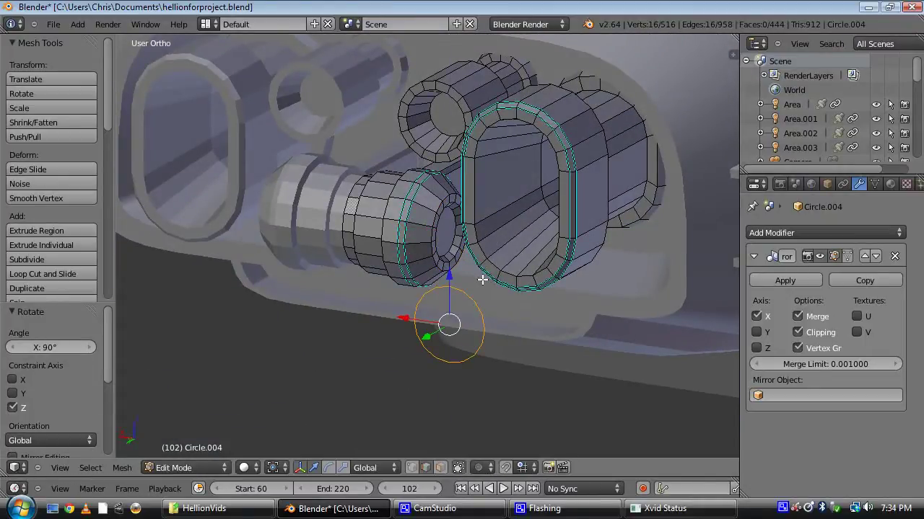
Step: In the back view, shrink the ring and reposition it just beneath the cylinder, with a final scaling of about 0.829
key("ctrl+KP_1")
middle_click_drag(503, 219, 567, 292, "shift")
scroll(510, 208, "up", 3)
scroll(568, 291, "up", 1)
key("s")
left_click(497, 285)
key("g")
left_click(370, 267)
middle_click_drag(465, 298, 542, 295, "shift")
key("s")
left_click(506, 296)
middle_click_drag(436, 300, 486, 315, "shift")
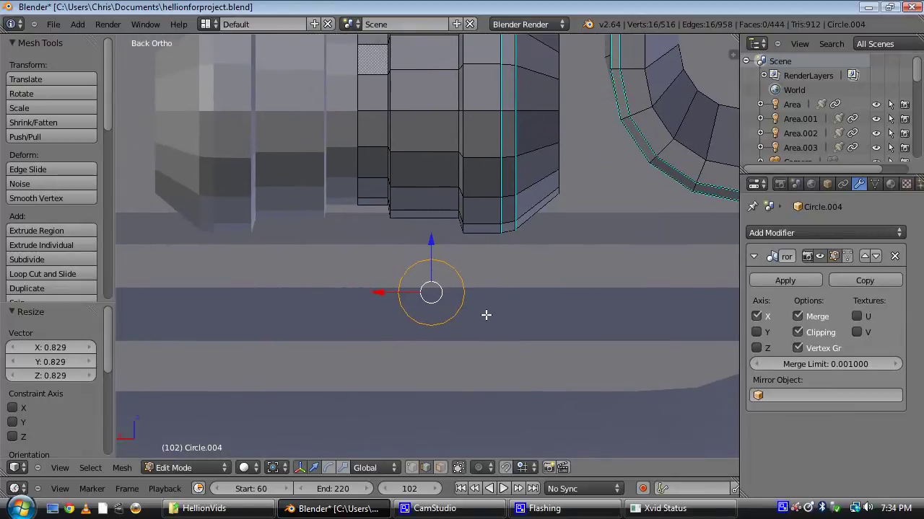
Step: Adjust the small ring's position and size, then extrude its edge inward scaled to about 0.666
scroll(485, 314, "up", 2)
left_click_drag(435, 269, 466, 264)
left_click_drag(385, 291, 381, 289)
key("s")
left_click(522, 350)
scroll(476, 277, "up", 1)
key("e")
key("s")
left_click(498, 312)
Step: Select the entire small ring, move it about 0.0097 along Y, and extrude it about 0.0154 along negative Y into a tube
middle_click_drag(498, 312, 462, 323)
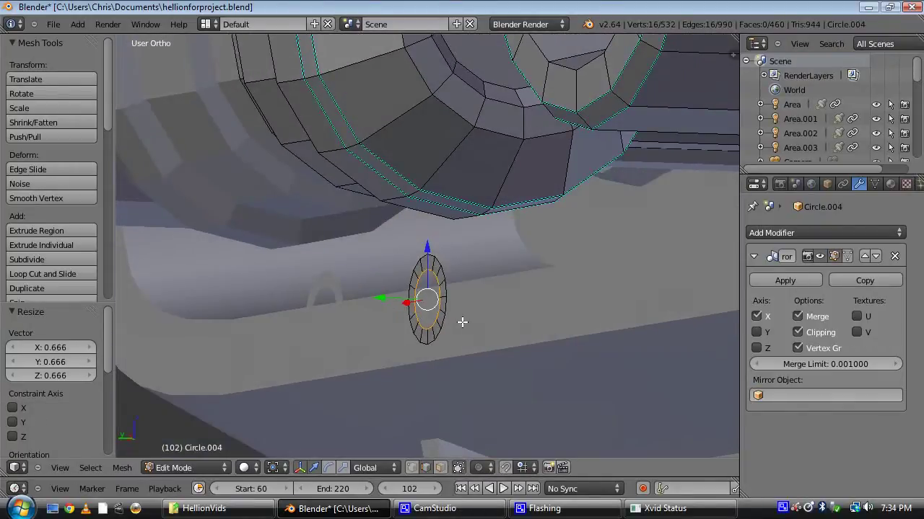
key("ctrl+l")
scroll(462, 322, "down", 2)
left_click_drag(382, 282, 306, 282)
scroll(358, 296, "up", 2)
key("e")
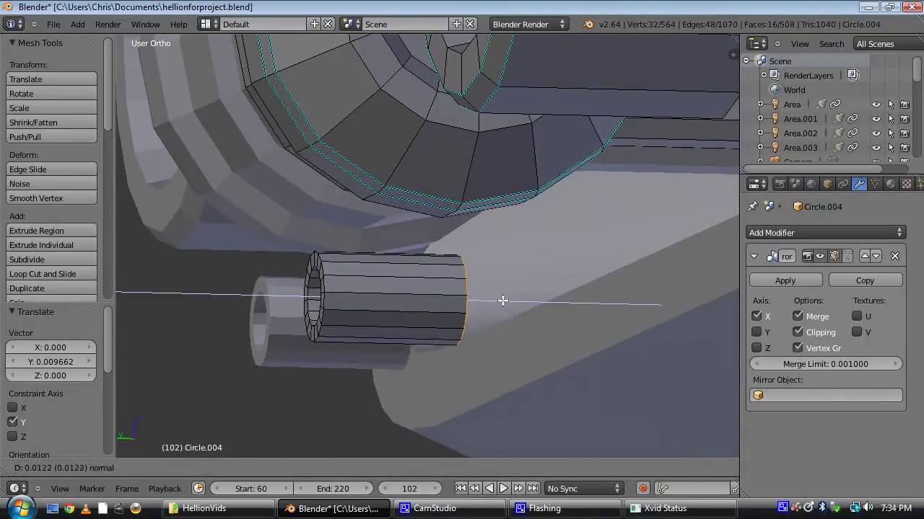
left_click(505, 303)
Step: Start changing the mesh selection mode to edges for work on the ring-shaped end of the small tube
middle_click_drag(537, 306, 317, 260)
scroll(573, 344, "up", 3)
middle_click_drag(573, 344, 433, 270, "shift")
scroll(394, 285, "up", 3)
key("ctrl+Tab")
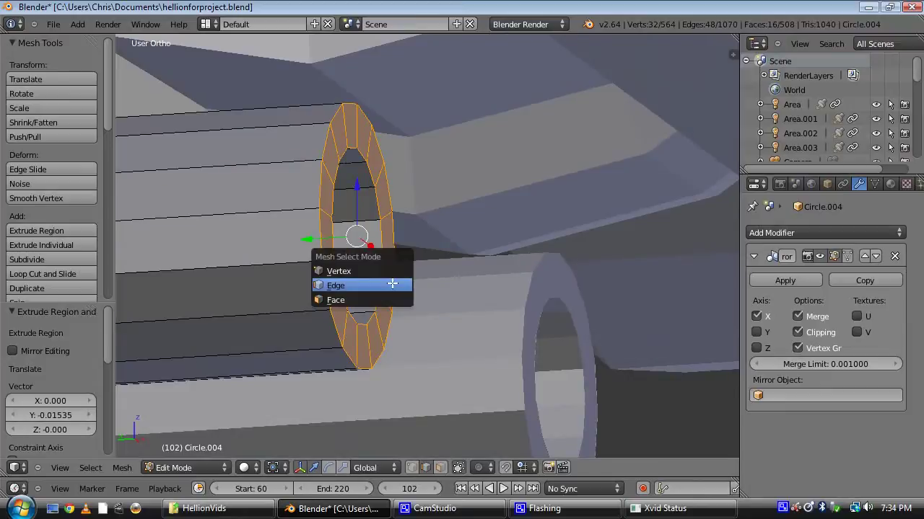
left_click(392, 284)
key("ctrl+Tab")
key("x")
left_click(494, 311)
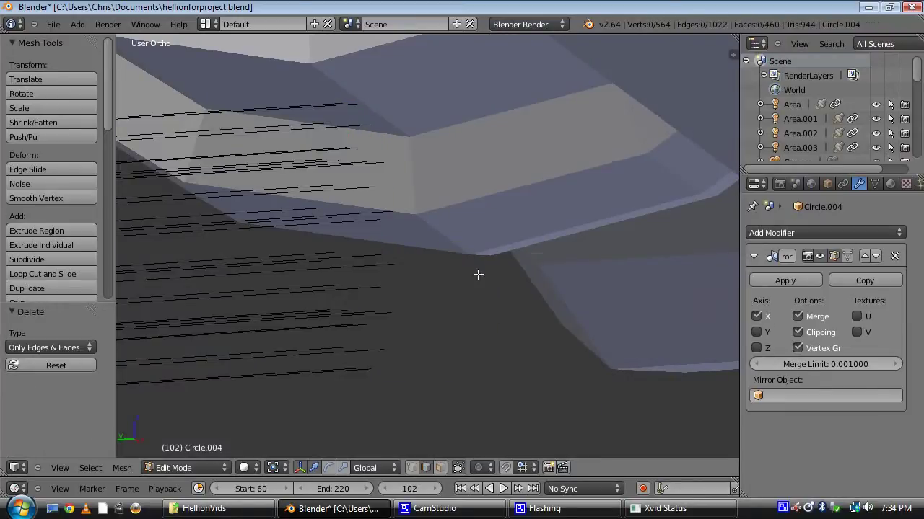
key("ctrl+z")
Step: Delete the faces of the tube's end ring and fill its inner and outer edge loops with separate faces
key("x")
left_click(468, 265)
key("ctrl+Tab")
left_click(376, 306)
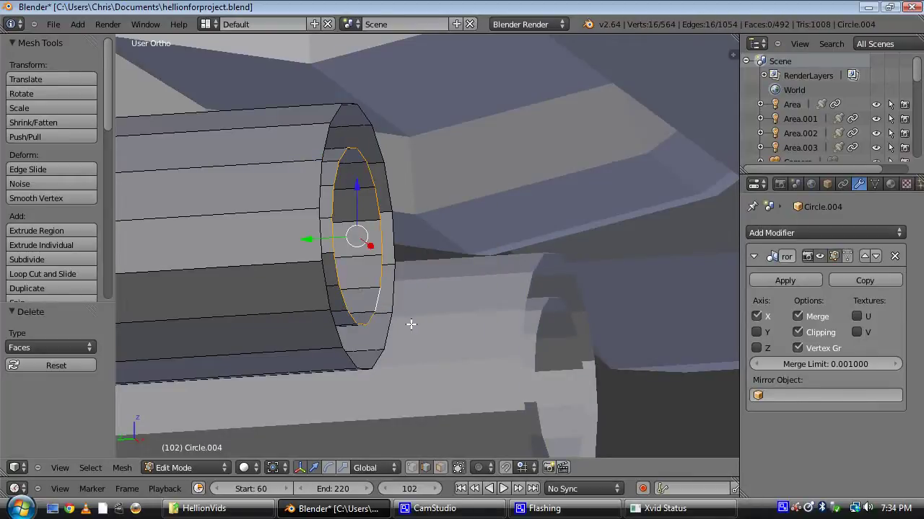
key("f")
right_click(386, 316, "alt")
left_click_drag(314, 243, 418, 250)
key("f")
Step: Duplicate two lengthwise edges on the upper side of the tube and fill a face between the copies
scroll(482, 261, "down", 4)
middle_click_drag(481, 261, 412, 257)
scroll(404, 271, "up", 2)
scroll(403, 274, "up", 2)
right_click(429, 231)
middle_click_drag(399, 219, 419, 212)
key("ctrl+Tab")
left_click(391, 213)
key("shift+d")
left_click(483, 264)
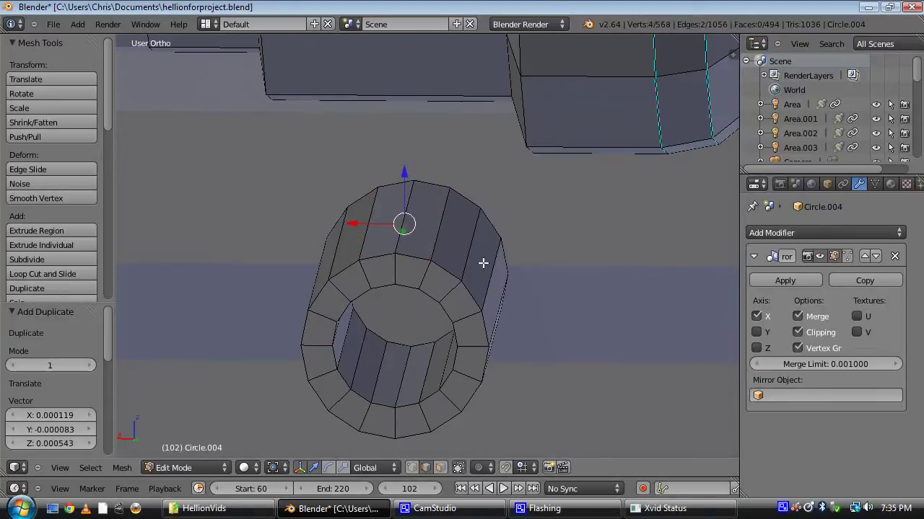
key("f")
Step: Scale the new face to about 0.652 along Y and extrude it upward about 0.0076 into the engine as a strut
key("z")
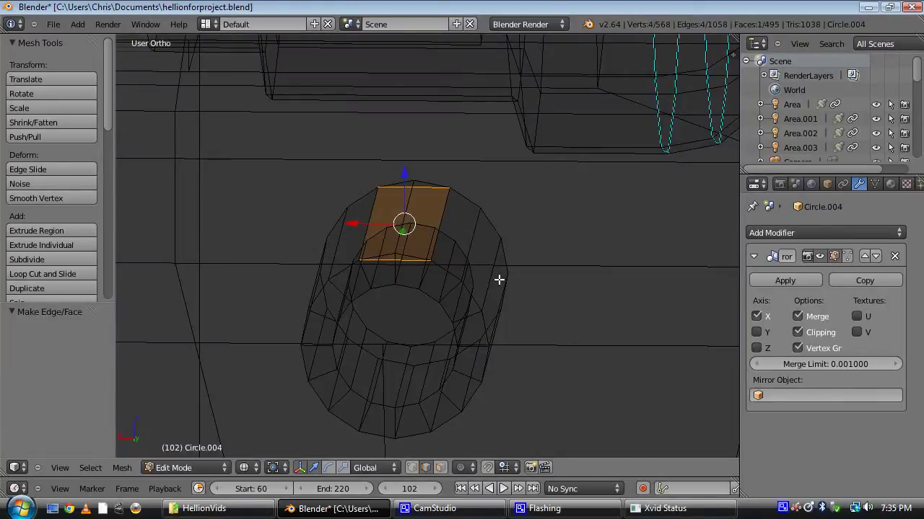
key("s")
key("y")
left_click(466, 262)
key("z")
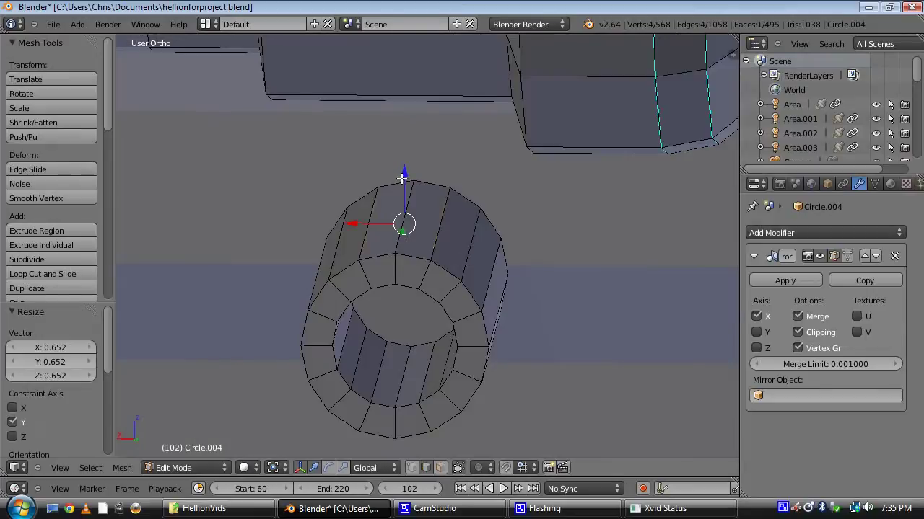
scroll(413, 194, "down", 1)
key("e")
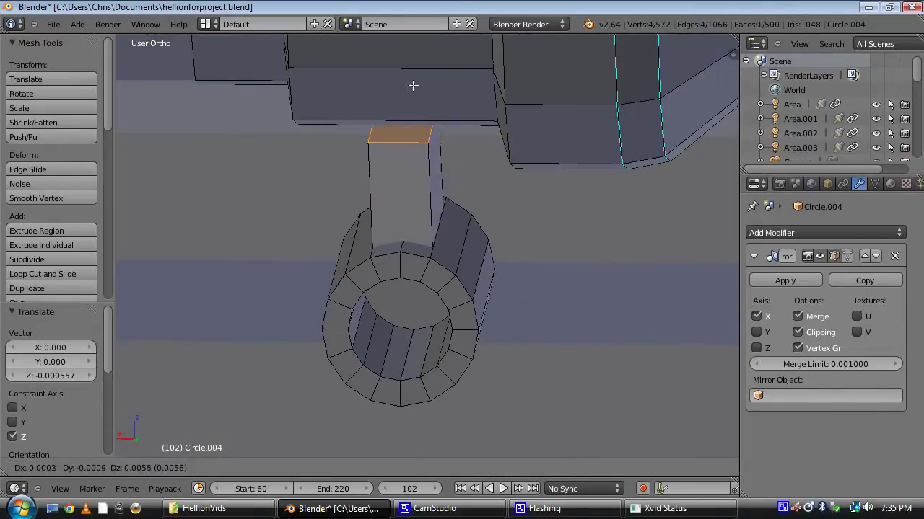
left_click(421, 48)
Step: Scale the strut's upper face by about 1.305 along Y and raise it about 0.00185 along Z
middle_click_drag(438, 114, 369, 304)
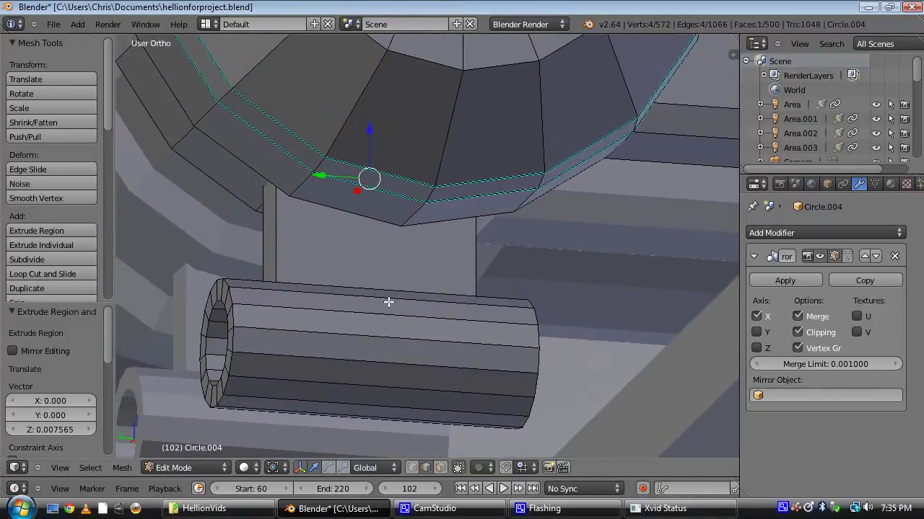
key("s")
key("y")
left_click(466, 320)
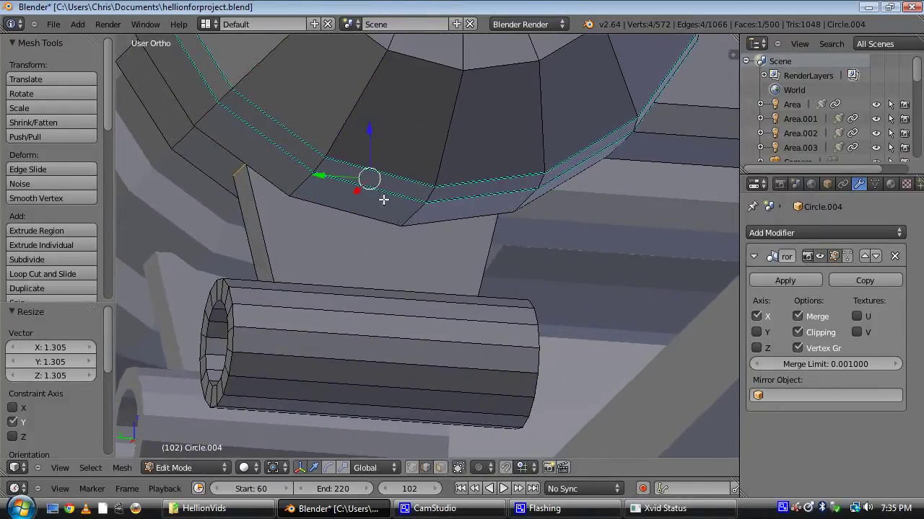
middle_click_drag(391, 214, 402, 222)
left_click_drag(370, 135, 369, 114)
Step: Extrude the outer edge loop of the tube's open end in place and scale it to about 0.417
scroll(372, 119, "down", 6)
middle_click_drag(382, 188, 408, 267)
scroll(383, 303, "up", 4)
scroll(402, 262, "up", 5)
scroll(398, 252, "down", 5)
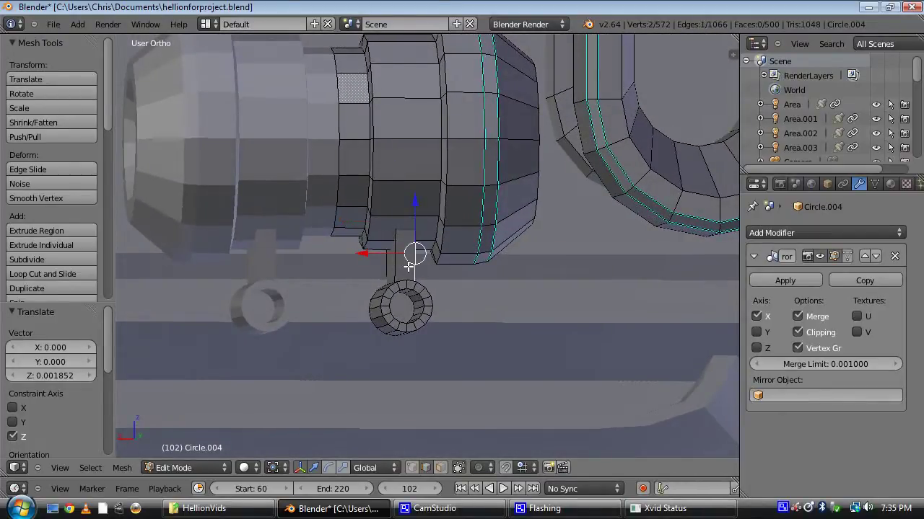
middle_click_drag(400, 316, 394, 236, "shift")
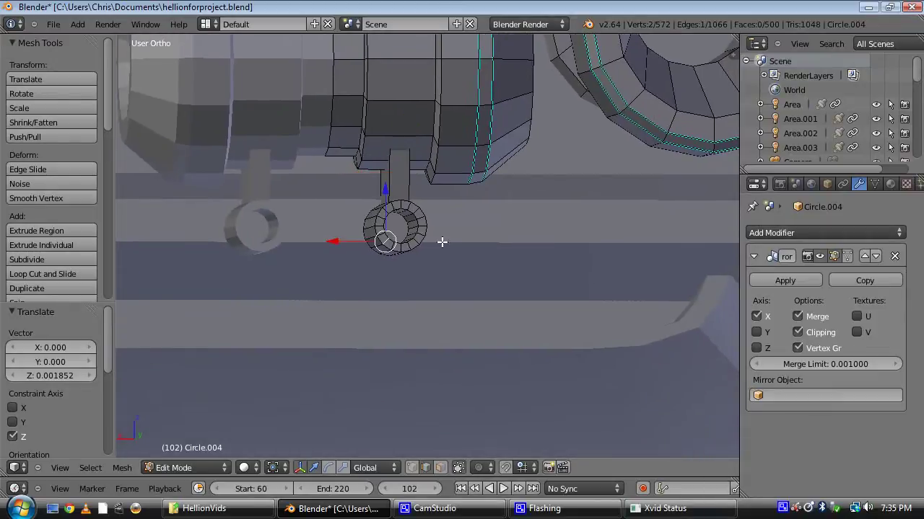
scroll(442, 243, "up", 4)
right_click(420, 211, "alt")
scroll(414, 213, "down", 5)
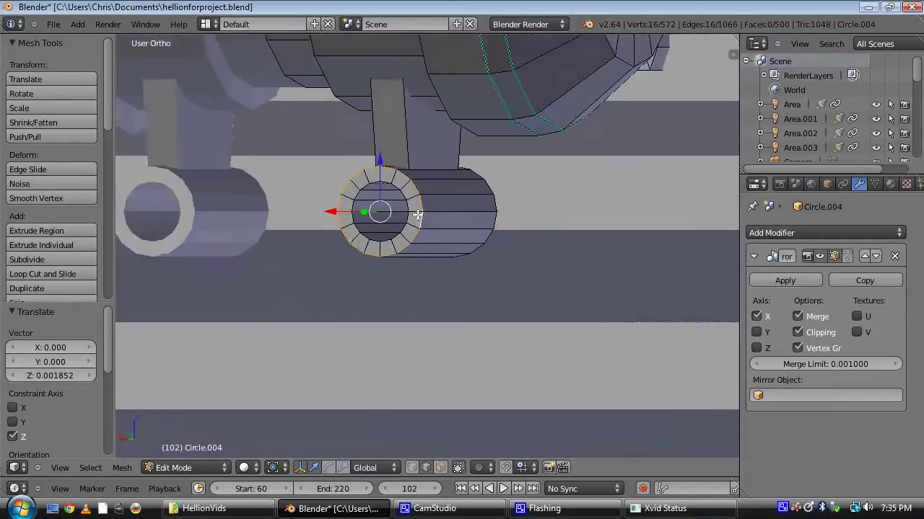
key("ctrl+KP_1")
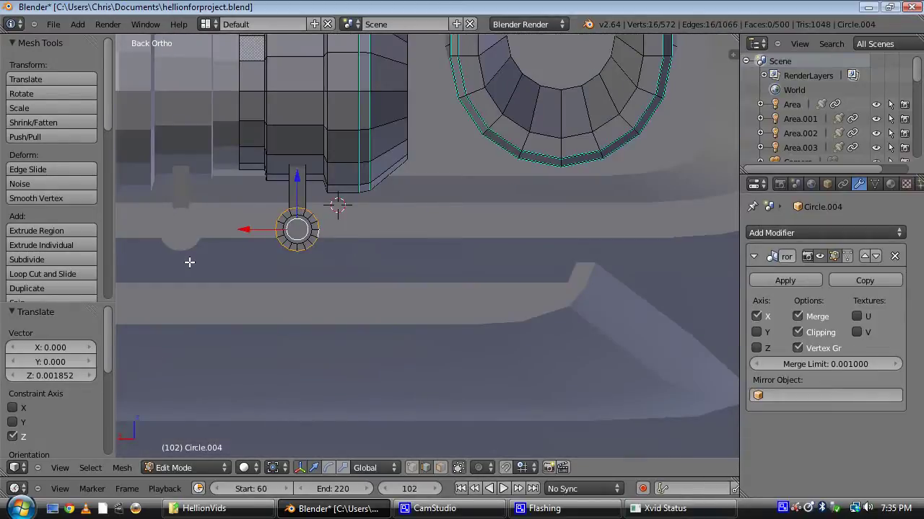
middle_click_drag(189, 262, 346, 238, "shift")
scroll(532, 194, "up", 2)
middle_click_drag(532, 194, 426, 280, "shift")
key("e")
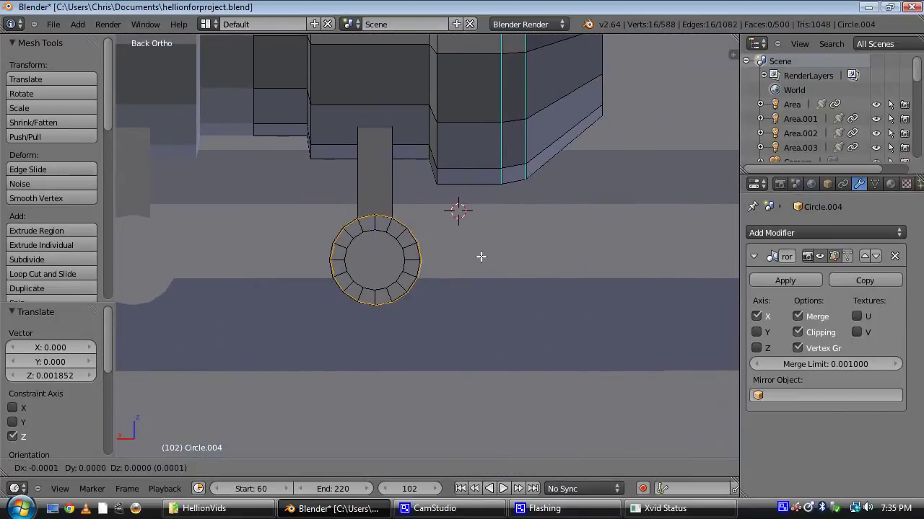
left_click(481, 256)
key("s")
left_click(420, 275)
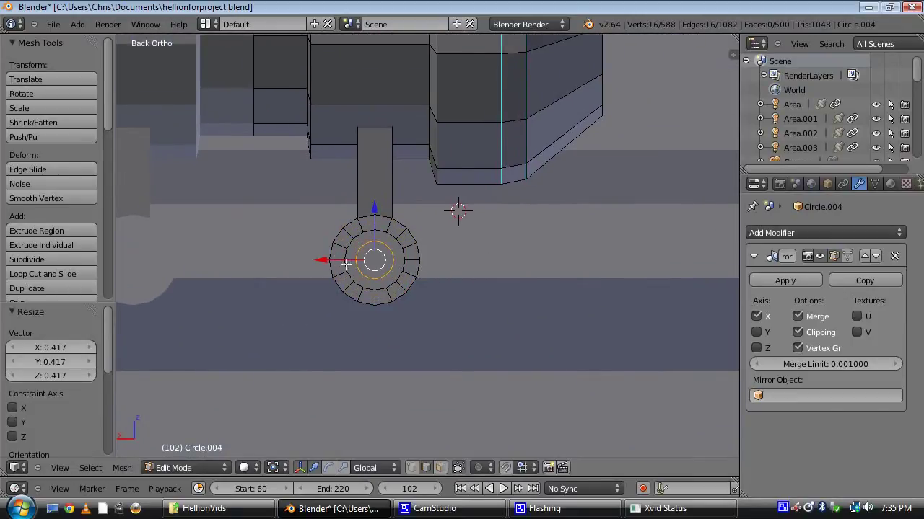
Step: Move the small circle along X away from the tube, by about -0.00738 and a further -0.01555
key("g")
key("x")
left_click(427, 259)
scroll(436, 266, "down", 7)
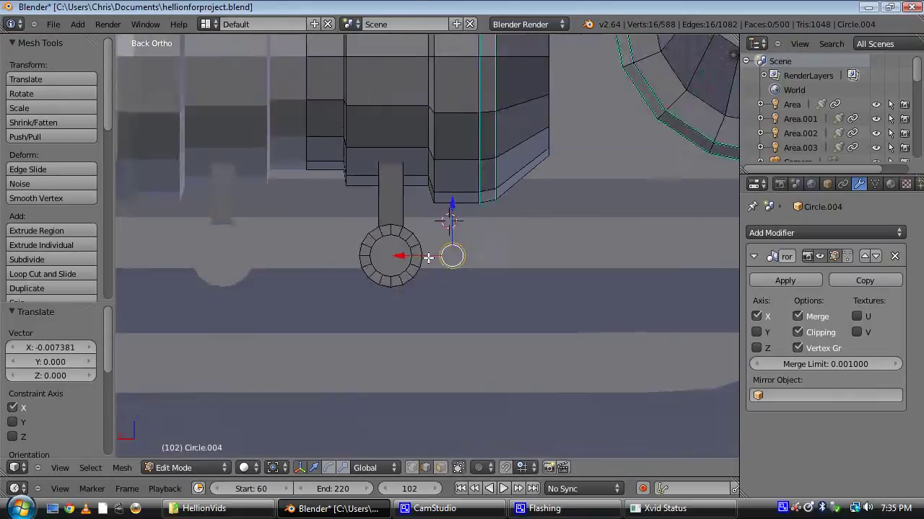
scroll(435, 263, "up", 6)
left_click_drag(412, 257, 567, 263)
scroll(536, 231, "down", 8)
scroll(536, 231, "up", 11)
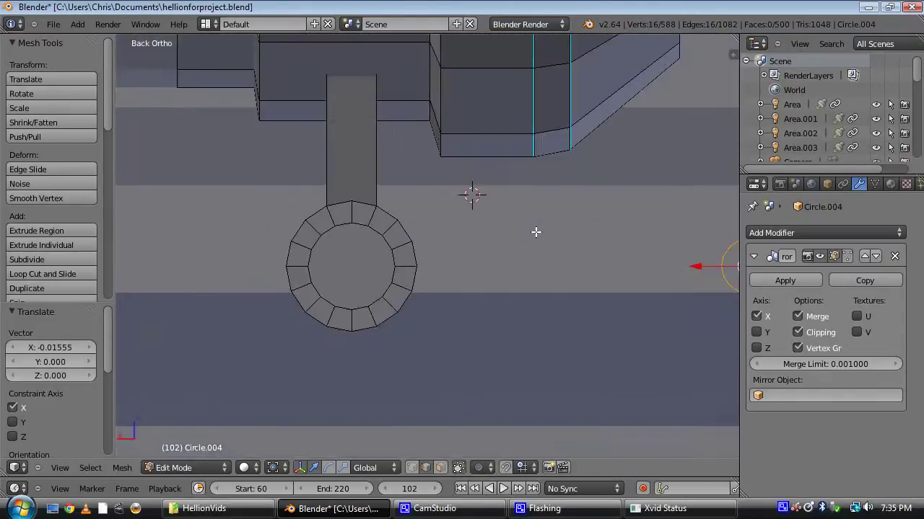
scroll(535, 233, "up", 1)
middle_click_drag(535, 232, 347, 223, "shift")
Step: Move the small circle back along Y so it sits beside the middle part of the tube
middle_click_drag(368, 263, 443, 305)
scroll(441, 303, "down", 7)
middle_click_drag(390, 289, 484, 294)
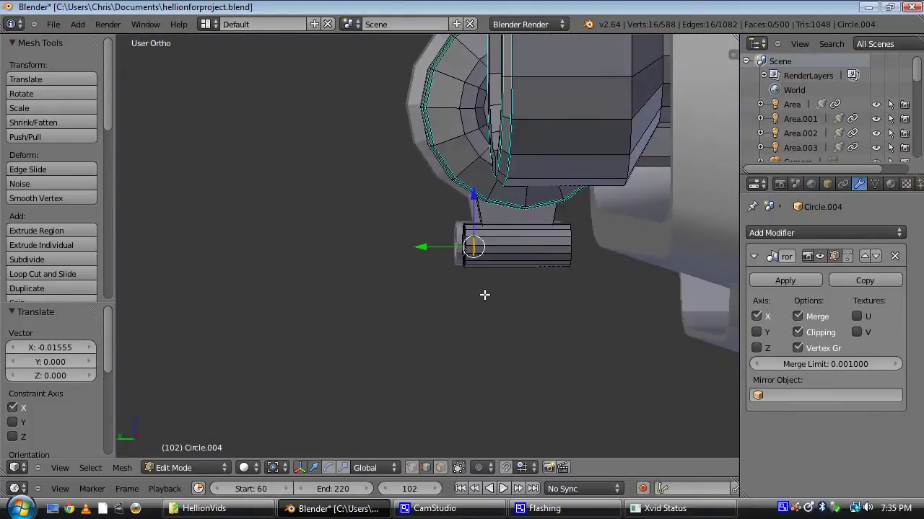
left_click_drag(431, 249, 466, 248)
scroll(547, 310, "up", 5)
middle_click_drag(547, 310, 351, 305, "shift")
Step: Fill the small circle with a face and extrude it about -0.0088 along Y into a short cylinder
key("f")
key("e")
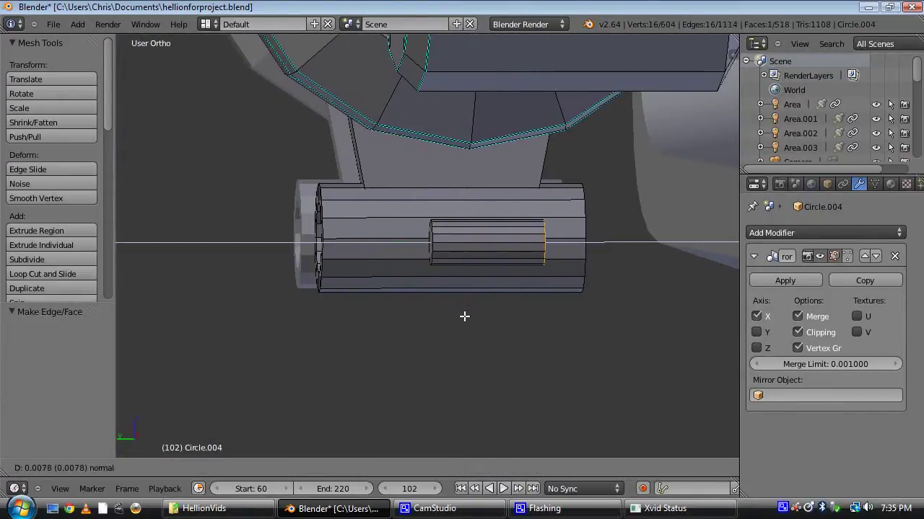
left_click(478, 318)
Step: Duplicate two lengthwise edges on the small cylinder's side facing the tube and fill a face between them
middle_click_drag(380, 233, 302, 248)
scroll(559, 243, "up", 4)
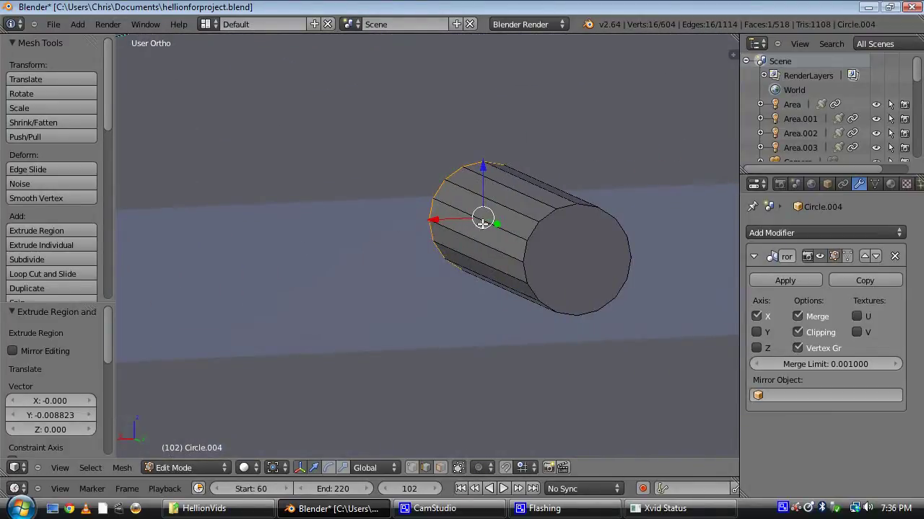
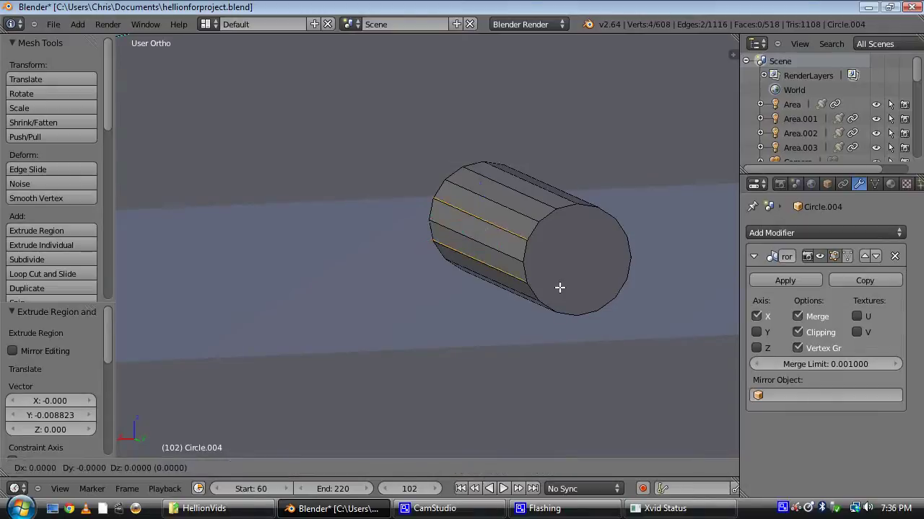
key("f")
Step: Scale down the new side face and move it about -0.0003 along X into the small cylinder
key("s")
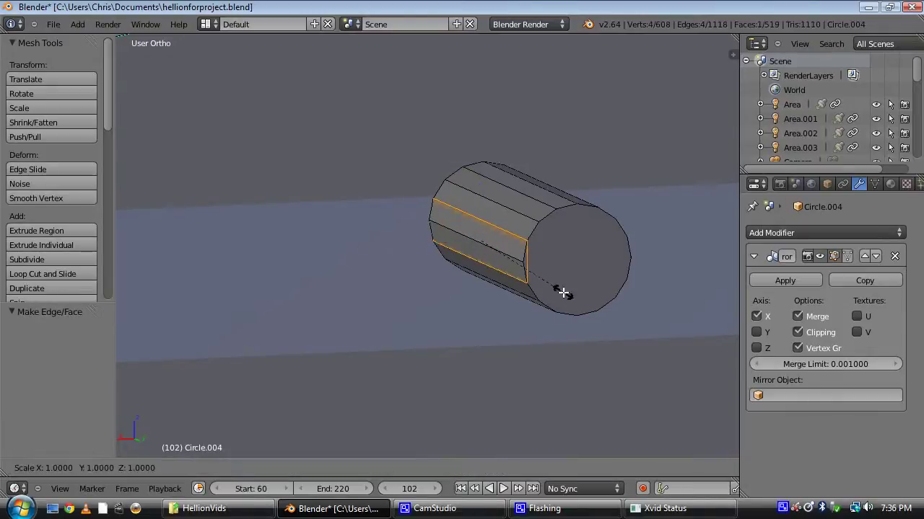
left_click(529, 271)
middle_click_drag(528, 272, 492, 263)
left_click_drag(438, 244, 449, 241)
Step: Extrude the side face about 0.019 along X to form an arm reaching the tube
scroll(505, 266, "down", 4)
middle_click_drag(574, 306, 568, 305)
key("r")
right_click(547, 290)
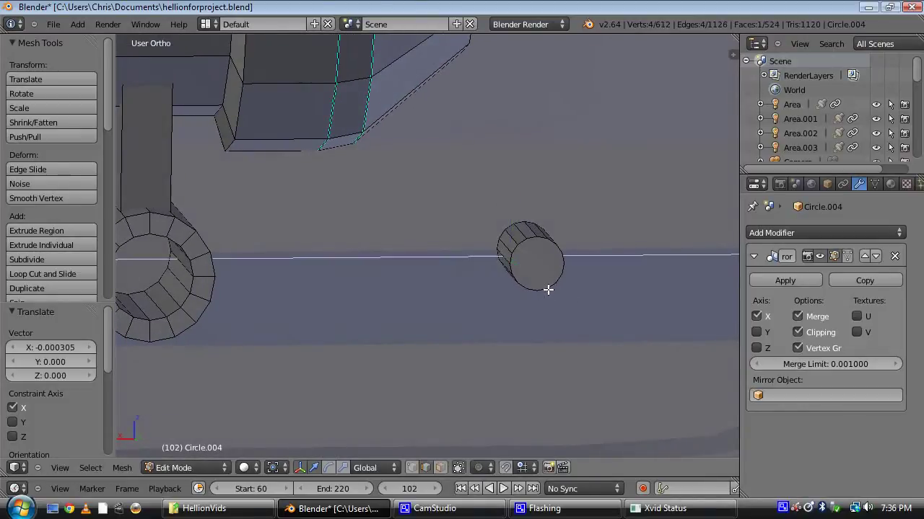
key("e")
left_click(220, 277)
Step: Scale up the arm's end face at the tube along Z so the arm widens toward it
scroll(317, 292, "down", 3)
middle_click_drag(354, 299, 404, 296)
key("s")
key("z")
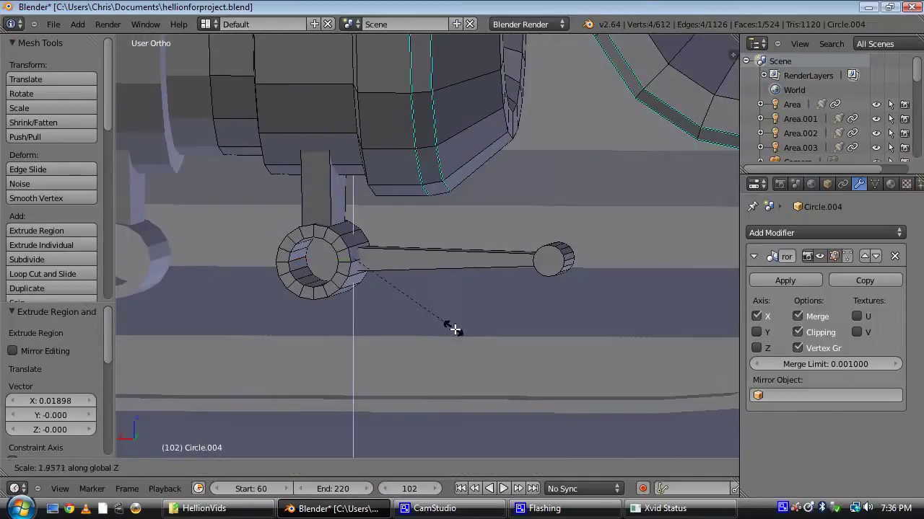
left_click(497, 353)
Step: Delete the arm's end face hidden inside the tube
middle_click_drag(357, 256, 402, 281)
key("x")
left_click(379, 255)
scroll(279, 228, "up", 4)
key("z")
key("z")
left_click(401, 283)
key("l")
key("z")
scroll(469, 280, "up", 3)
key("ctrl+Tab")
left_click(523, 296)
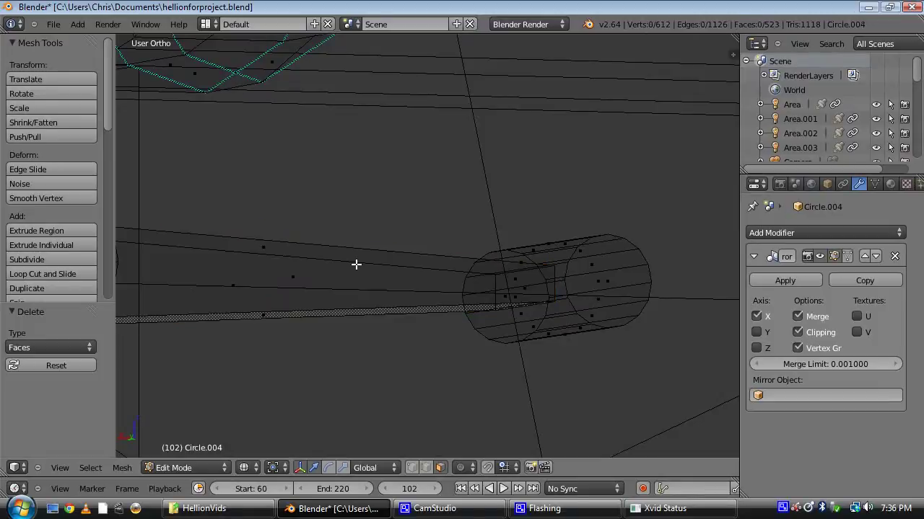
Step: Bevel the four long edges of the connecting arm slightly
key("a")
key("z")
key("z")
key("z")
right_click(373, 264)
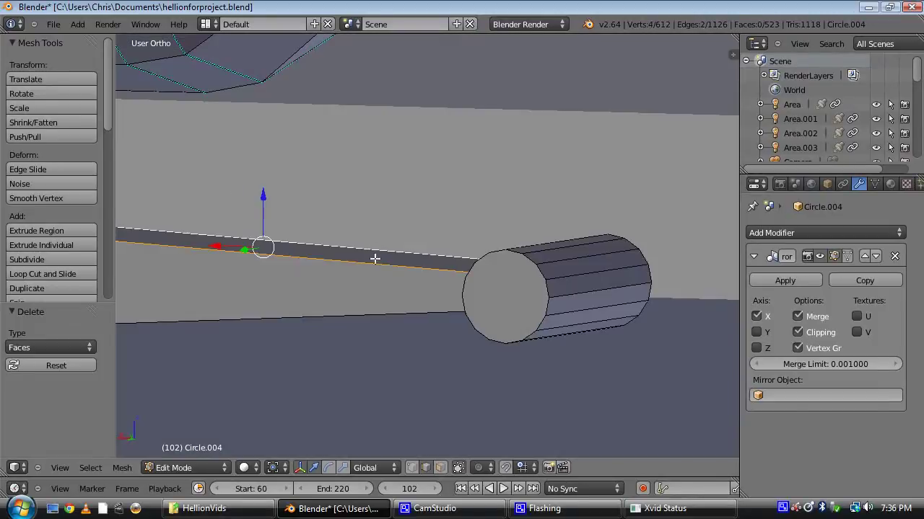
key("z")
right_click(385, 294, "shift")
key("z")
scroll(385, 293, "down", 4)
middle_click_drag(405, 343, 425, 346)
key("w")
left_click(425, 347)
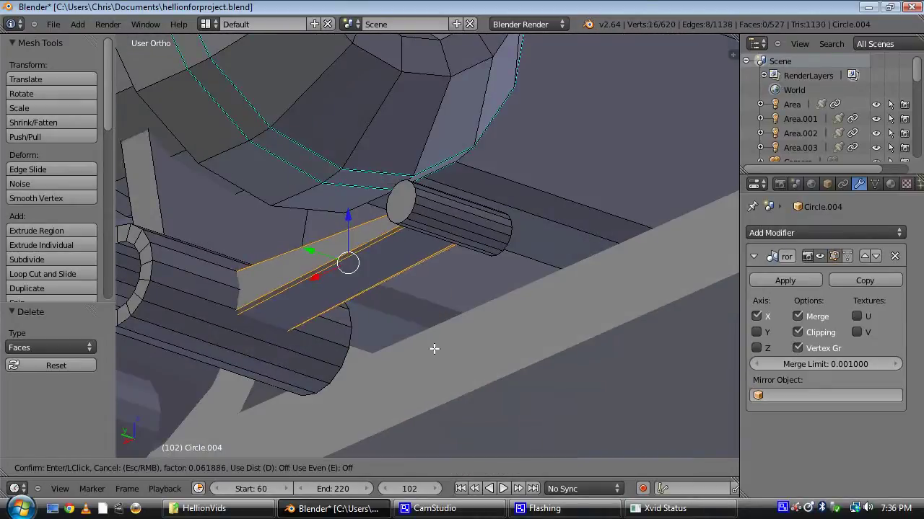
left_click(437, 348)
Step: Extrude the small cylinder's front cap, scale it down and pull it forward along Y into a tapered nose
middle_click_drag(391, 264, 395, 313)
scroll(395, 313, "up", 3)
left_click(384, 330)
right_click(382, 322)
middle_click_drag(444, 351, 373, 310, "shift")
scroll(453, 315, "up", 3)
key("e")
right_click(468, 314)
key("s")
left_click(391, 303)
left_click_drag(379, 308, 358, 308)
Step: Extrude and shrink the nose's front face, and recess it by an extrusion of about -0.000425 along Y scaled to 0.732
key("e")
left_click(517, 347)
key("s")
left_click(497, 344)
key("e")
left_click(516, 345)
key("s")
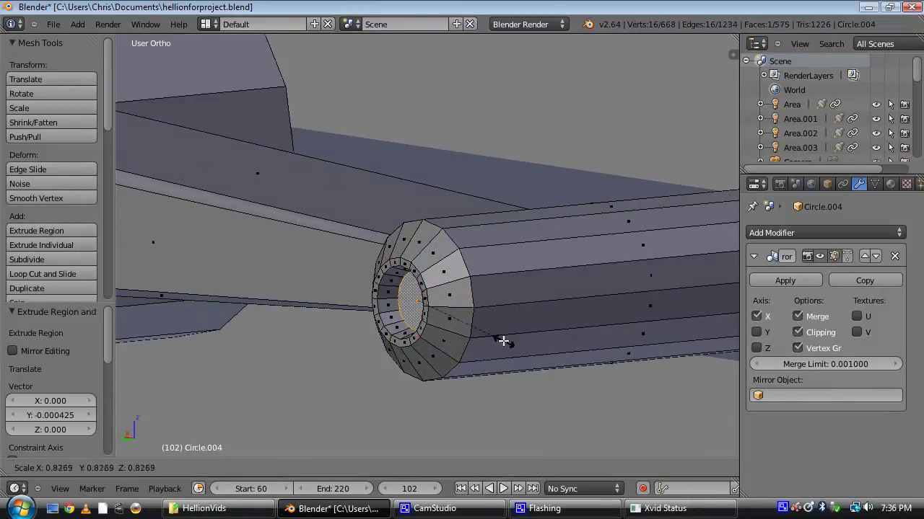
left_click(495, 336)
Step: Extrude the recessed face forward about 0.0168 along Y as a thin rod and pull its tip farther out along Y
mouse_move(495, 336)
middle_mouse_down()
mouse_move(495, 376)
mouse_move(483, 328)
middle_mouse_up()
key("e")
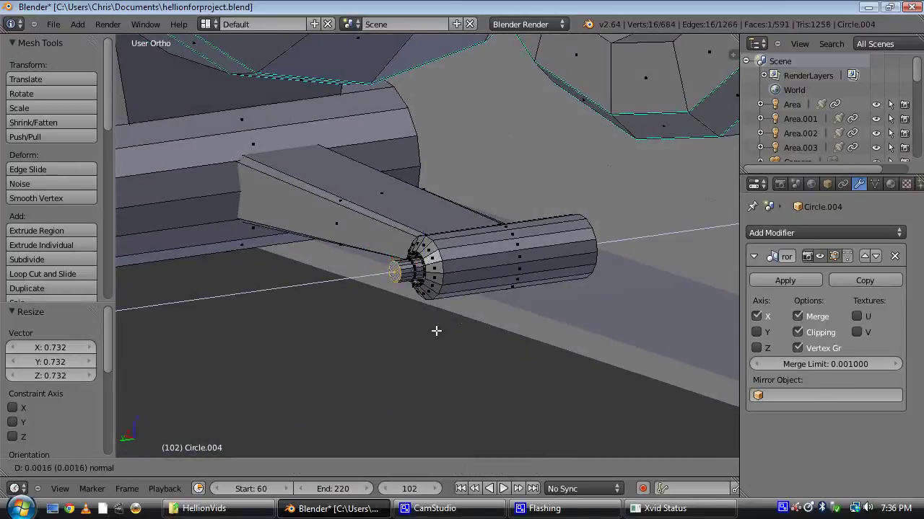
left_click(188, 356)
middle_click_drag(189, 356, 435, 312)
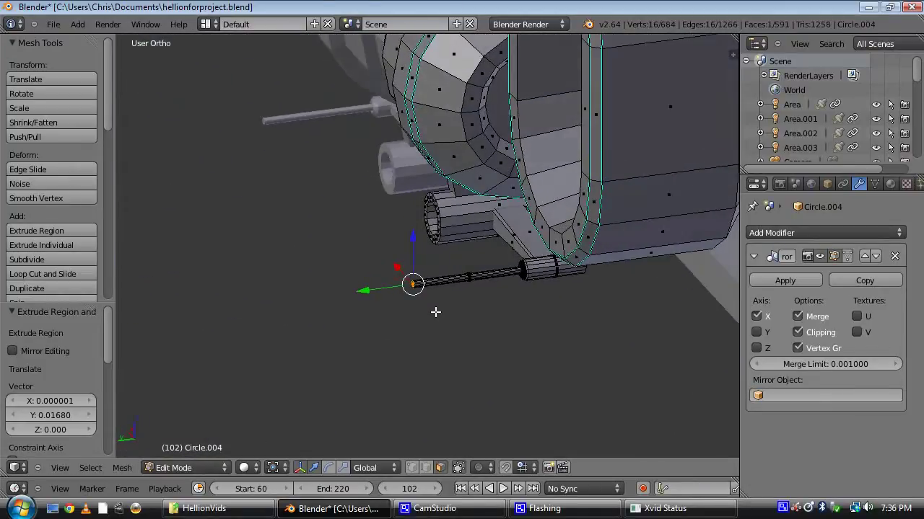
key("g")
key("y")
left_click(295, 282)
Step: Scale the rod's tip face to 0 so the rod ends in a sharp point
middle_click_drag(294, 283, 424, 313)
scroll(424, 314, "up", 4)
key("s")
key("0")
key("Return")
Step: Find the Remove Doubles operator by searching for "remove" and merge the collapsed vertices at the rod's tip
key("space")
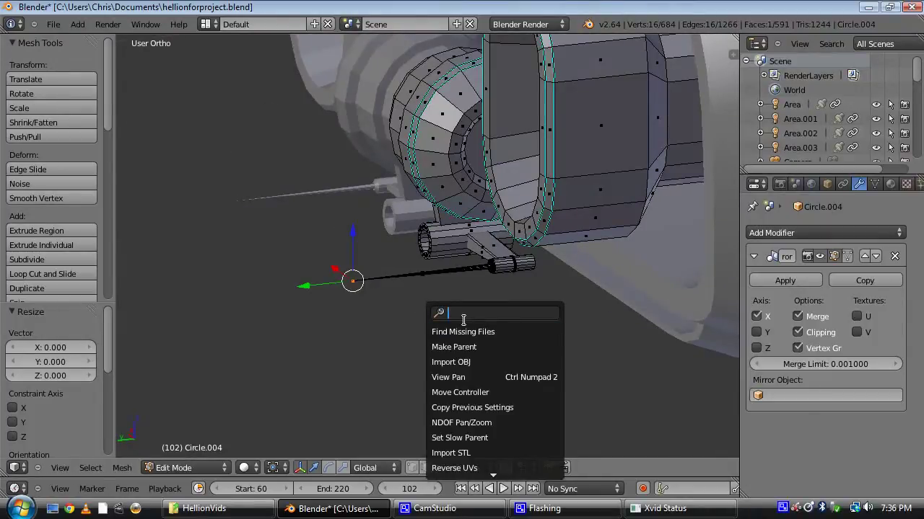
type("reme")
key("BackSpace")
key("BackSpace")
key("BackSpace")
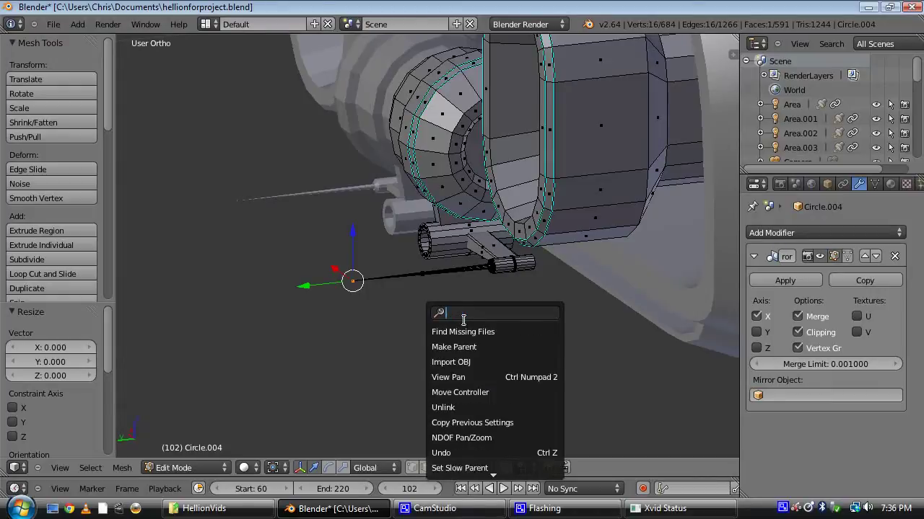
type("remove")
key("Return")
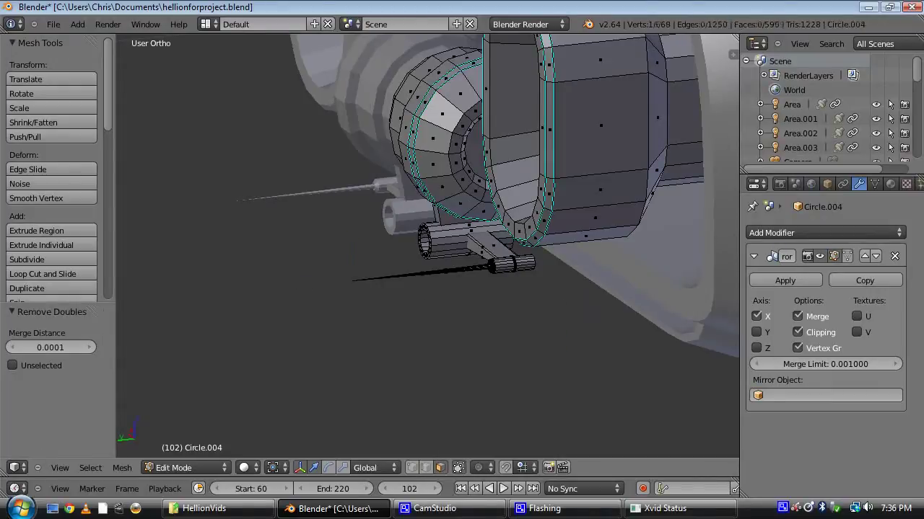
Step: Inspect the finished probe and surrounding engine details on the ship in Object Mode
key("Tab")
middle_click_drag(539, 293, 475, 279)
scroll(437, 227, "down", 11)
key("a")
middle_click_drag(386, 158, 471, 266, "shift")
scroll(434, 229, "down", 4)
scroll(471, 266, "up", 6)
middle_click_drag(386, 271, 345, 258, "shift")
scroll(345, 258, "up", 4)
middle_click_drag(329, 216, 419, 280, "shift")
scroll(419, 280, "up", 5)
Step: Bevel the lengthwise edge loops on both sides of the oval engine housing by 0.271
key("Tab")
scroll(417, 273, "up", 2)
middle_click_drag(454, 371, 404, 255, "shift")
scroll(395, 221, "up", 2)
key("ctrl+Tab")
left_click(418, 250)
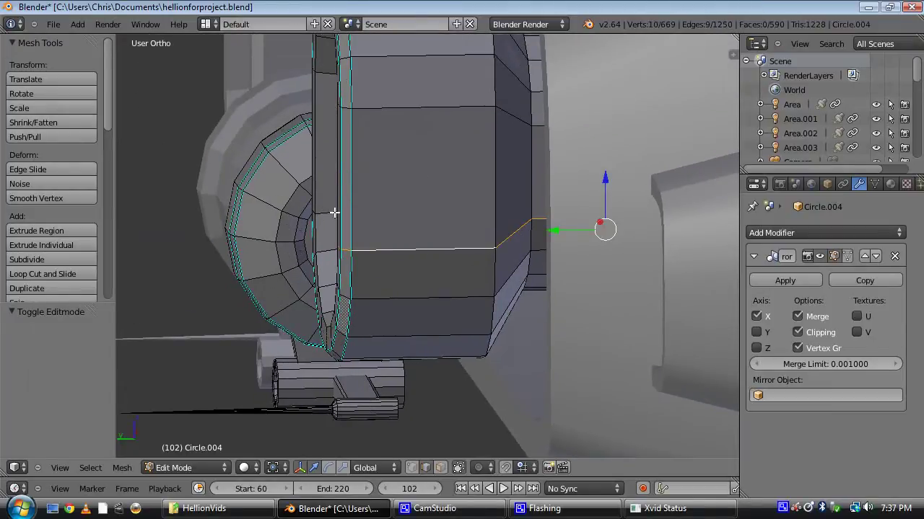
left_click(409, 112, "alt+shift")
middle_click_drag(409, 112, 316, 219)
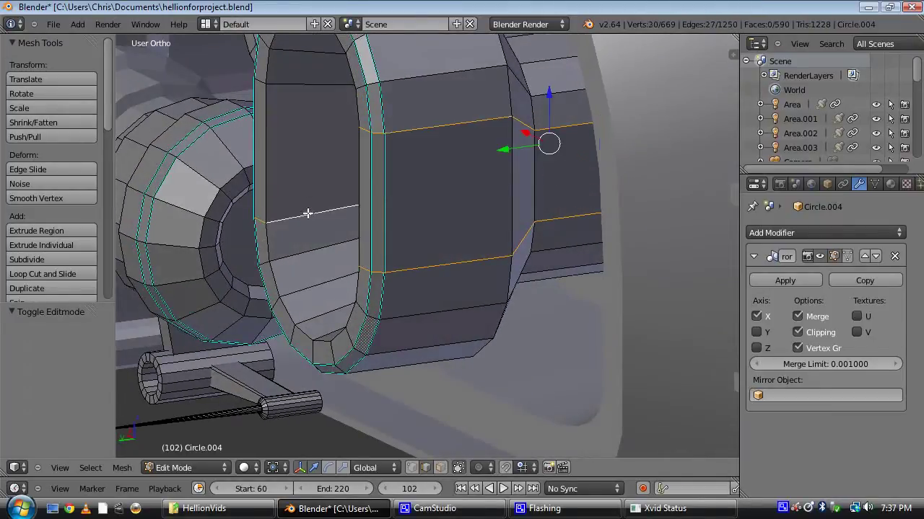
right_click(312, 96, "alt+shift")
middle_click_drag(404, 213, 402, 265, "shift")
key("w")
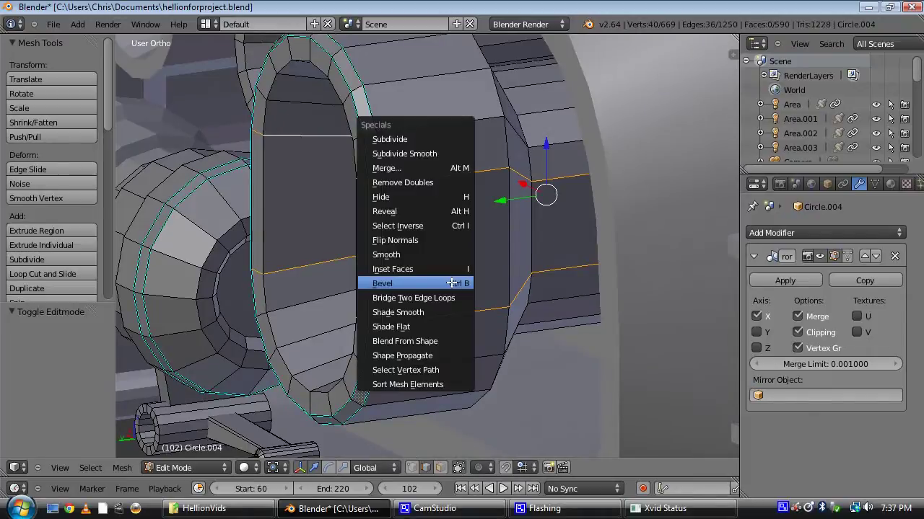
left_click(452, 283)
left_click(507, 338)
Step: Mark the oval housing's front rim edges as sharp
right_click(505, 337)
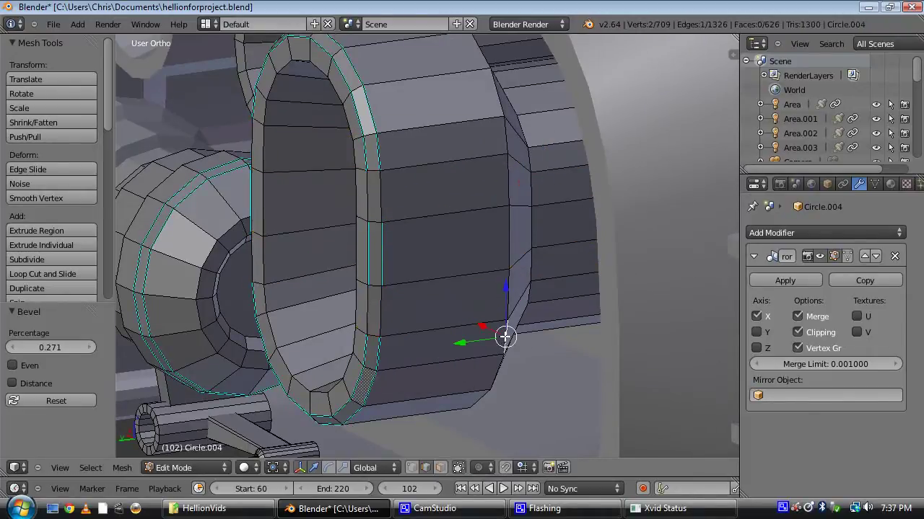
key("ctrl+e")
left_click(348, 287)
Step: Add two edge loops around the oval housing's outer wall, one near its rear edge and one near its front edge
middle_click_drag(349, 288, 415, 308)
key("ctrl+r")
left_click(443, 348)
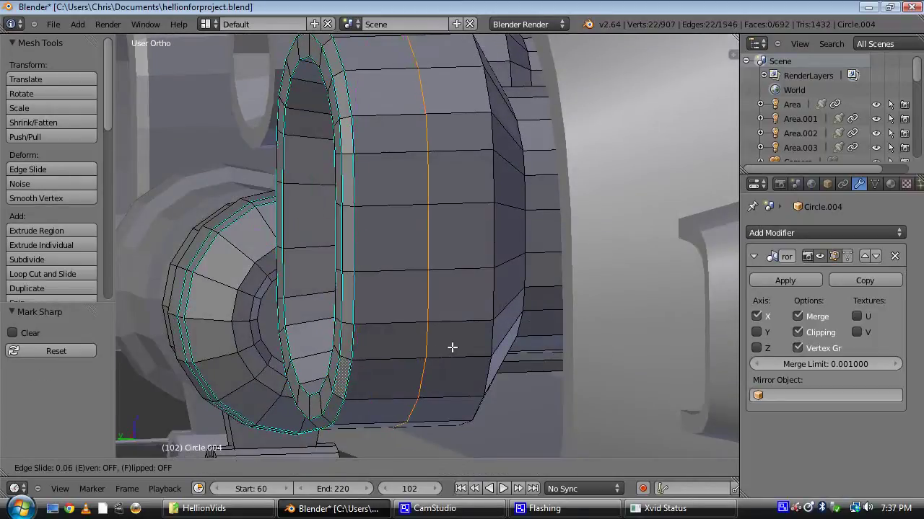
left_click(491, 351)
key("ctrl+r")
left_click(430, 312)
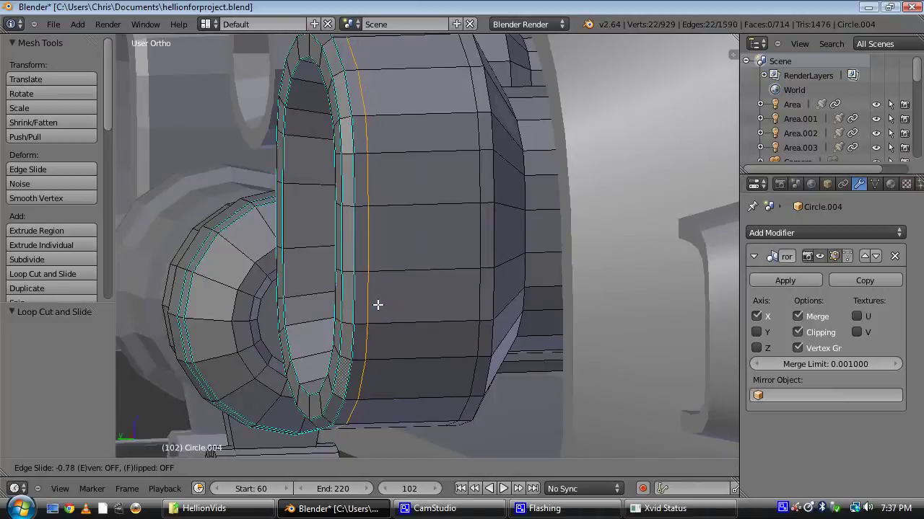
left_click(377, 305)
Step: Extrude the band of faces between the two new loops in place and scale it to 0.951 to recess it
key("ctrl+Tab")
left_click(418, 319)
right_click(421, 322, "alt")
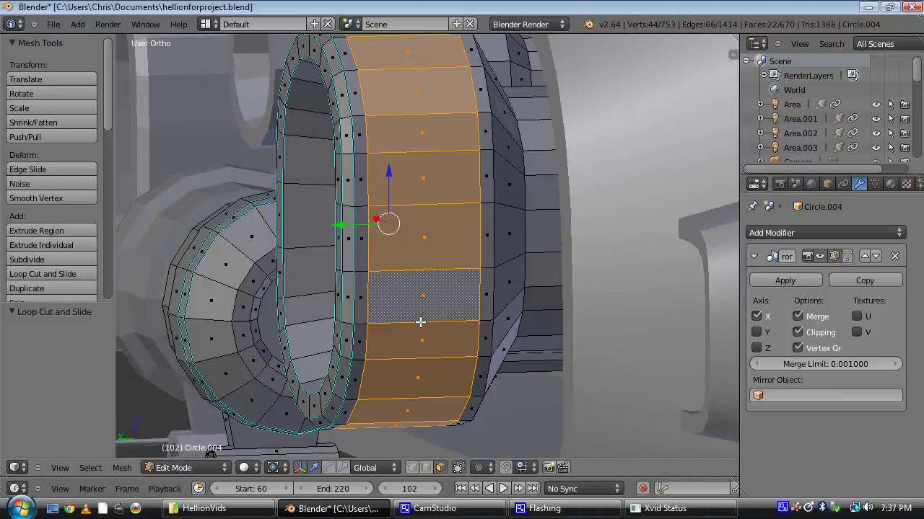
key("e")
right_click(534, 381)
key("s")
left_click(527, 375)
middle_click_drag(428, 293, 442, 309)
Step: Duplicate an edge of the central engine's collar and offset it 0.007602 along X and 0.02877 along Z, beside the round nozzle
middle_click_drag(364, 171, 405, 253, "shift")
scroll(405, 244, "up", 3)
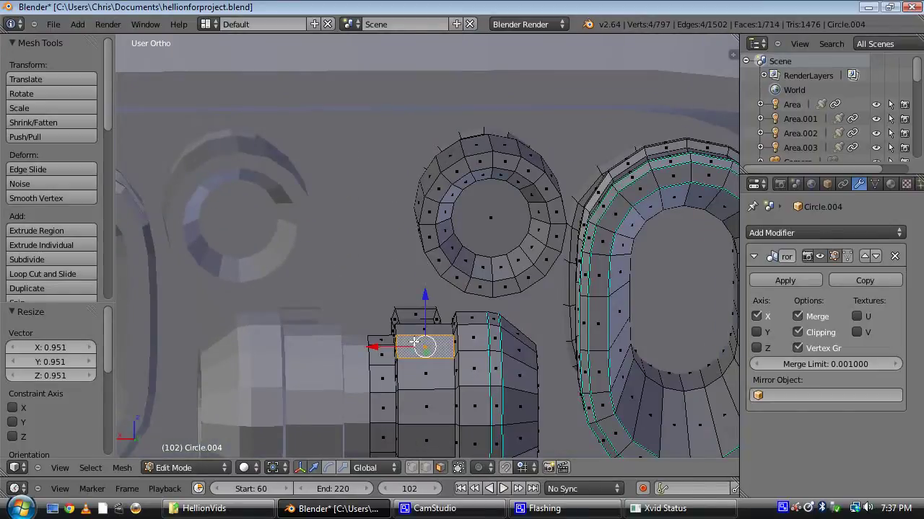
scroll(375, 236, "down", 4)
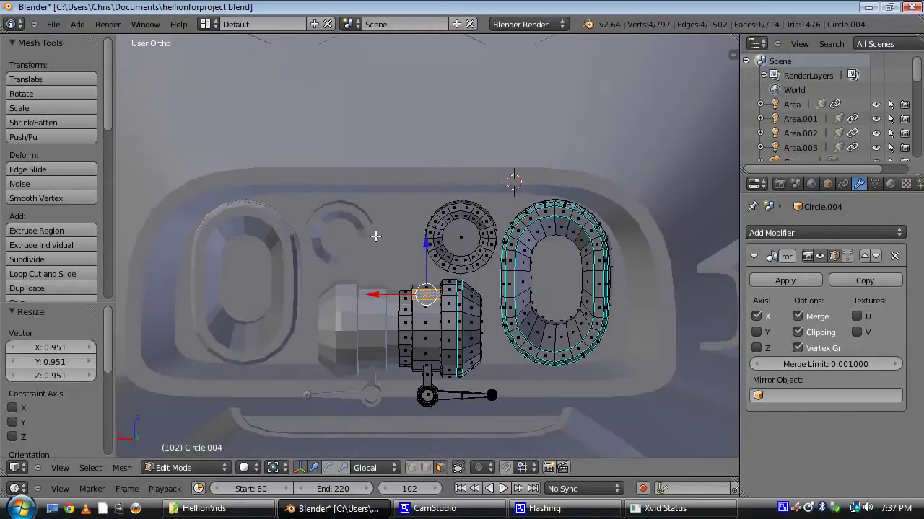
key("ctrl+KP_1")
scroll(429, 327, "up", 6)
key("ctrl+Tab")
left_click(442, 334)
key("shift+d")
left_click(429, 132)
middle_click_drag(429, 132, 449, 221, "shift")
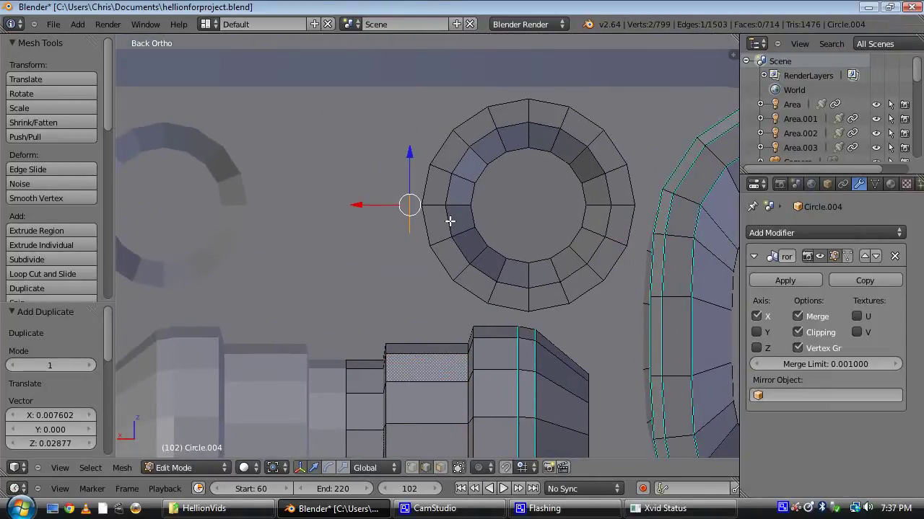
Step: Flatten the duplicated edge to 0 along Y and scale it to 3.607 along Z
key("s")
key("y")
key("0")
key("Return")
scroll(450, 222, "down", 3)
key("s")
key("z")
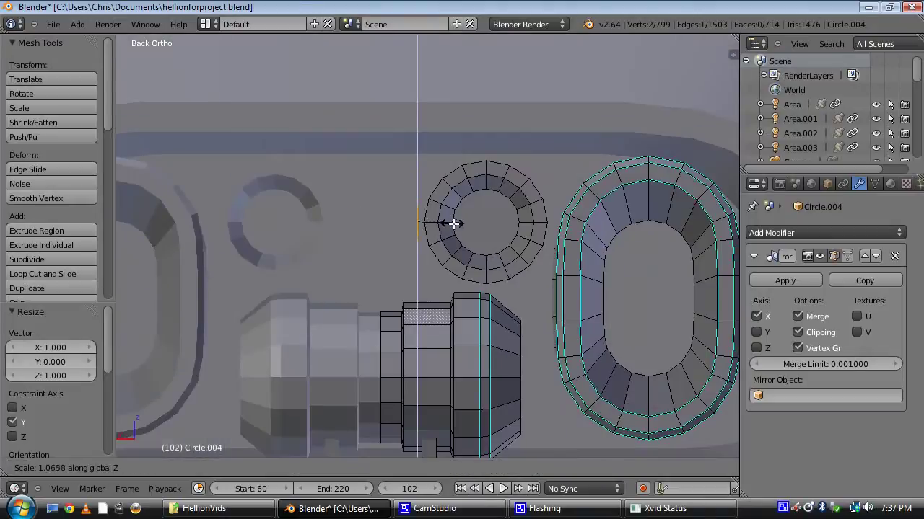
left_click(527, 266)
scroll(445, 225, "up", 3)
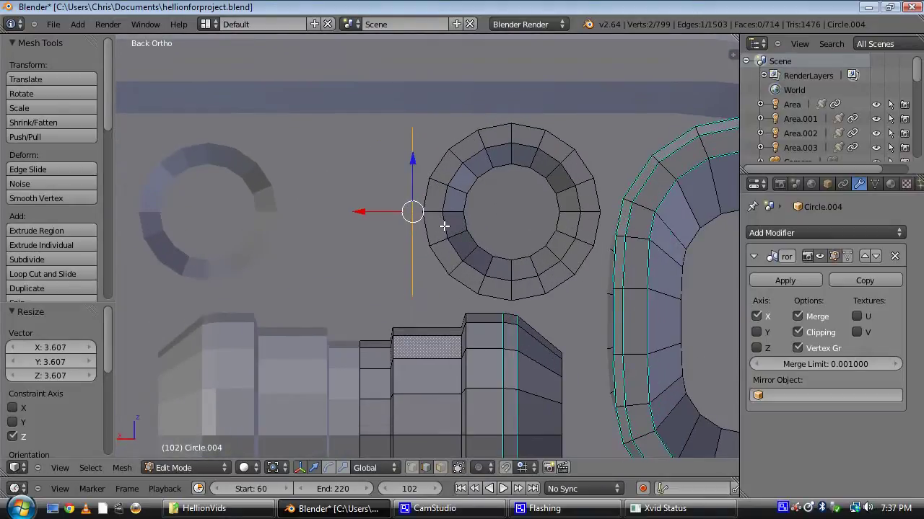
Step: Extrude the edge along X to the mirror plane and move the resulting rectangle -0.02625 along Y
key("e")
key("x")
left_click(286, 219)
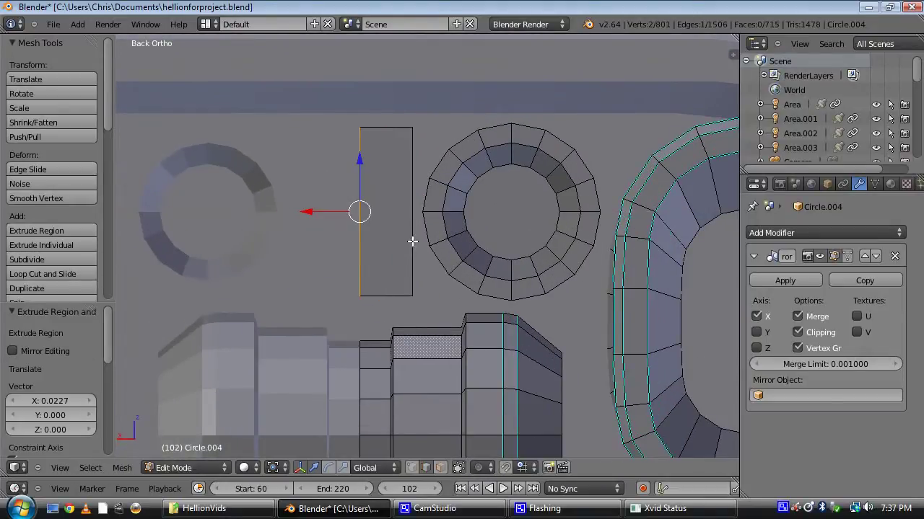
middle_click_drag(468, 272, 383, 277)
key("ctrl+l")
scroll(406, 297, "down", 6)
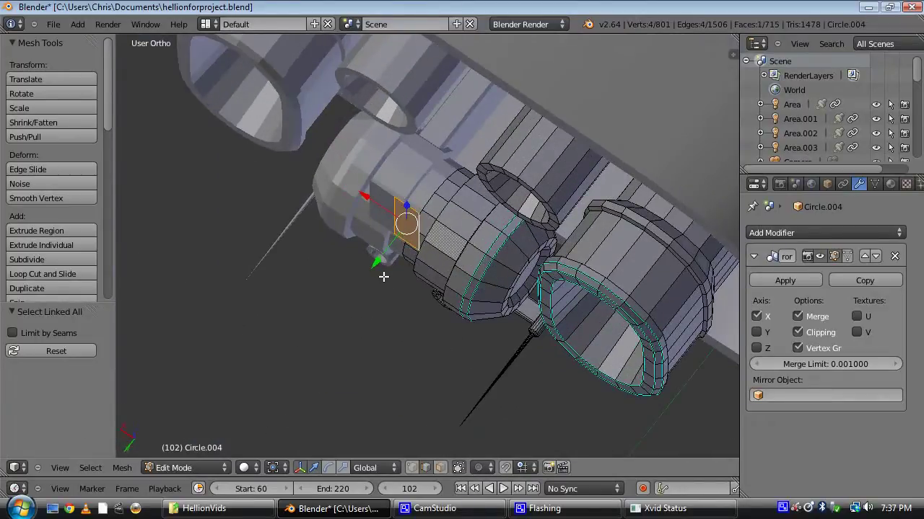
left_click_drag(374, 260, 427, 173)
middle_click_drag(431, 209, 419, 331)
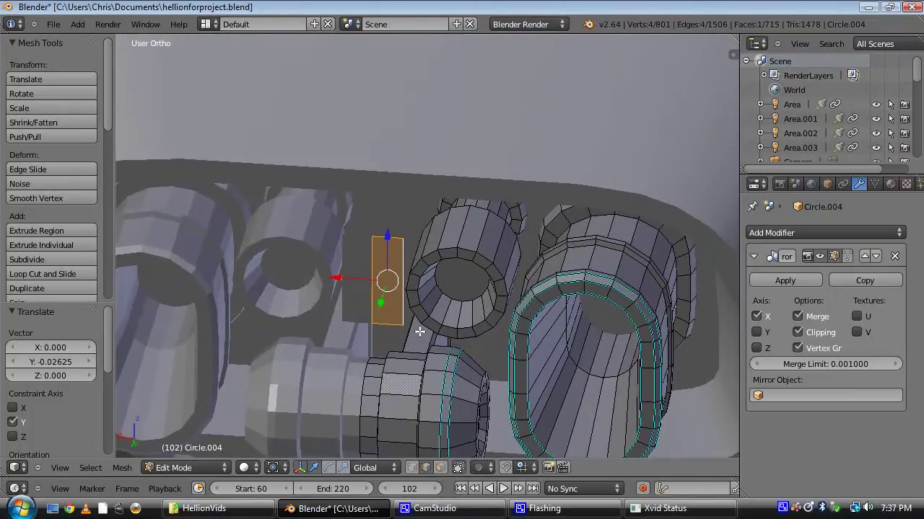
Step: Extrude the rectangle's three outer edges backward along Y into a block and shift the rear edges -0.001792 along X
right_click(375, 276, "shift")
key("e")
key("y")
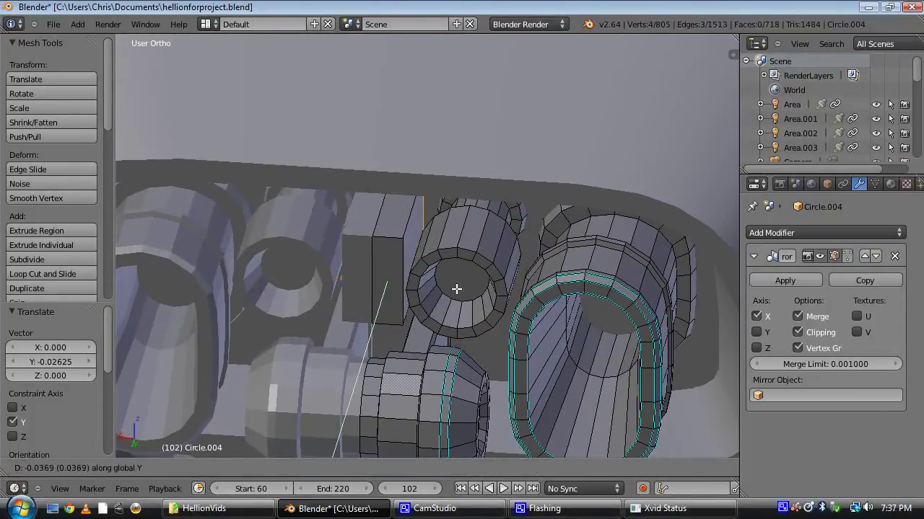
left_click(469, 272)
middle_click_drag(469, 272, 471, 228)
left_click_drag(387, 194, 394, 194)
middle_click_drag(394, 193, 407, 265)
scroll(398, 224, "up", 2)
Step: Delete the front face of the new block between the round nozzles
key("ctrl+Tab")
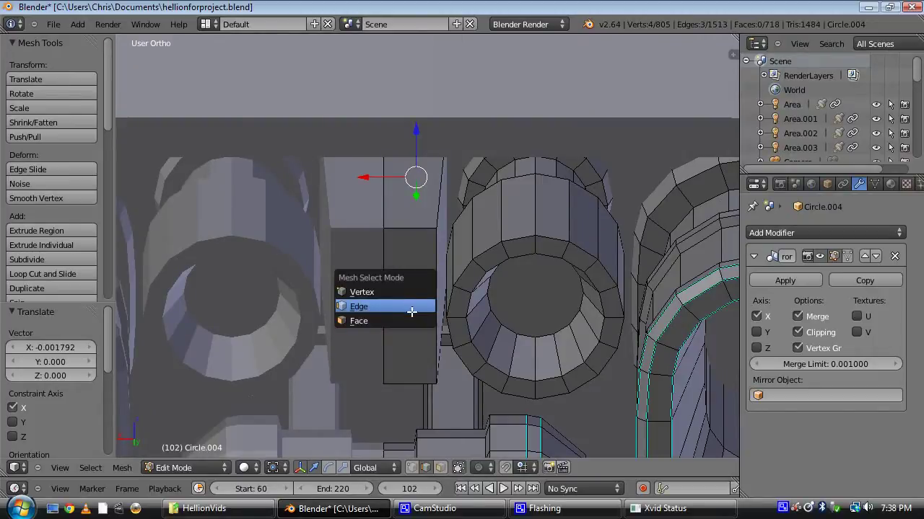
left_click(414, 320)
right_click(424, 283)
key("x")
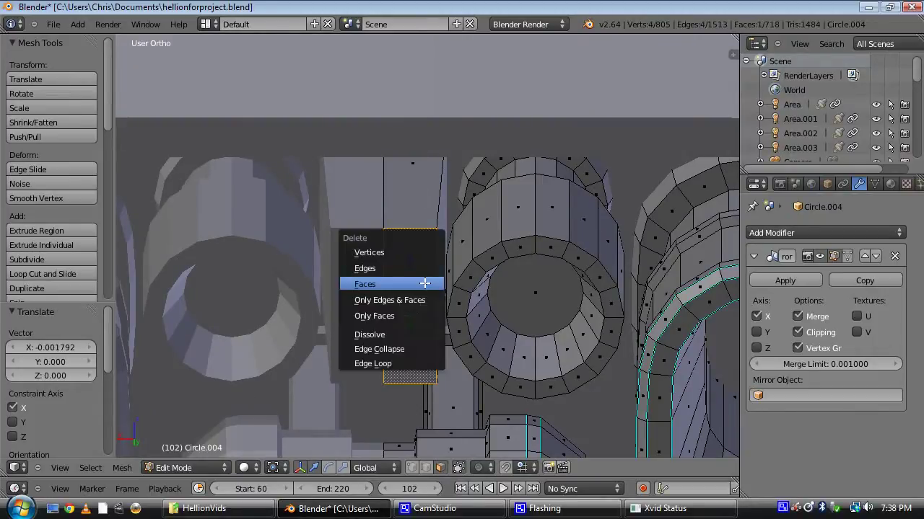
left_click(424, 284)
Step: Round the block's outer lengthwise corners with two successive bevels of 0.193 and 0.209
key("ctrl+Tab")
left_click(431, 241)
right_click(443, 251)
middle_click_drag(442, 251, 445, 342)
key("w")
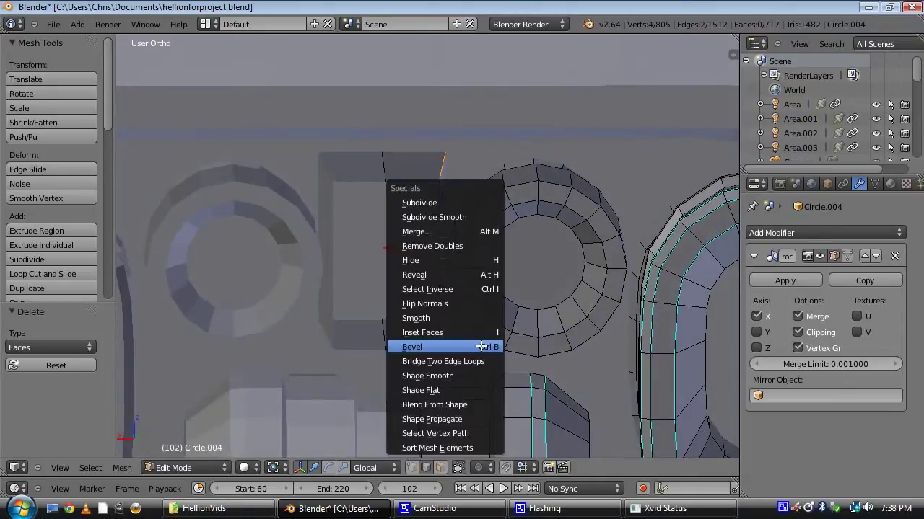
left_click(454, 344)
left_click(509, 360)
key("w")
left_click(494, 310)
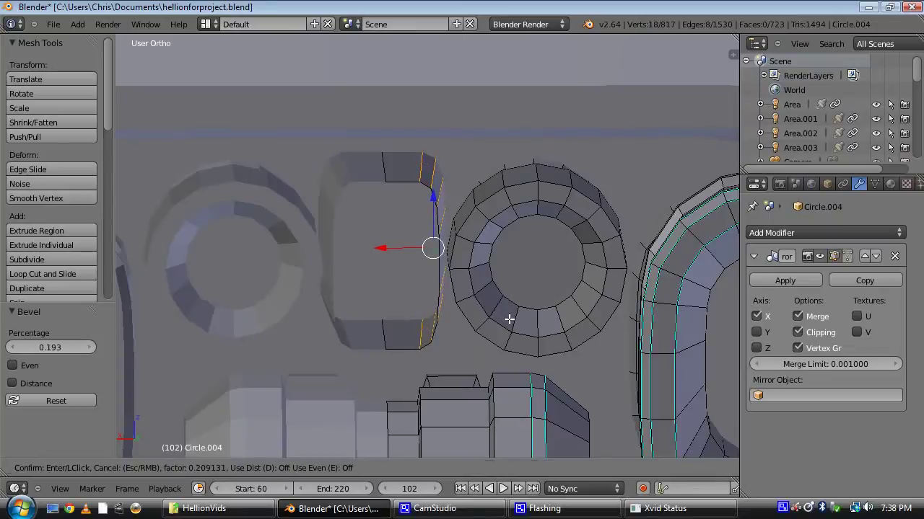
left_click(510, 318)
Step: Extrude the block's front edge loop inward as a scaled-down rim and shift it 0.001348 along X
right_click(434, 279, "alt")
middle_click_drag(435, 279, 449, 299)
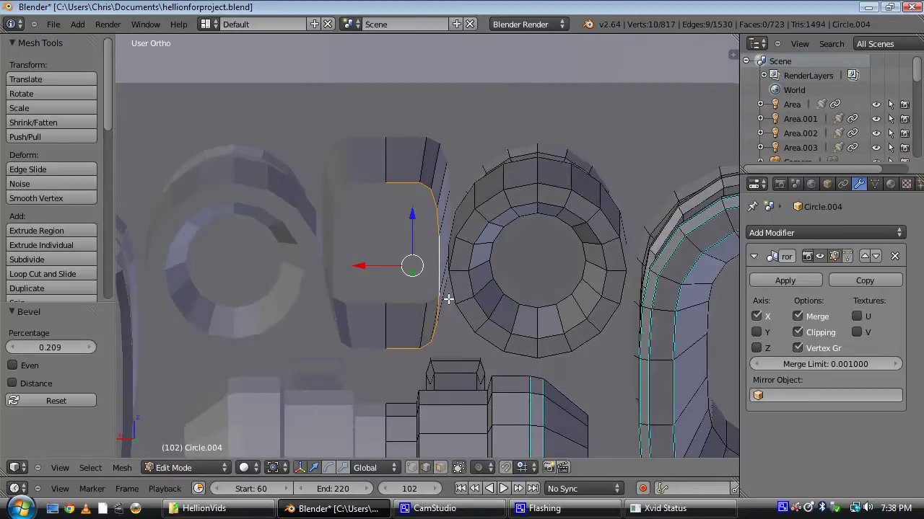
key("e")
key("Escape")
key("s")
left_click(467, 334)
left_click_drag(390, 264, 380, 264)
middle_click_drag(380, 265, 383, 295)
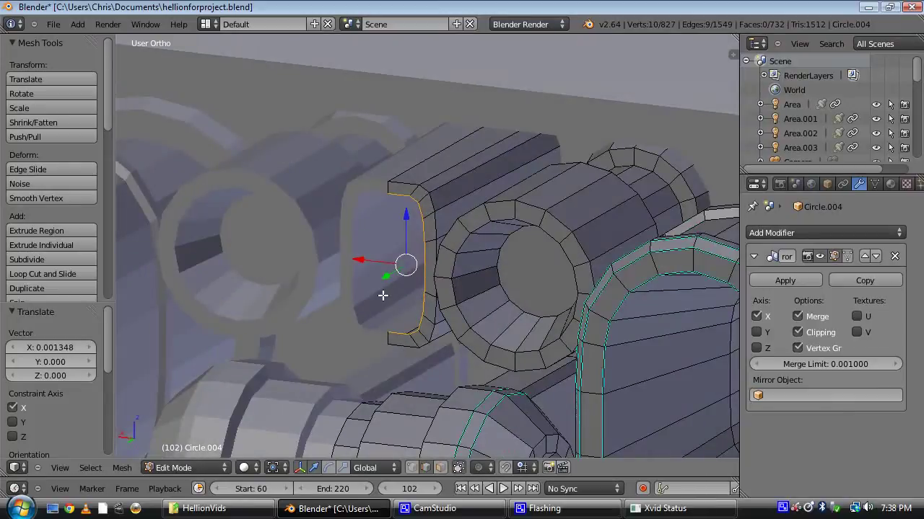
Step: Extrude the rim's inner loop into the block, shrink and shift it, and close it with a face
key("f")
left_click(435, 311)
middle_click_drag(445, 314, 440, 254)
key("s")
left_click(510, 316)
left_click_drag(416, 244, 409, 243)
Step: Inspect the new centre block in Object Mode and examine the empty side recess beside the engine cluster
middle_click_drag(409, 244, 459, 318)
key("Tab")
scroll(465, 321, "down", 5)
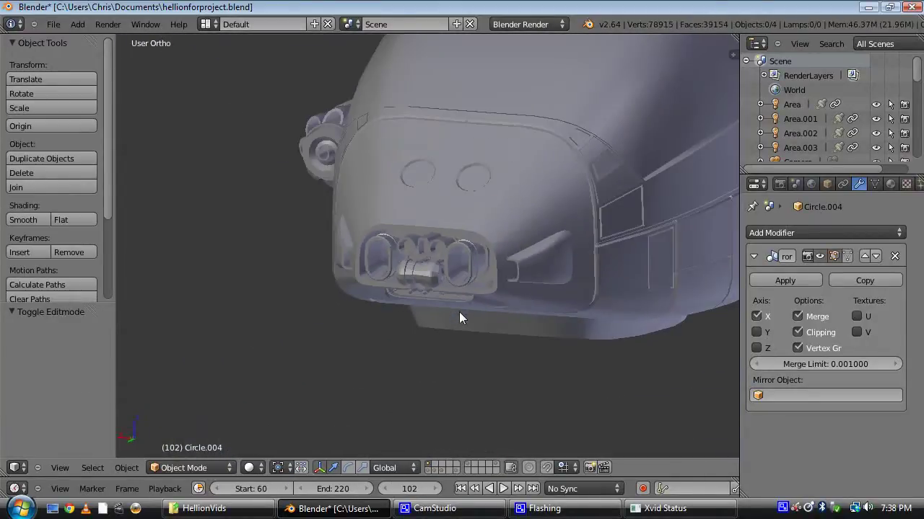
scroll(446, 356, "up", 3)
key("Tab")
scroll(447, 335, "up", 4)
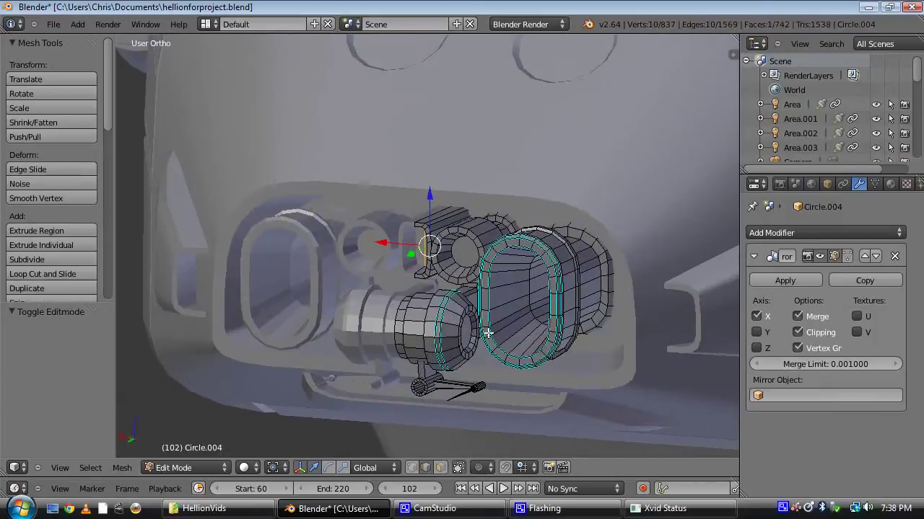
middle_click_drag(530, 347, 590, 276)
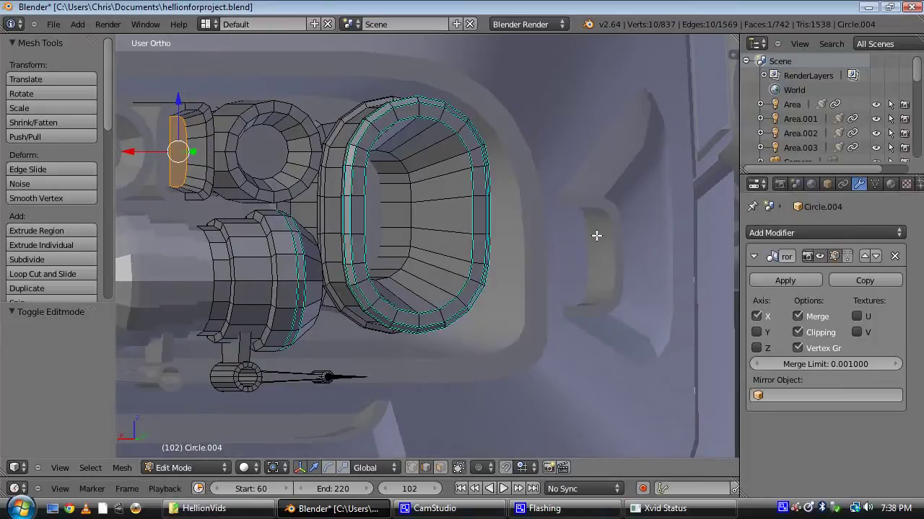
scroll(596, 233, "down", 4)
middle_click_drag(596, 233, 530, 281)
Step: Duplicate a ring of faces from the probe's small cylinder and move the copy -0.04038 along X
scroll(452, 353, "up", 7)
middle_click_drag(376, 312, 437, 353)
scroll(386, 301, "up", 5)
right_click(353, 200, "alt")
key("shift+d")
right_click(450, 294)
left_click_drag(310, 301, 660, 346)
scroll(586, 303, "down", 7)
middle_click_drag(585, 303, 471, 275)
scroll(470, 274, "down", 2)
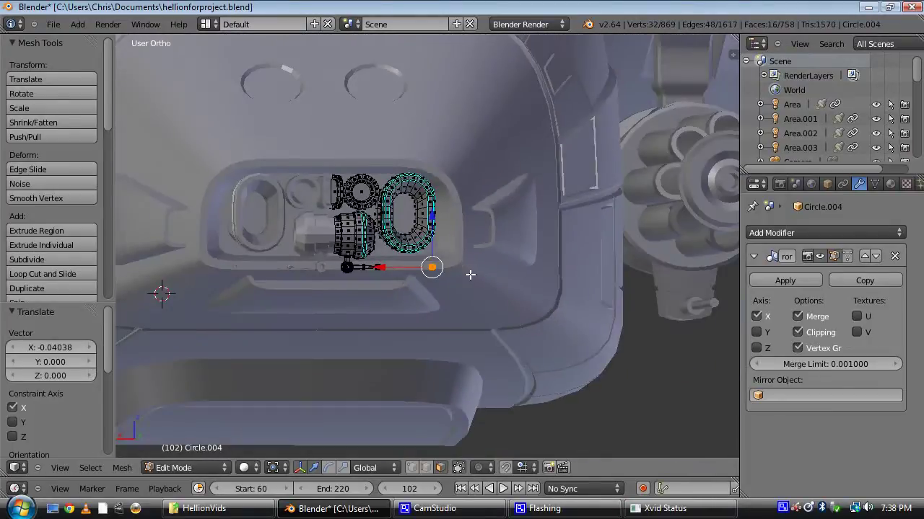
Step: Move the copied ring -0.04030 along X and 0.03045 along Z to the side recess, and enlarge it
key("ctrl+KP_1")
scroll(471, 275, "up", 6)
middle_click_drag(567, 300, 387, 354, "shift")
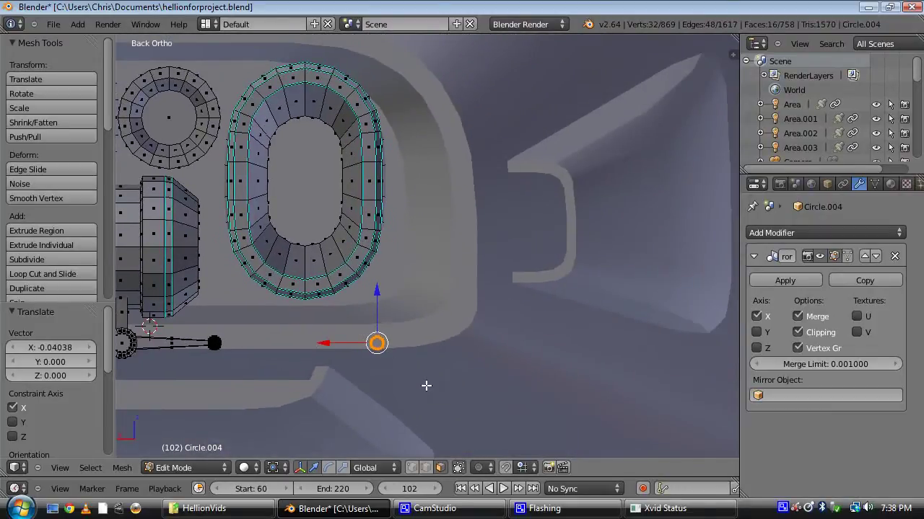
key("g")
left_click(581, 259)
key("s")
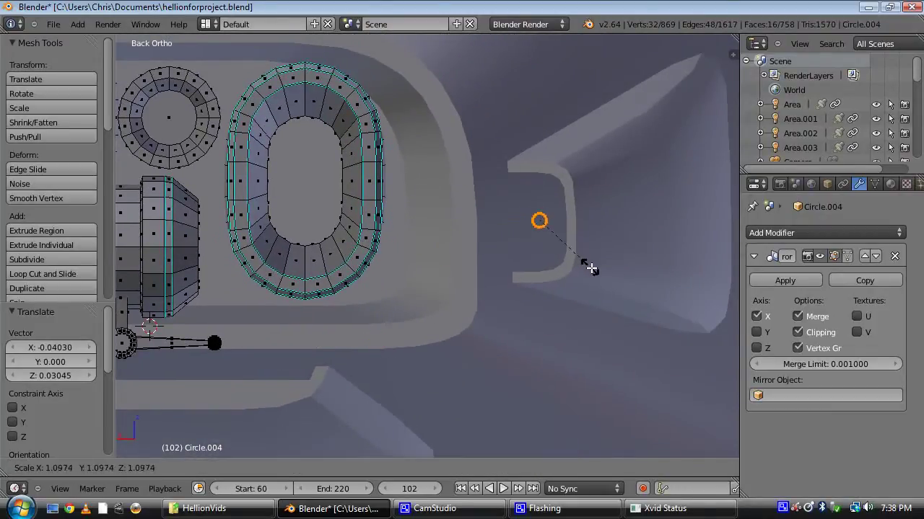
left_click(692, 325)
Step: Slide the enlarged ring along Y into the side recess
middle_click_drag(612, 183, 324, 295)
left_click_drag(298, 272, 398, 269)
scroll(398, 268, "up", 4)
Step: Extrude the cylinder's rear edge loop in place and scale it to 1.534 to form a flange
mouse_move(398, 268)
middle_mouse_down()
mouse_move(511, 259)
mouse_move(442, 235)
mouse_move(413, 283)
mouse_move(418, 267)
middle_mouse_up()
key("ctrl+Tab")
left_click(433, 220)
right_click(443, 218)
key("e")
right_click(468, 282)
key("s")
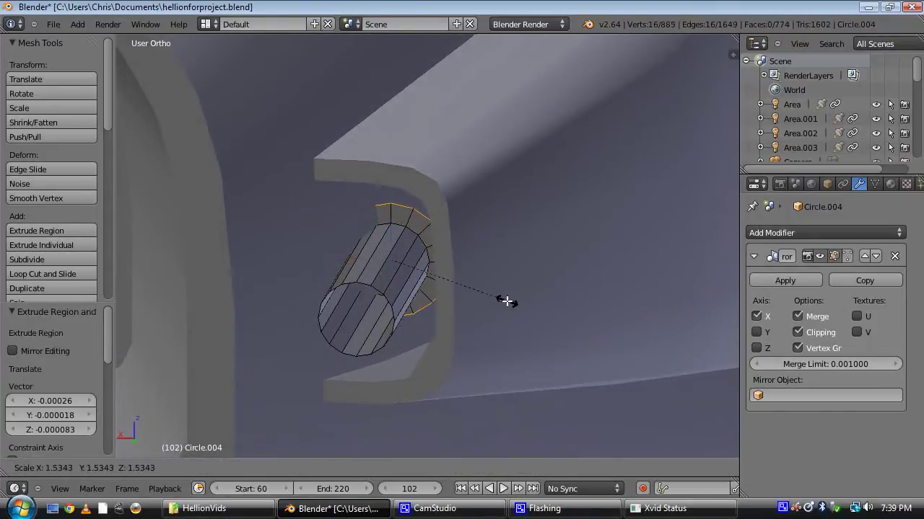
left_click(505, 300)
Step: Extrude the flange's outer loop -0.0382 along Y into the recess
middle_click_drag(471, 282, 443, 290)
key("e")
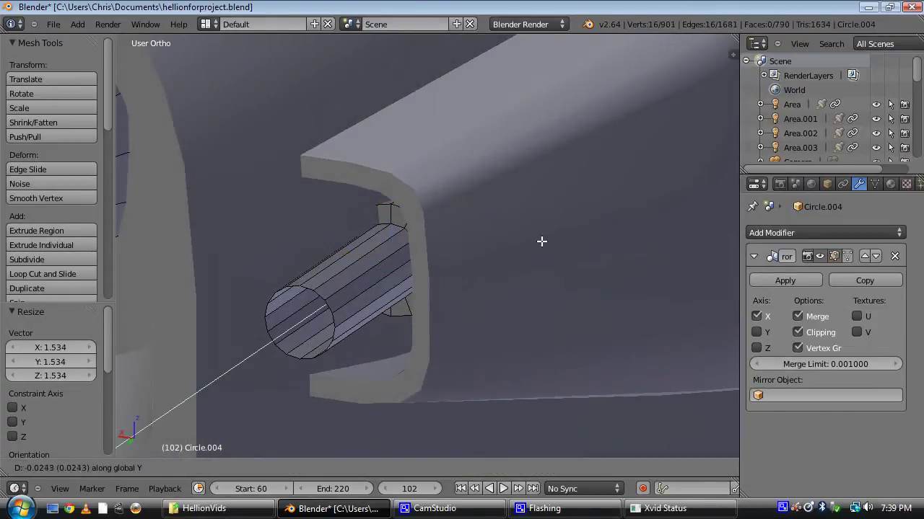
left_click(532, 245)
Step: Pull the cylinder's front edge loop outward along Y to lengthen the barrel, and move it back by -0.06220
middle_click_drag(533, 245, 425, 321)
key("e")
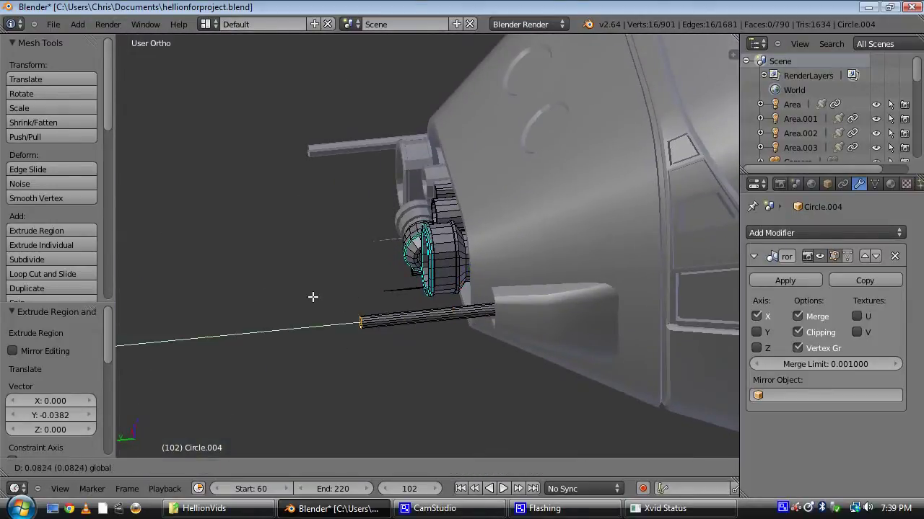
left_click_drag(299, 297, 299, 297)
scroll(334, 305, "down", 5)
middle_click_drag(334, 305, 370, 311)
scroll(377, 268, "up", 2)
left_click_drag(325, 315, 389, 314)
mouse_move(390, 315)
middle_mouse_down()
mouse_move(340, 283)
mouse_move(388, 306)
middle_mouse_up()
scroll(388, 307, "up", 6)
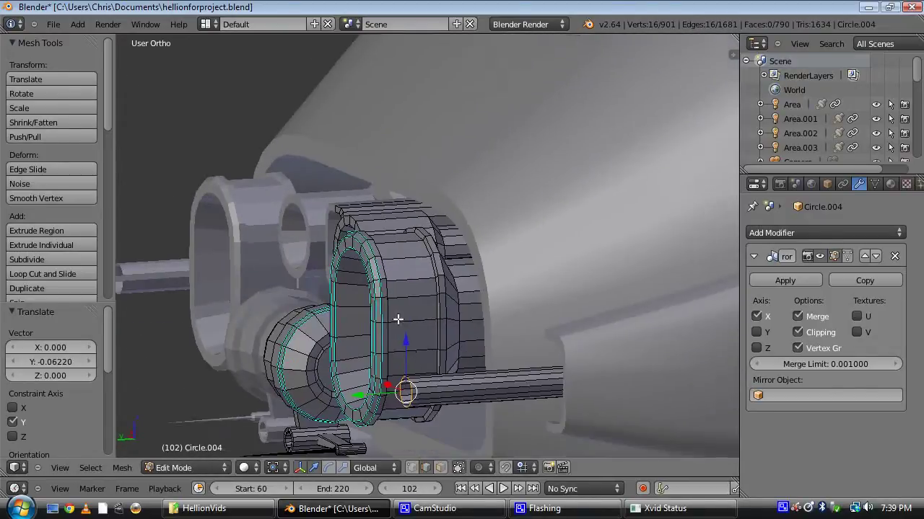
Step: Extrude the barrel's front edge loop in place and scale it to 0.554 to form an inner ring
middle_click_drag(449, 365, 437, 324, "shift")
key("e")
right_click(471, 343)
key("s")
left_click(403, 342)
middle_click_drag(344, 334, 435, 334)
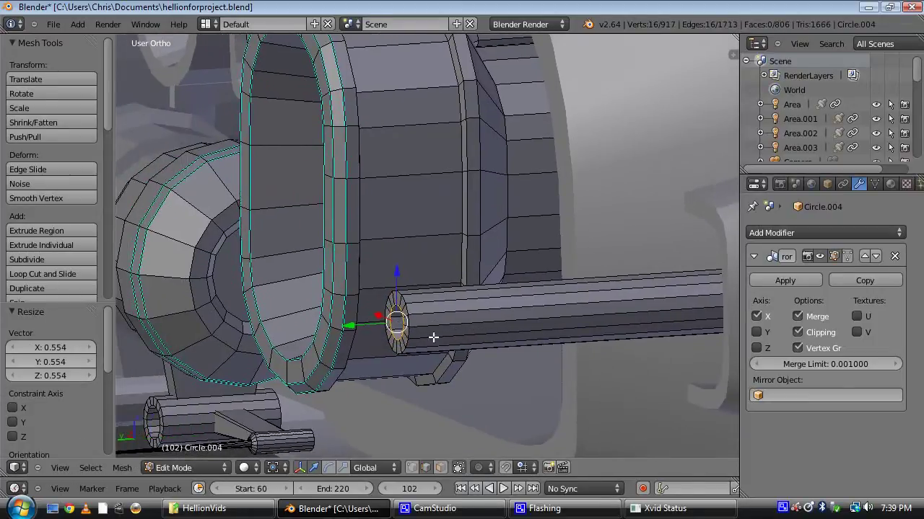
Step: Extrude the inner ring 0.01557 along Y into a narrower tapered tip and cap its end with a face
key("e")
key("y")
left_click(336, 335)
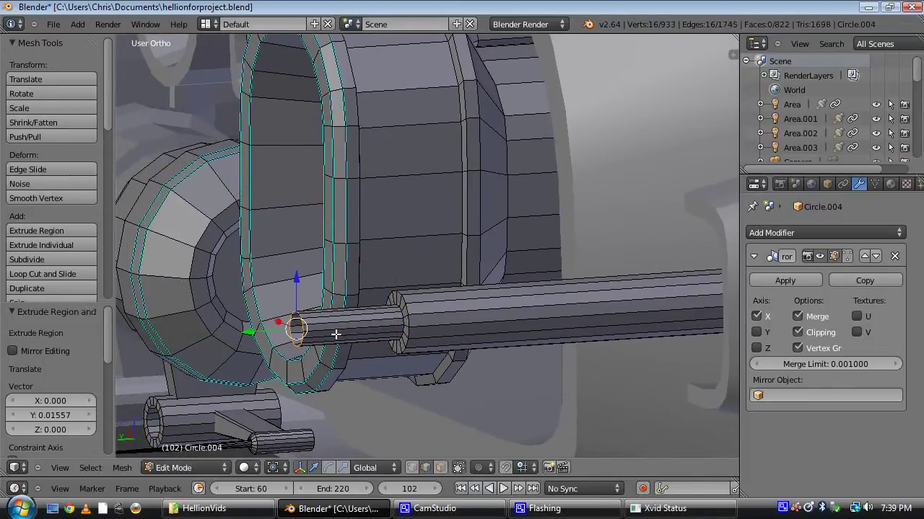
key("s")
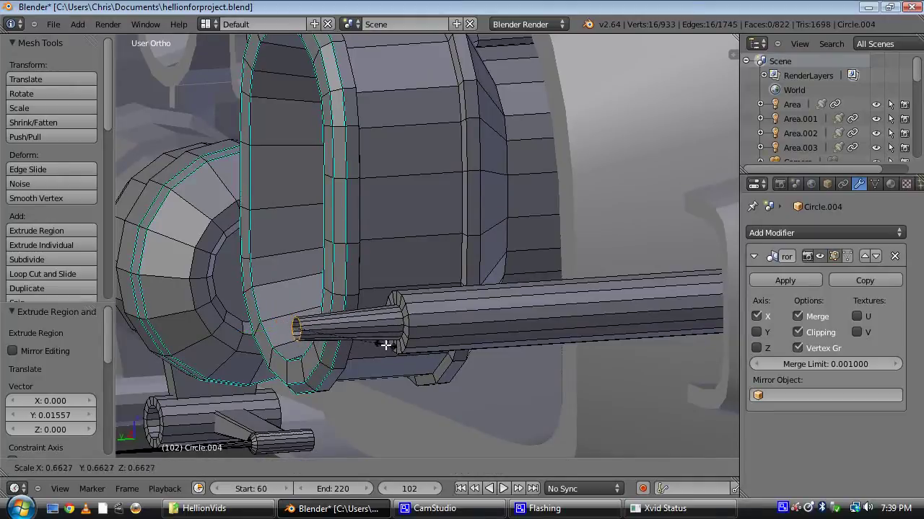
left_click(374, 342)
key("f")
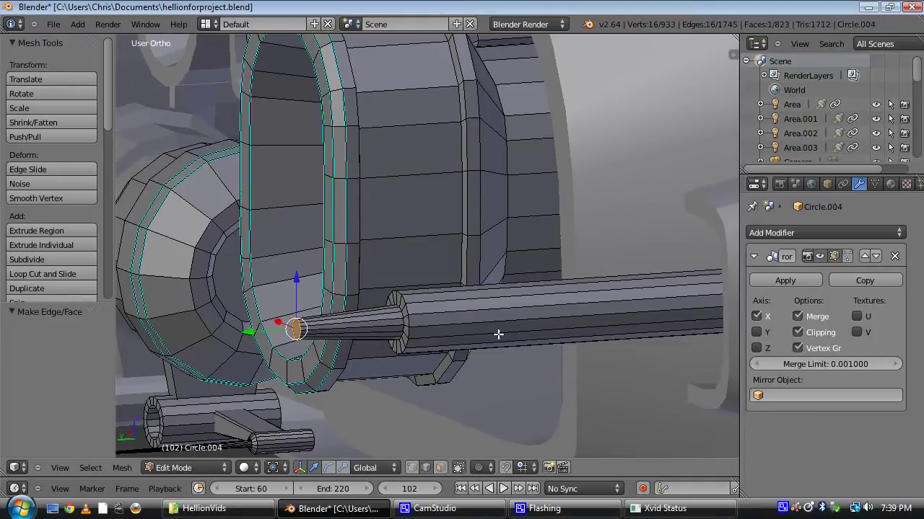
Step: Cut two edge loops around the barrel, extrude the band between them in place and scale it to 0.660
key("ctrl+r")
scroll(498, 334, "up", 1)
left_click(498, 334)
middle_click_drag(549, 342, 501, 381)
key("e")
right_click(540, 385)
key("s")
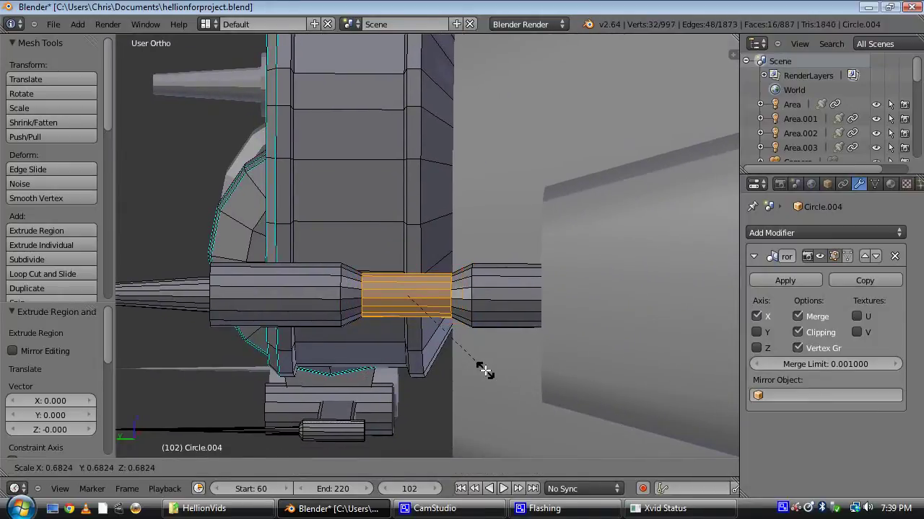
left_click(482, 371)
Step: Stretch the barrel's narrowed middle band by 1.276 along Y
key("s")
key("y")
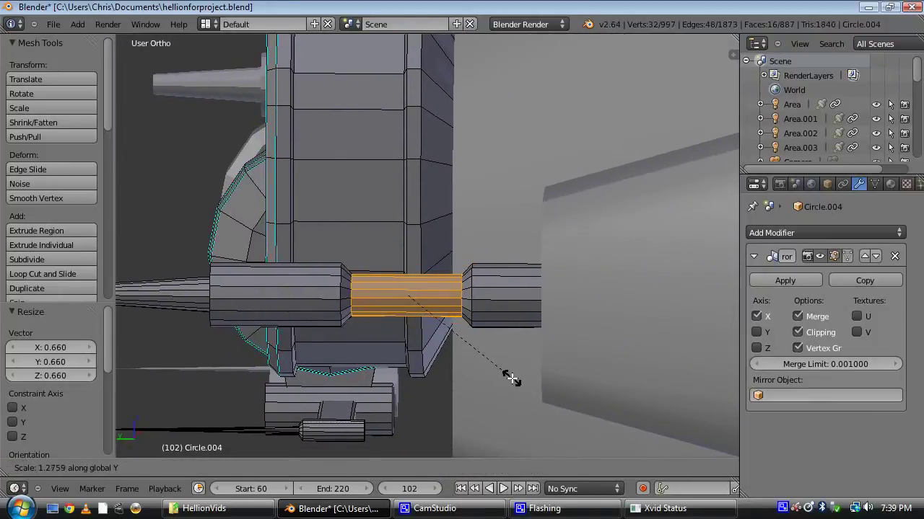
left_click(511, 378)
scroll(406, 303, "down", 3)
middle_click_drag(310, 279, 375, 258)
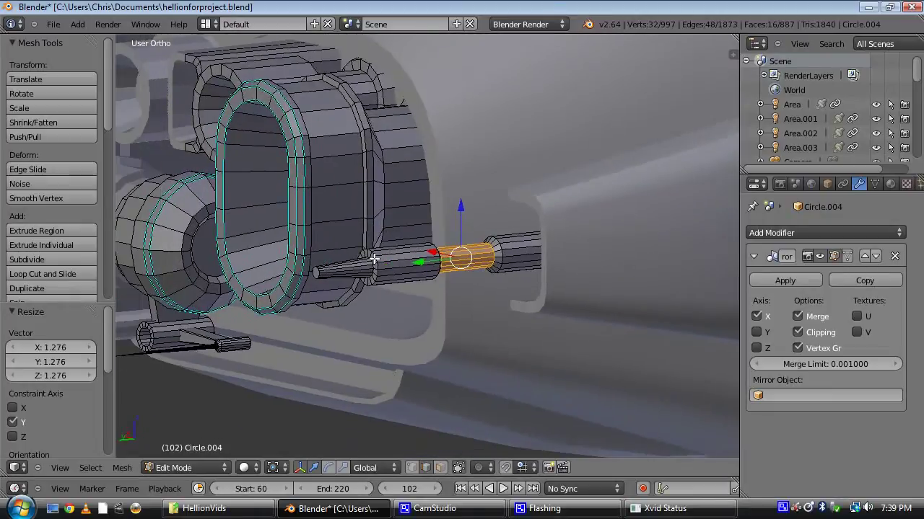
Step: Chamfer the barrel's front rim by cutting a loop on each side of it and deleting the original rim edge loop
scroll(374, 258, "up", 3)
scroll(450, 310, "up", 6)
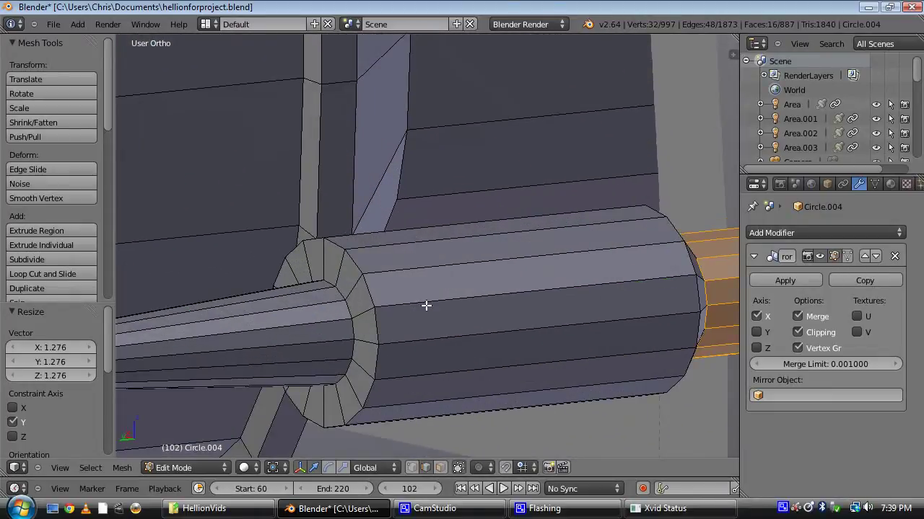
key("ctrl+r")
left_click(427, 307)
left_click(300, 312)
key("ctrl+r")
left_click(366, 315)
left_click(368, 316)
right_click(378, 326, "alt")
key("x")
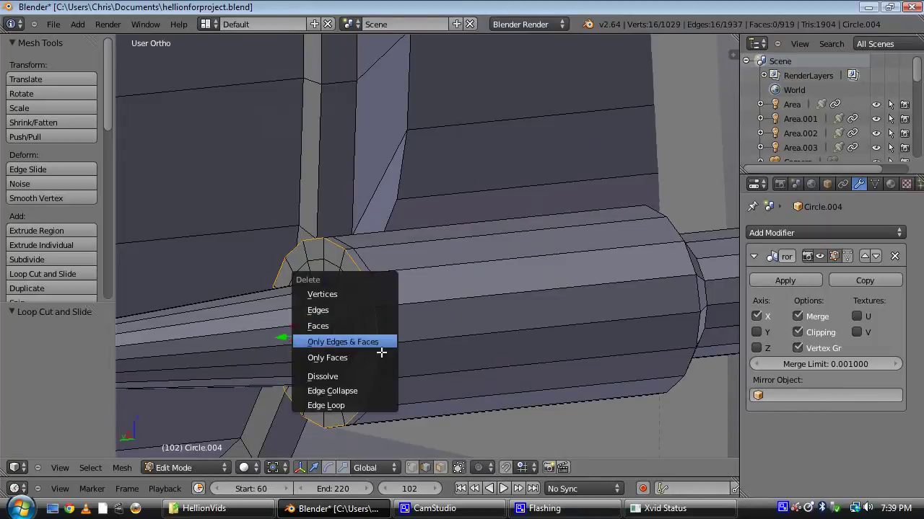
left_click(381, 405)
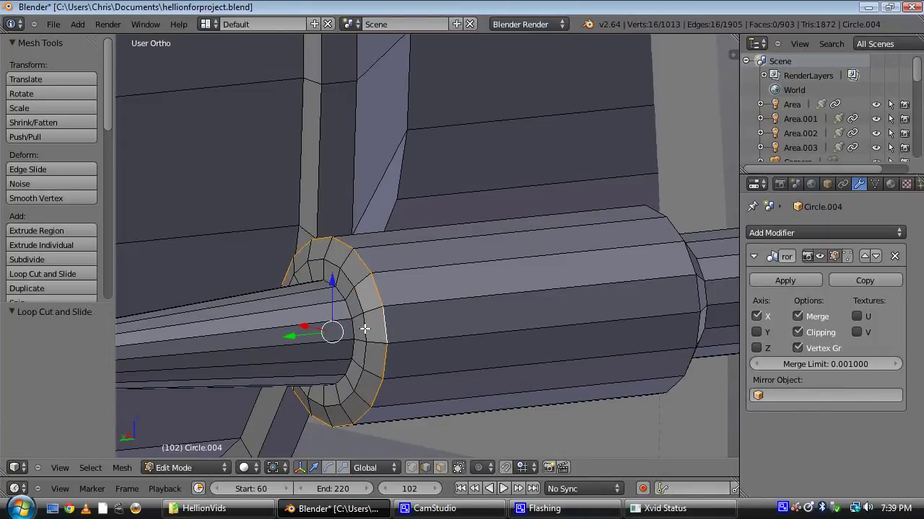
Step: Mark the two chamfer edge loops on the barrel's front rim as sharp and leave Edit Mode
key("ctrl+e")
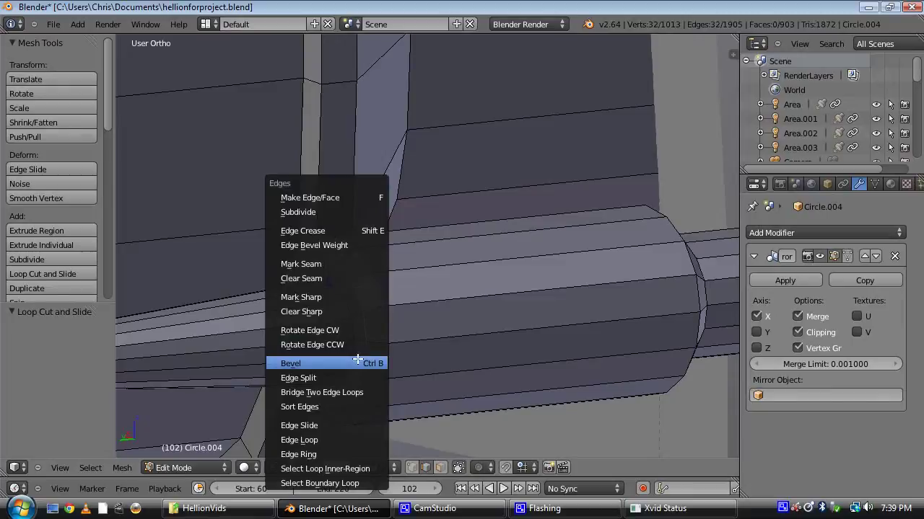
left_click(317, 297)
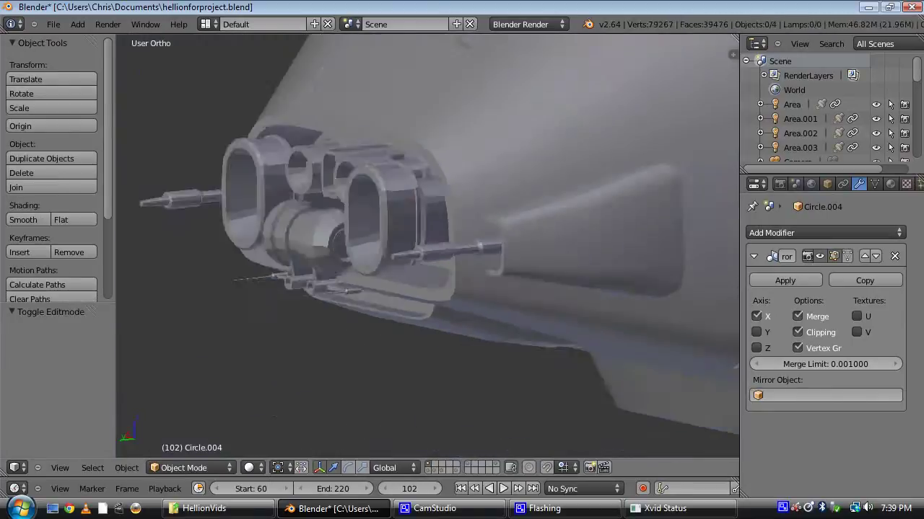
scroll(426, 291, "down", 9)
middle_click_drag(427, 291, 429, 344)
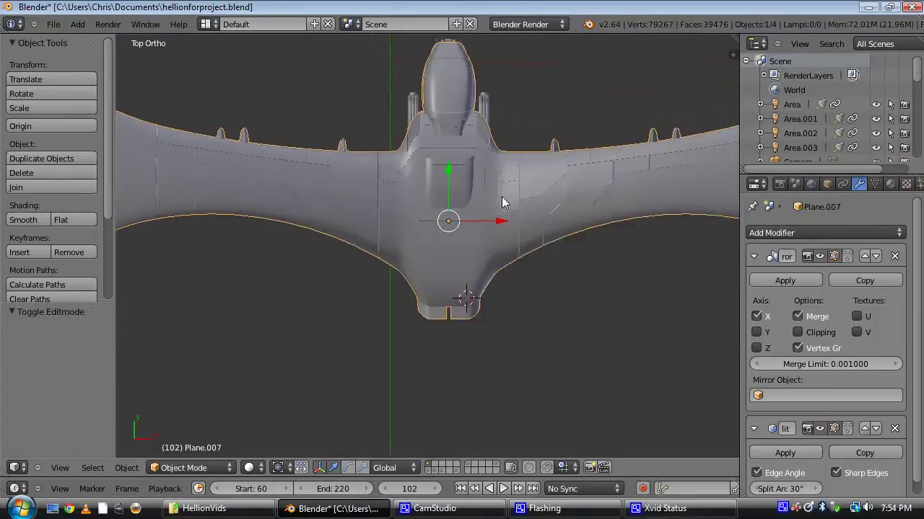
Step: Delete two adjacent faces beside the centre line on the hull's rear upper surface to open a hole
scroll(501, 199, "up", 4)
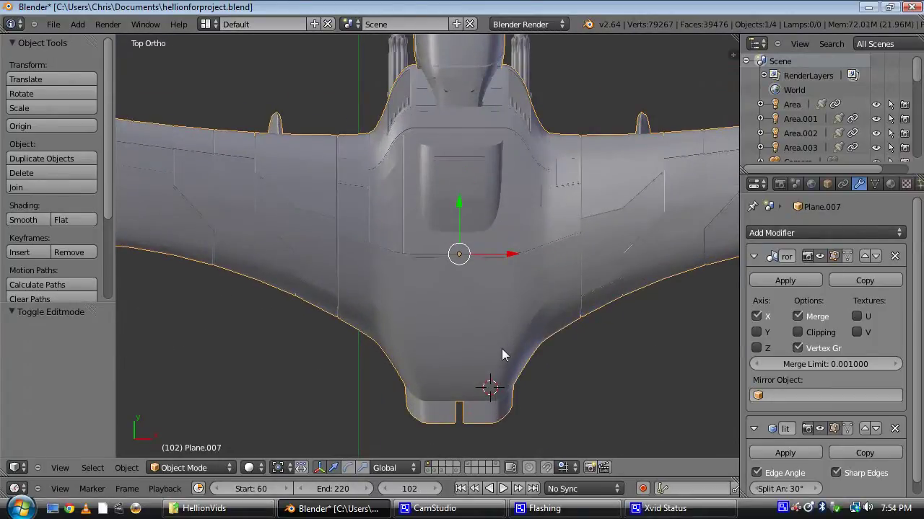
key("Tab")
scroll(443, 368, "up", 8)
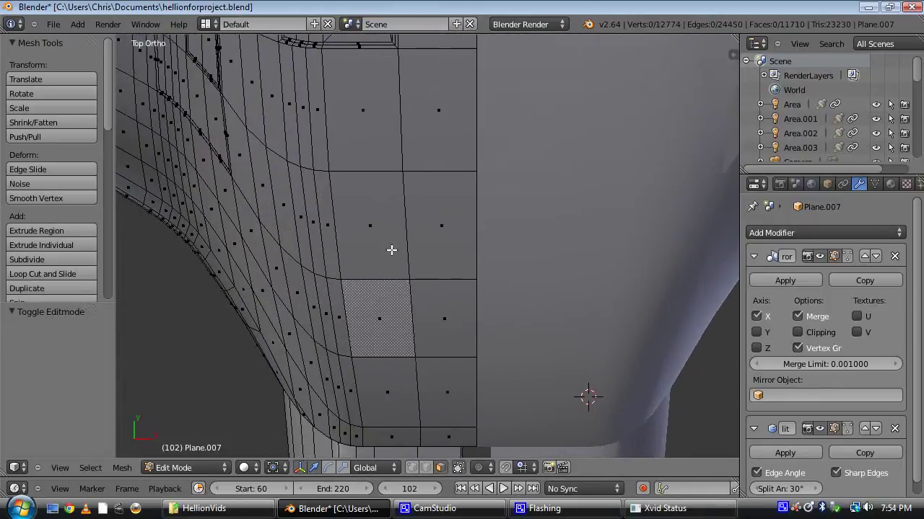
middle_click_drag(392, 250, 395, 250, "shift")
right_click(375, 245, "shift")
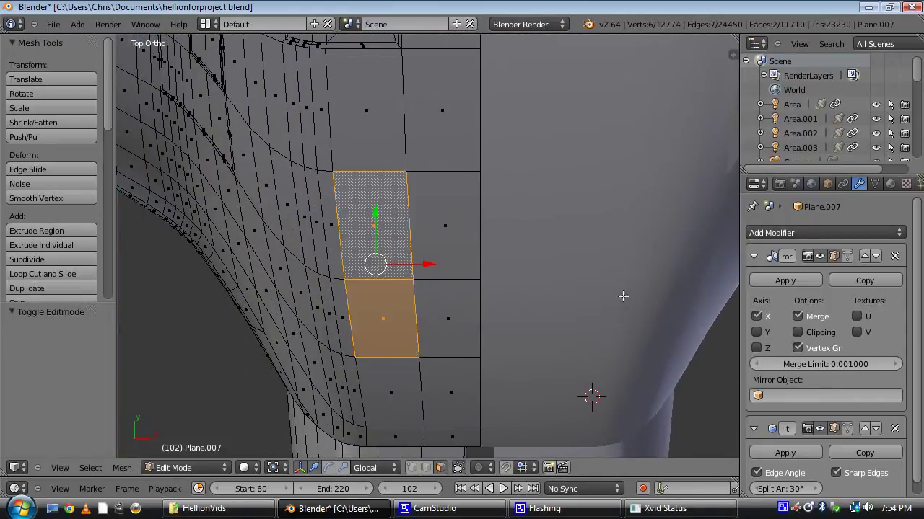
scroll(438, 257, "up", 1)
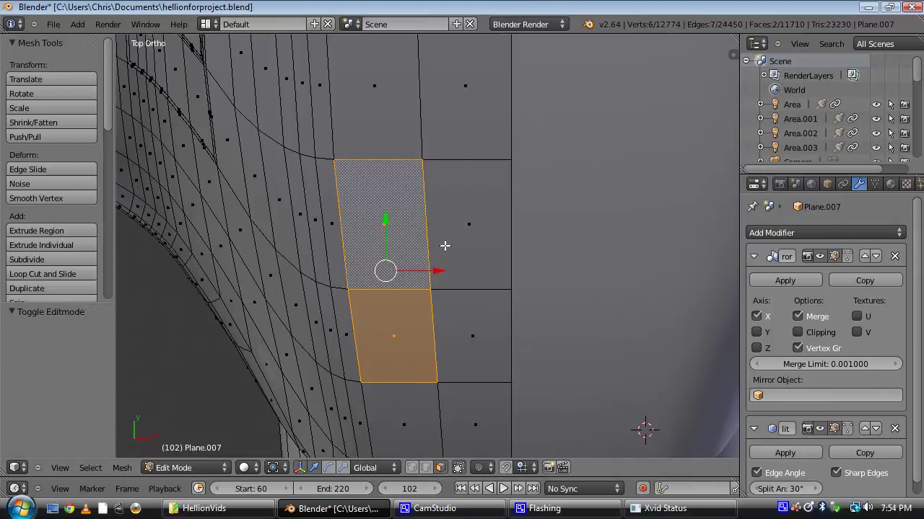
key("x")
left_click(432, 168)
Step: Duplicate the hole's border edges in place, enlarge the copy slightly and scale it by 1.078 along X
key("ctrl+Tab")
left_click(427, 230)
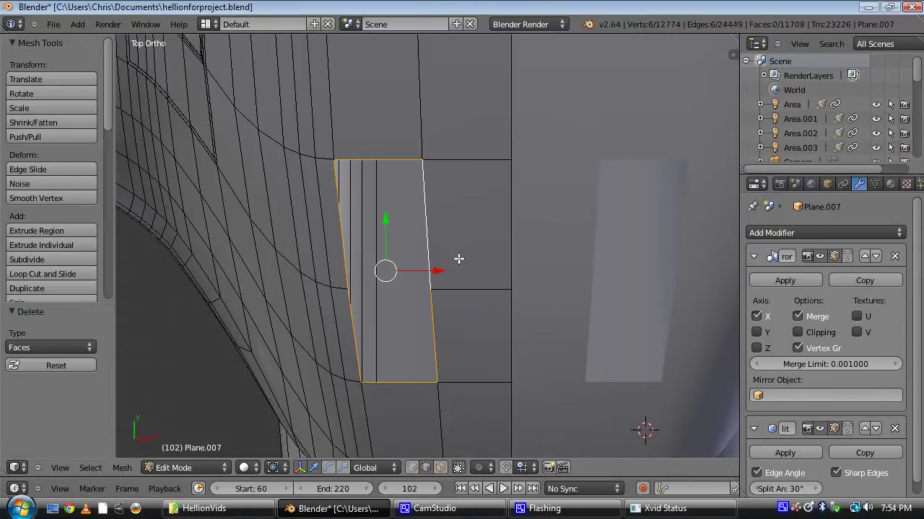
key("shift+d")
right_click(503, 289)
key("s")
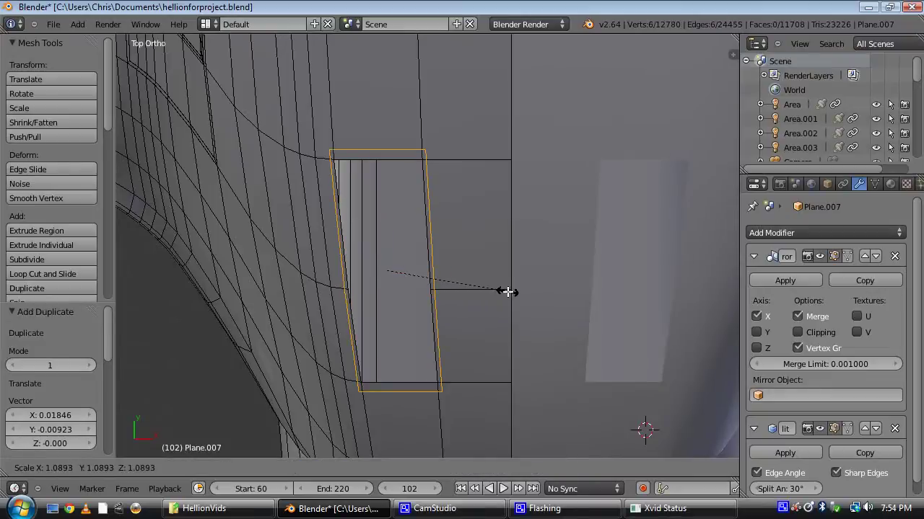
left_click(493, 284)
key("s")
key("x")
left_click(496, 281)
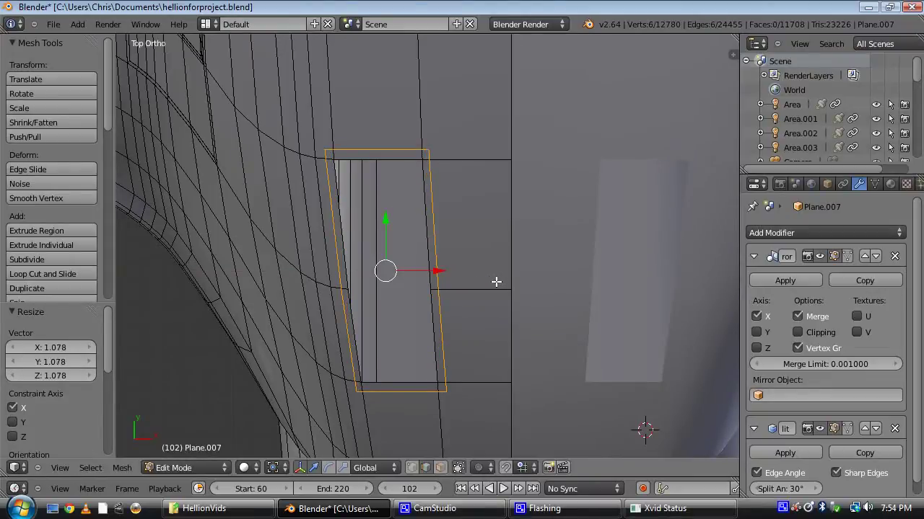
Step: Extrude the duplicated border and scale it to 0.827 to form a flat frame, adjusting its inner width along X
key("e")
left_click(497, 279)
key("s")
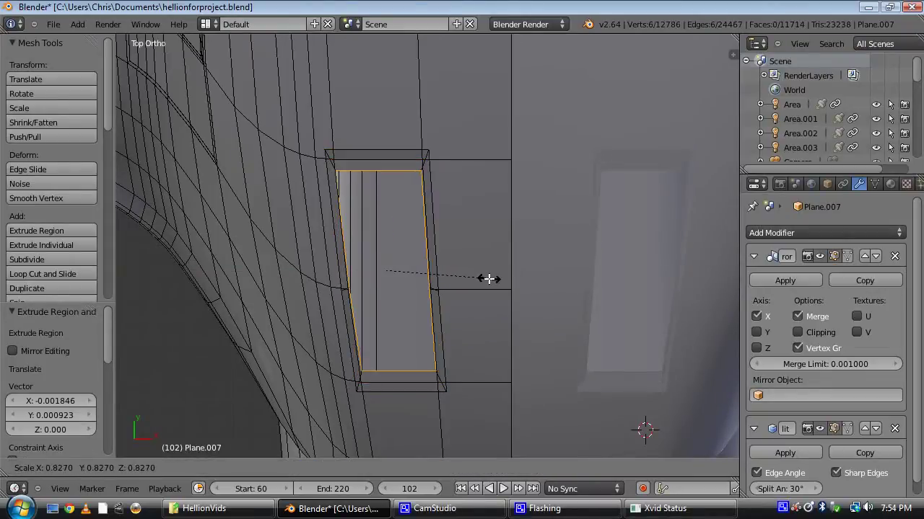
left_click(488, 278)
key("s")
key("x")
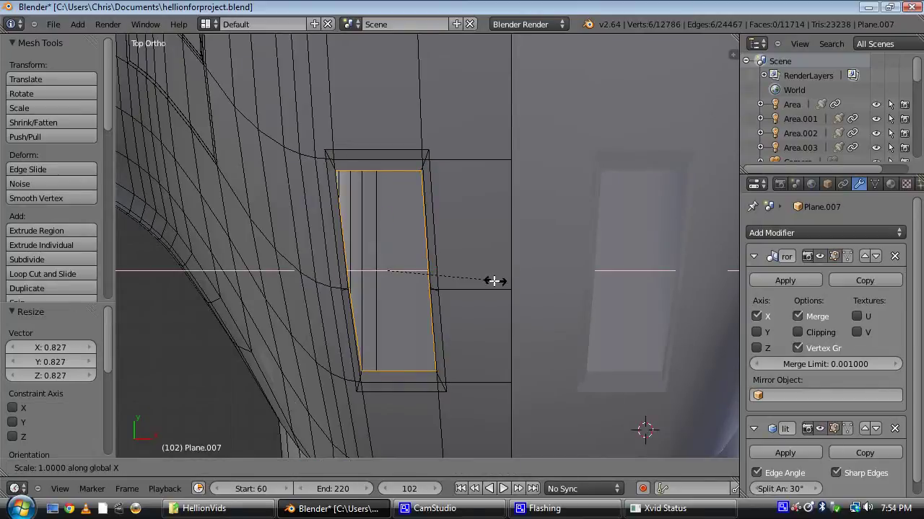
left_click(485, 281)
Step: Select the whole linked frame and raise it 0.005821 along Z above the hull
middle_click_drag(485, 281, 473, 307)
key("ctrl+l")
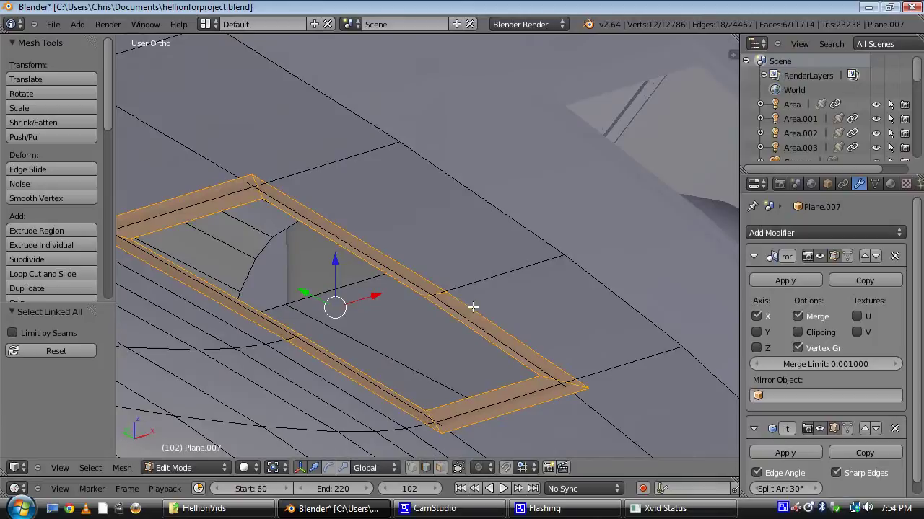
key("g")
key("z")
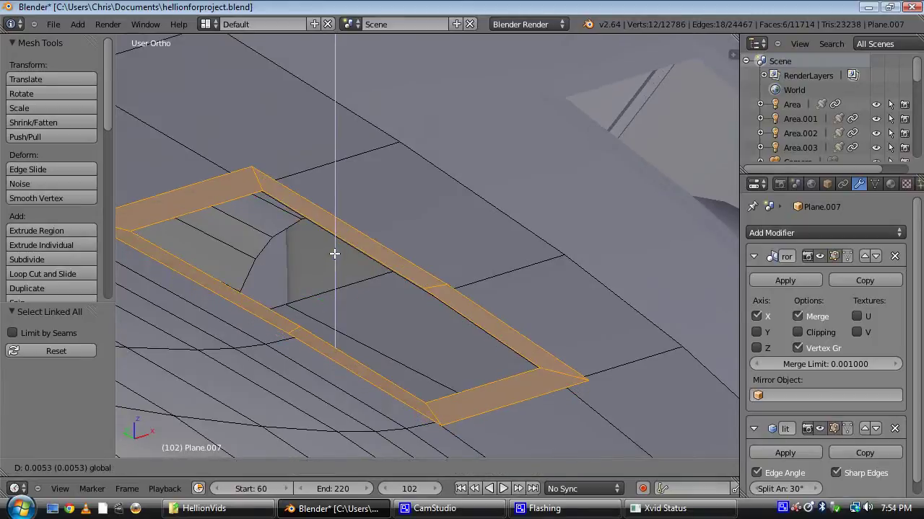
left_click(394, 335)
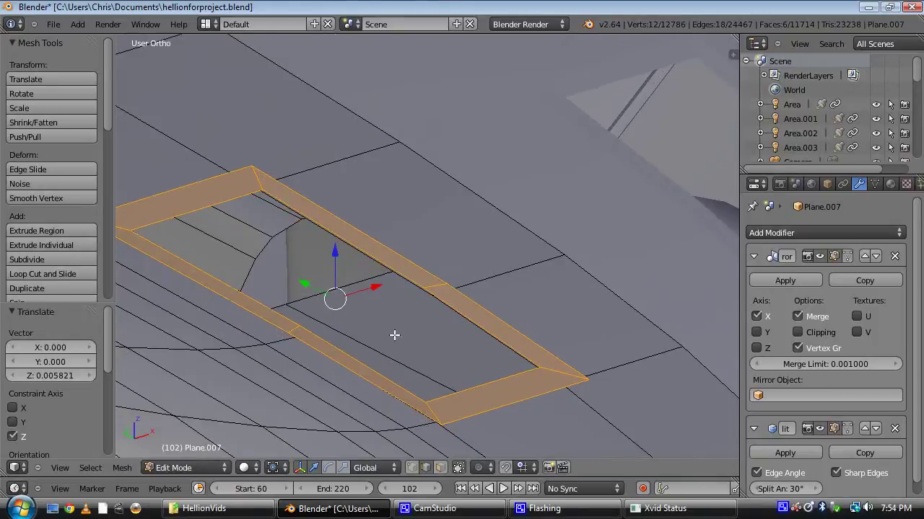
Step: Select the frame's four diagonal corner edges and bevel them by 0.117
right_click(561, 374)
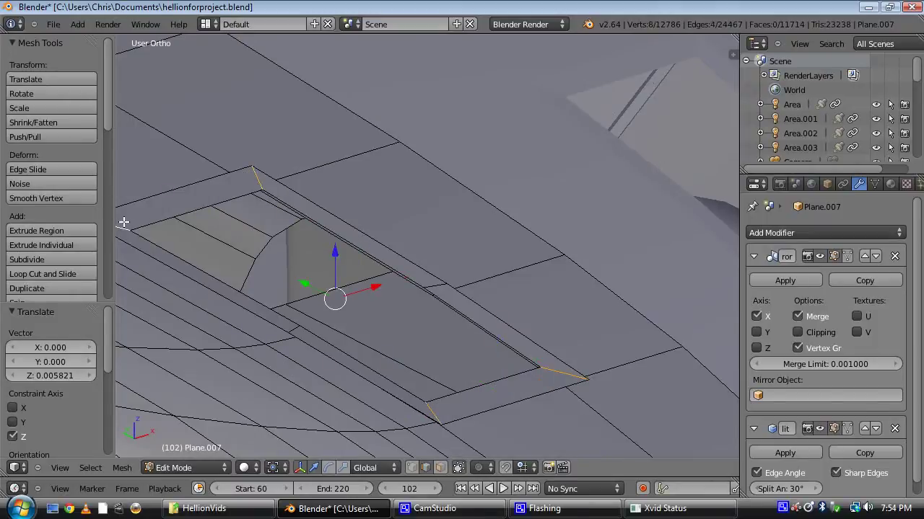
middle_click_drag(441, 277, 375, 275)
key("w")
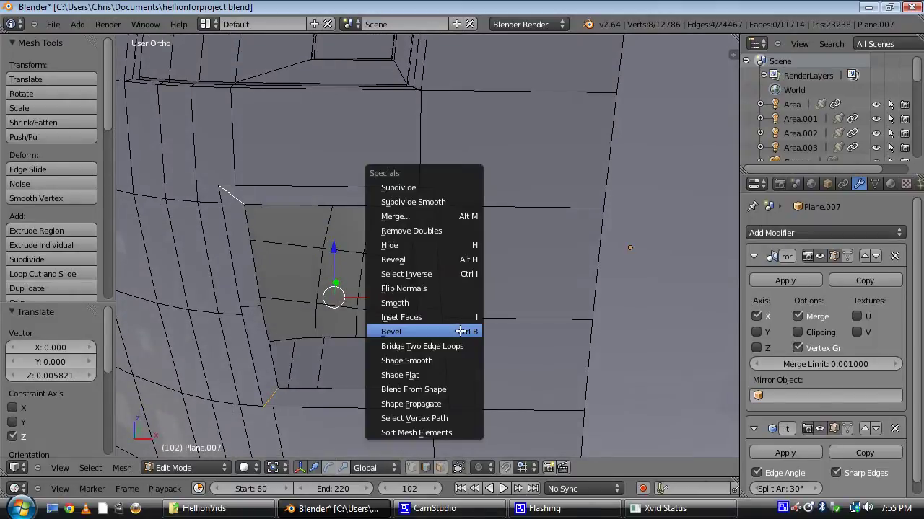
left_click(465, 331)
left_click(476, 331)
Step: Round the frame's corners further with two more bevels of 0.206 and 0.239
key("w")
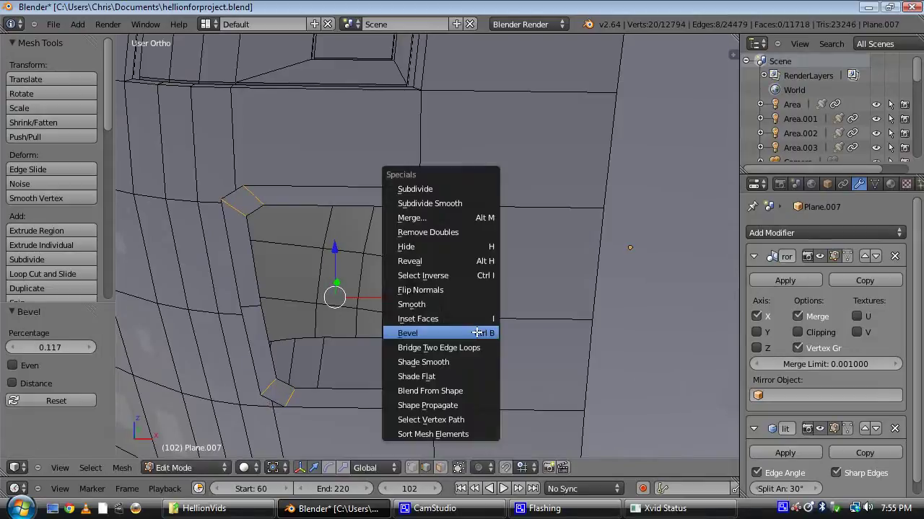
left_click(481, 333)
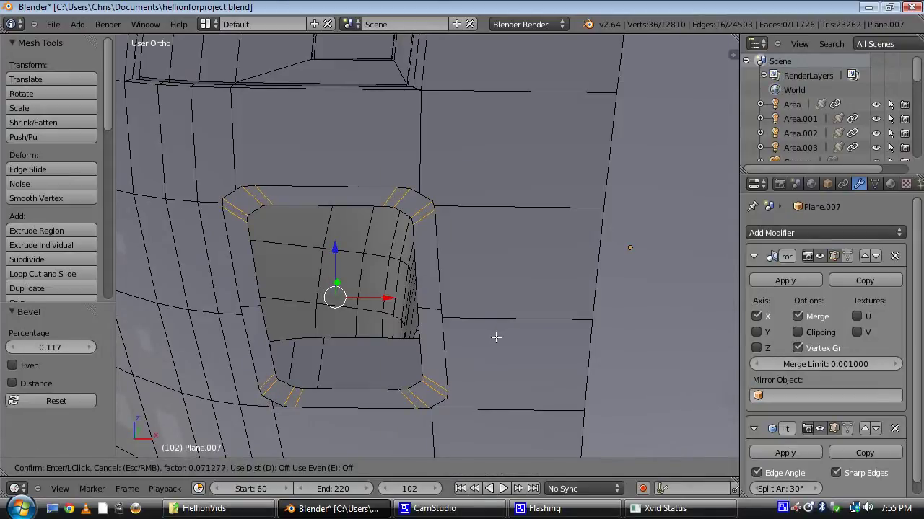
left_click(512, 340)
key("w")
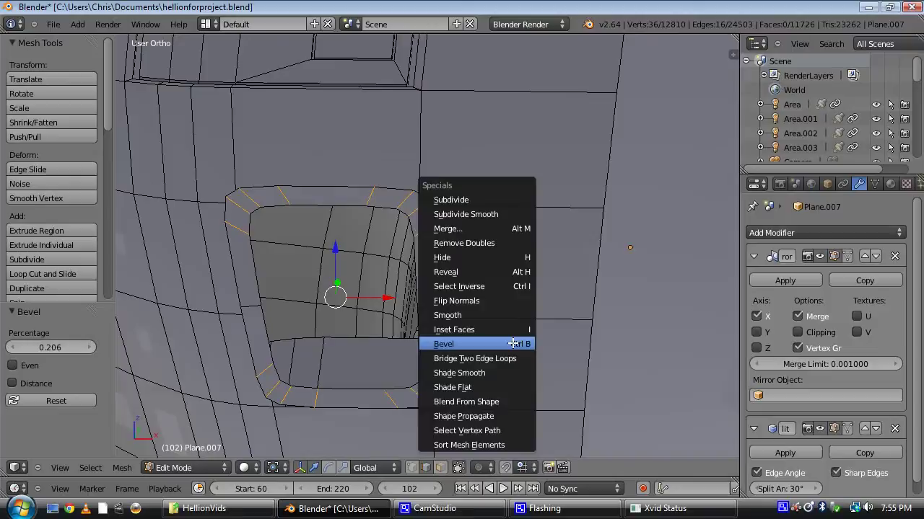
left_click(528, 346)
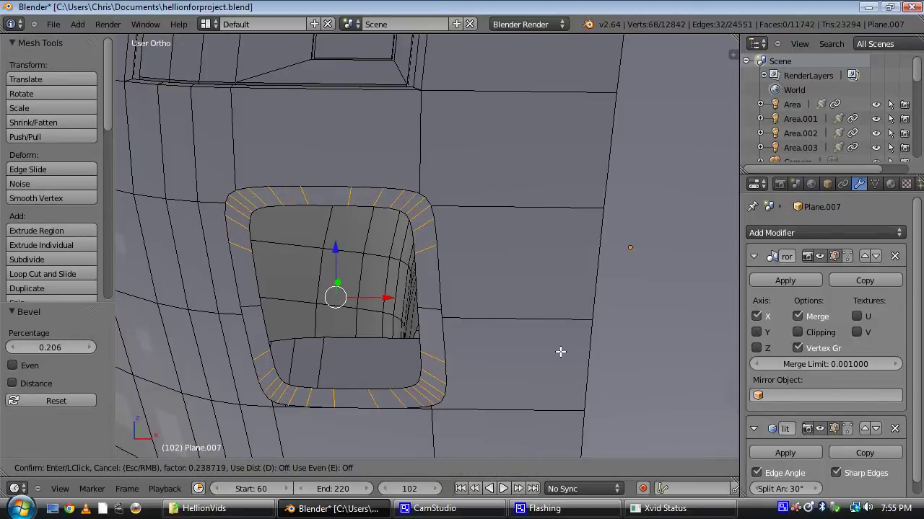
left_click(561, 351)
Step: Delete the surplus cross edges on the frame's inboard and lower sides as edge loops
scroll(393, 257, "up", 3)
right_click(409, 310)
key("x")
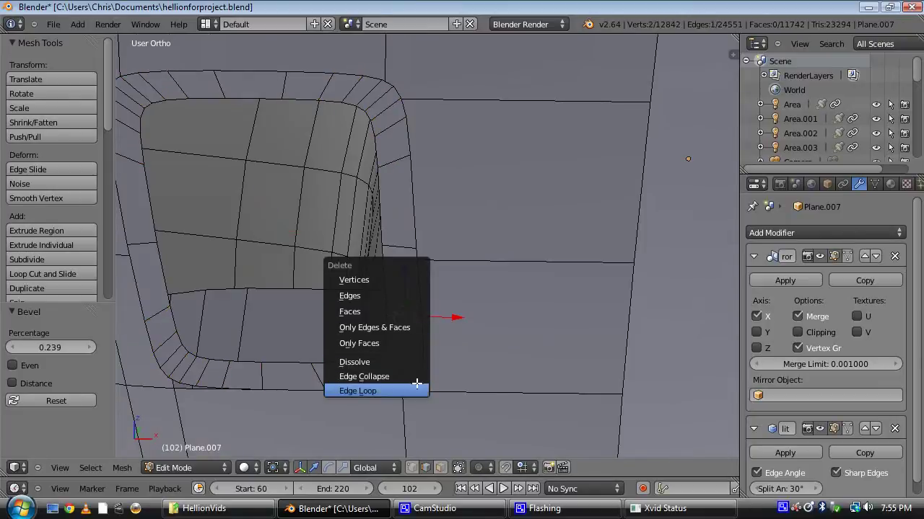
left_click(312, 387)
right_click(319, 375)
key("x")
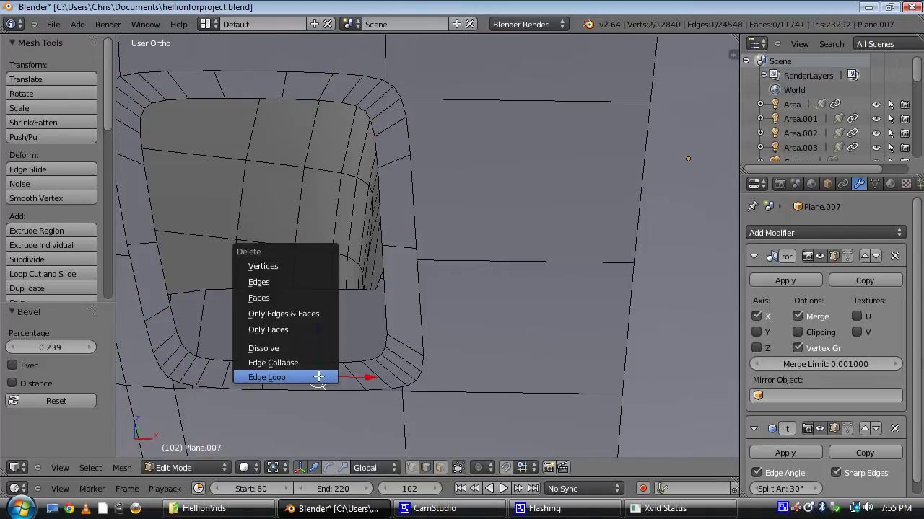
left_click(262, 379)
right_click(262, 379)
key("x")
left_click(249, 378)
Step: Delete the surplus cross edges on the frame's outboard side, near its upper and lower corners, as edge loops
middle_click_drag(322, 374, 394, 396, "shift")
right_click(224, 334)
key("x")
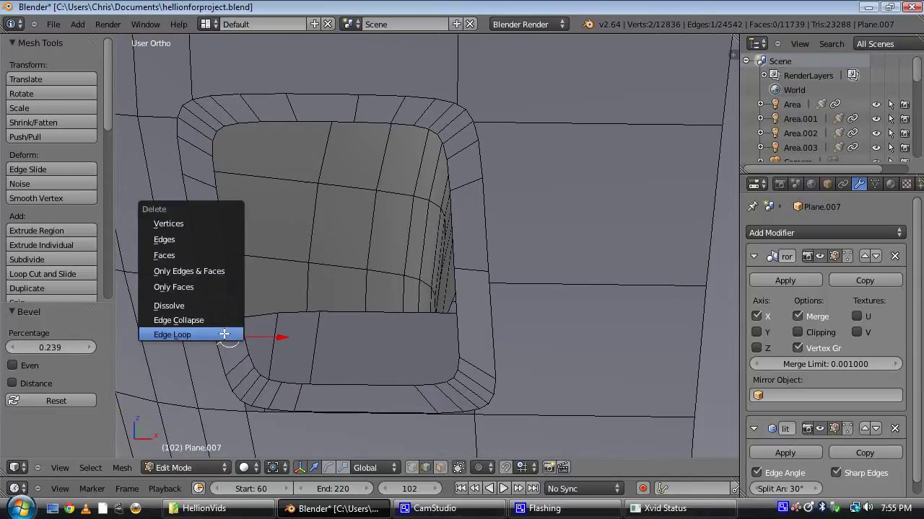
key("Return")
right_click(196, 183)
key("x")
key("Return")
Step: Remove the surplus cross edges along the frame's upper side so one face spans between the rounded corners
key("x")
left_click(288, 109)
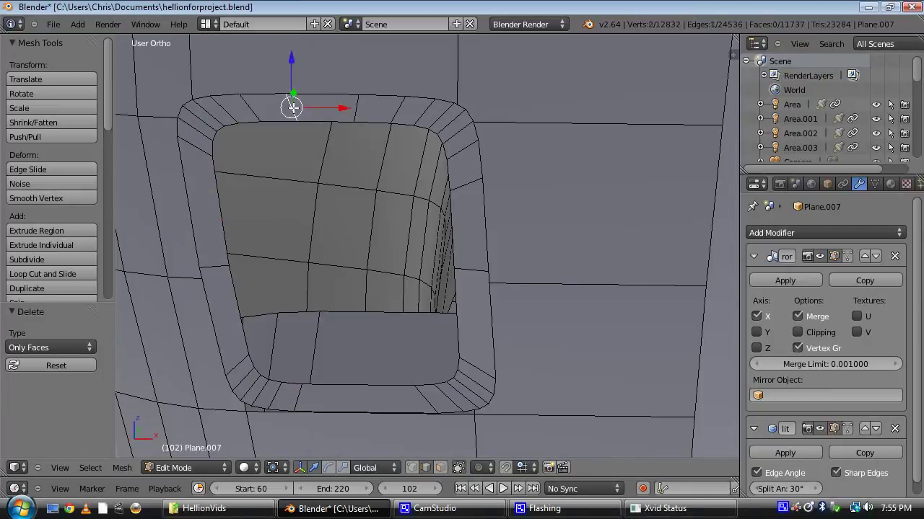
key("x")
key("Return")
right_click(398, 112)
key("x")
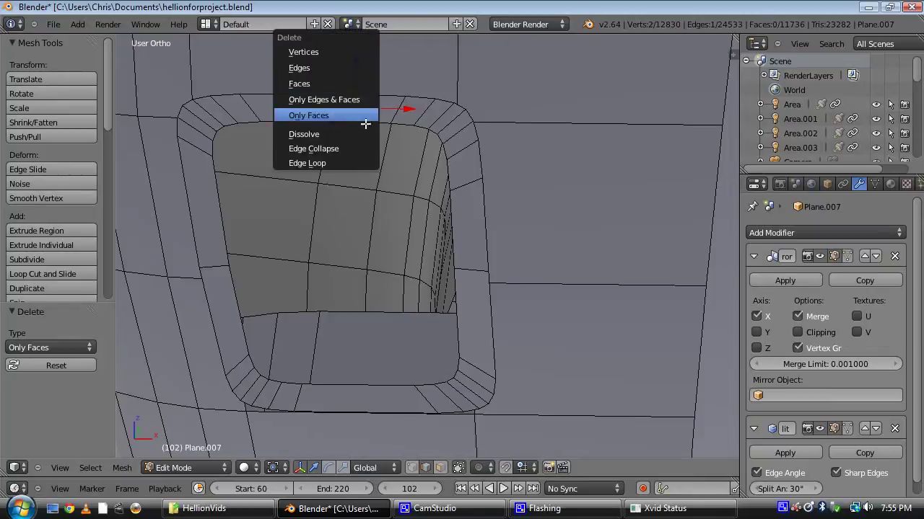
key("Return")
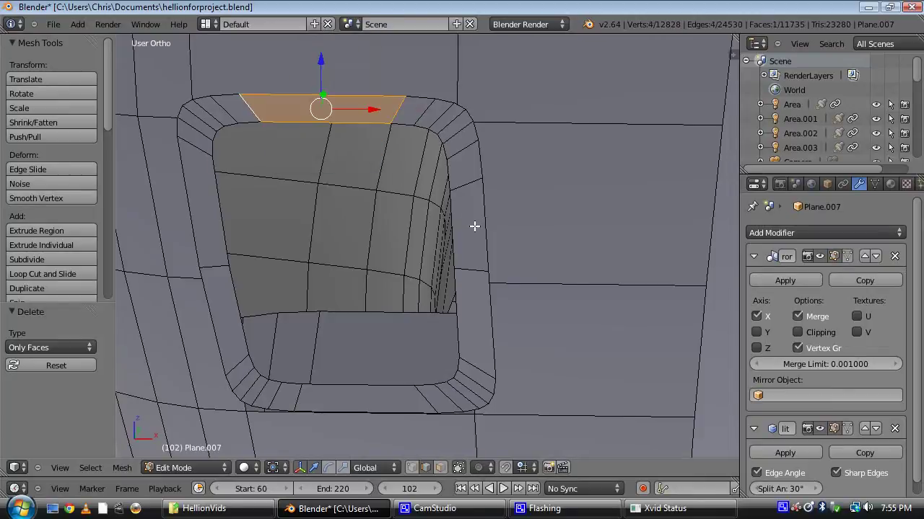
Step: Select the whole linked frame and extrude it by -0.01045 along Z
key("ctrl+l")
scroll(475, 226, "down", 5)
middle_click_drag(363, 180, 412, 204)
scroll(472, 187, "up", 5)
key("e")
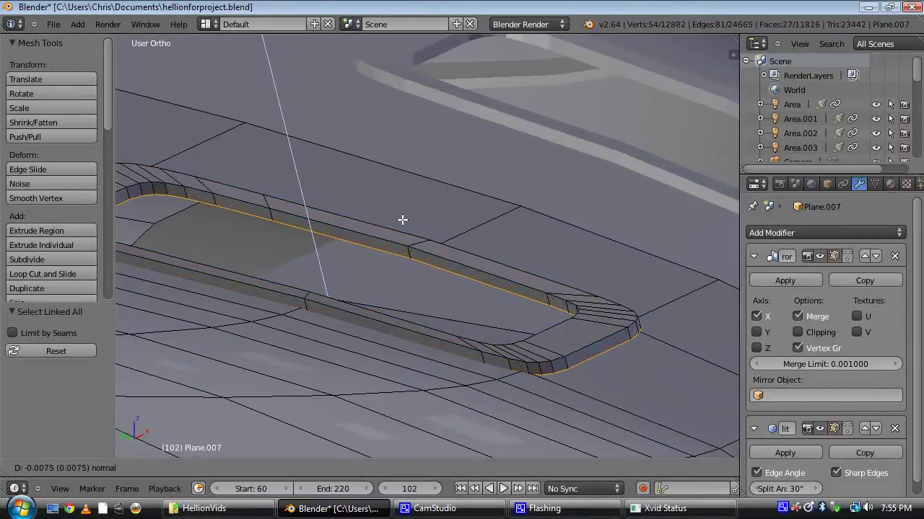
key("z")
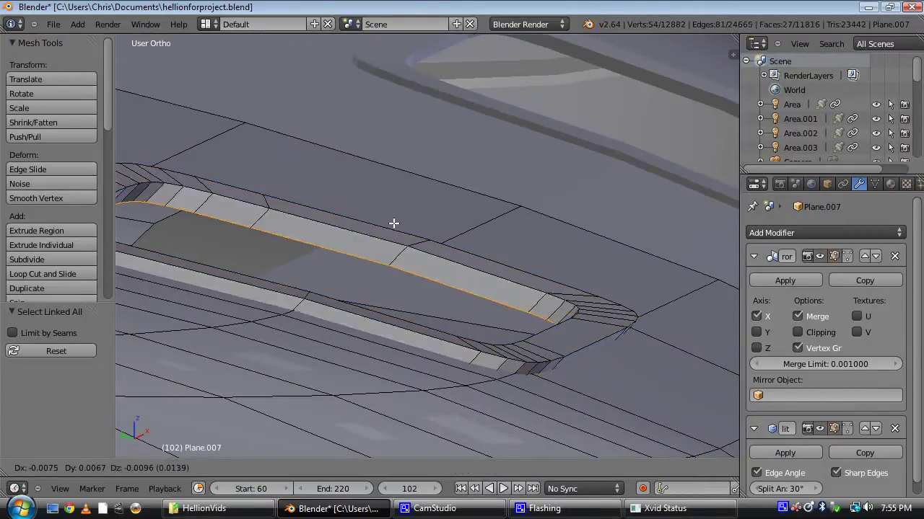
left_click(393, 224)
scroll(389, 209, "down", 4)
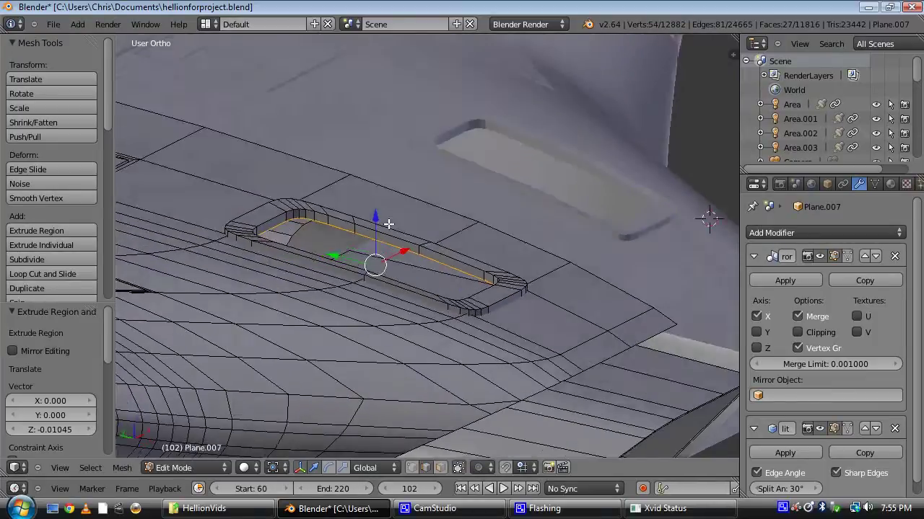
Step: Delete the extruded faces on the underside of the frame, leaving its side walls
middle_click_drag(387, 223, 329, 231)
key("x")
left_click(395, 123)
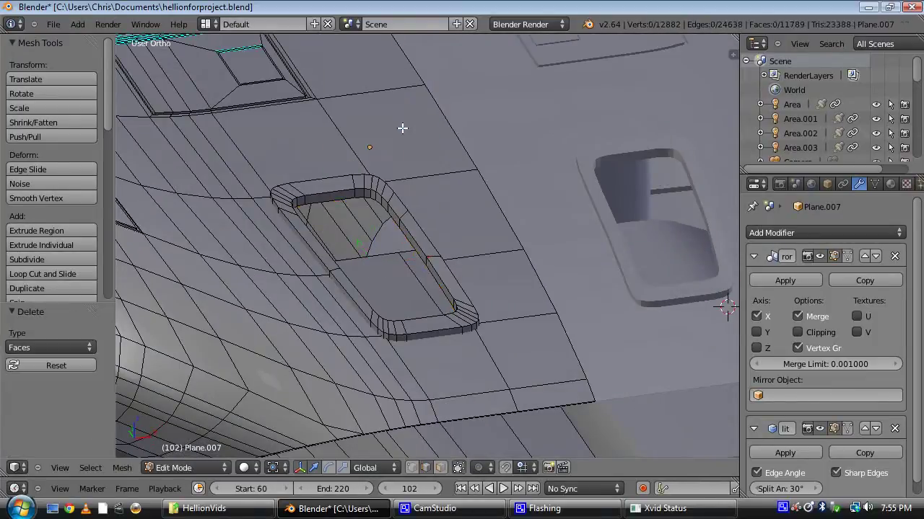
Step: Select the lower inner edge loop of the frame, fill it with a face and extrude that face down into the hull
middle_click_drag(402, 128, 420, 194)
key("ctrl+Tab")
left_click(406, 244)
right_click(406, 244, "alt")
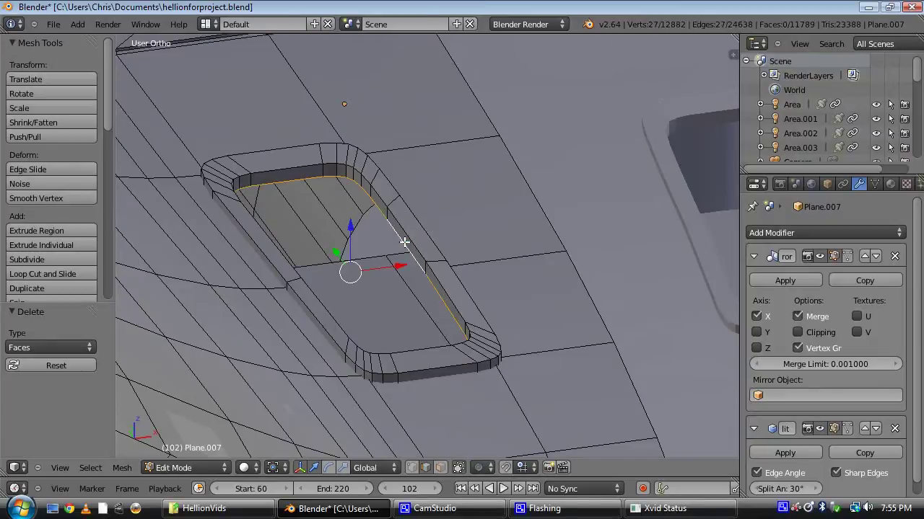
scroll(404, 242, "up", 1)
key("f")
key("e")
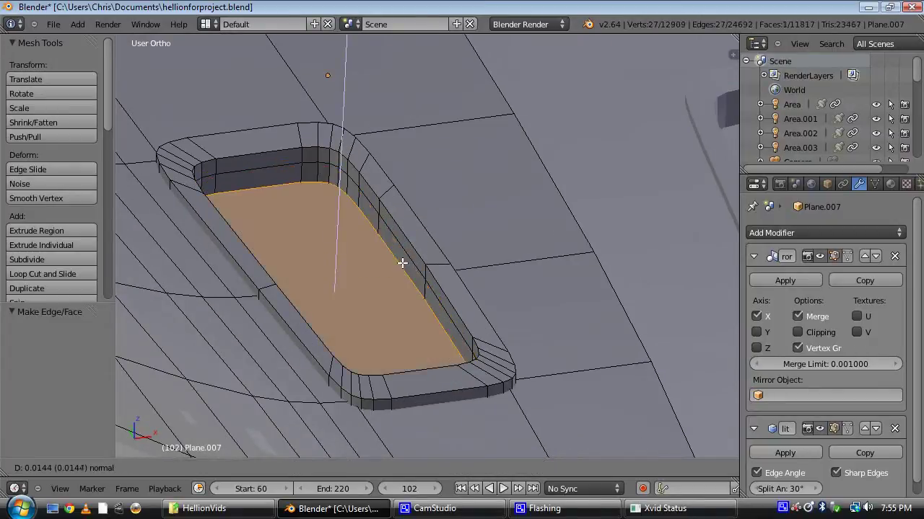
left_click(403, 271)
Step: Scale the recess floor to 0.86 and flatten it by scaling to 0 along Z
type(".86")
key("Return")
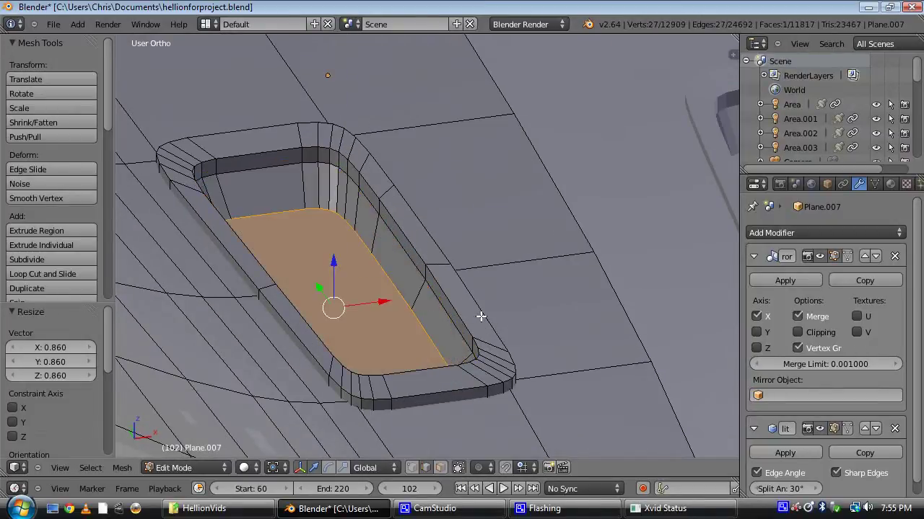
type("z0")
key("Return")
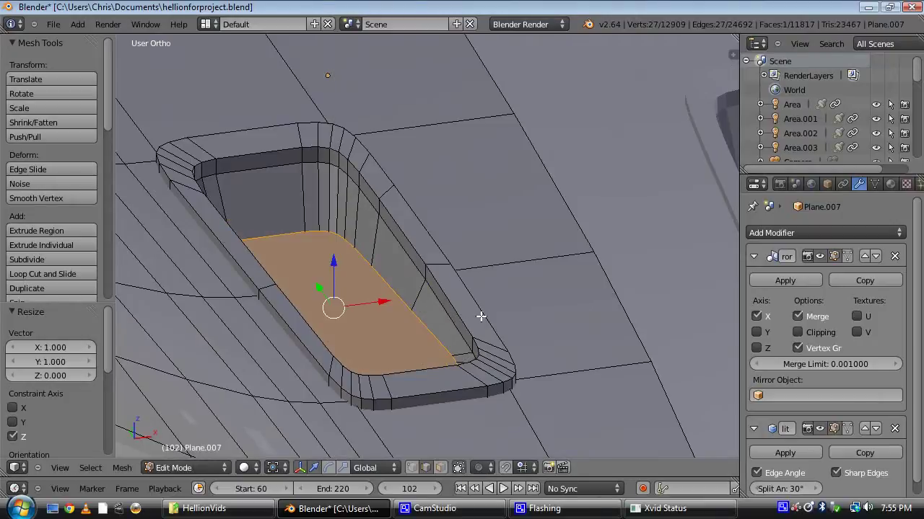
scroll(478, 314, "down", 4)
middle_click_drag(431, 235, 416, 225)
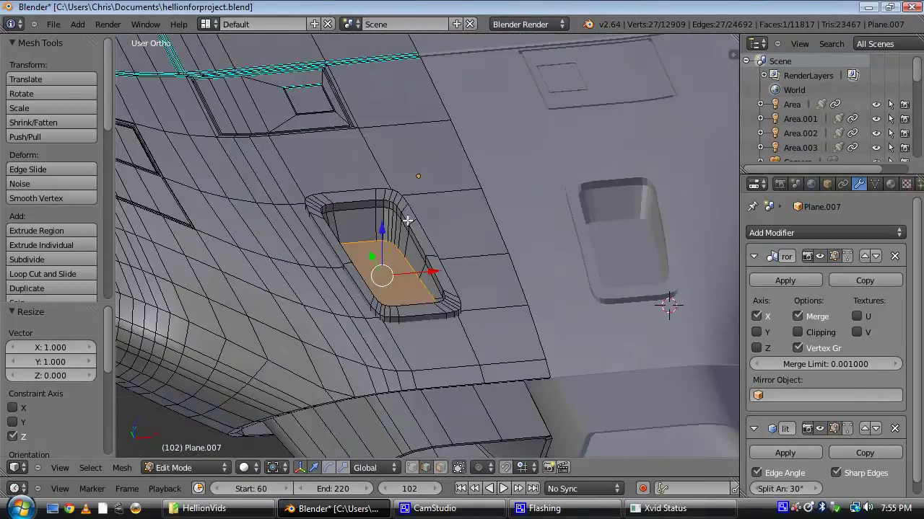
Step: Bevel the edge loop where the recess walls meet the frame's inner side by 0.235
scroll(378, 204, "up", 5)
middle_click_drag(358, 192, 413, 216, "shift")
right_click(358, 178, "alt")
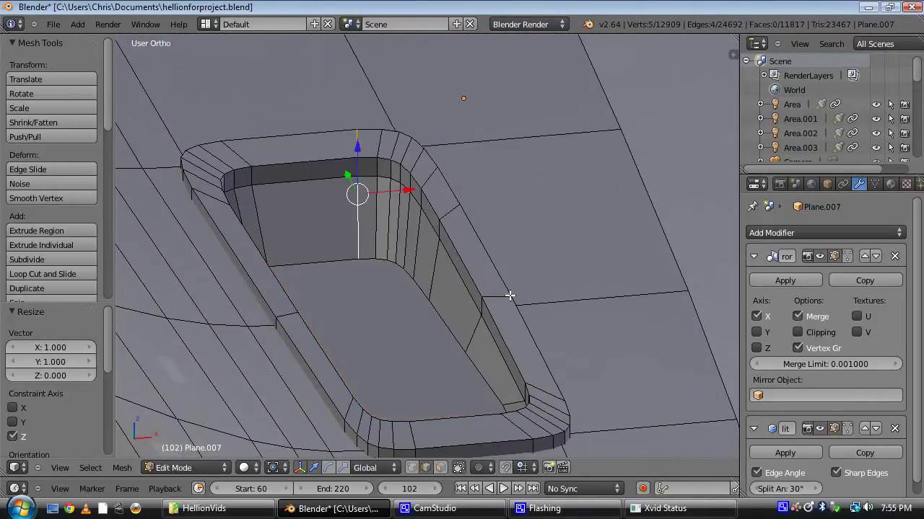
key("w")
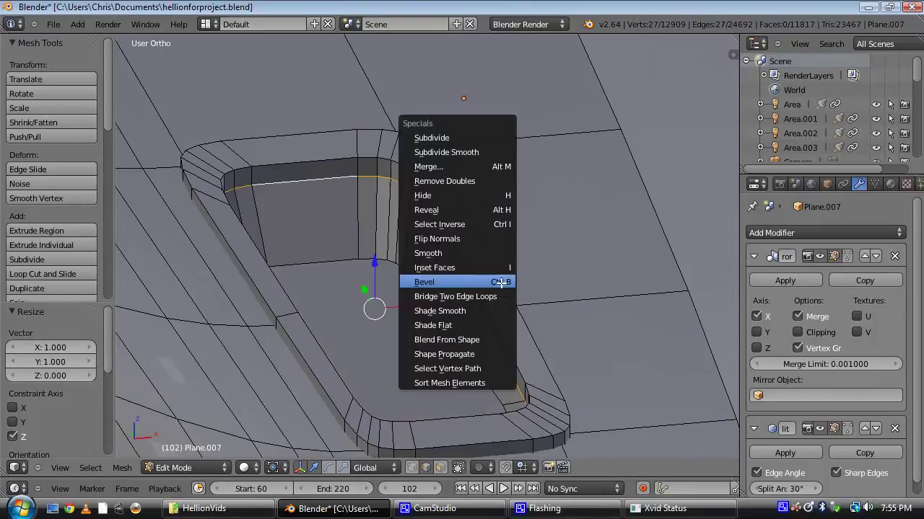
left_click(499, 282)
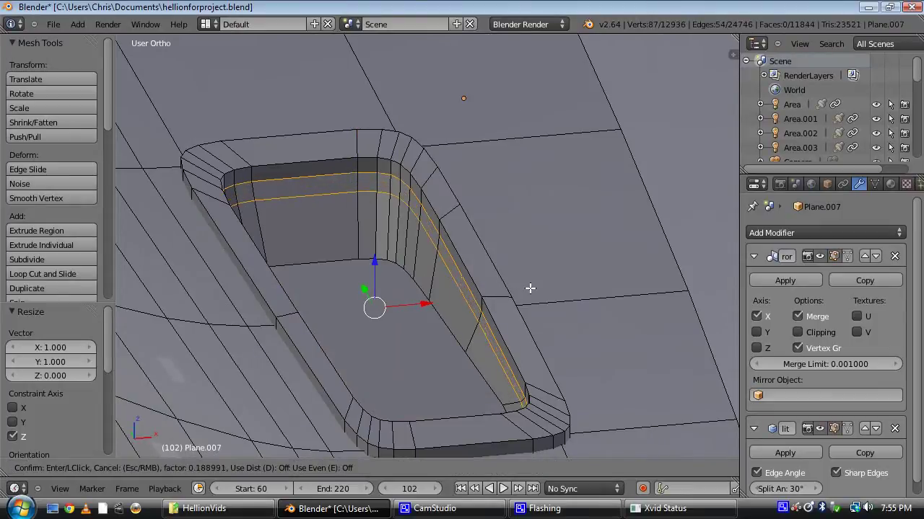
left_click(522, 287)
Step: Bevel the frame's outer upper edge loop by 0.148, mark the resulting edges sharp and leave mesh editing
middle_click_drag(402, 210, 468, 329)
key("w")
left_click(473, 330)
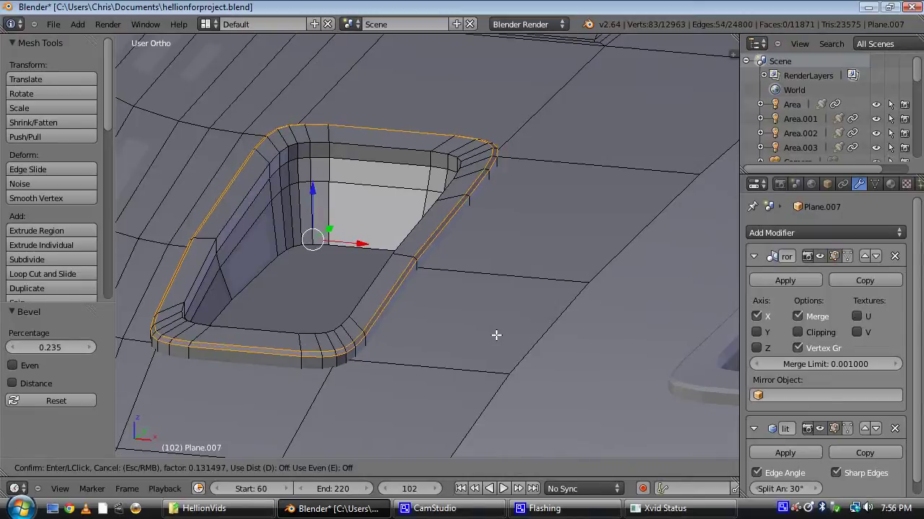
left_click(498, 336)
key("ctrl+e")
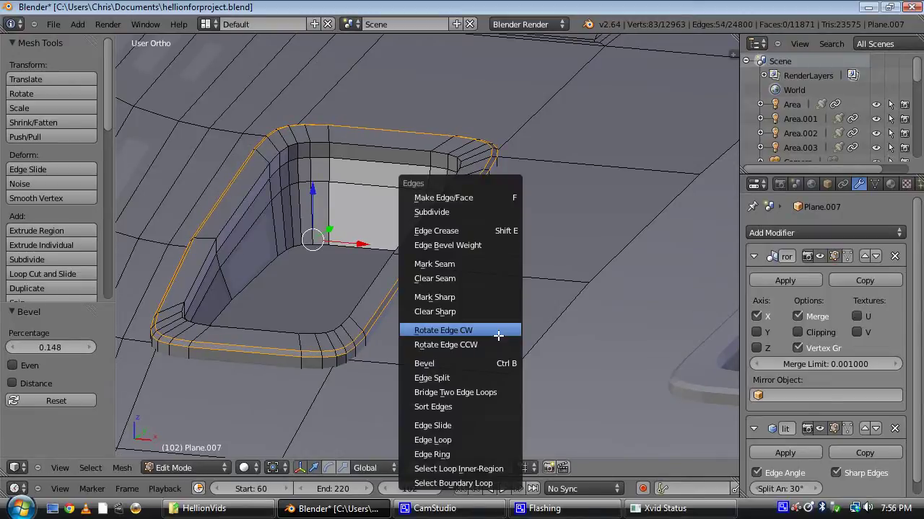
left_click(470, 300)
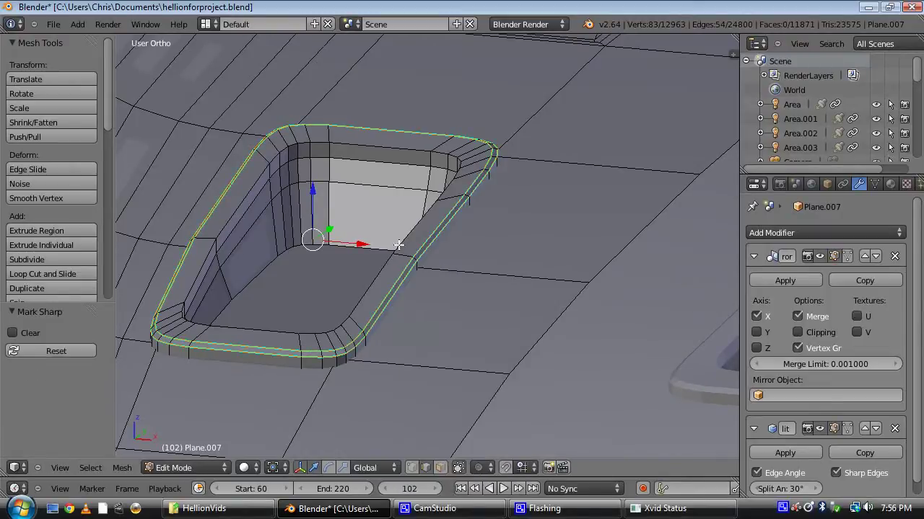
key("Tab")
Step: Examine the ship's underside, forward hull panels, nose guns and round nose details from several angles
scroll(322, 143, "down", 14)
middle_click_drag(365, 153, 422, 52)
scroll(478, 173, "up", 4)
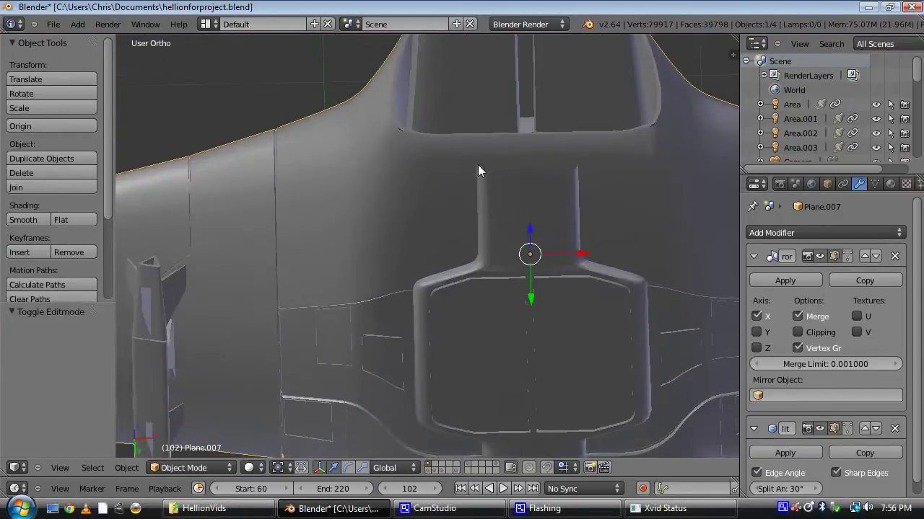
scroll(420, 229, "down", 3)
middle_click_drag(484, 101, 524, 298)
middle_click_drag(473, 312, 371, 257, "shift")
scroll(447, 296, "down", 4)
middle_click_drag(503, 289, 388, 140)
scroll(389, 144, "up", 4)
middle_click_drag(361, 206, 546, 209, "shift")
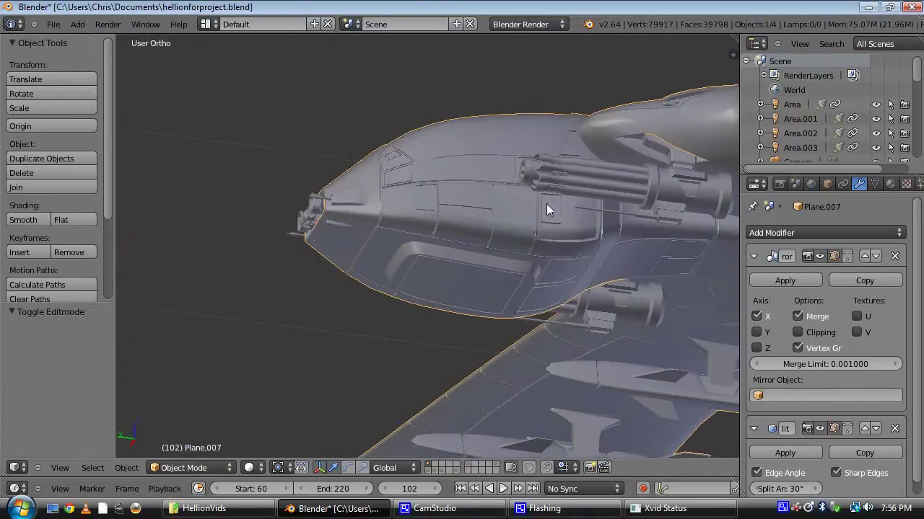
scroll(469, 216, "up", 4)
middle_click_drag(404, 223, 462, 282)
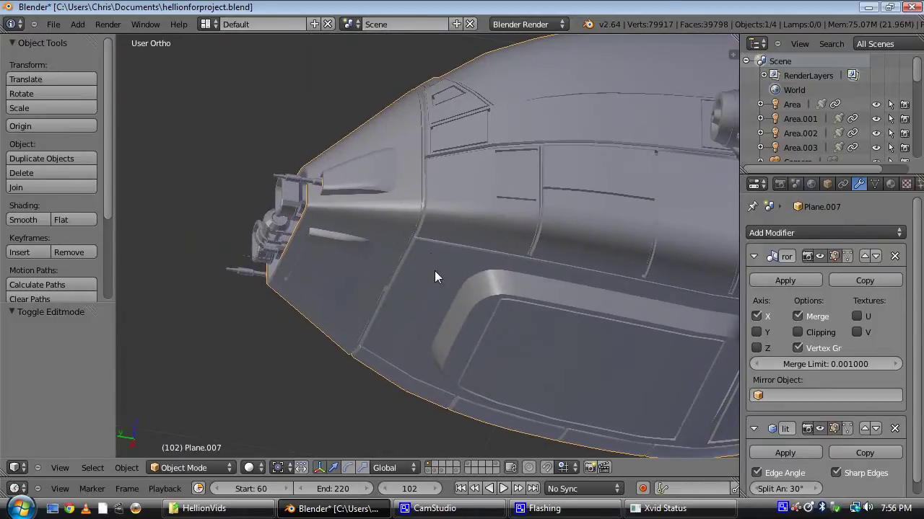
scroll(428, 243, "down", 3)
middle_click_drag(428, 243, 434, 282)
scroll(458, 270, "up", 2)
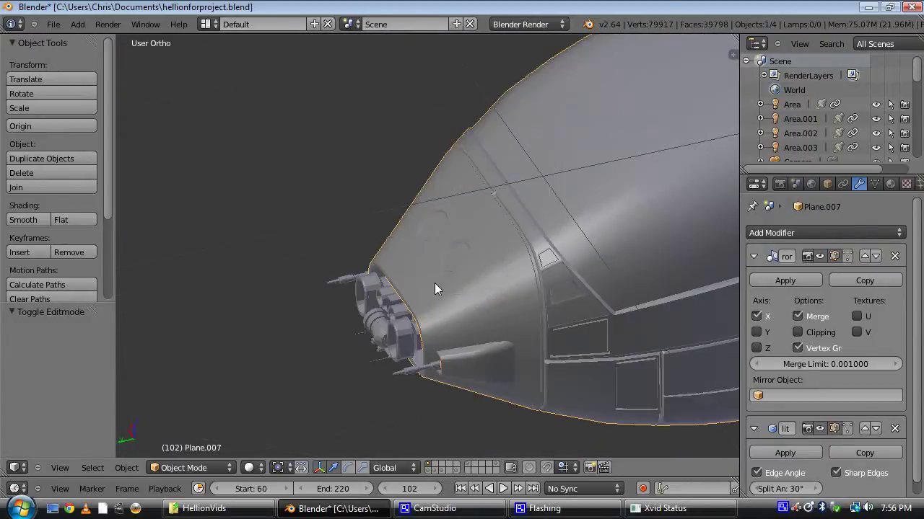
scroll(464, 260, "up", 5)
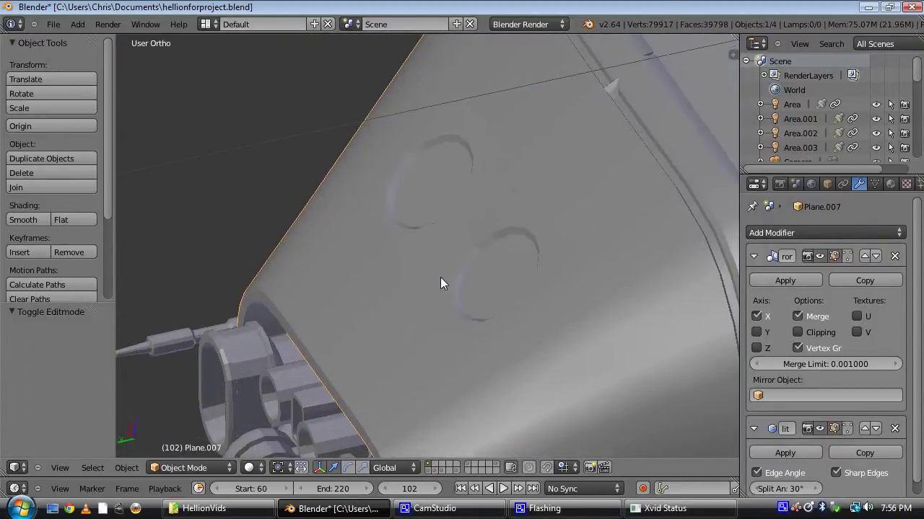
scroll(440, 283, "down", 5)
middle_click_drag(504, 293, 369, 280)
scroll(405, 310, "down", 3)
scroll(411, 311, "up", 4)
scroll(342, 146, "down", 1)
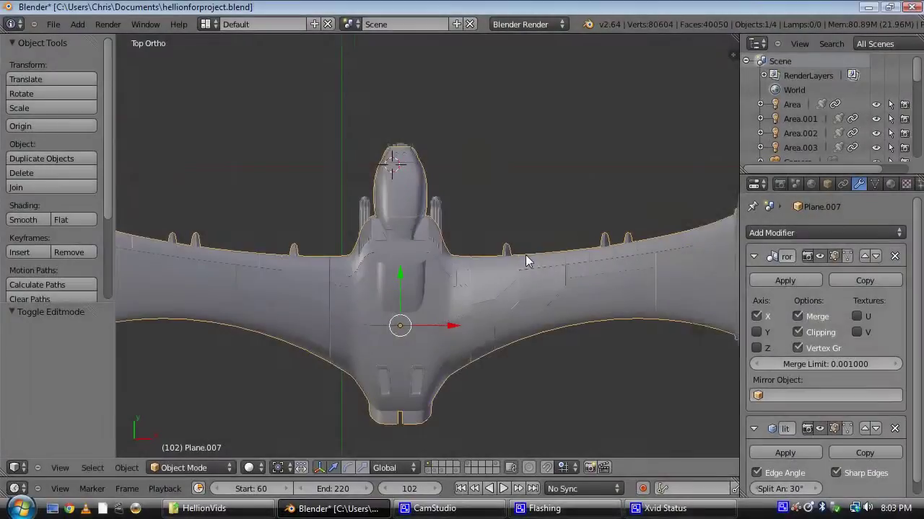
Step: Inspect the fuselage, the round recesses around the nose and the mesh topology of the nose circle
scroll(525, 255, "down", 2, "shift")
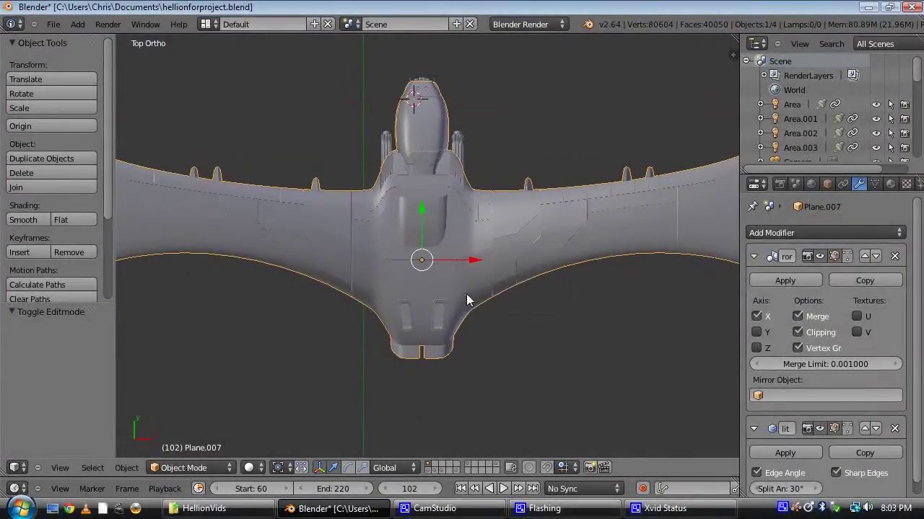
scroll(462, 292, "up", 4)
middle_click_drag(416, 282, 457, 21, "shift")
middle_click_drag(456, 176, 464, 273, "shift")
middle_click_drag(463, 273, 401, 183)
scroll(401, 183, "up", 5)
middle_click_drag(331, 188, 457, 37, "shift")
scroll(432, 226, "up", 3)
scroll(432, 226, "down", 8)
middle_click_drag(458, 324, 448, 242)
scroll(448, 242, "up", 2)
middle_click_drag(448, 209, 464, 249, "shift")
scroll(465, 249, "up", 6)
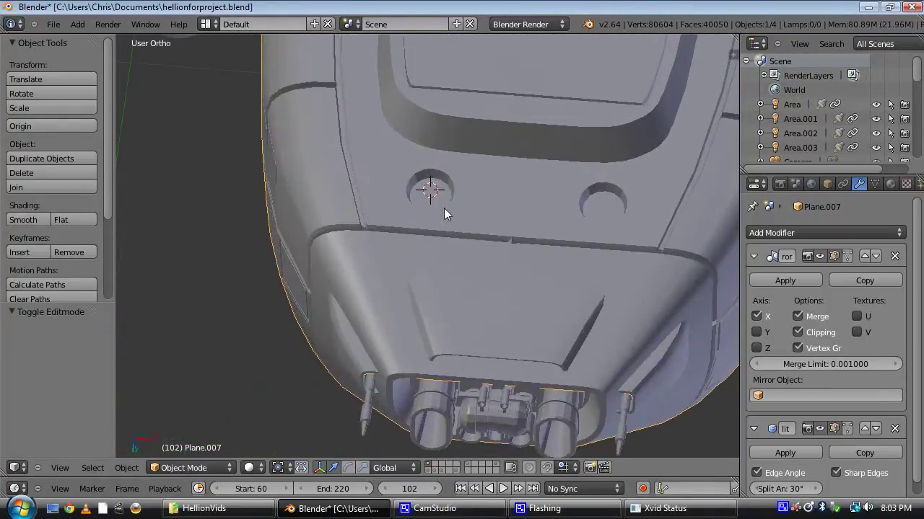
scroll(442, 185, "down", 6)
middle_click_drag(437, 181, 405, 83)
middle_click_drag(405, 83, 291, 516, "shift")
middle_click_drag(551, 285, 461, 316)
scroll(494, 327, "up", 6)
key("Tab")
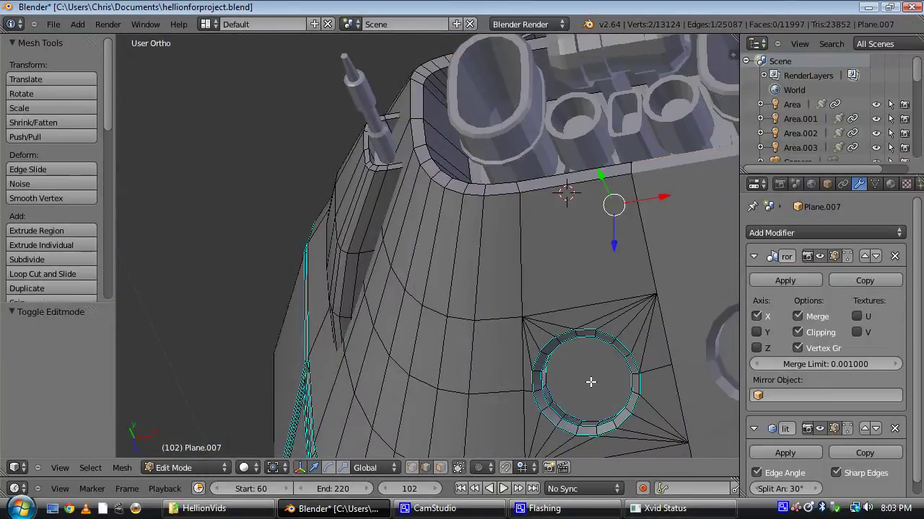
middle_click_drag(554, 387, 347, 280)
scroll(420, 258, "down", 5)
key("Tab")
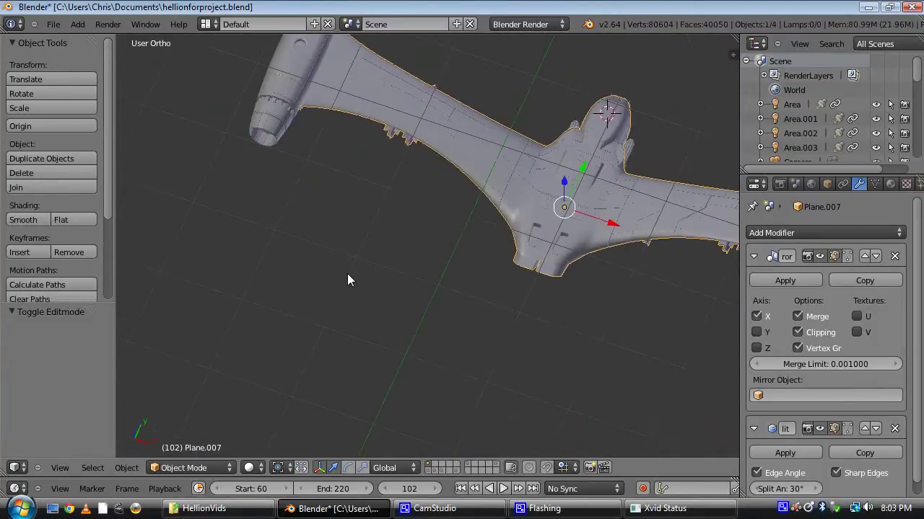
Step: In top view, add a mesh circle and move it clear of the ship by -1.603 in X and 1.044 in Y
key("KP_7")
middle_click_drag(471, 184, 434, 356, "shift")
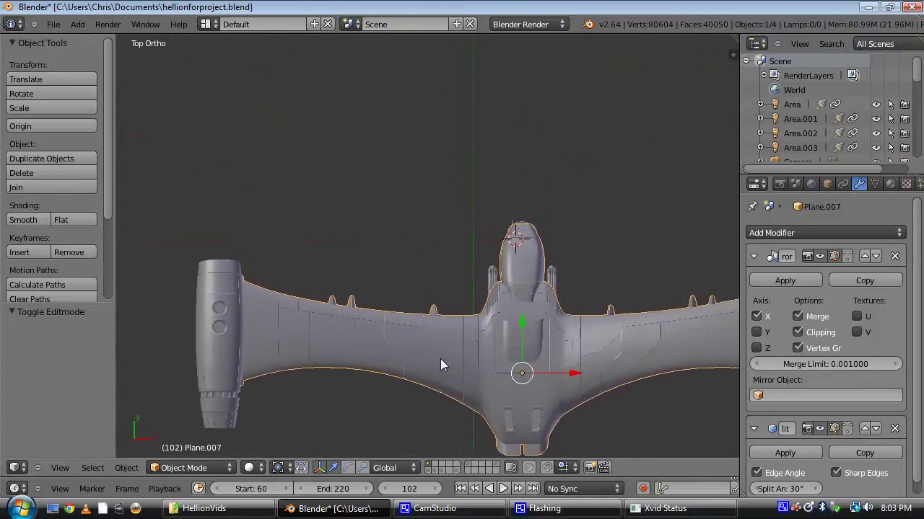
scroll(443, 205, "up", 3)
middle_click_drag(447, 165, 470, 214, "shift")
key("shift+a")
mouse_move(470, 217)
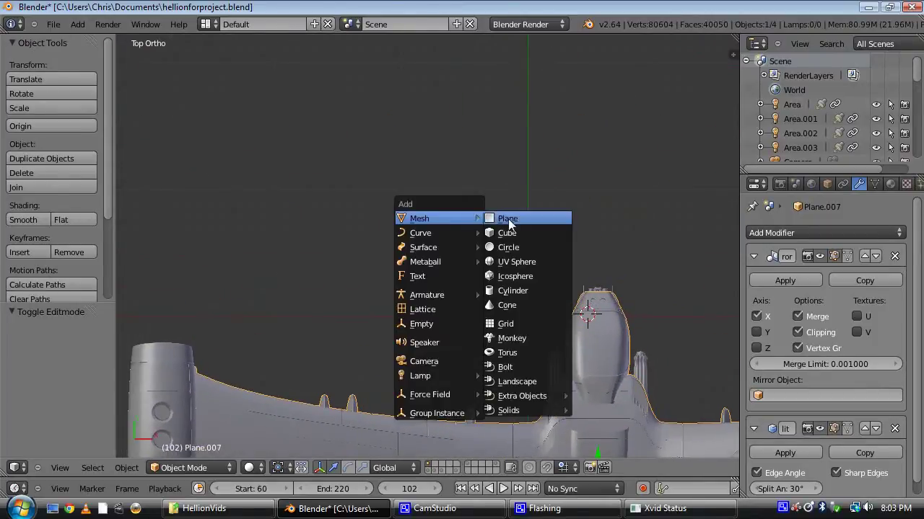
left_click(531, 249)
scroll(584, 316, "down", 3)
key("g")
left_click(416, 215)
Step: Scale the circle to 0.379, then scale it down once more
scroll(441, 231, "up", 4)
key("s")
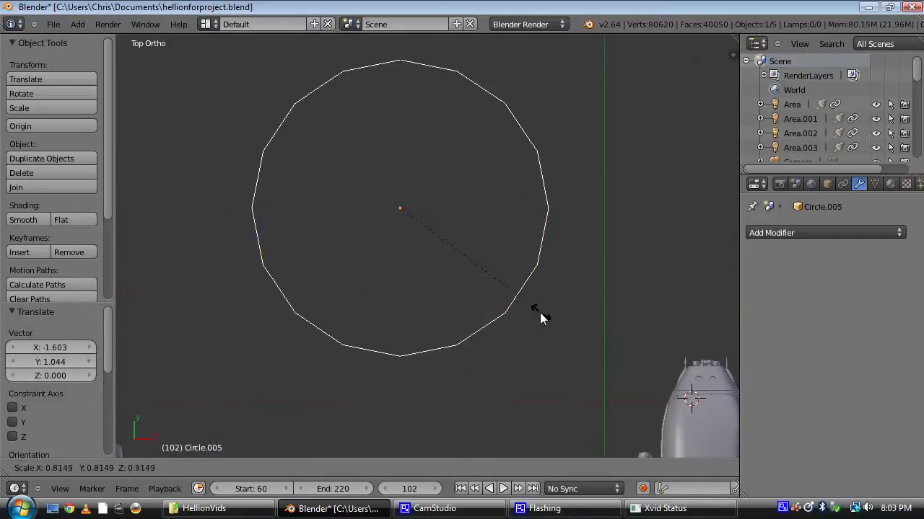
left_click(459, 265)
scroll(455, 252, "up", 4)
middle_click_drag(453, 249, 528, 313, "shift")
key("s")
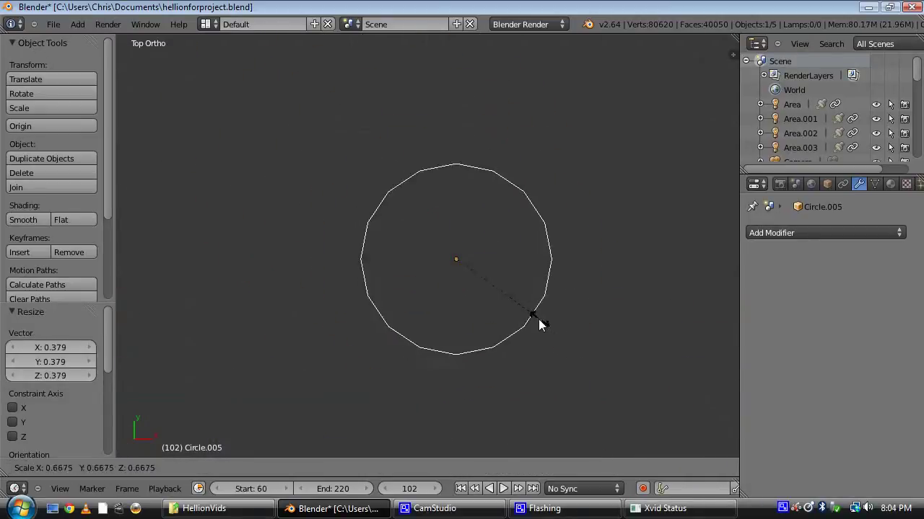
left_click(538, 314)
Step: Extrude the circle's edge inward in Edit Mode and scale the new loop to about 0.7 to form a flat ring
key("Tab")
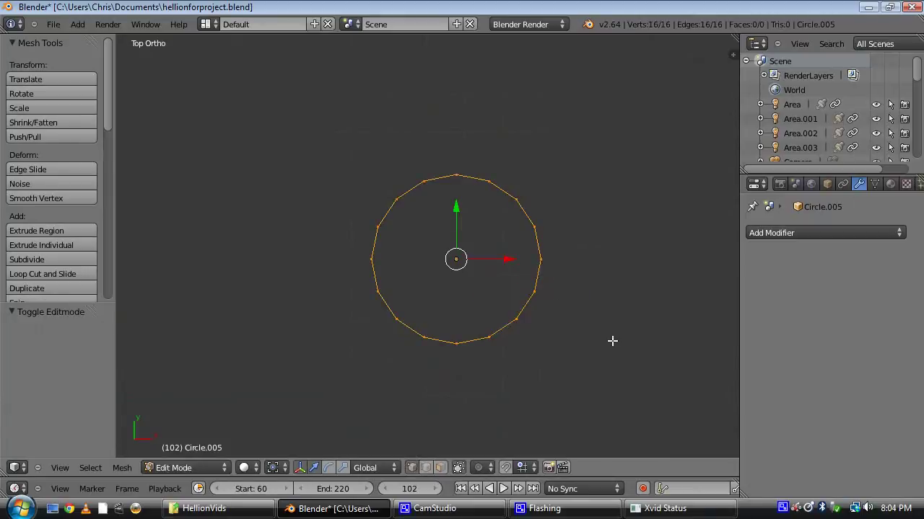
key("e")
key("s")
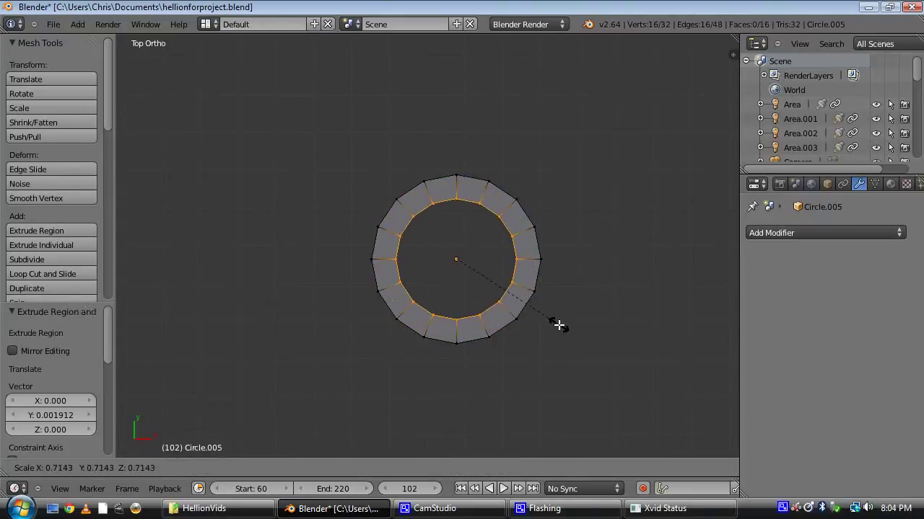
left_click(550, 321)
Step: Select the whole ring and extrude it down about 0.085 in Z to give it thickness
middle_click_drag(456, 320, 495, 243)
key("a")
key("a")
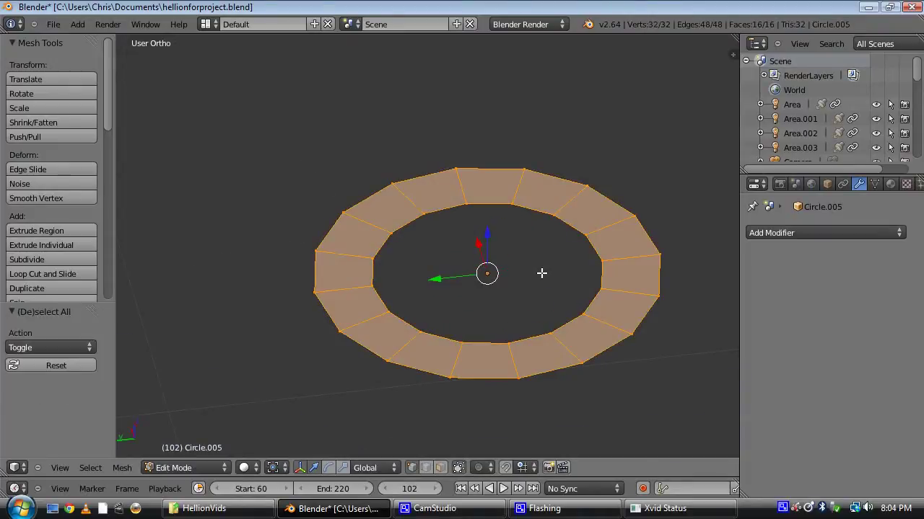
key("e")
left_click(521, 317)
Step: Select the faces of the ring's inner wall and delete them
scroll(520, 318, "down", 5)
mouse_move(520, 318)
middle_mouse_down()
mouse_move(558, 216)
mouse_move(505, 323)
middle_mouse_up()
scroll(505, 323, "up", 3)
key("ctrl+Tab")
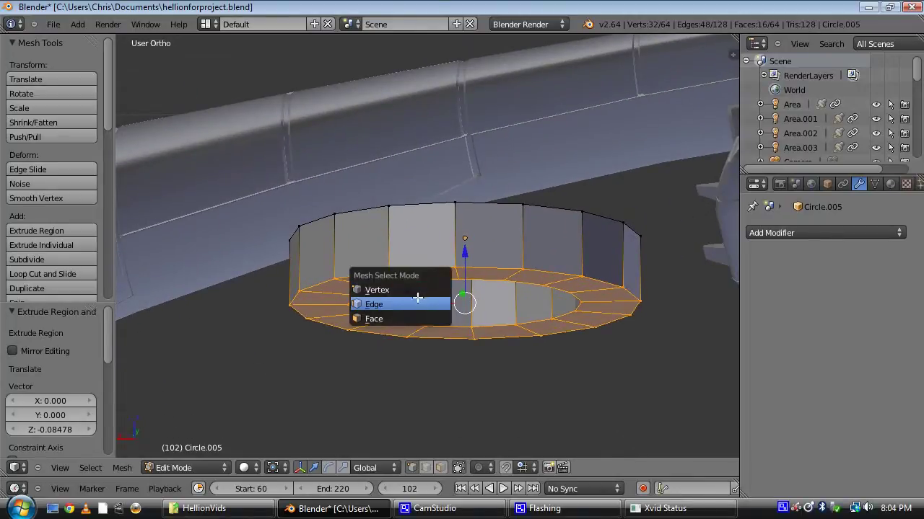
right_click(424, 282, "alt")
middle_click_drag(479, 294, 488, 299)
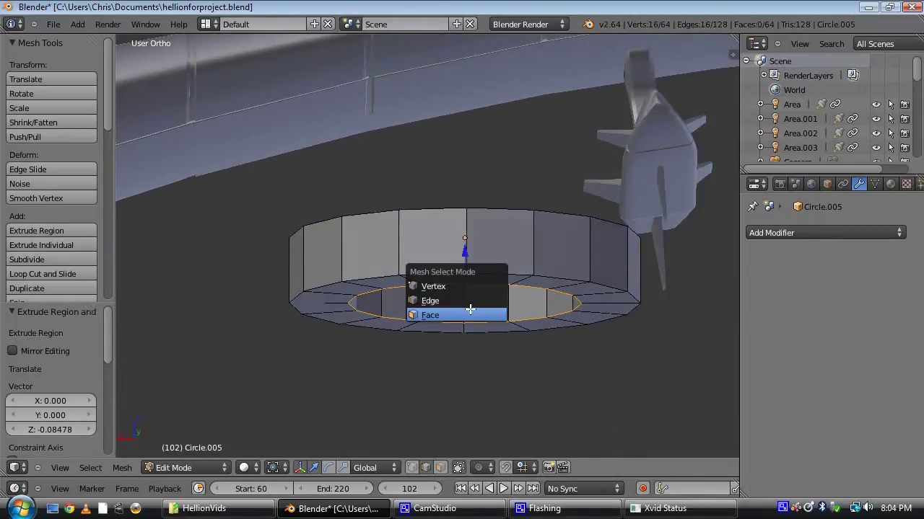
key("x")
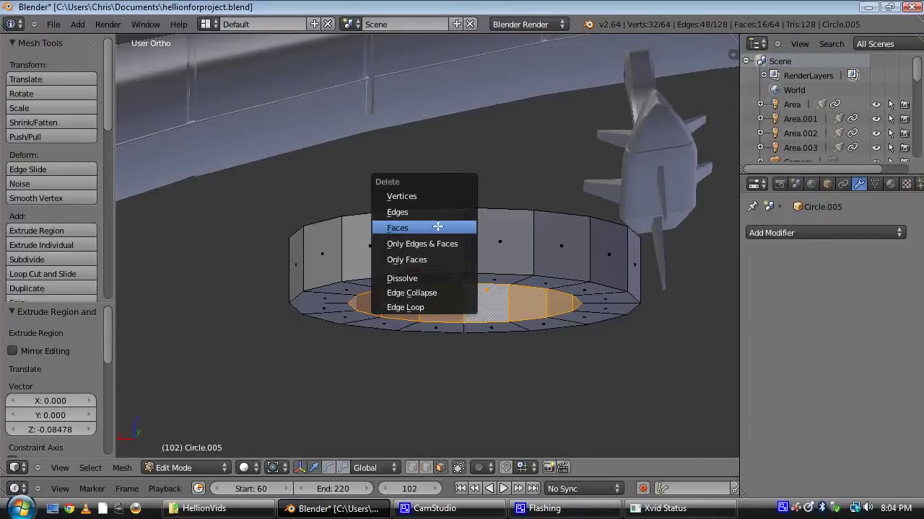
left_click(437, 227)
Step: Extrude the ring's lower inner edge loop down 0.109 in Z to form a neck
key("ctrl+Tab")
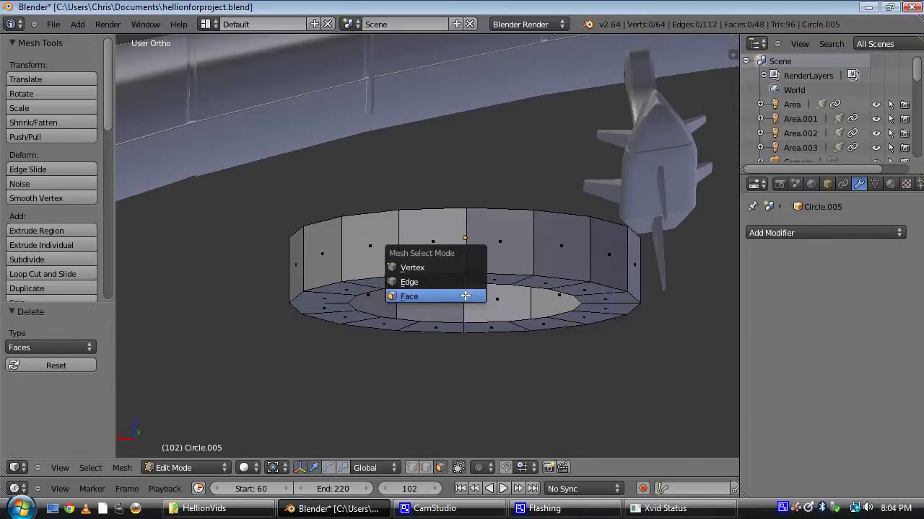
key("e")
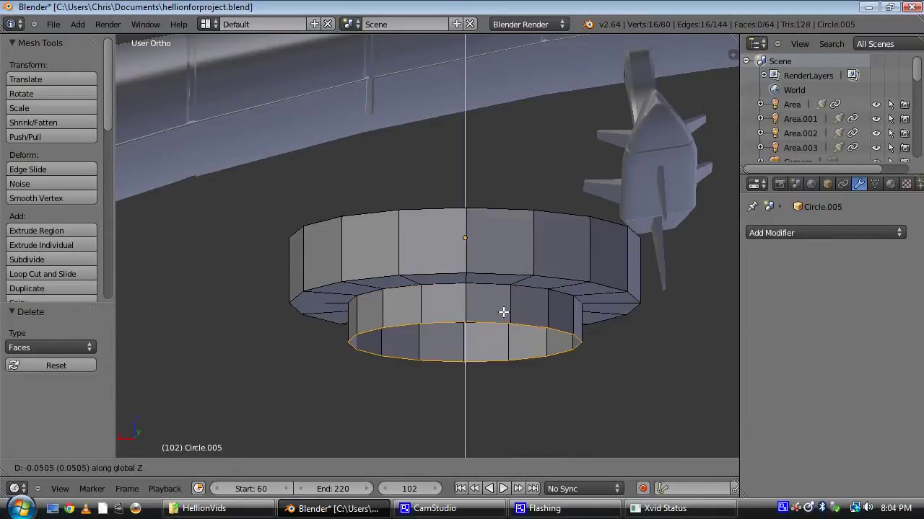
left_click(505, 356)
middle_click_drag(505, 356, 505, 303)
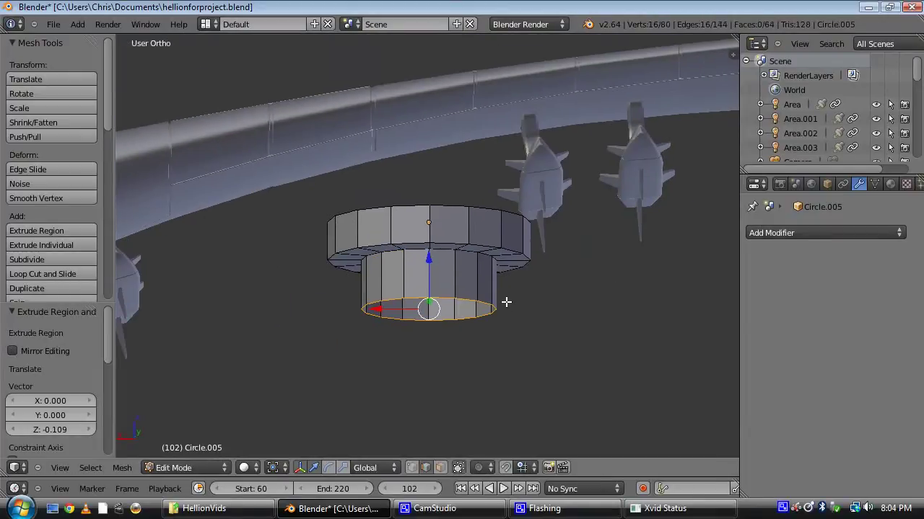
Step: Extrude the neck's bottom edge loop outward and lower it in Z to form a sloped flange
key("e")
key("s")
left_click(558, 317)
middle_click_drag(462, 261, 467, 292)
left_click_drag(427, 261, 443, 283)
middle_click_drag(442, 284, 456, 313)
Step: Extrude the flange's outer loop outward to scale 1.158, then extrude it down about 0.058 in Z as a rim
key("e")
key("s")
left_click(530, 360)
key("e")
key("z")
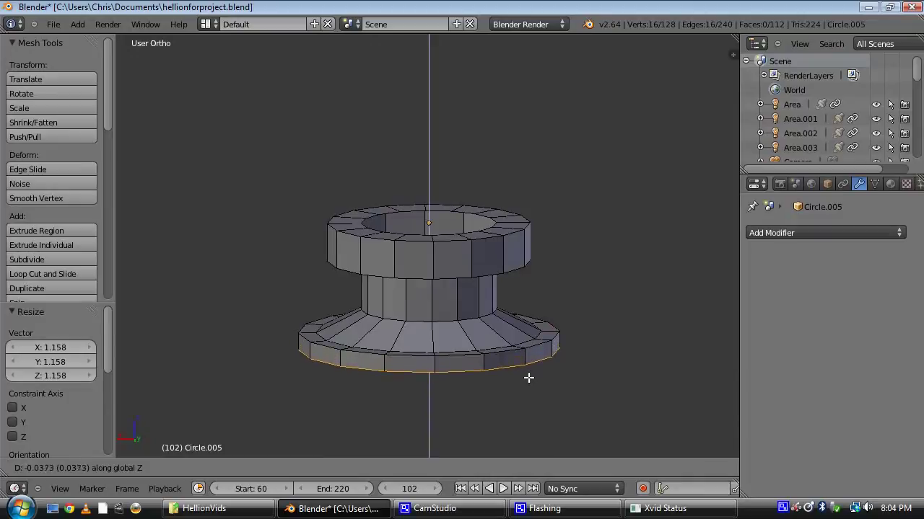
left_click(528, 387)
Step: Bevel the upper ring's outer edge loops by 0.236
middle_click_drag(528, 387, 440, 295)
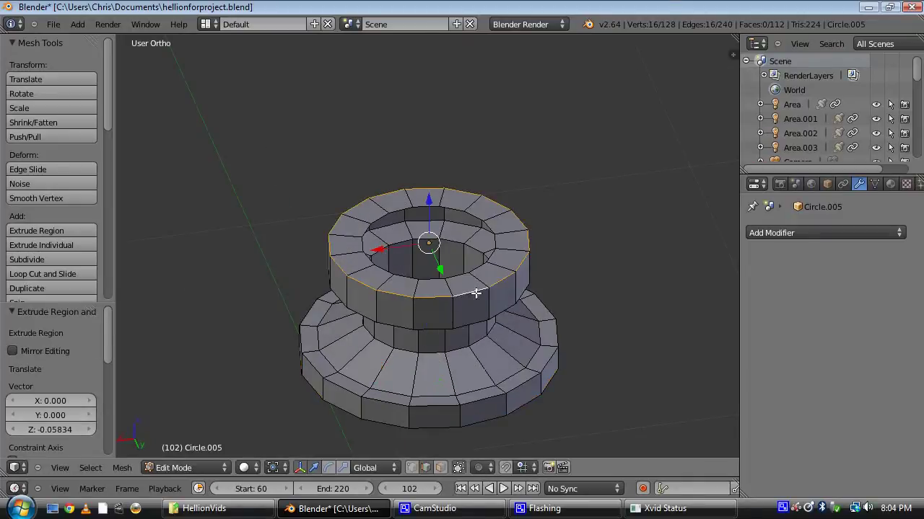
scroll(536, 320, "up", 2)
key("w")
left_click(536, 320)
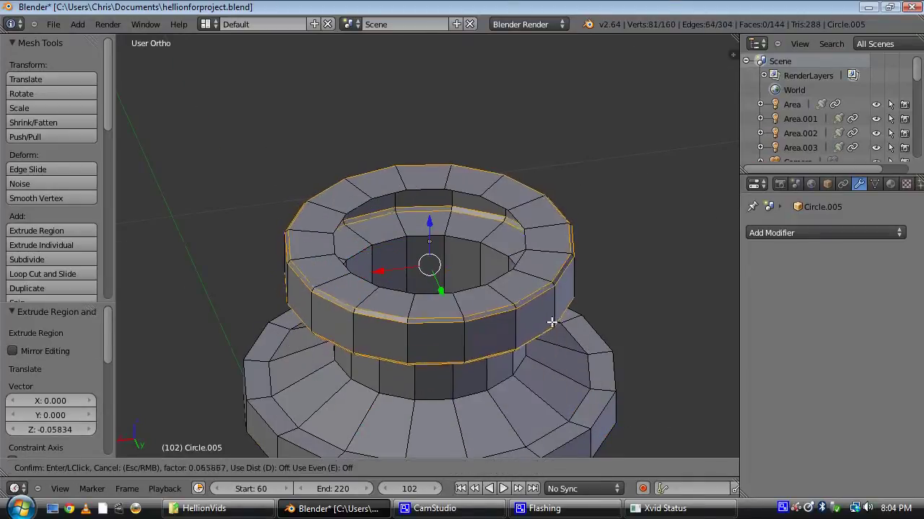
left_click(580, 326)
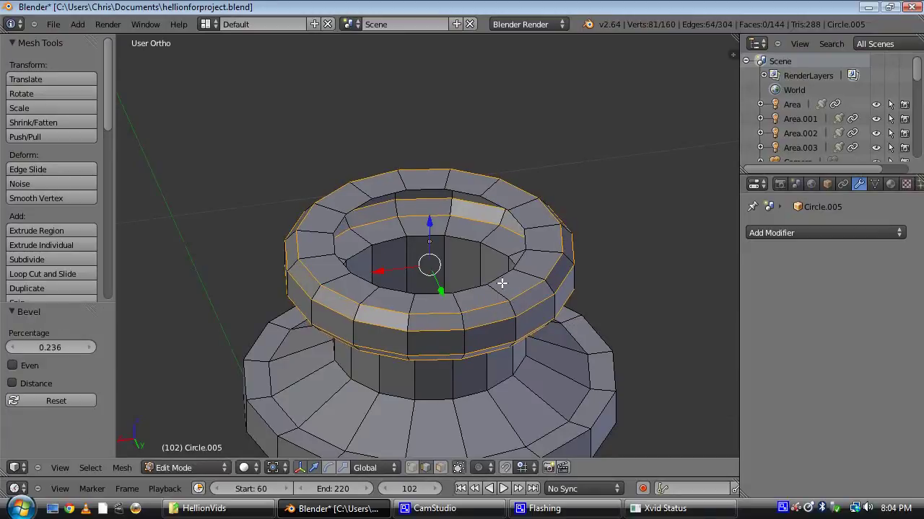
Step: Lower the upper ring's inner edge loop, then extrude it inward and scale the new loop to 0.885
scroll(499, 283, "up", 2)
left_click_drag(429, 205, 442, 218)
key("e")
left_click(553, 268)
key("s")
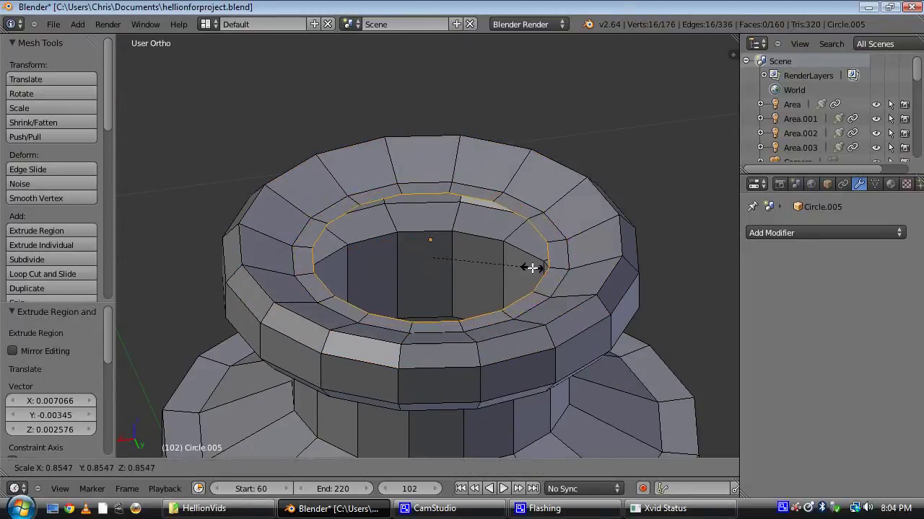
left_click(535, 268)
Step: Extrude the inner loop down 0.144 in Z, scale it smaller and fill it with a face to close the nozzle bore
key("e")
key("z")
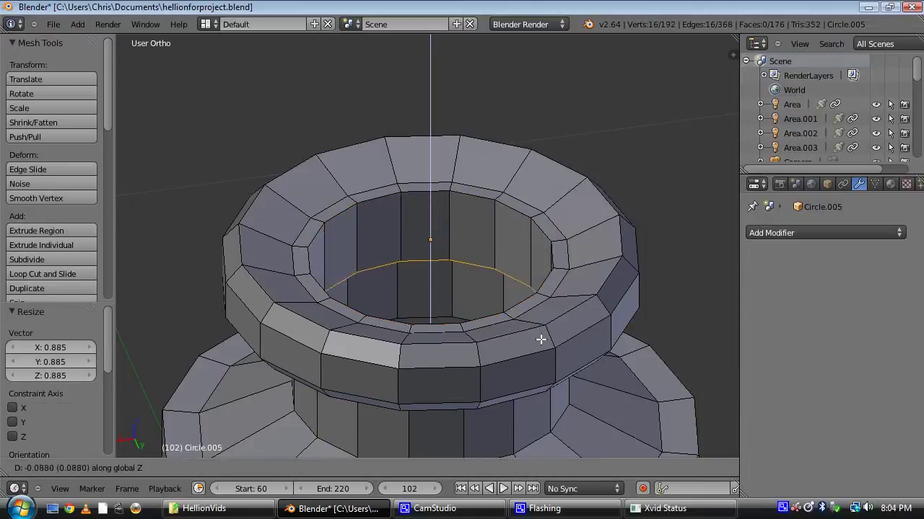
left_click(543, 382)
middle_click_drag(527, 314, 510, 349)
key("s")
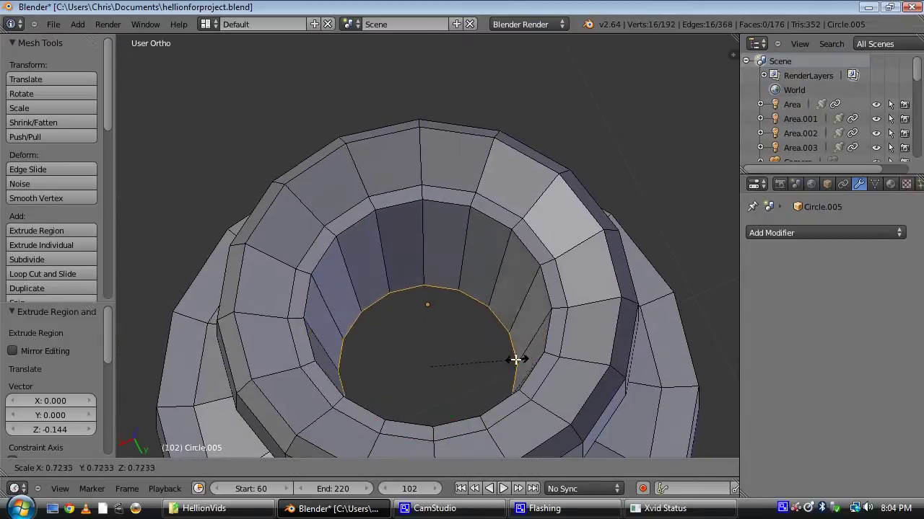
left_click(498, 361)
key("f")
right_click(486, 251)
Step: Examine the finished nozzle's rim, neck, flange and bore from several angles
scroll(485, 251, "down", 7)
middle_click_drag(482, 303, 506, 202)
key("Tab")
scroll(427, 291, "down", 5)
scroll(507, 202, "up", 6)
key("Tab")
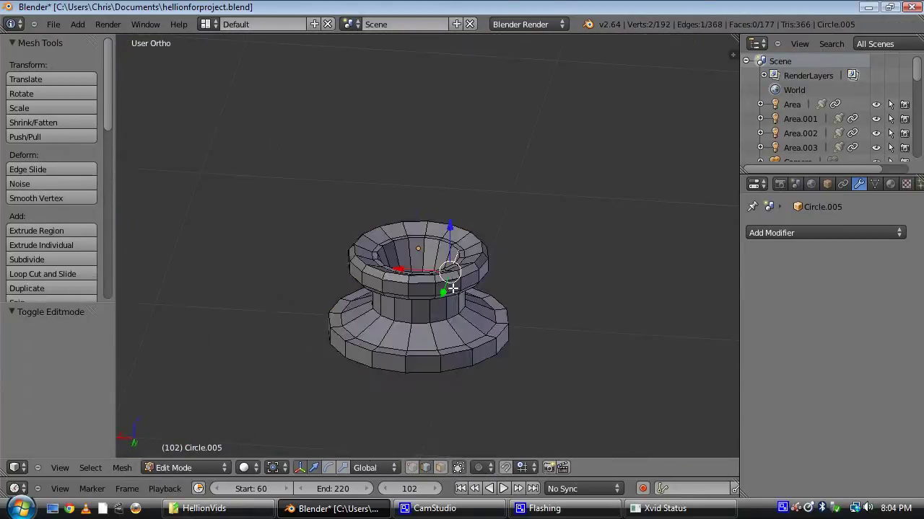
scroll(453, 289, "up", 6)
middle_click_drag(493, 356, 521, 340)
middle_click_drag(456, 307, 453, 198, "shift")
scroll(513, 219, "down", 5)
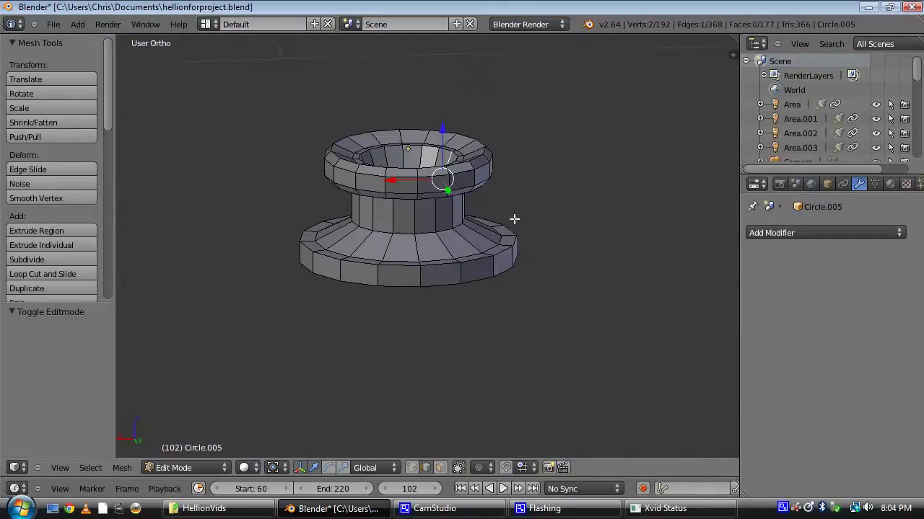
middle_click_drag(454, 248, 423, 264)
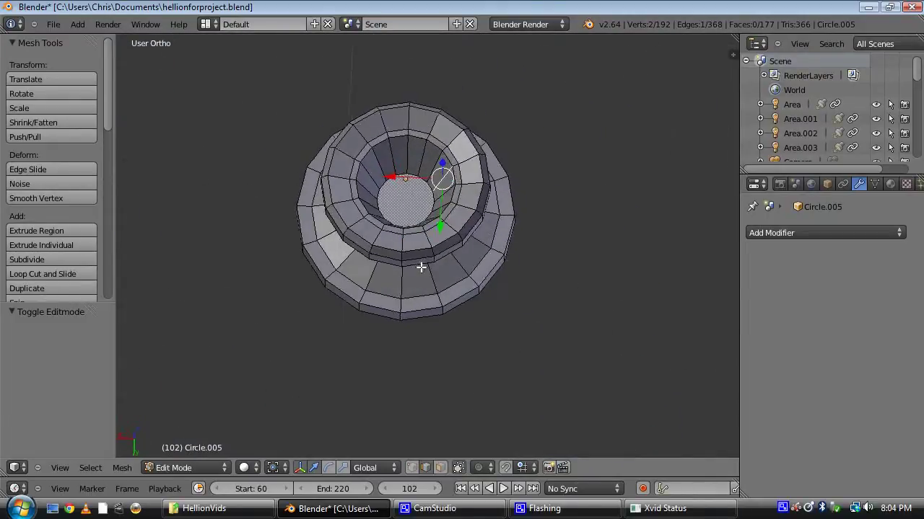
Step: In Object Mode and top view, move the nozzle beside the wingtip pod by -0.823 in X and -1.327 in Y
key("Tab")
scroll(539, 267, "down", 5)
key("KP_7")
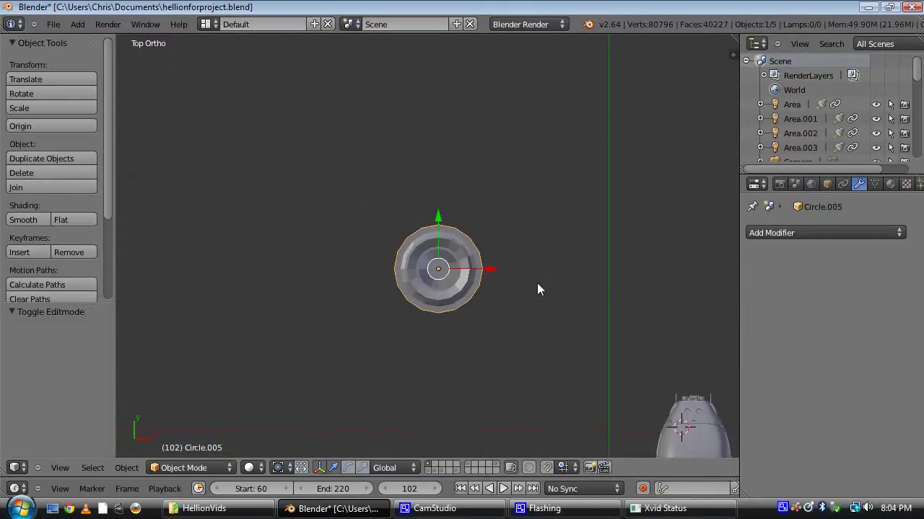
middle_click_drag(537, 289, 553, 90, "shift")
key("g")
left_click(433, 296)
middle_click_drag(433, 296, 560, 149, "shift")
scroll(540, 134, "down", 4)
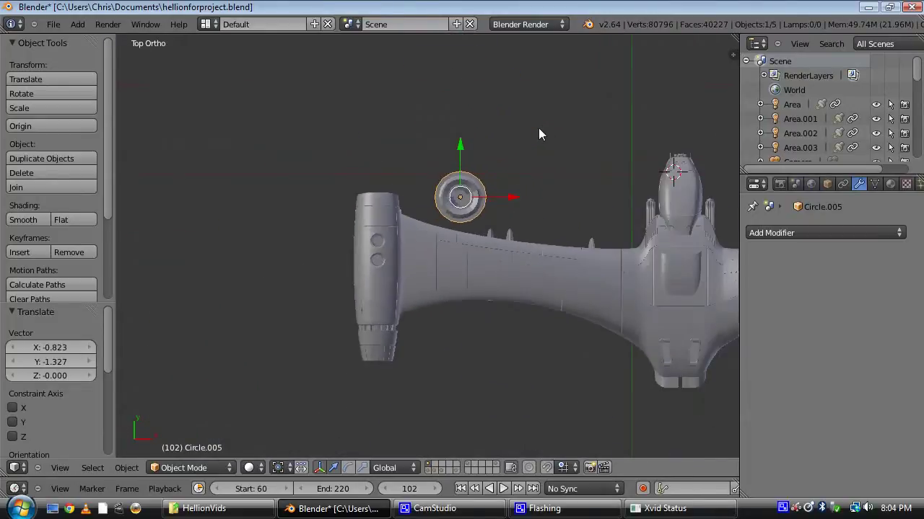
Step: Snap the 3D cursor to the ship's hull object and set the nozzle's origin to the 3D cursor
middle_click_drag(575, 195, 605, 254, "shift")
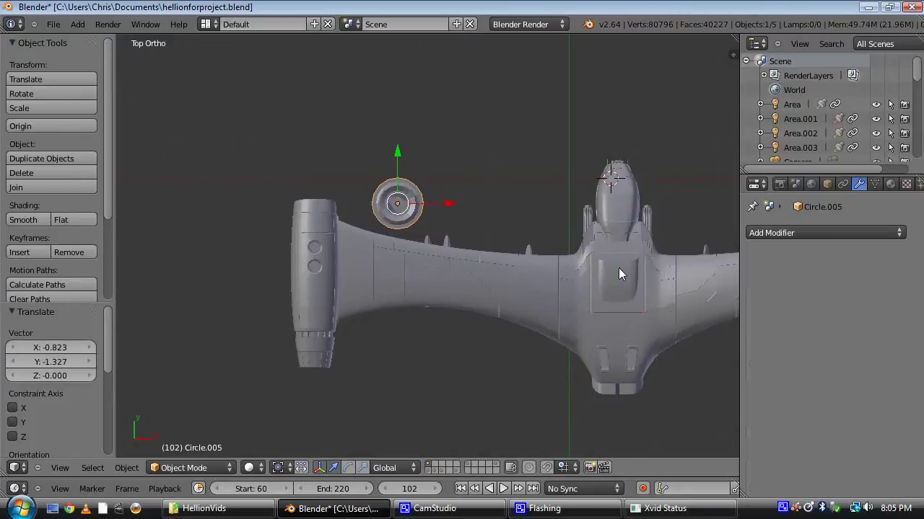
right_click(618, 270)
key("shift+s")
left_click(567, 264)
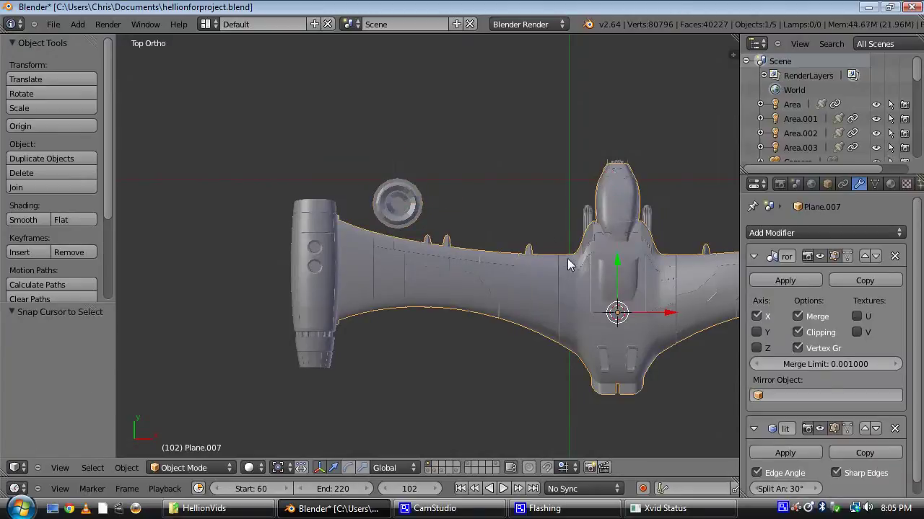
scroll(405, 204, "up", 1)
right_click(402, 202)
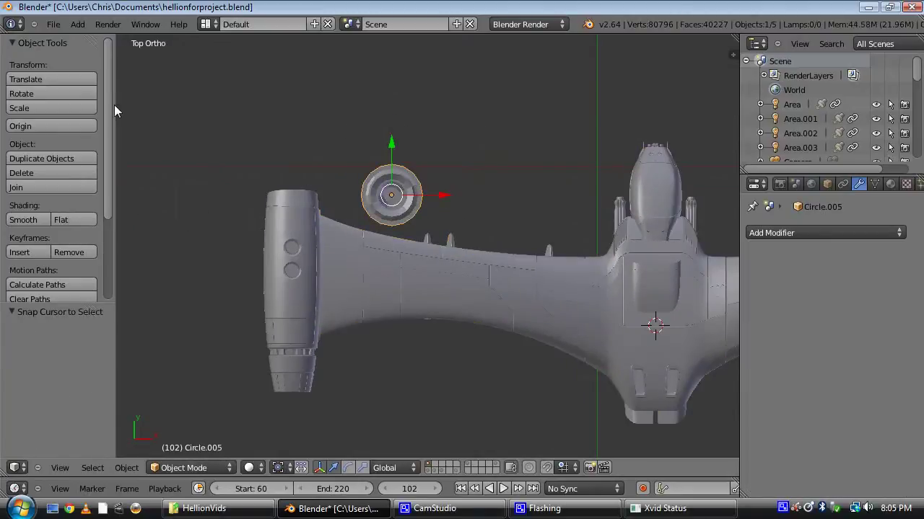
left_click(78, 127)
left_click(78, 129)
scroll(467, 205, "up", 2)
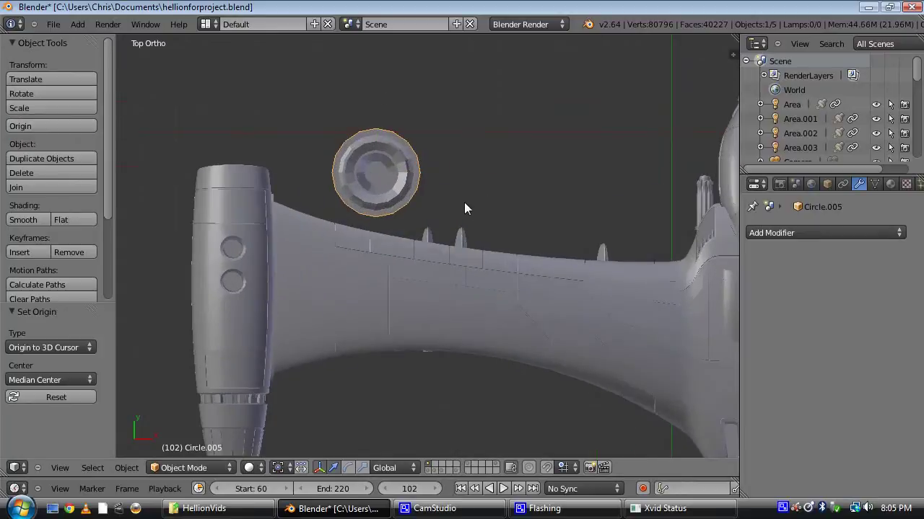
Step: Move the nozzle's entire mesh over the wingtip pod by -0.983 in X and -0.412 in Y
scroll(467, 204, "down", 3)
key("Tab")
scroll(469, 200, "up", 4)
key("a")
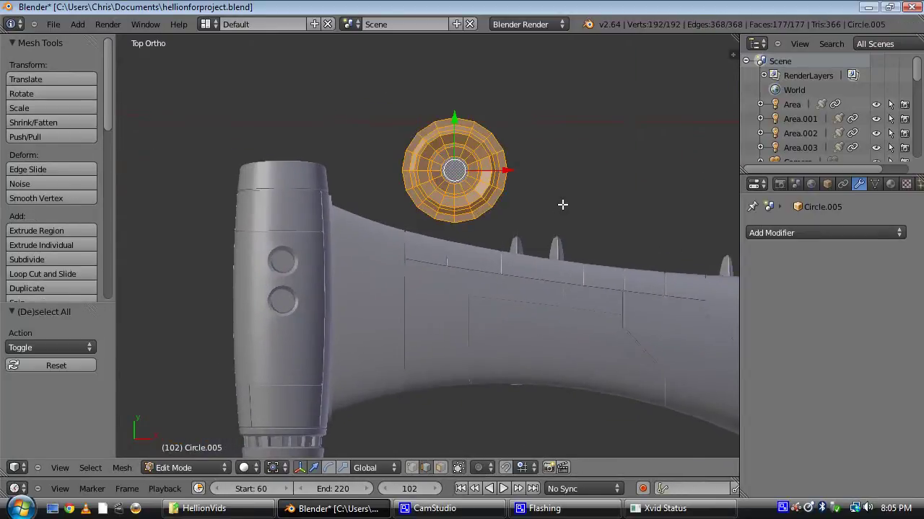
key("g")
left_click(351, 252)
Step: Line the nozzle mesh up with the pod's front round recess, shifting it about 0.048 in X and -0.083 in Y
key("z")
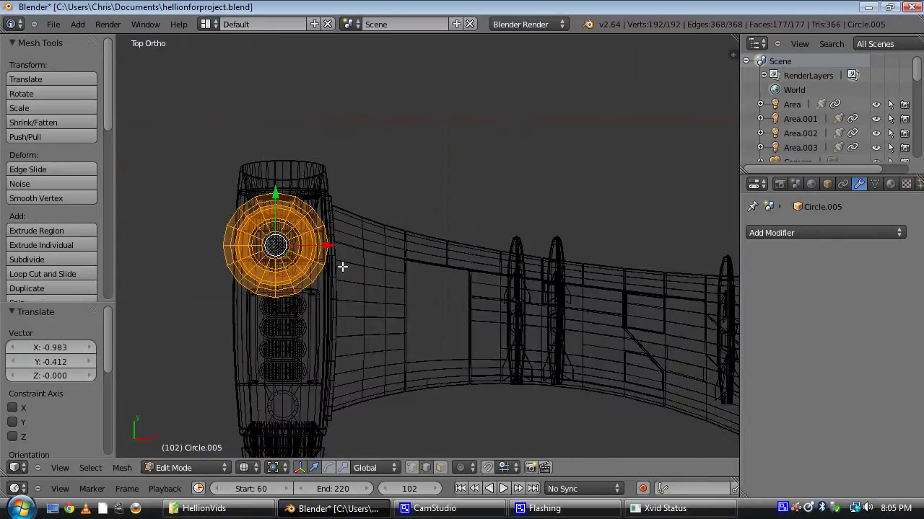
middle_click_drag(278, 240, 416, 216, "shift")
key("z")
scroll(424, 226, "up", 5)
key("g")
left_click(423, 233)
Step: Raise the nozzle mesh 1.131 in Z to the top of the wingtip pod
mouse_move(423, 232)
middle_mouse_down()
mouse_move(433, 200)
mouse_move(446, 202)
mouse_move(425, 249)
middle_mouse_up()
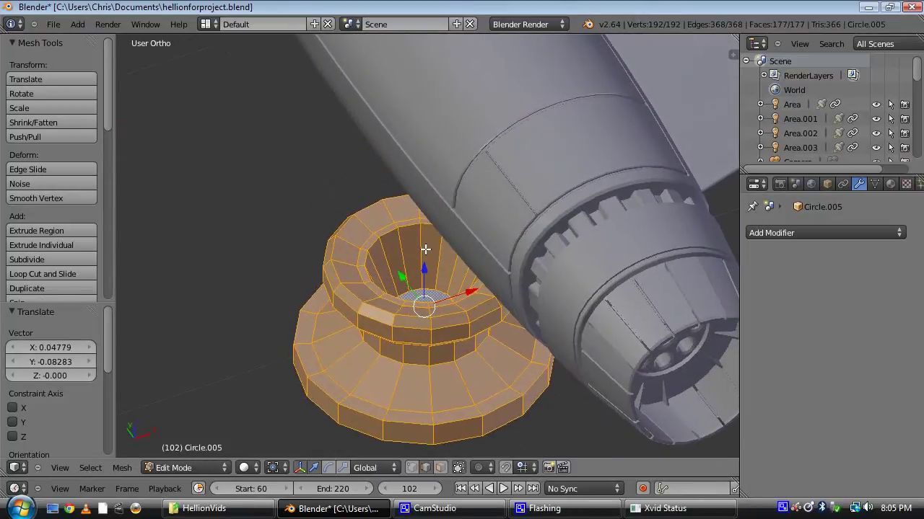
middle_click_drag(334, 148, 392, 262)
scroll(404, 289, "down", 2)
left_click_drag(433, 292, 425, 70)
middle_click_drag(425, 70, 362, 280)
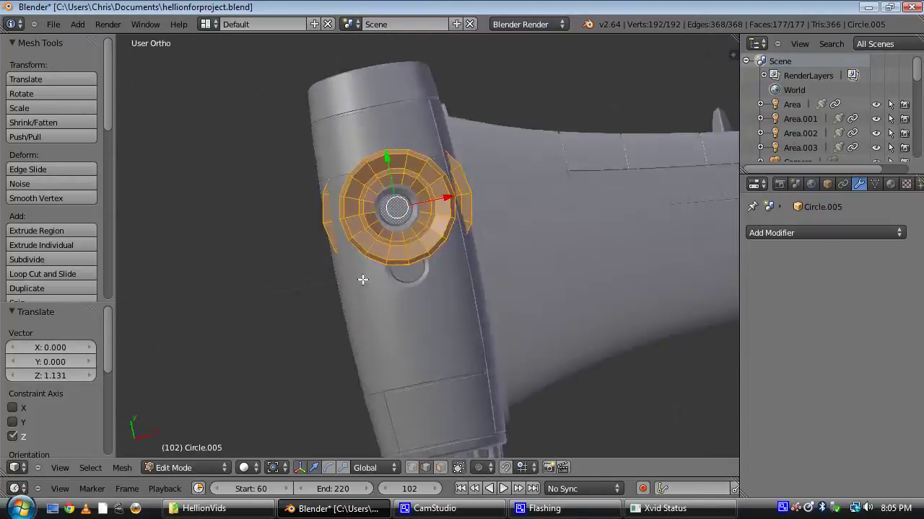
Step: In top view, scale the nozzle mesh to 0.236 so it fits inside the front round recess
key("KP_7")
scroll(336, 244, "up", 2)
scroll(337, 245, "up", 6)
key("z")
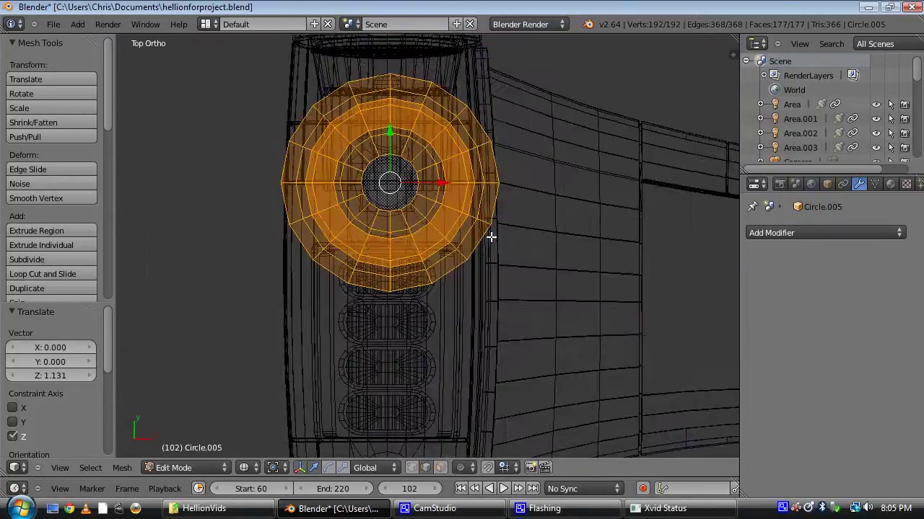
scroll(466, 219, "up", 1)
key("z")
middle_click_drag(544, 245, 541, 306, "shift")
key("s")
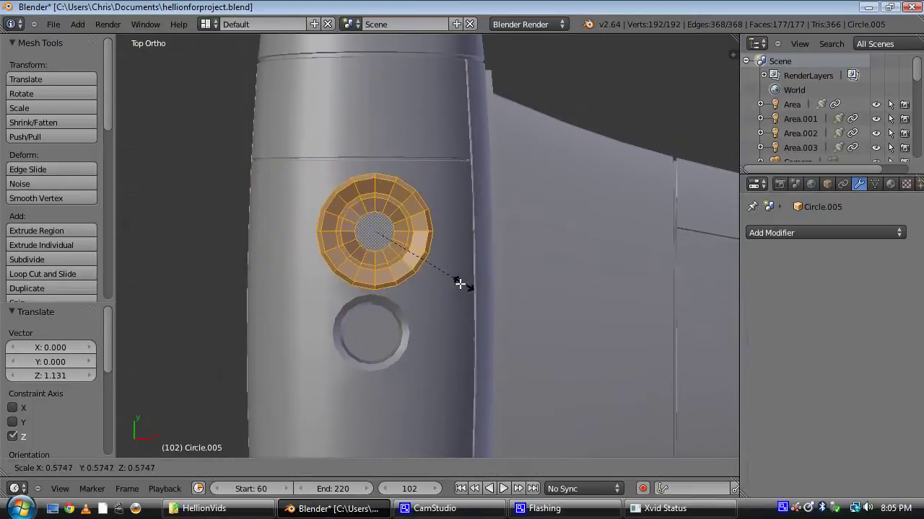
left_click(399, 264)
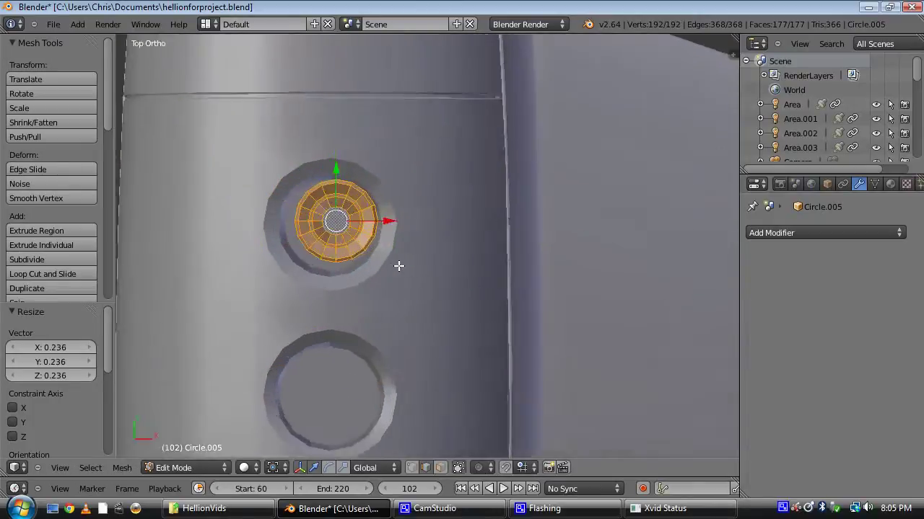
Step: Center the nozzle in the front recess by about -0.006 in X and -0.004 in Y, and adjust its height in Z
scroll(495, 249, "up", 4)
key("g")
left_click(474, 245)
middle_click_drag(474, 244, 422, 225)
scroll(422, 225, "up", 1)
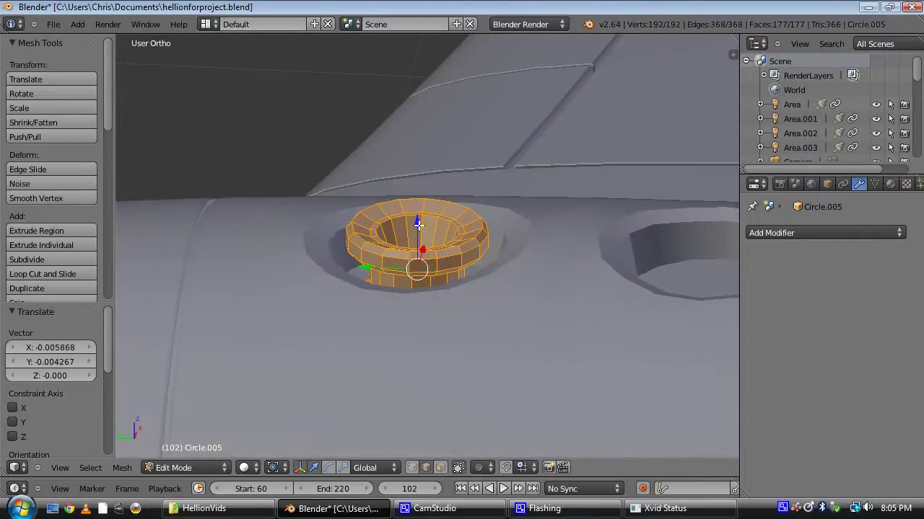
left_click(419, 189)
middle_click_drag(419, 189, 427, 161)
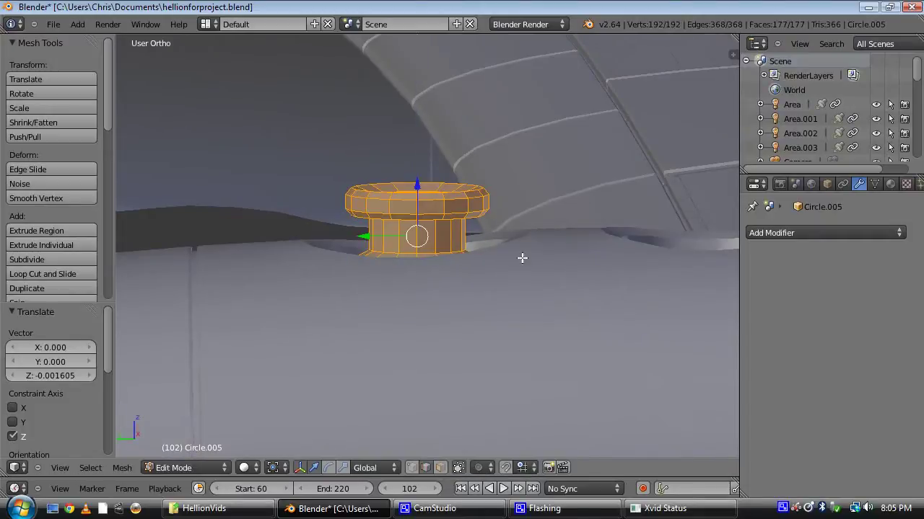
middle_click_drag(420, 192, 495, 289)
left_click(423, 207)
Step: In top view, duplicate the nozzle mesh and move the copy about -0.220 in Y into the pod's rear round recess
key("KP_7")
scroll(495, 289, "up", 2)
key("shift+d")
left_click(412, 123)
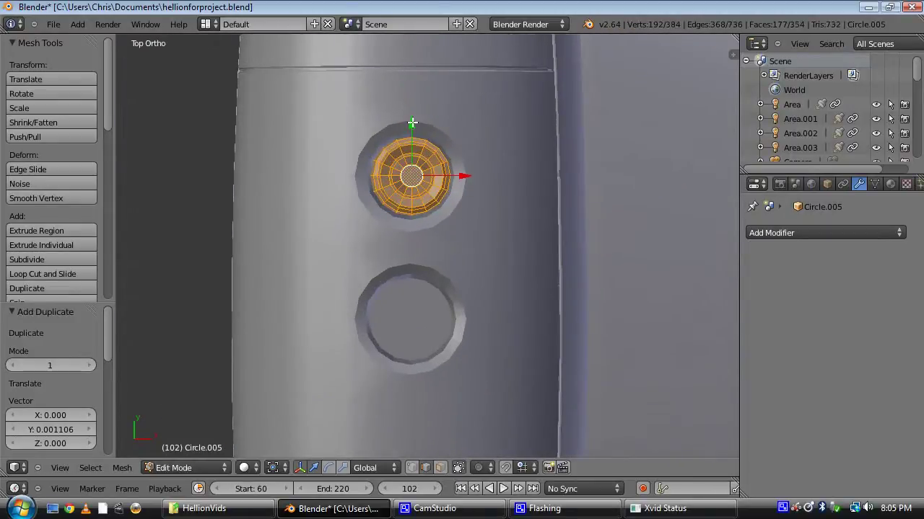
key("g")
key("y")
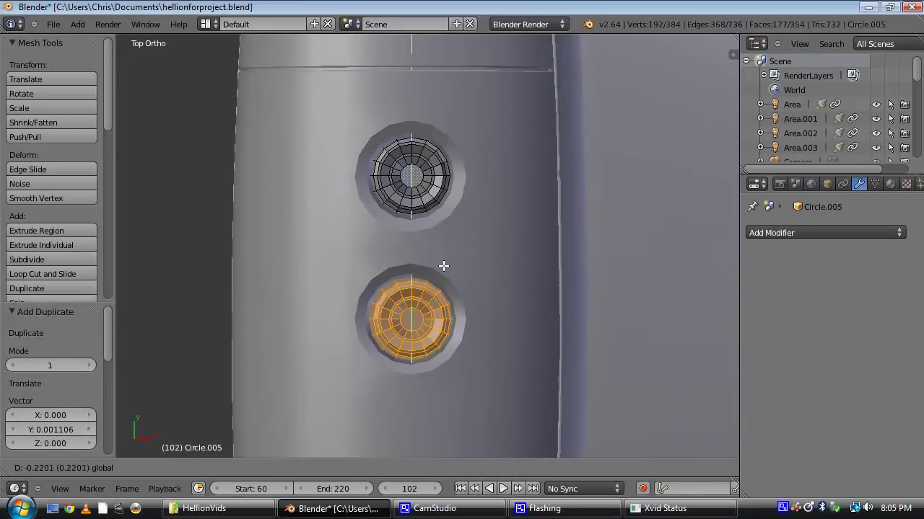
left_click(443, 265)
Step: Center the nozzle copy in the rear recess by shifting it about -0.0016 in X
scroll(450, 290, "up", 4)
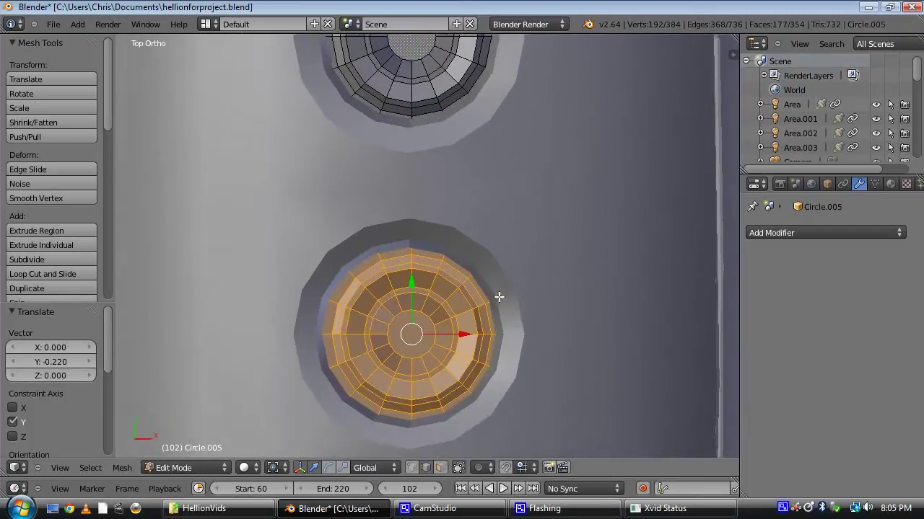
key("g")
key("x")
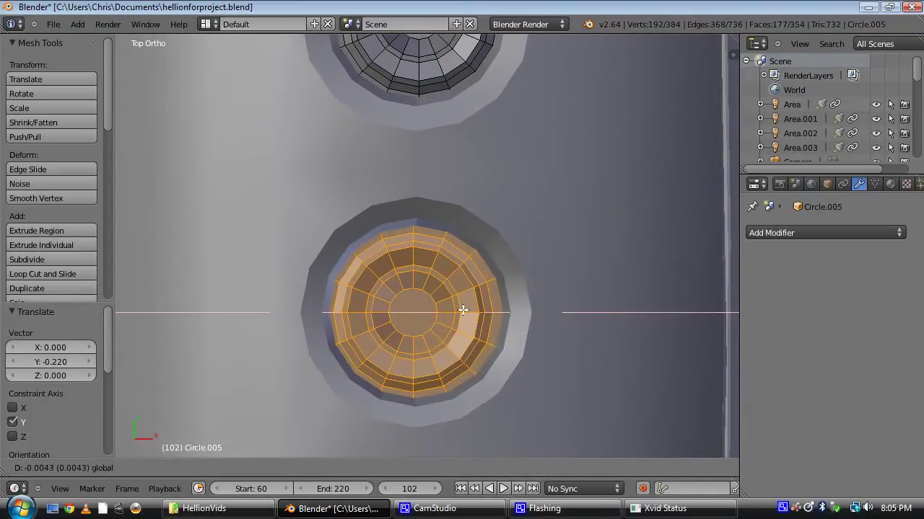
left_click(466, 310)
Step: Lower the rear nozzle copy by about 0.0027 in Z so it sits deeper in its recess
middle_click_drag(466, 310, 588, 179)
scroll(343, 219, "down", 7)
mouse_move(387, 272)
middle_mouse_down()
mouse_move(449, 274)
mouse_move(392, 277)
middle_mouse_up()
scroll(346, 270, "up", 4)
middle_click_drag(316, 262, 395, 242, "shift")
scroll(540, 268, "up", 4)
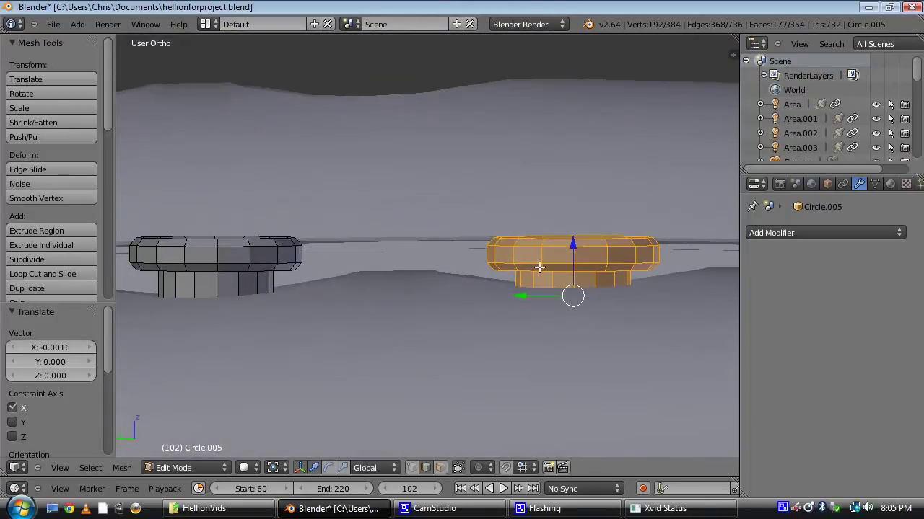
left_click_drag(571, 252, 574, 257)
Step: Select the whole front nozzle as linked geometry, lower it by about 0.0071 in Z, and leave mesh editing
right_click(308, 251)
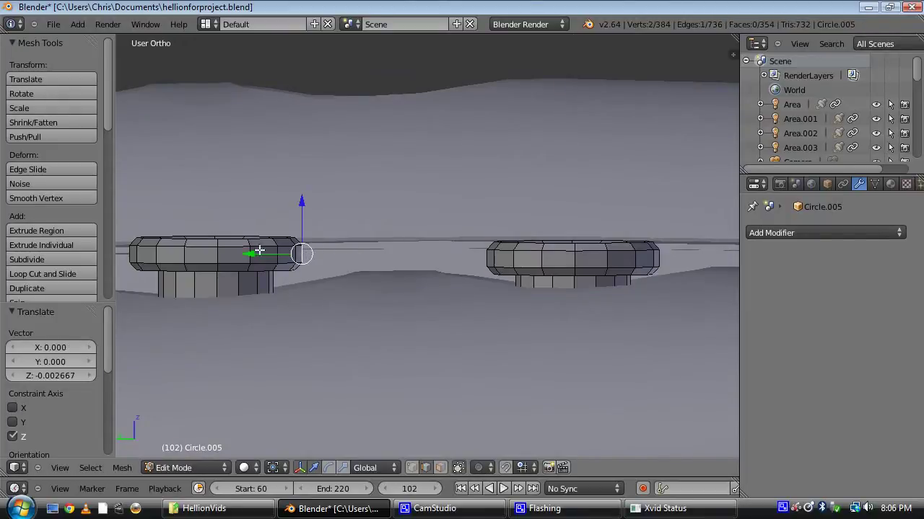
middle_click_drag(308, 251, 448, 214, "shift")
key("ctrl+l")
left_click_drag(438, 210, 445, 221)
middle_click_drag(445, 221, 485, 310)
scroll(445, 203, "down", 6)
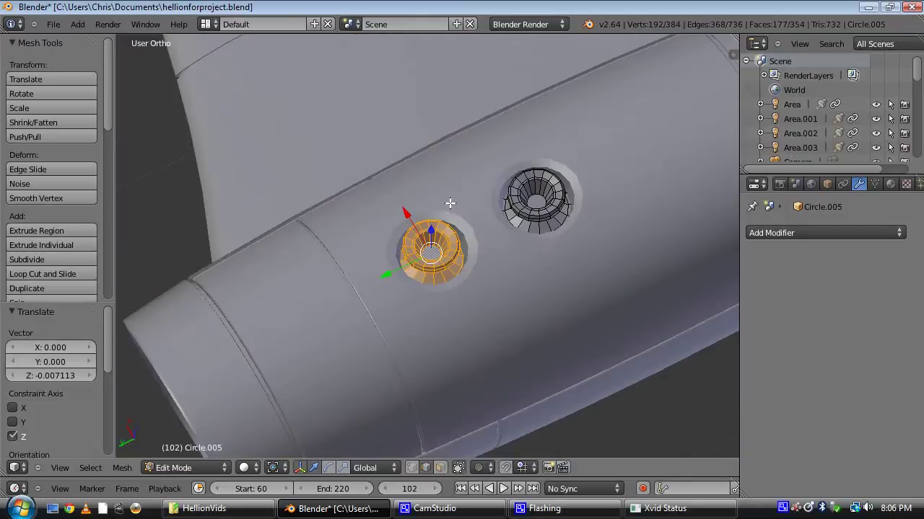
key("Tab")
Step: Examine the fit of both nozzles on the wingtip pod from close up and in the context of the whole wing
scroll(446, 181, "down", 6)
middle_click_drag(568, 267, 725, 493)
key("a")
scroll(393, 260, "up", 5)
scroll(353, 277, "down", 1)
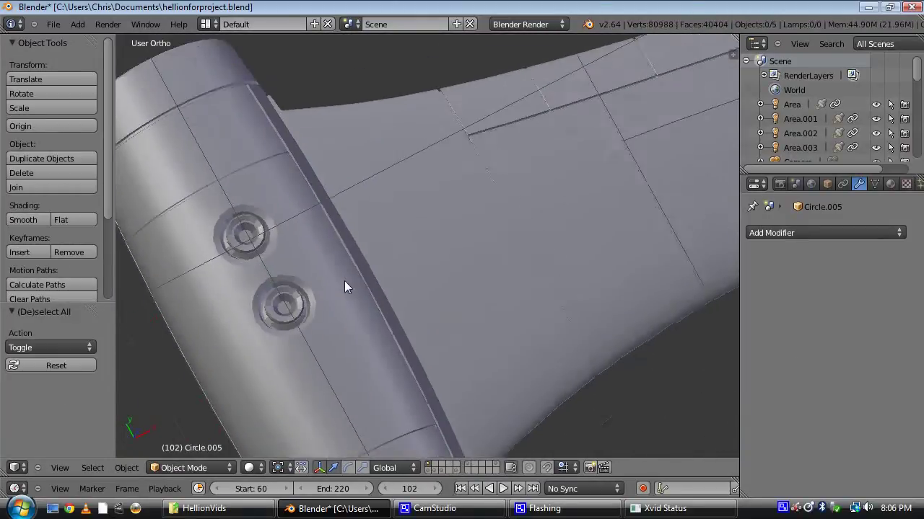
scroll(344, 280, "down", 3)
middle_click_drag(430, 331, 199, 362)
scroll(348, 272, "down", 6)
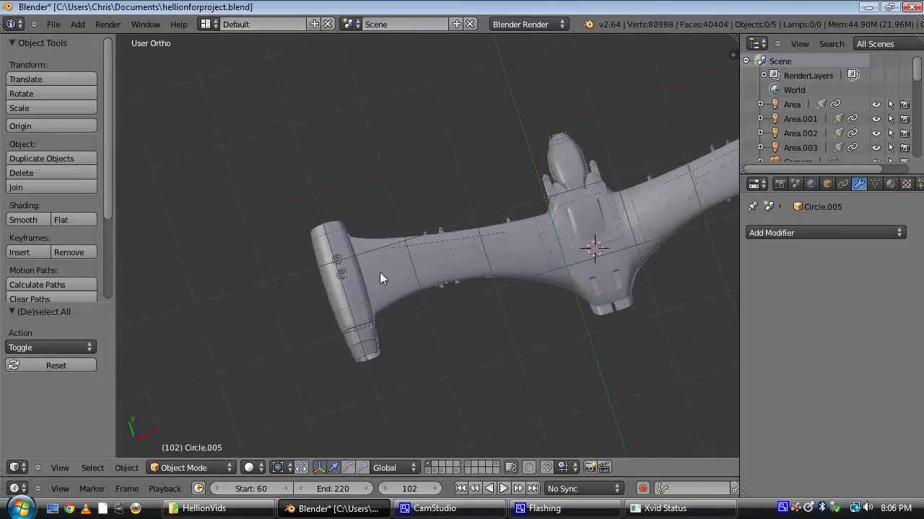
scroll(328, 237, "up", 2)
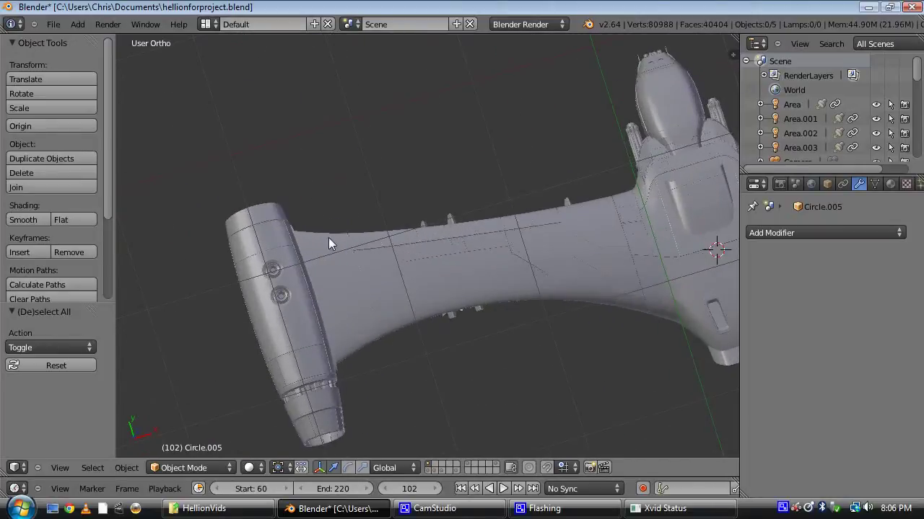
middle_click_drag(328, 237, 495, 217, "shift")
scroll(494, 217, "up", 3)
scroll(409, 335, "up", 2)
middle_click_drag(409, 335, 397, 252, "shift")
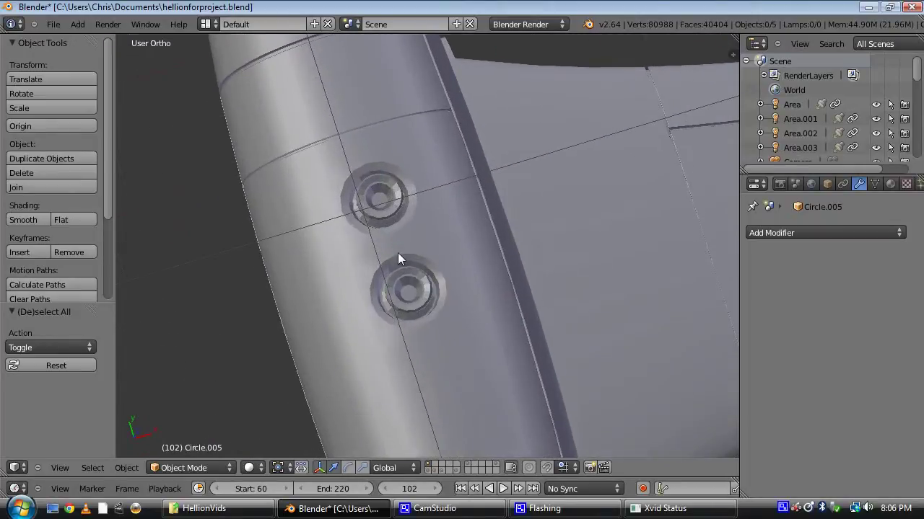
scroll(403, 260, "up", 5)
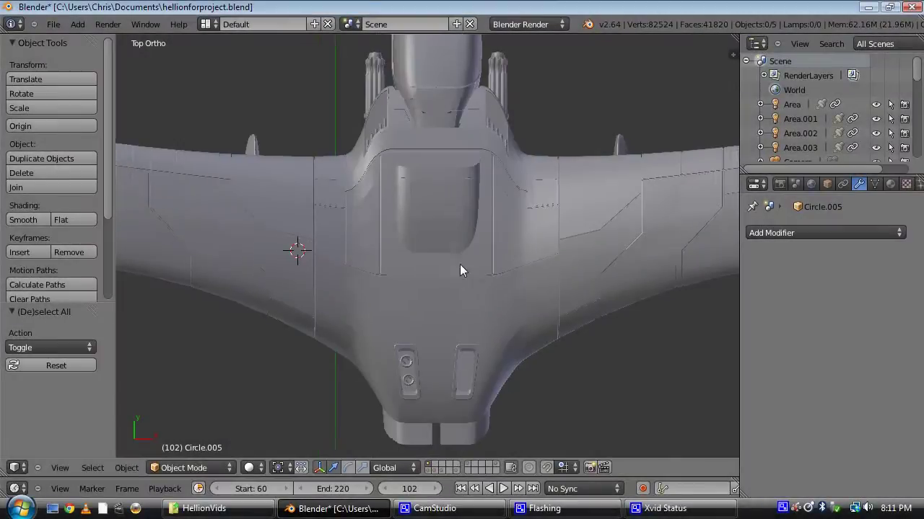
Step: Inspect how the nozzle pairs sit in the slot recesses at the rear of the fuselage
scroll(442, 240, "up", 9)
middle_click_drag(425, 369, 420, 280, "shift")
scroll(415, 217, "down", 4)
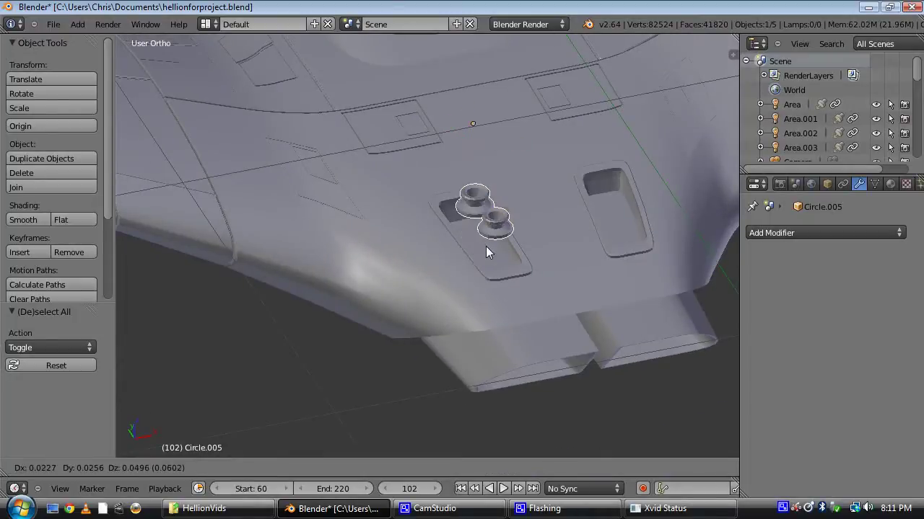
key("Tab")
mouse_move(490, 251)
middle_mouse_down()
mouse_move(406, 270)
mouse_move(563, 209)
mouse_move(513, 299)
mouse_move(452, 276)
mouse_move(479, 251)
middle_mouse_up()
middle_click_drag(426, 141, 461, 328)
scroll(447, 334, "up", 8)
scroll(471, 361, "down", 5)
middle_click_drag(466, 367, 293, 220)
scroll(278, 278, "down", 2)
Step: Add a Mirror modifier across X to the nozzle object and deselect everything
key("Tab")
key("KP_7")
left_click(876, 232)
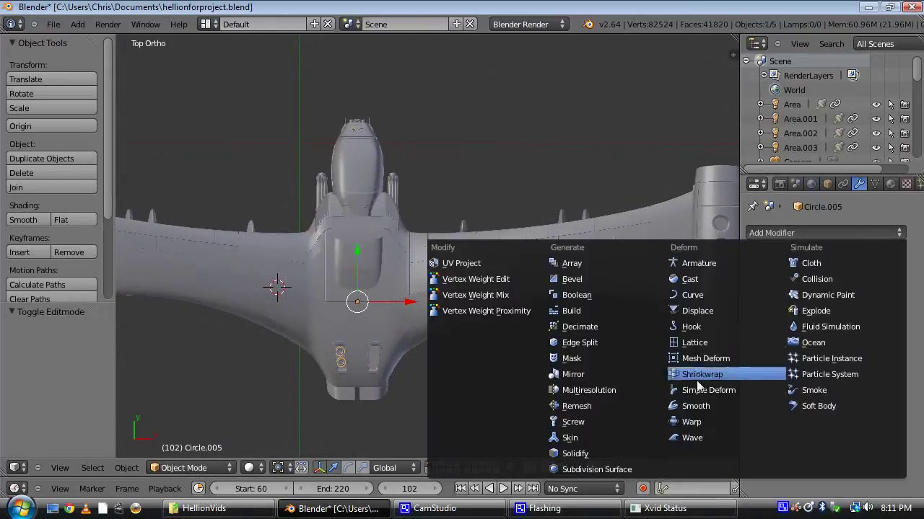
left_click(594, 375)
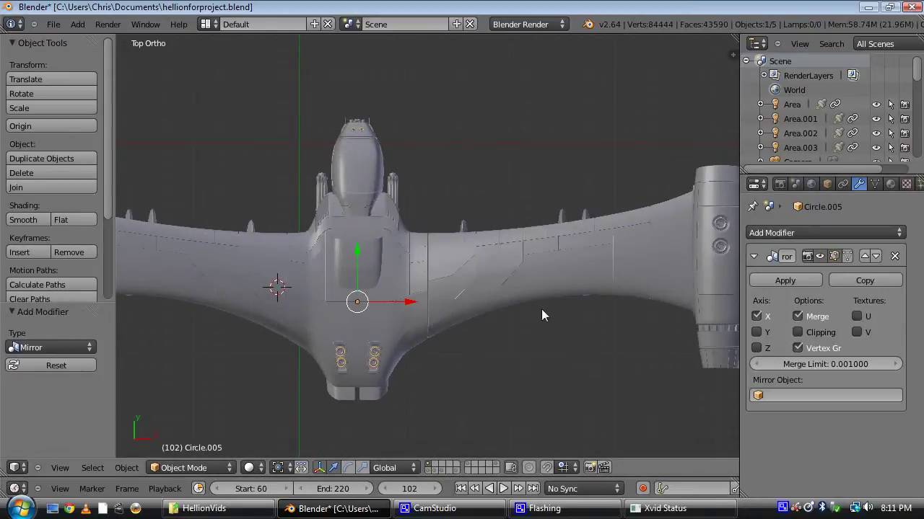
key("a")
Step: Open the spaceship hull mesh for editing near the rear exhausts
scroll(359, 321, "down", 1)
scroll(365, 321, "up", 2)
middle_click_drag(362, 222, 392, 254)
scroll(392, 254, "up", 4)
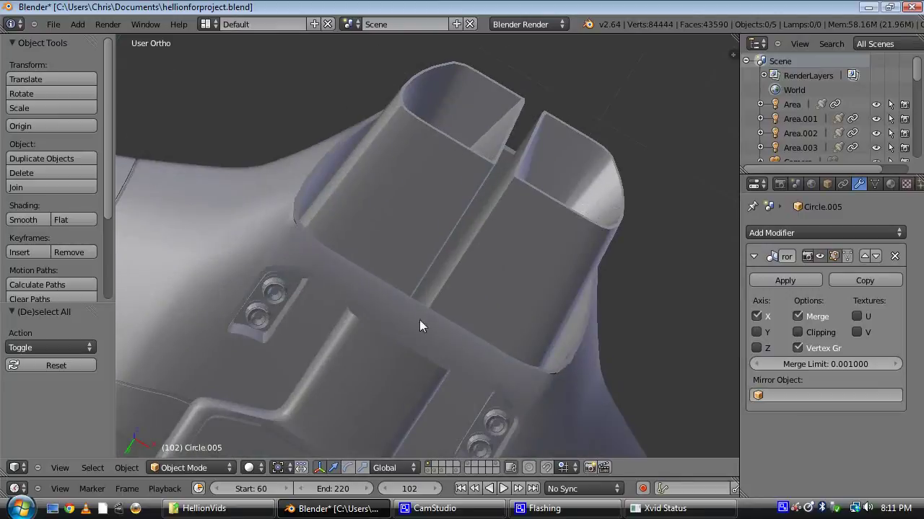
key("Tab")
key("Tab")
right_click(372, 344)
key("Tab")
right_click(372, 343)
Step: Select the strip of faces at the rear end of the raised underside fairing, using face select mode
middle_click_drag(424, 417, 414, 351)
scroll(414, 351, "up", 5)
middle_click_drag(355, 288, 451, 94, "shift")
middle_click_drag(462, 249, 402, 264)
scroll(488, 334, "up", 3)
middle_click_drag(528, 337, 414, 303, "shift")
right_click(408, 300, "alt")
scroll(408, 300, "down", 2)
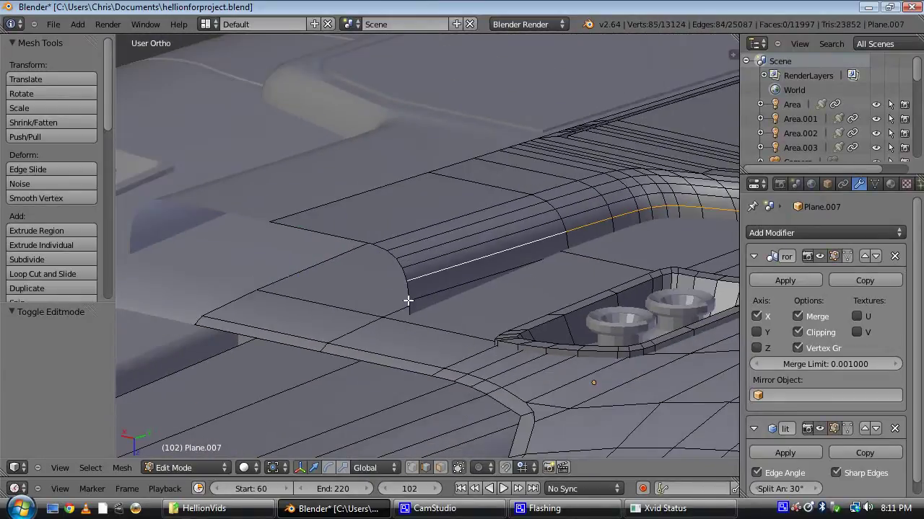
middle_click_drag(412, 309, 454, 278)
key("ctrl+Tab")
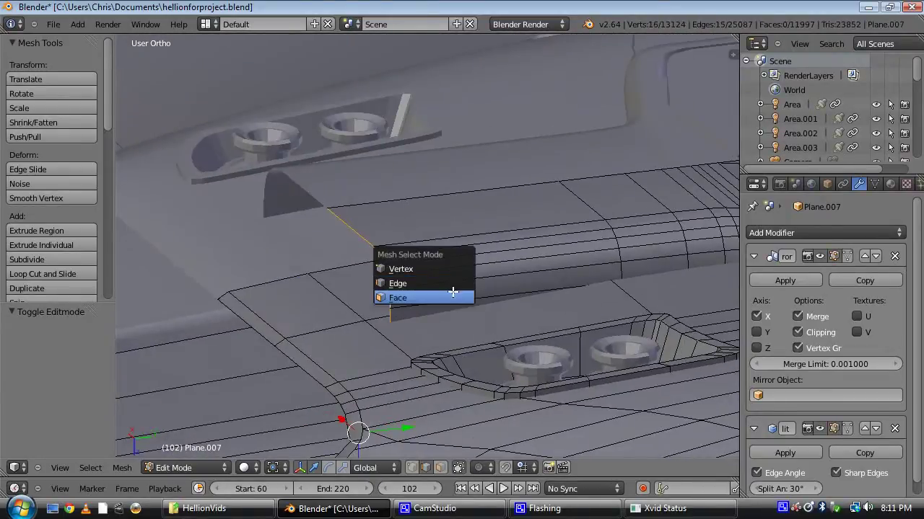
left_click(451, 296)
Step: In left wireframe view, knife-cut only the selected fairing faces diagonally from their lower edge up to the rear edge
key("ctrl+KP_3")
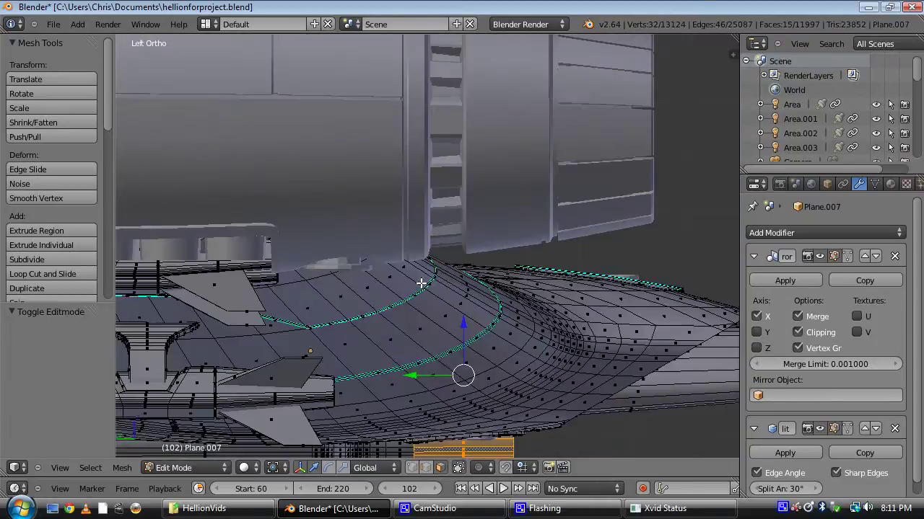
middle_click_drag(422, 283, 403, 65, "shift")
scroll(467, 236, "up", 8)
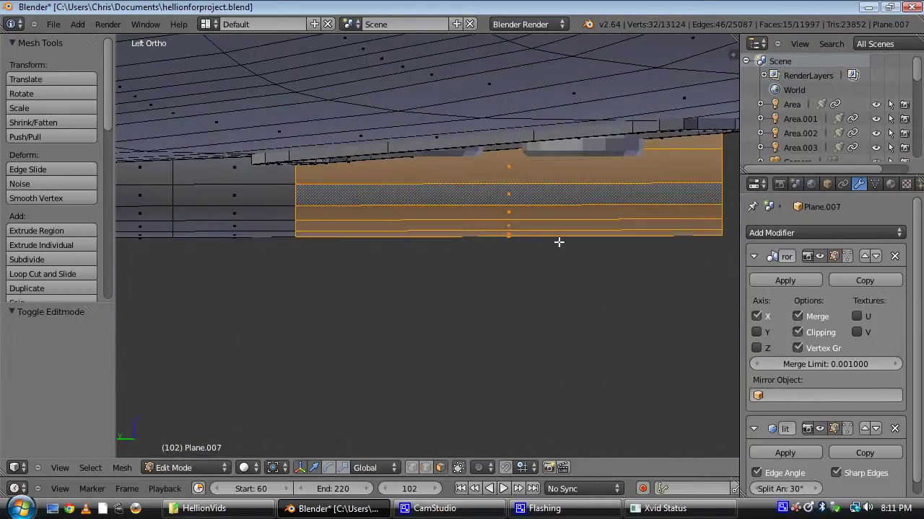
middle_click_drag(559, 242, 365, 291, "shift")
key("z")
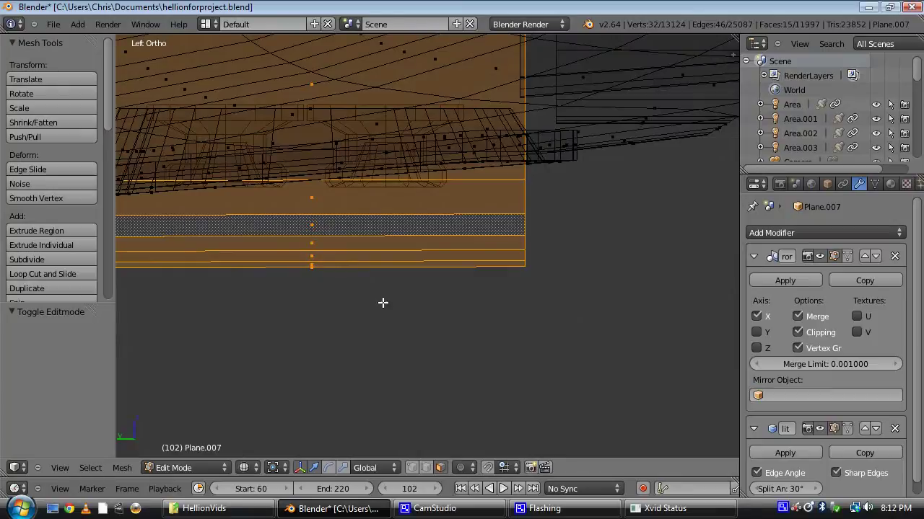
key("k")
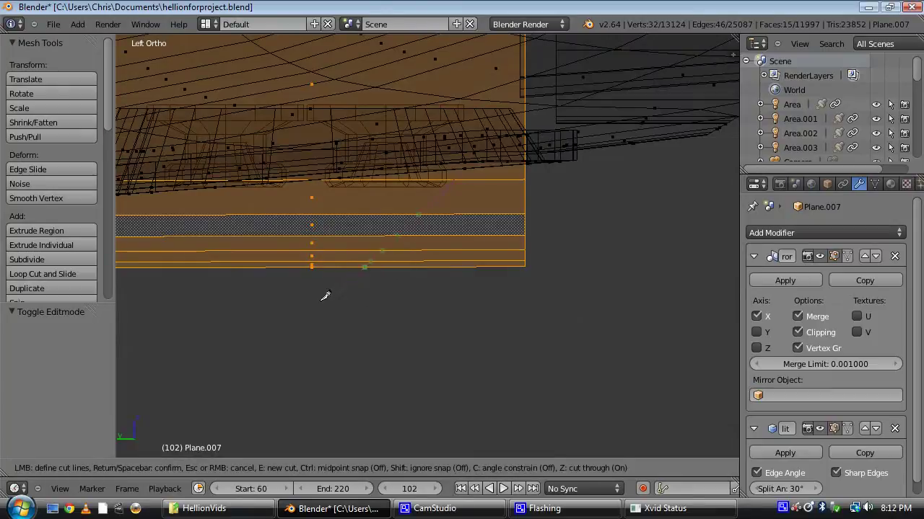
key("Escape")
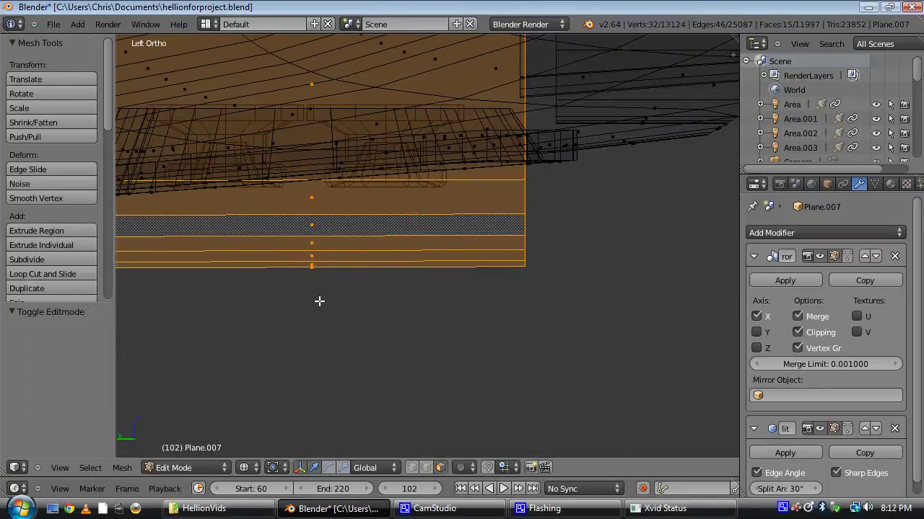
key("k")
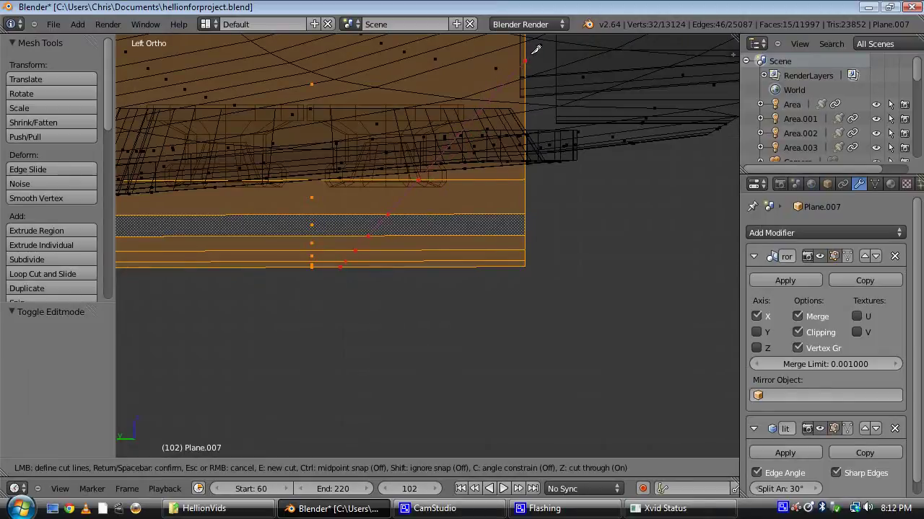
key("Return")
Step: Delete the strip of faces behind the diagonal cut and the leftover face at the fairing's end
middle_click_drag(476, 260, 462, 241)
right_click(428, 172, "alt")
key("x")
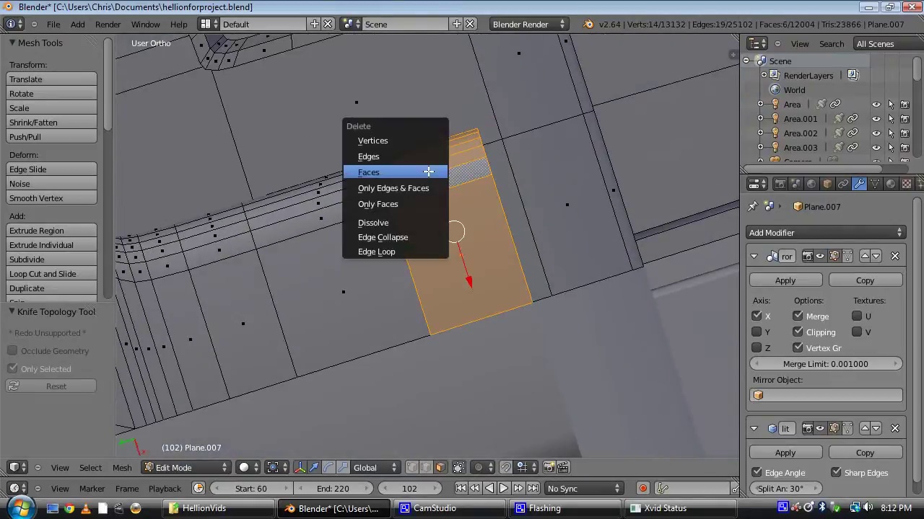
left_click(428, 172)
middle_click_drag(455, 330, 364, 210)
middle_click_drag(297, 210, 675, 220, "shift")
scroll(542, 255, "up", 4)
right_click(542, 256)
key("x")
left_click(541, 256)
Step: Try to close the fairing's open slanted end with a single face built from its boundary edges
middle_click_drag(542, 255, 517, 278)
key("ctrl+Tab")
left_click(497, 258)
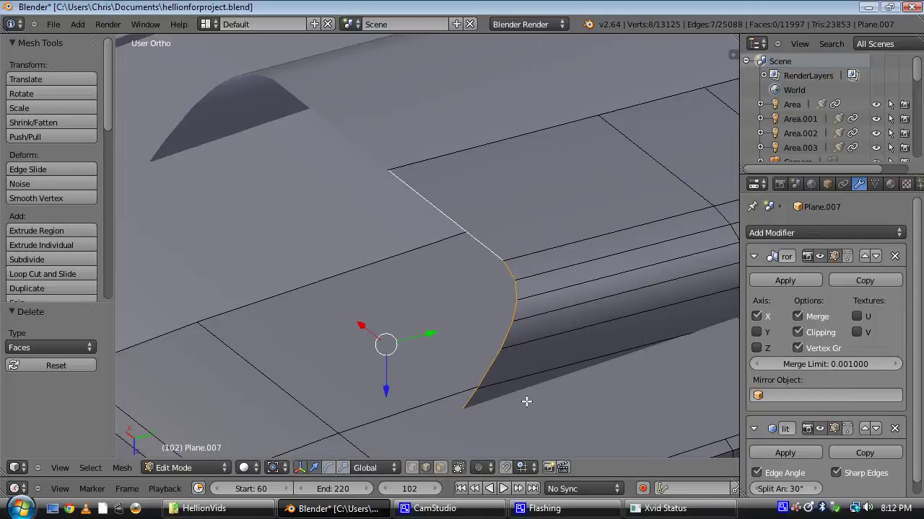
key("f")
middle_click_drag(432, 311, 438, 372)
key("z")
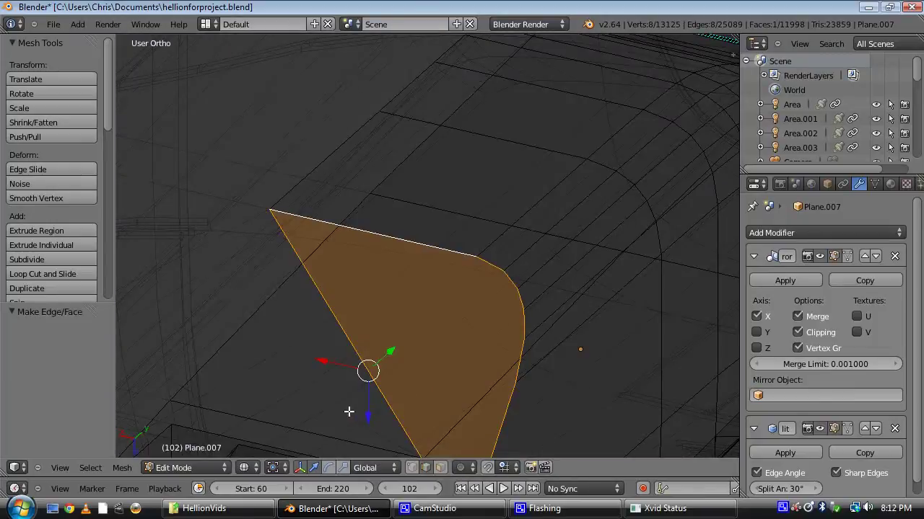
middle_click_drag(349, 411, 381, 270, "shift")
scroll(449, 390, "down", 5)
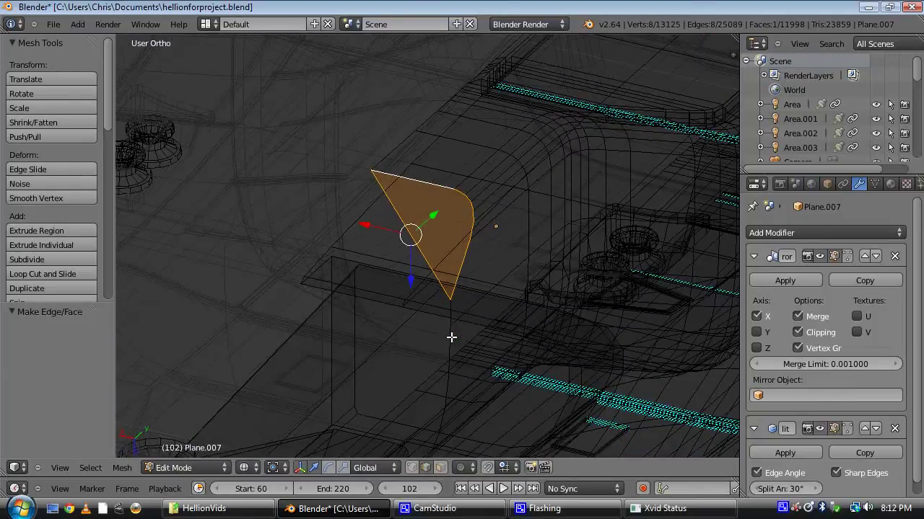
Step: Delete the single face filling the fairing's slanted end
key("z")
scroll(438, 264, "up", 4)
mouse_move(443, 291)
middle_mouse_down()
mouse_move(493, 305)
mouse_move(462, 313)
middle_mouse_up()
key("z")
key("x")
left_click(461, 314)
key("z")
Step: Select the fairing's open slanted boundary edges and extrude them along X to the hull's centre line
key("ctrl+Tab")
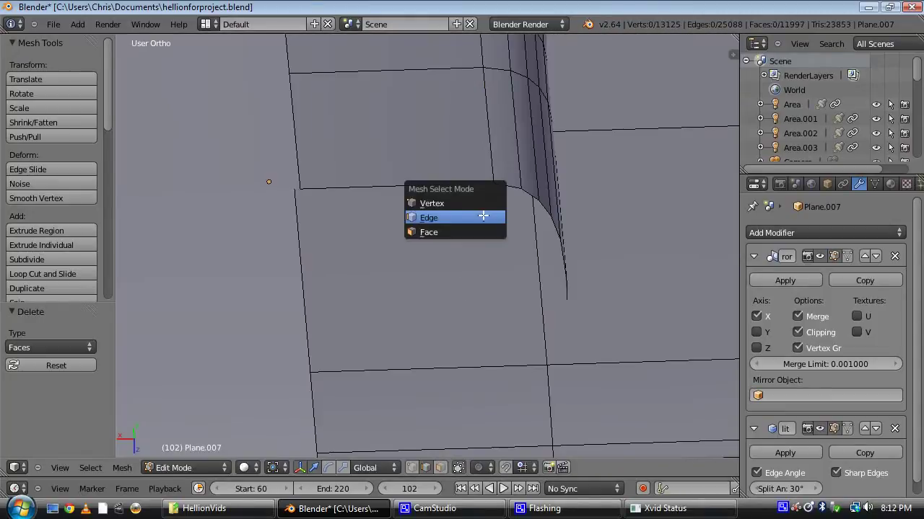
key("Escape")
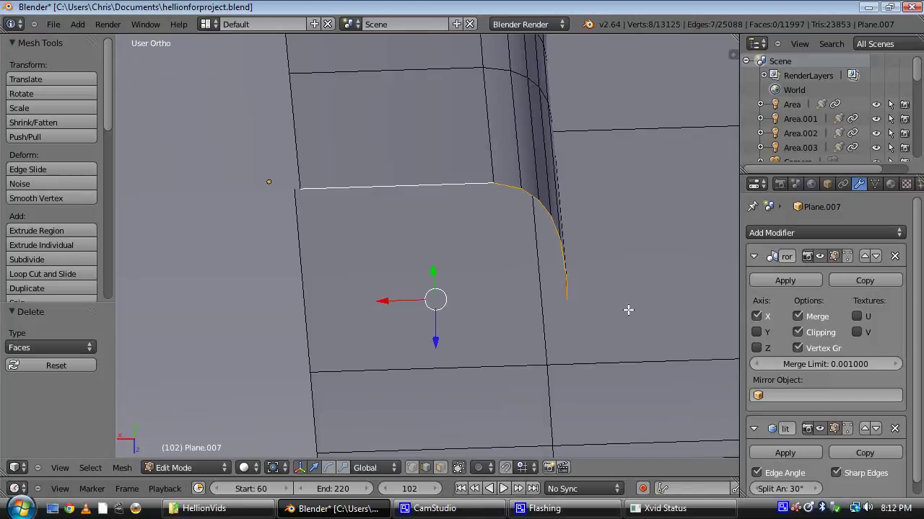
key("e")
key("x")
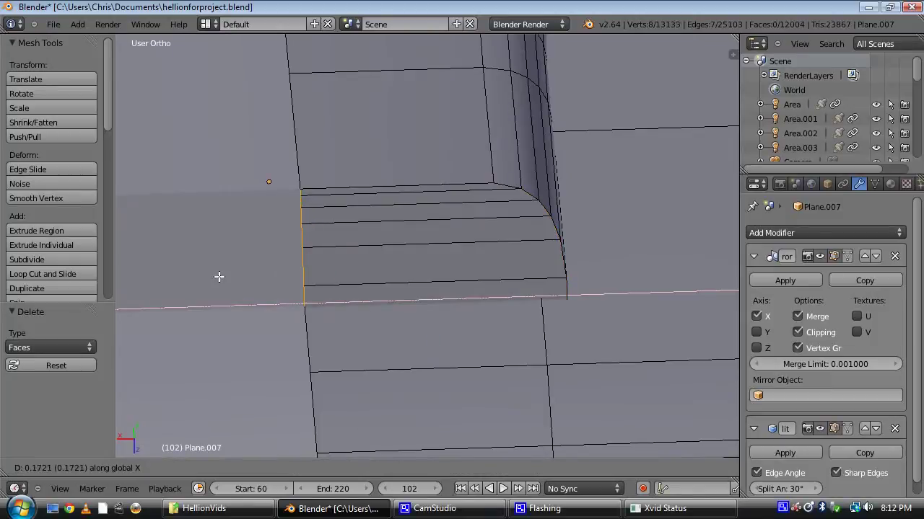
left_click(452, 263)
Step: Try Remove Doubles on the entire hull mesh, undo it, and deselect everything
key("a")
key("space")
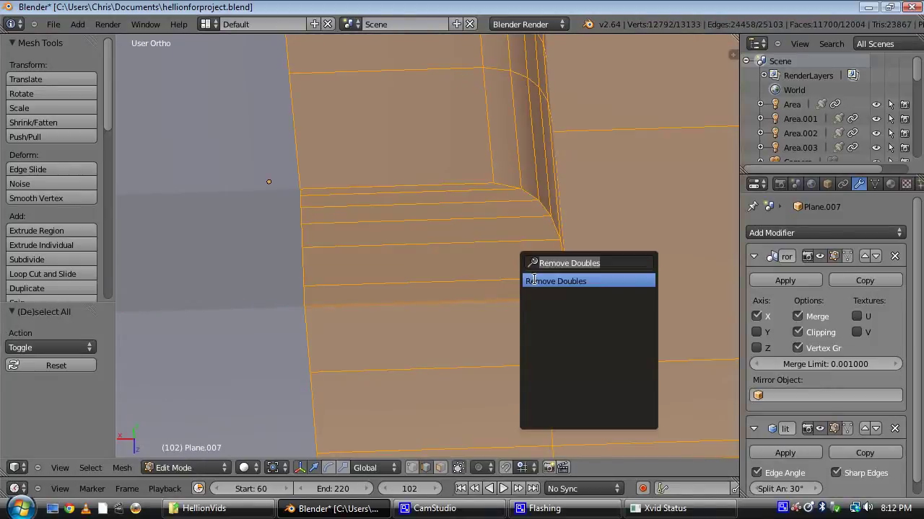
key("Return")
right_click(490, 272)
key("ctrl+Tab")
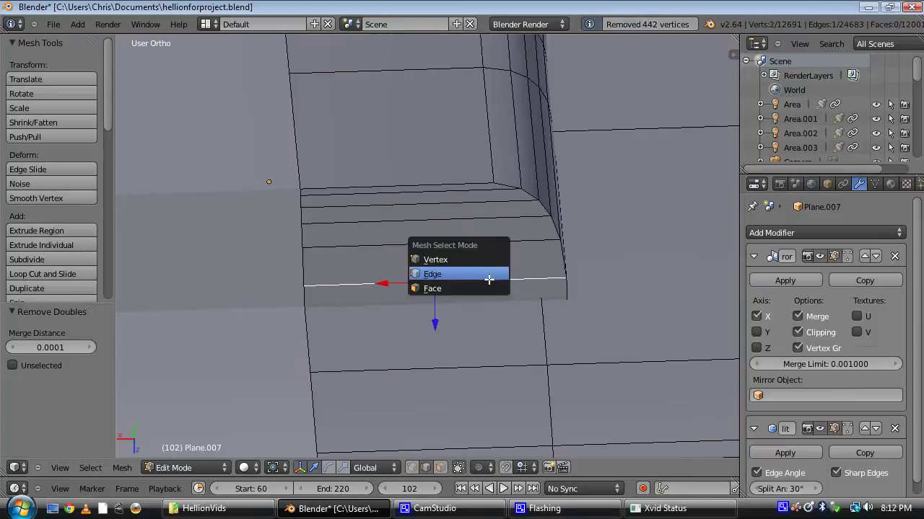
key("ctrl+z")
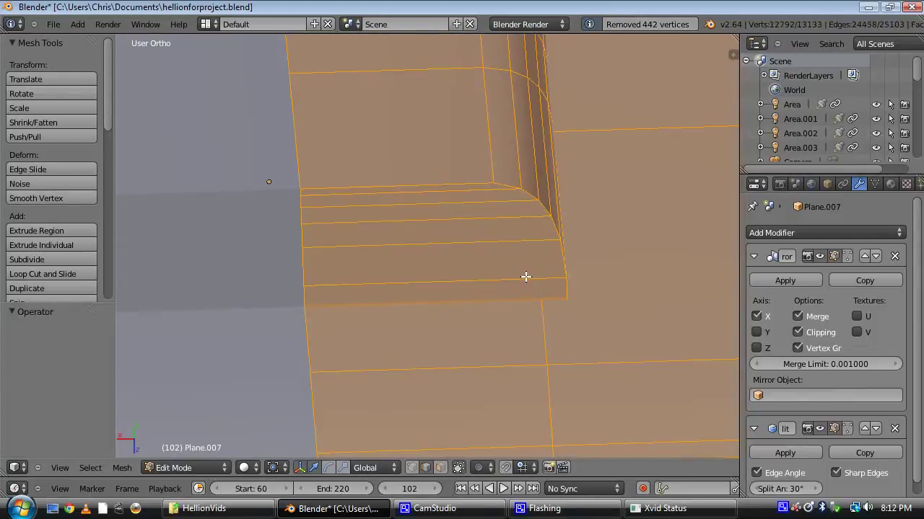
key("a")
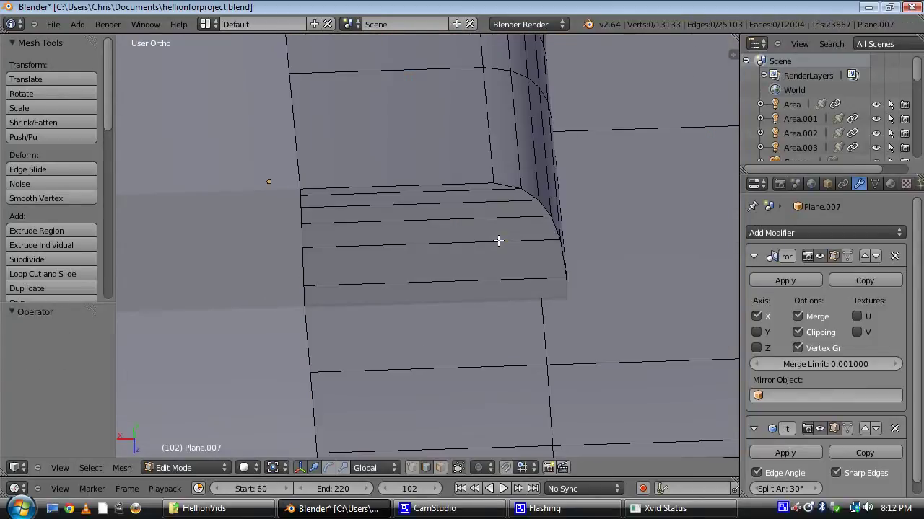
Step: Select the six faces closing the fairing's rear slope, extrude them in place and scale the new faces to 0.917
scroll(490, 243, "down", 3)
key("ctrl+Tab")
left_click(475, 256)
scroll(454, 287, "up", 4)
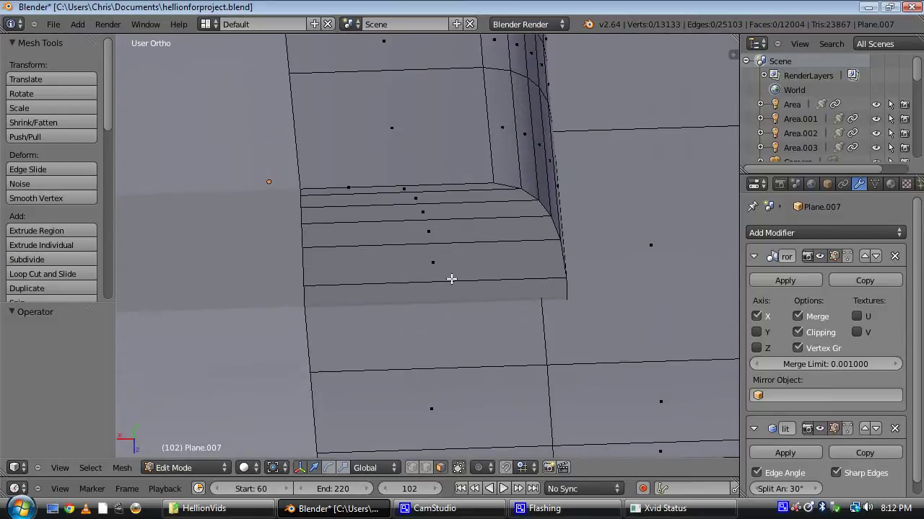
left_click_drag(440, 269, 417, 221)
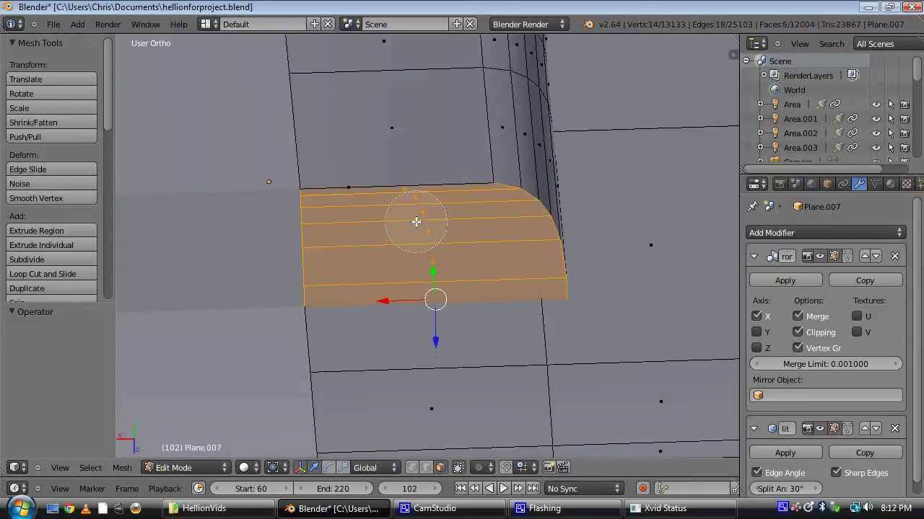
key("e")
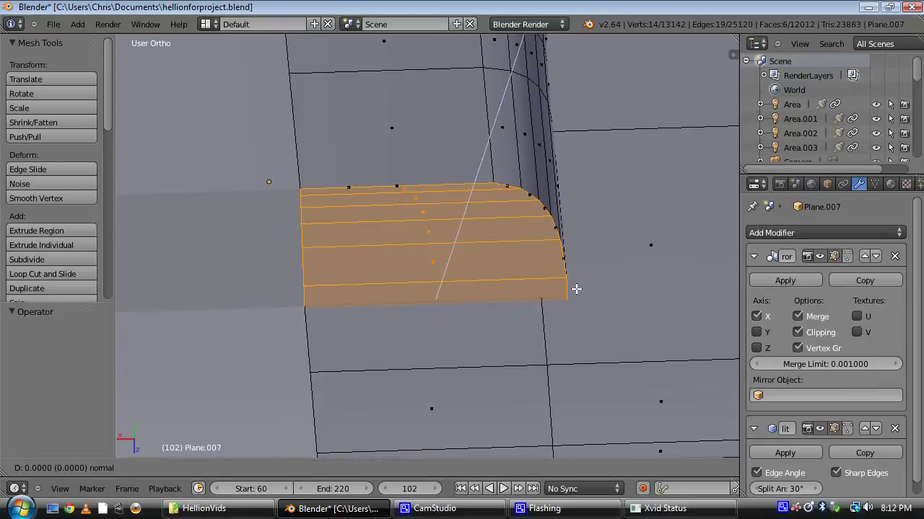
left_click(575, 289)
key("s")
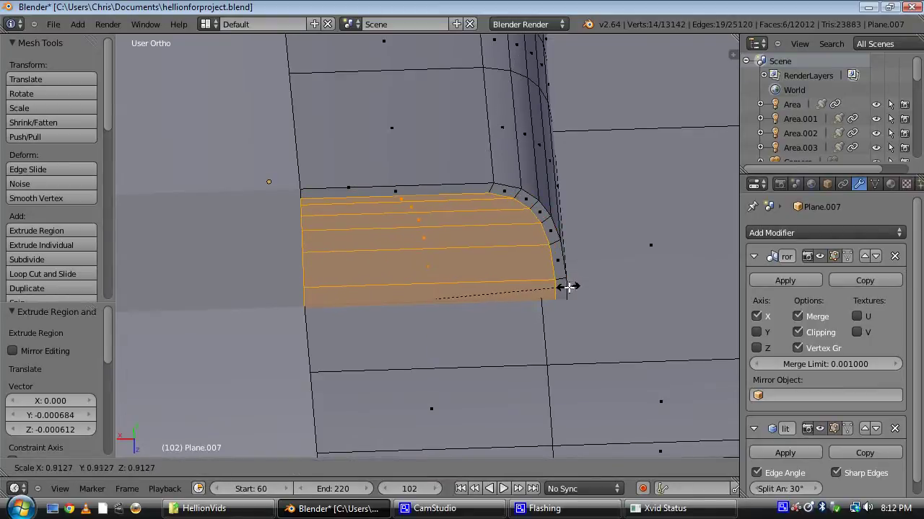
left_click(565, 288)
Step: Extrude the inset slope faces along global Y into the fairing to form a recess, and leave mesh editing
middle_click_drag(481, 288, 494, 330)
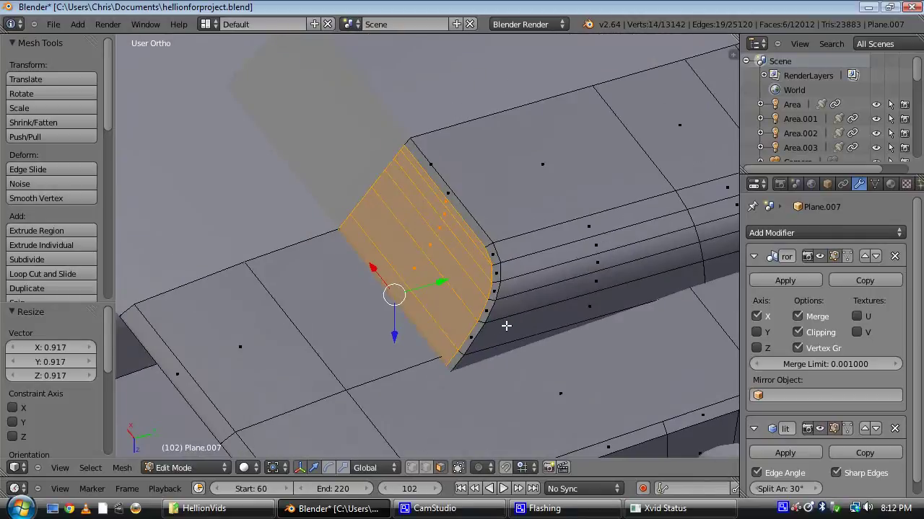
key("g")
key("y")
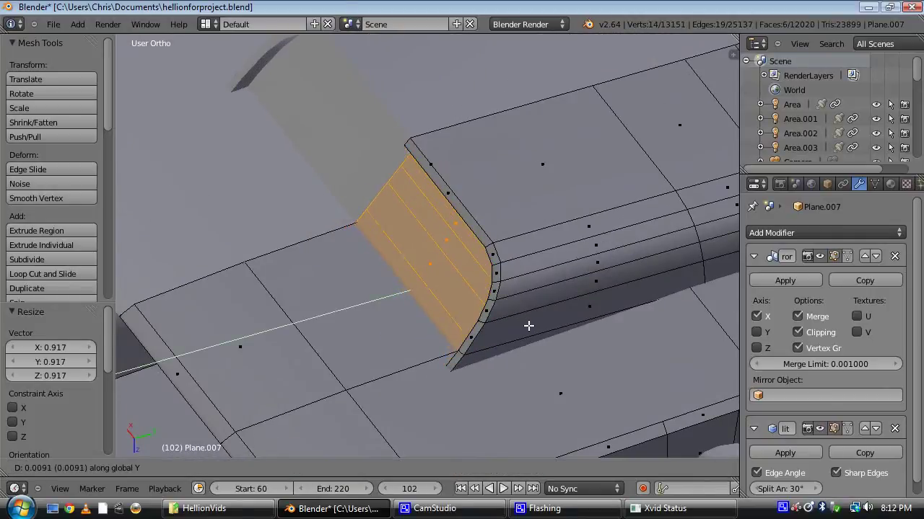
left_click(515, 309)
right_click(511, 282)
scroll(513, 275, "down", 6)
middle_click_drag(522, 242, 532, 279)
key("Tab")
scroll(477, 215, "down", 5)
middle_click_drag(443, 170, 583, 278)
scroll(583, 278, "up", 4)
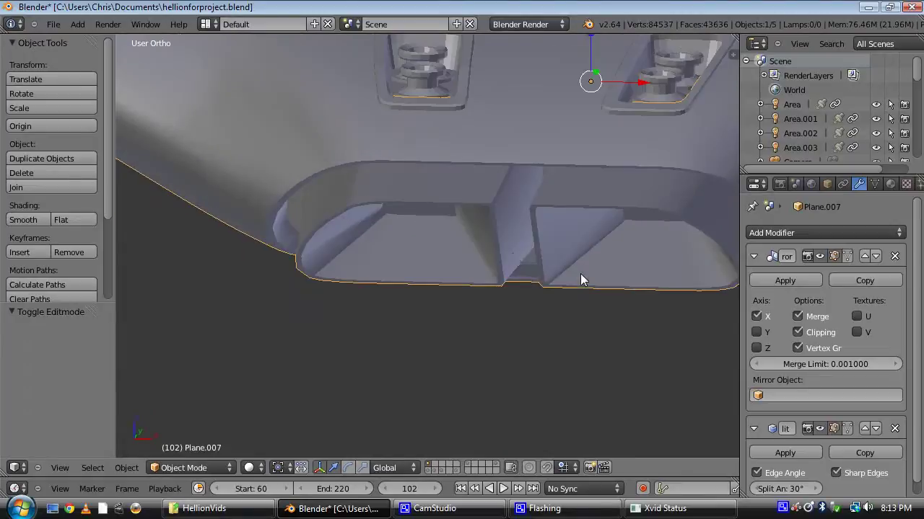
Step: Cut two closely spaced edge loops around the hull's rear section, ahead of the open exhaust end
key("Tab")
right_click(465, 189)
middle_click_drag(466, 189, 405, 262)
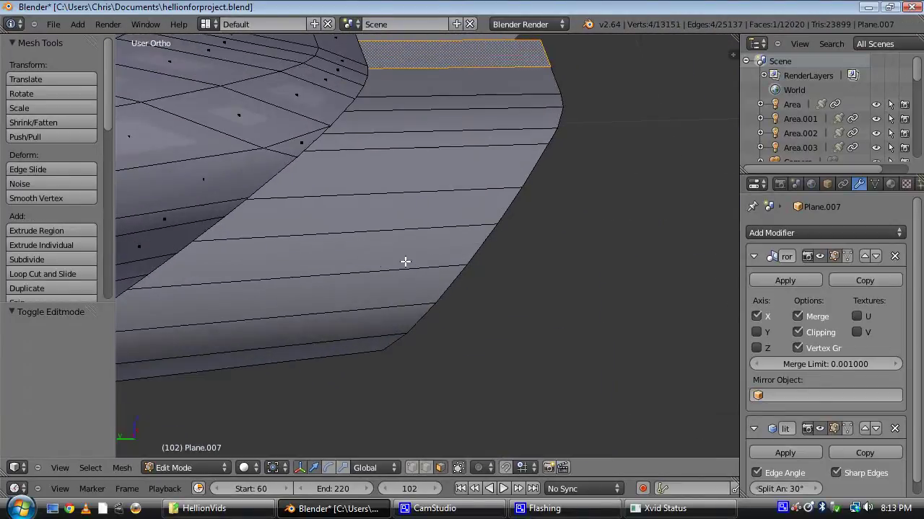
key("ctrl+r")
left_click(419, 264)
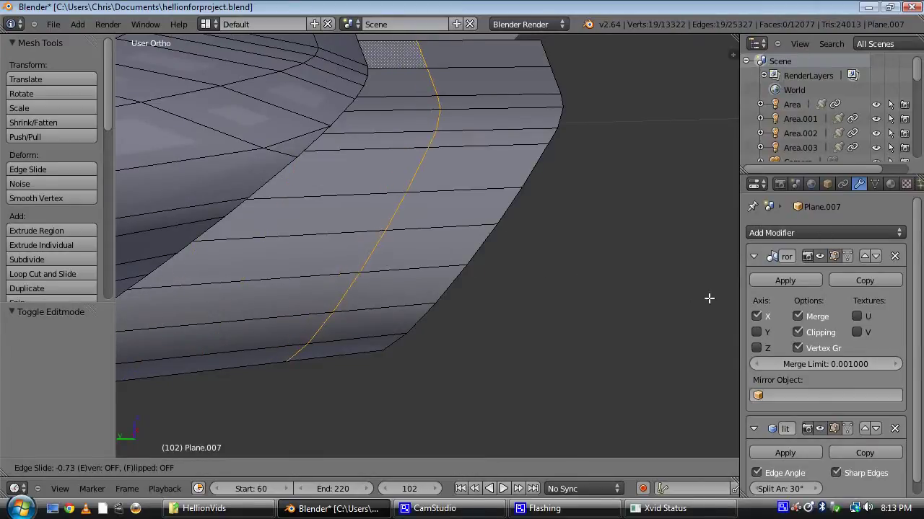
left_click(443, 219)
key("ctrl+r")
left_click(431, 212)
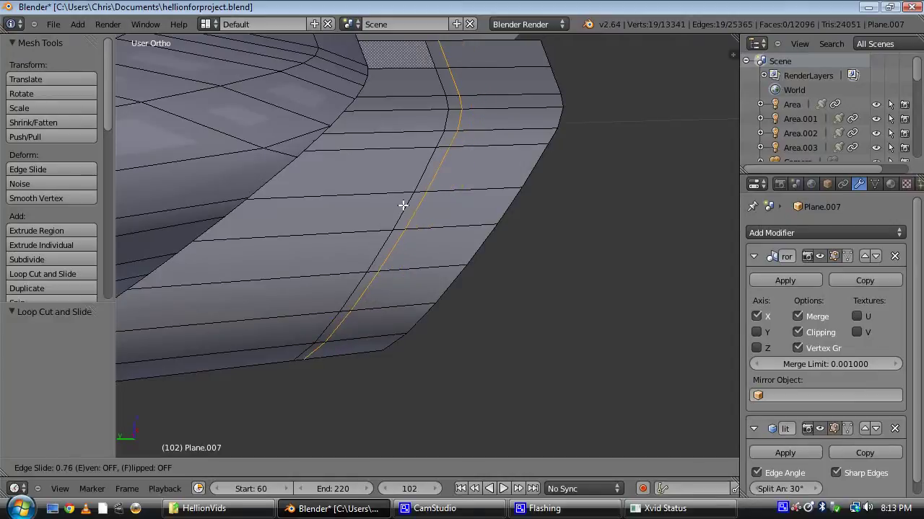
left_click(406, 206)
Step: Select the face ring between the two new loops, extrude it in place and scale it to 0.919 to form a groove
key("ctrl+Tab")
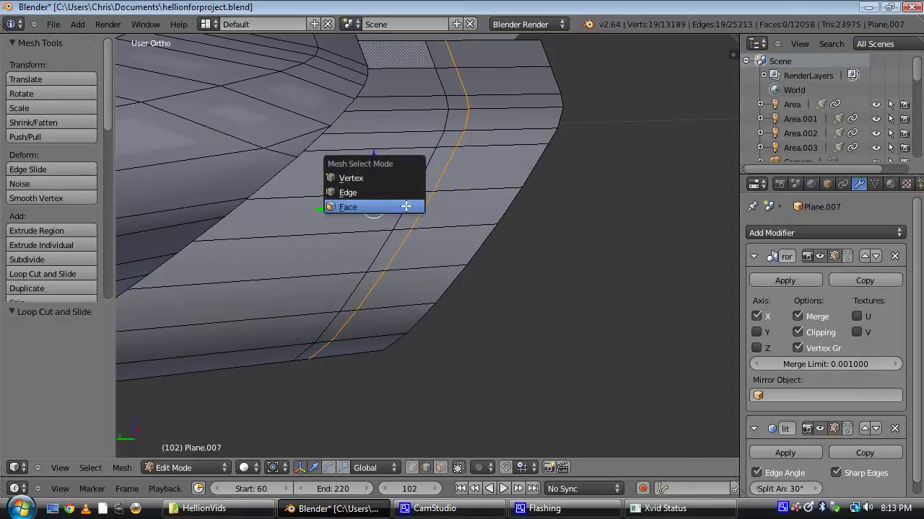
left_click(406, 206)
right_click(423, 192, "alt")
middle_click_drag(422, 192, 556, 320)
scroll(374, 254, "up", 3)
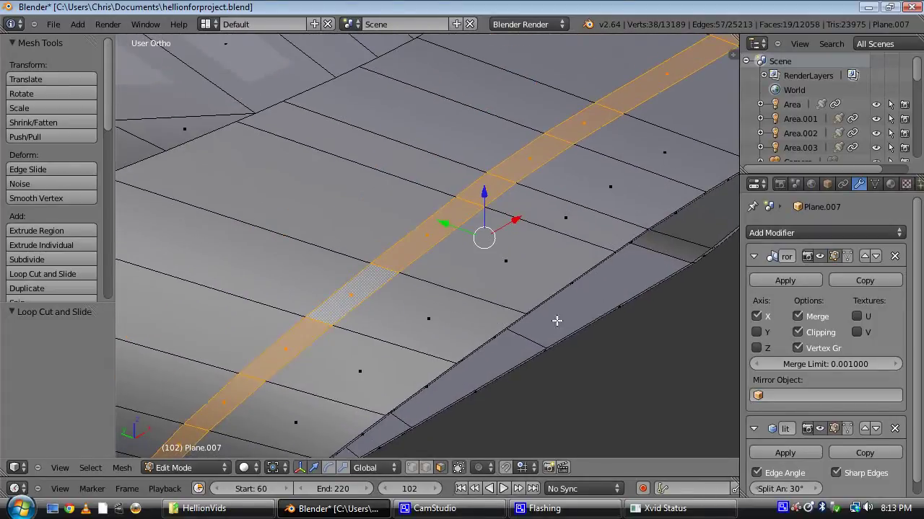
key("e")
right_click(592, 320)
key("s")
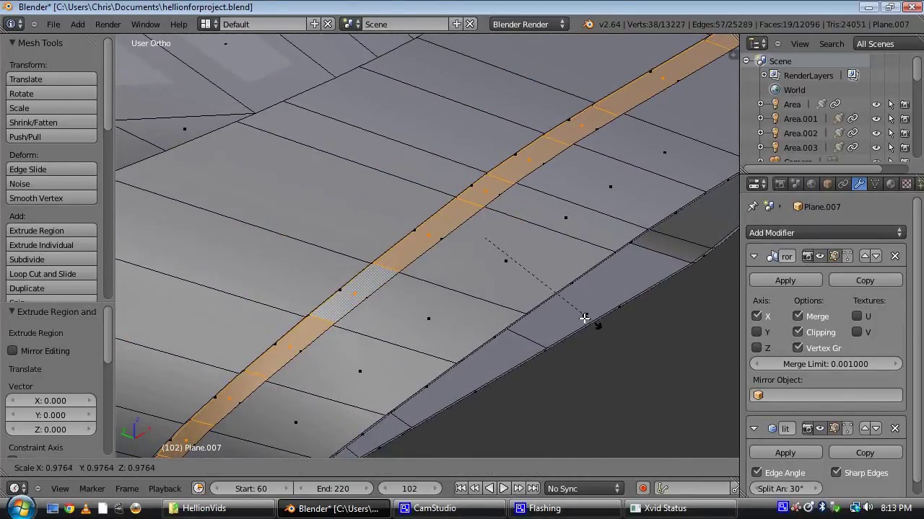
left_click(584, 319)
Step: Add an edge loop along the middle of the groove's rear wall and another just outside its rear edge
scroll(521, 251, "down", 5)
middle_click_drag(526, 264, 476, 295)
scroll(491, 282, "up", 4)
scroll(472, 250, "up", 3)
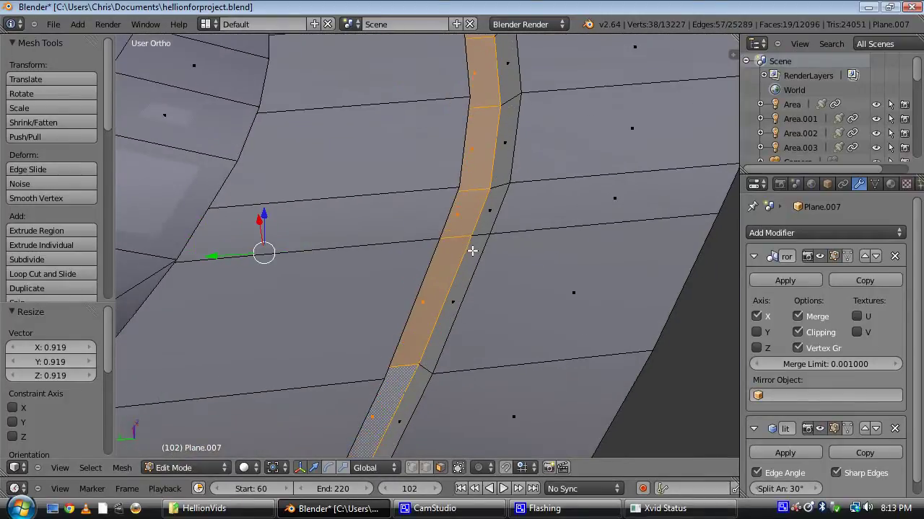
key("ctrl+r")
left_click(479, 239)
right_click(503, 249)
key("ctrl+r")
left_click(478, 239)
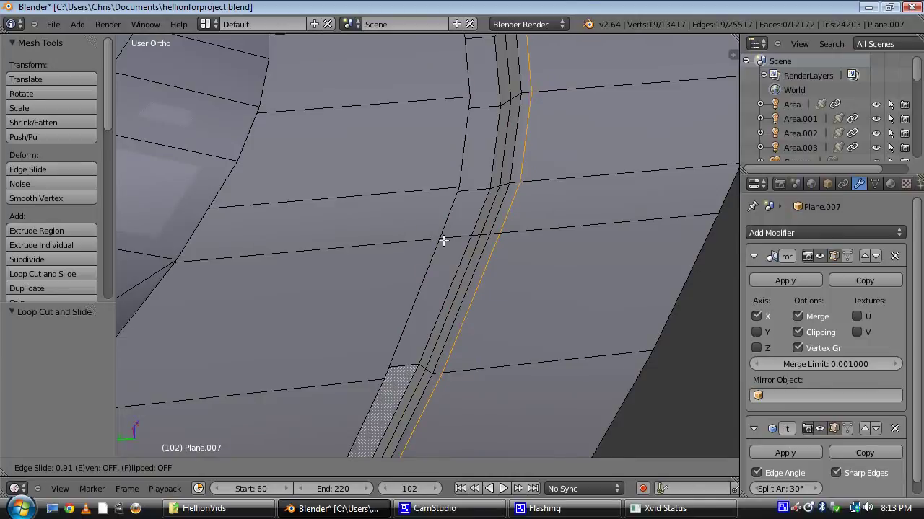
left_click(443, 240)
Step: Add an edge loop along the middle of the groove's forward wall and another on the hull ahead of the groove
middle_click_drag(457, 289, 399, 207)
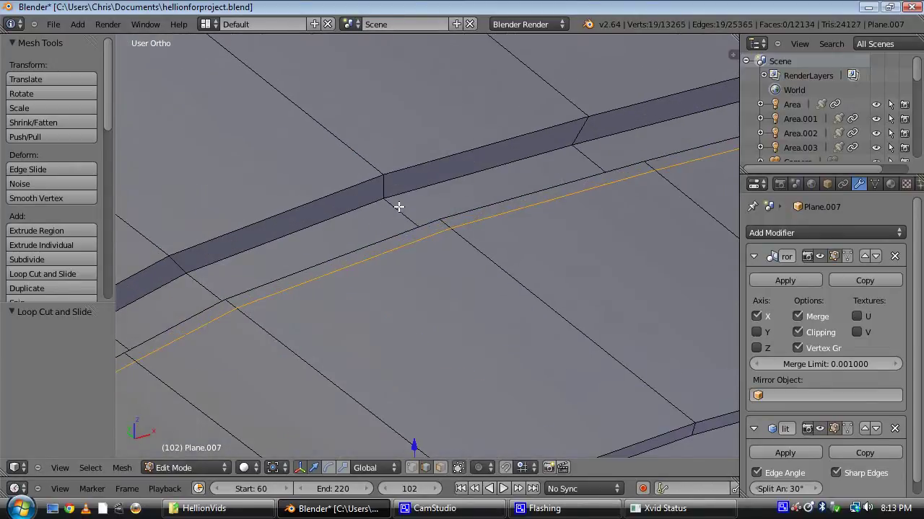
key("ctrl+r")
left_click(379, 173)
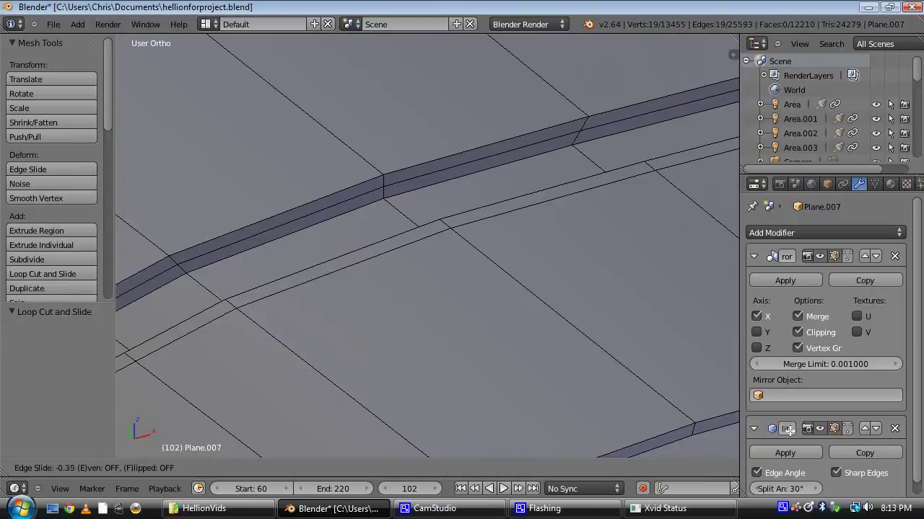
left_click(438, 292)
scroll(438, 292, "down", 10)
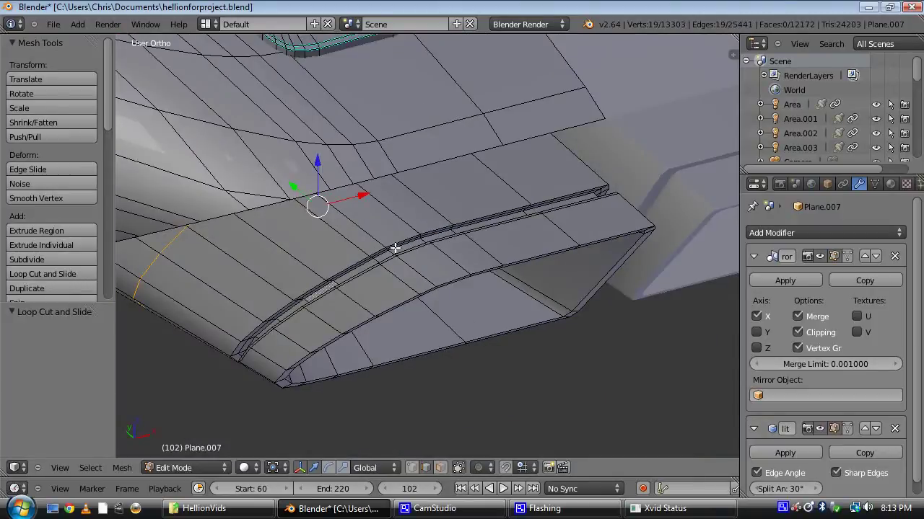
Step: Edge-slide the loop ahead of the groove close to its forward edge, using factors -0.968 and -0.352
key("ctrl+e")
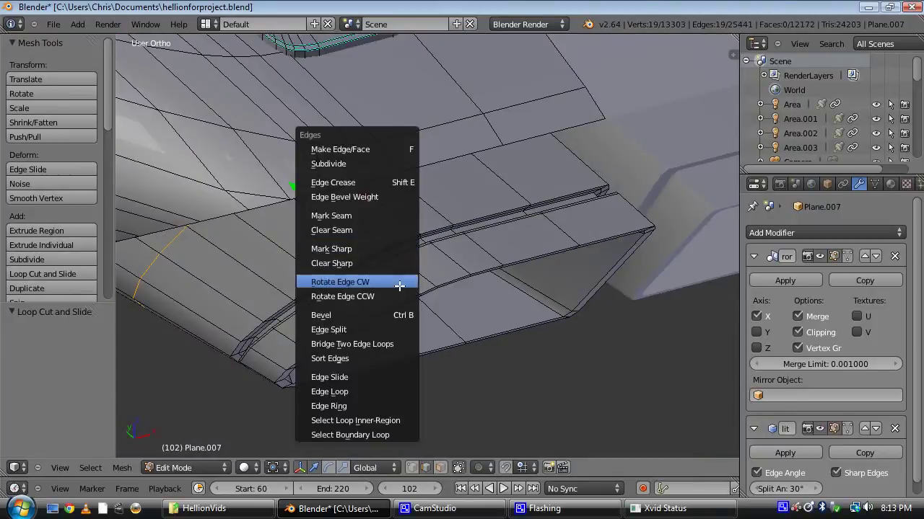
left_click(405, 375)
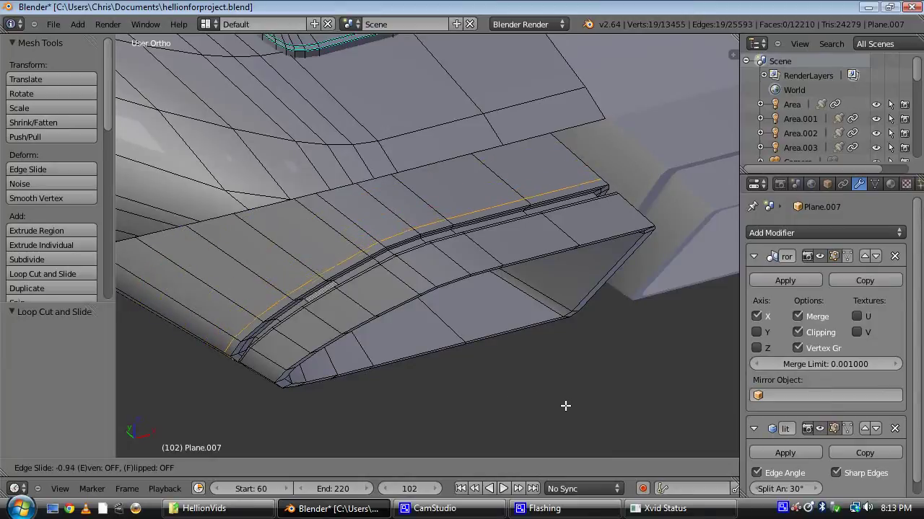
left_click(565, 406)
scroll(433, 266, "up", 5)
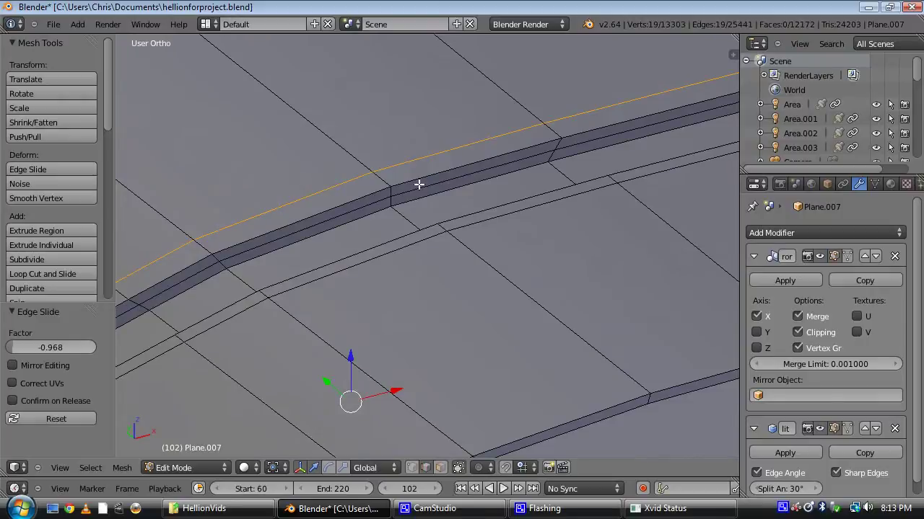
key("ctrl+e")
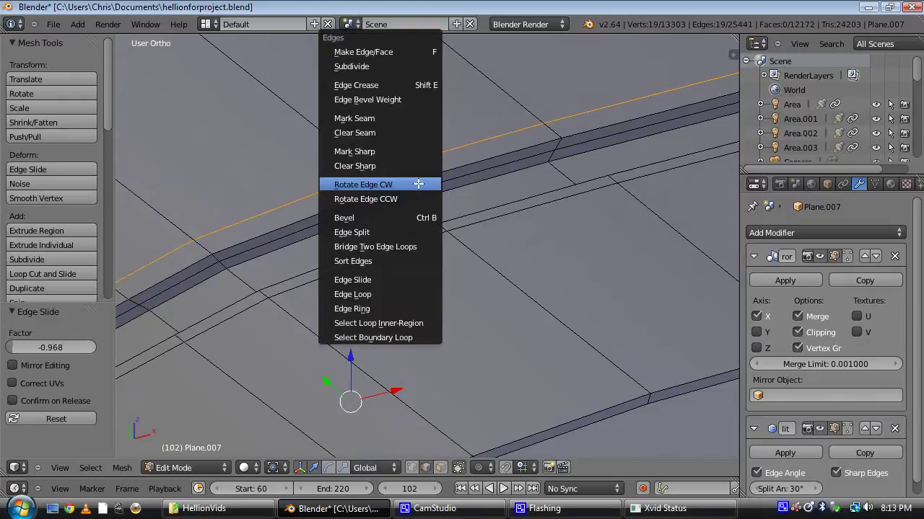
left_click(438, 280)
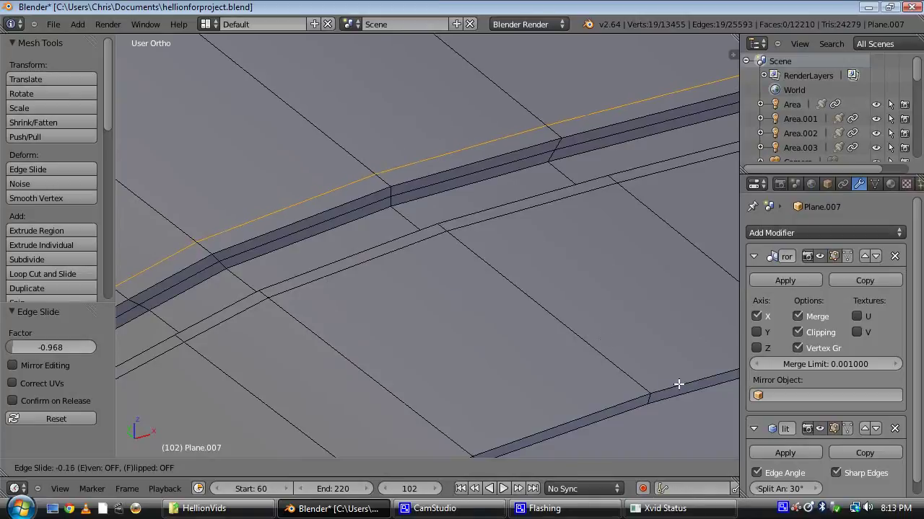
left_click(806, 452)
Step: Delete the groove's original forward corner loop to chamfer it, and mark the two loops bordering the chamfer sharp
right_click(325, 210, "alt")
key("x")
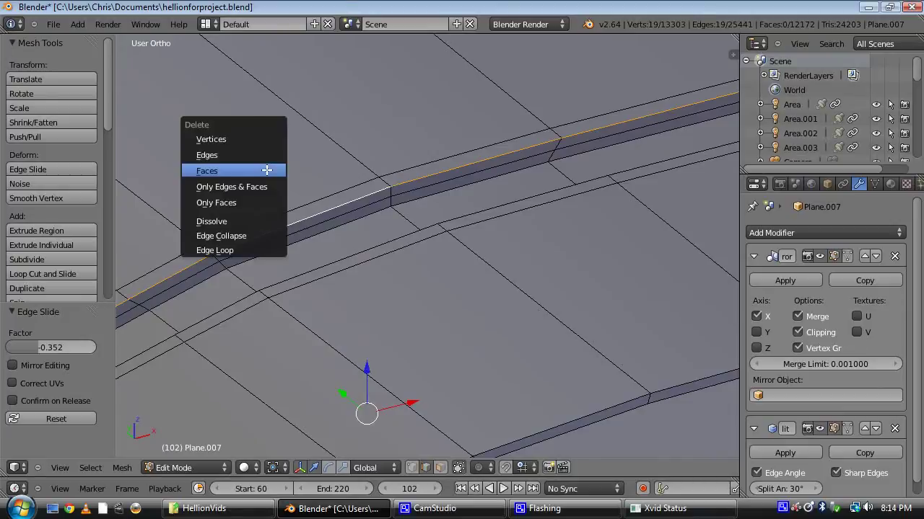
left_click(266, 243)
right_click(303, 210, "alt")
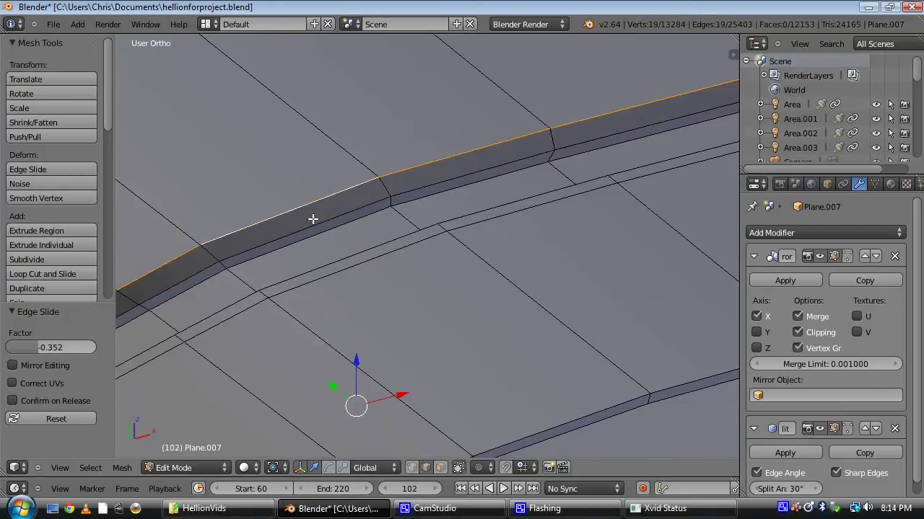
key("ctrl+e")
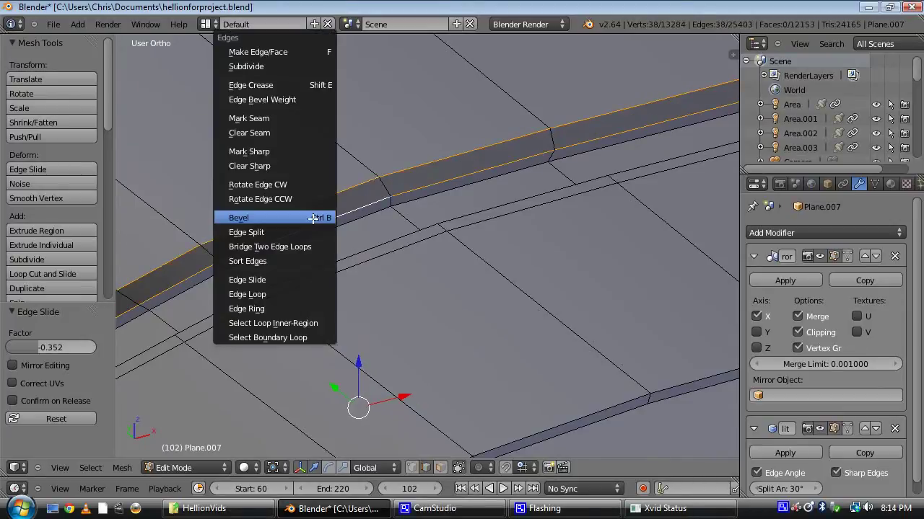
left_click(289, 152)
Step: Delete the groove's original rear corner loop to chamfer it, and mark the two loops bordering that chamfer sharp
right_click(388, 176)
scroll(361, 209, "down", 6)
middle_click_drag(355, 215, 498, 297)
middle_click_drag(464, 253, 386, 264, "shift")
scroll(387, 264, "up", 2)
key("x")
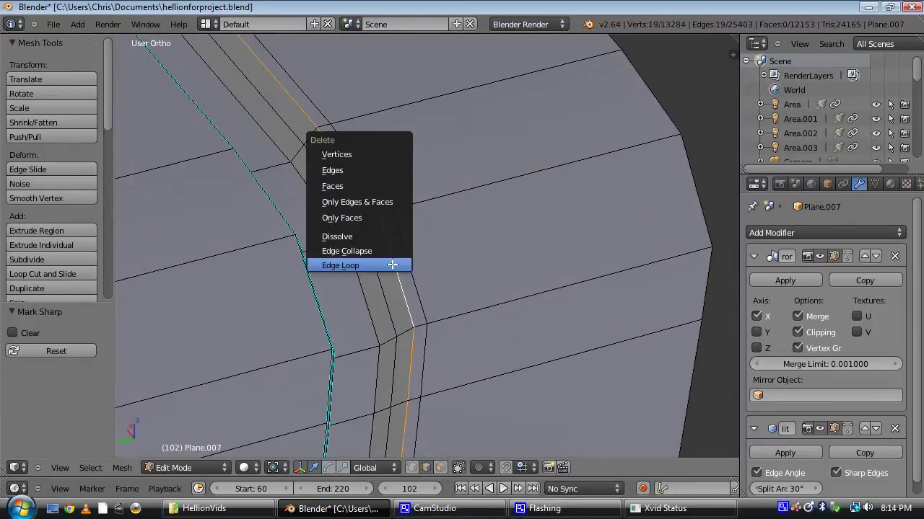
left_click(391, 265)
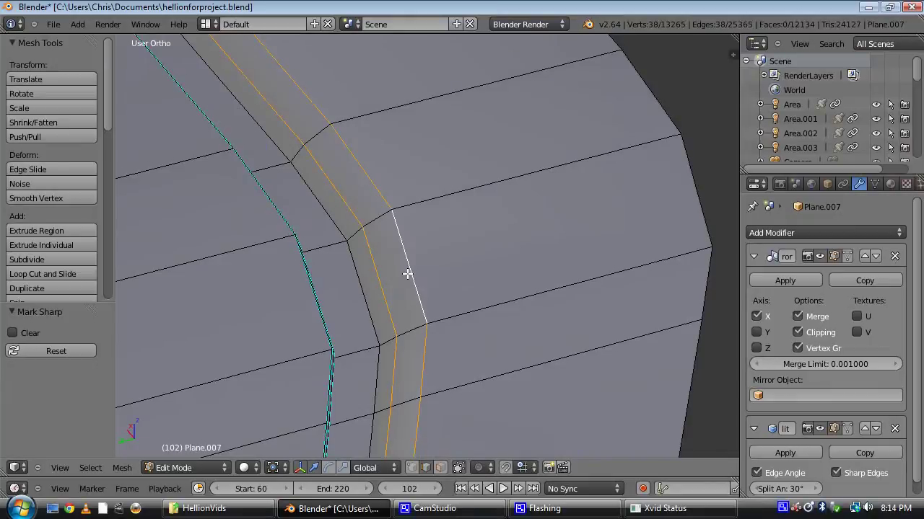
key("ctrl+e")
left_click(408, 274)
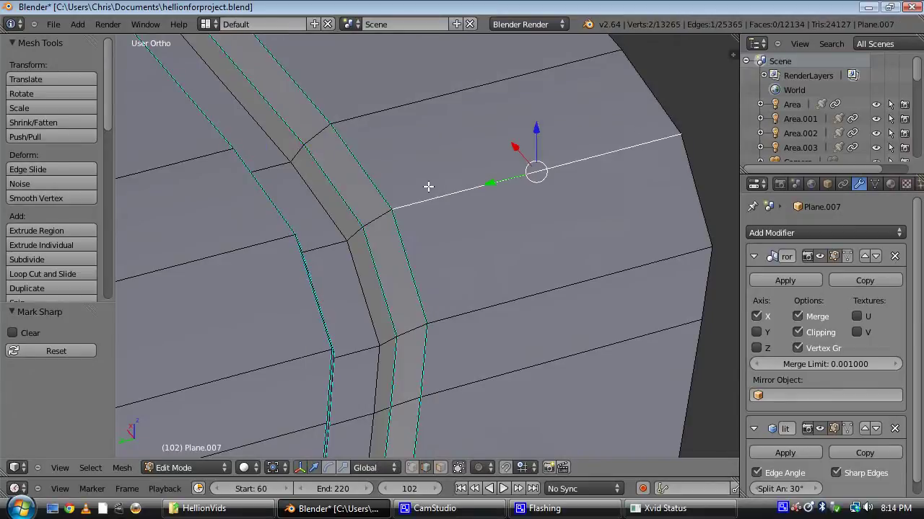
Step: Cut an edge loop beside the outer corner of the hull's open rear rim and another through the rim's thickness
scroll(426, 191, "down", 4)
middle_click_drag(418, 192, 289, 266)
scroll(289, 267, "up", 4)
middle_click_drag(428, 373, 387, 367, "shift")
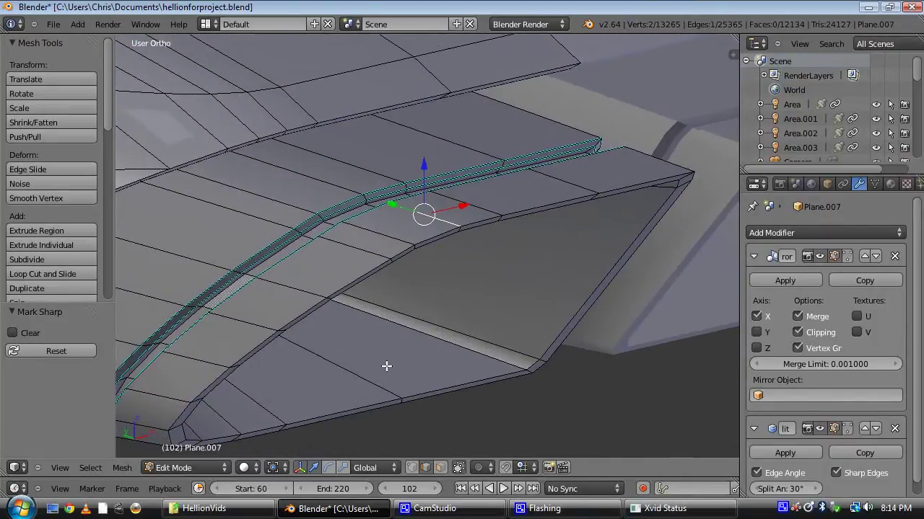
scroll(386, 366, "up", 4)
left_click(368, 240)
right_click(395, 248)
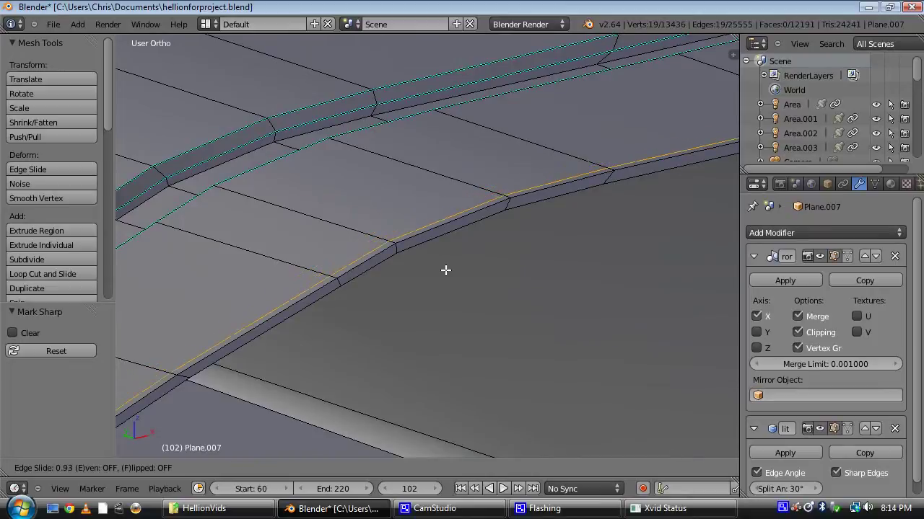
right_click(407, 257)
key("ctrl+r")
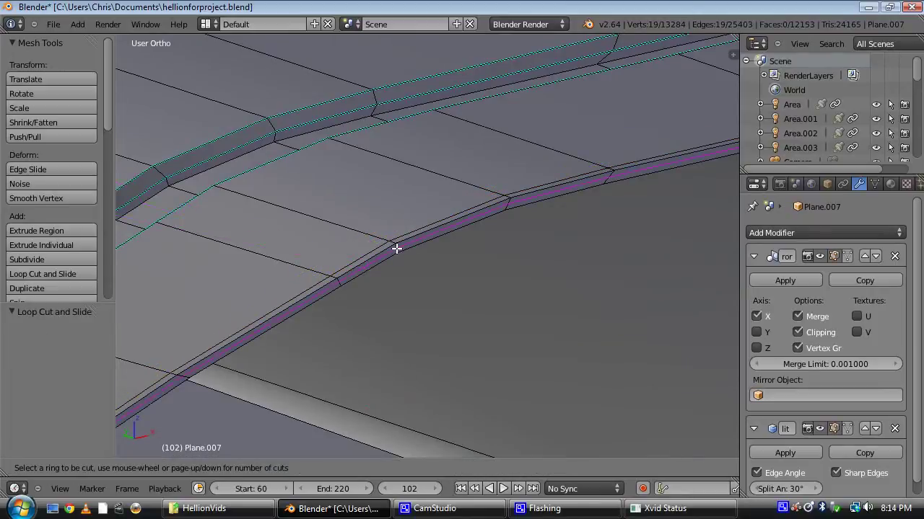
Step: Delete the rim's original outer corner loop to chamfer it, and mark the two chamfer edge loops sharp
key("x")
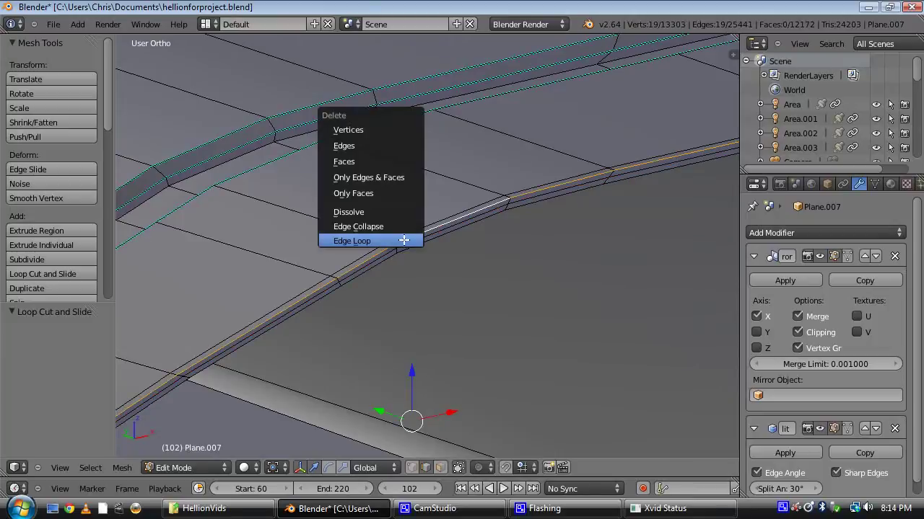
left_click(404, 240)
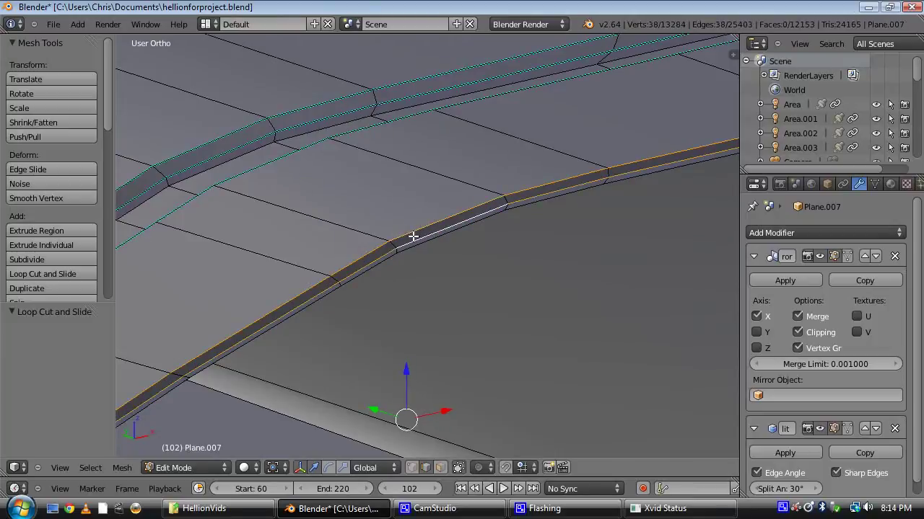
key("ctrl+e")
left_click(413, 237)
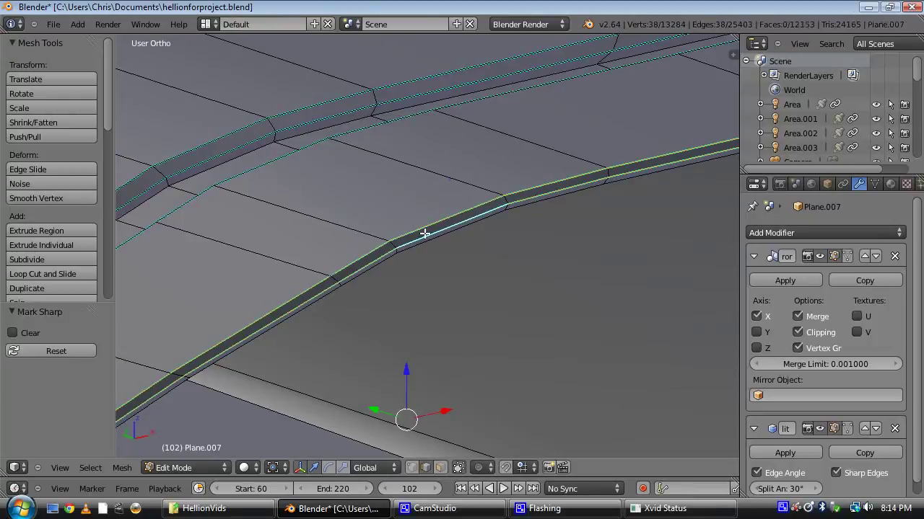
Step: Leave hull mesh editing and inspect the ship's front, the Gatling gun's mesh and the missiles under the wing
key("Tab")
scroll(284, 212, "down", 10)
middle_click_drag(284, 212, 378, 267)
scroll(474, 334, "up", 6)
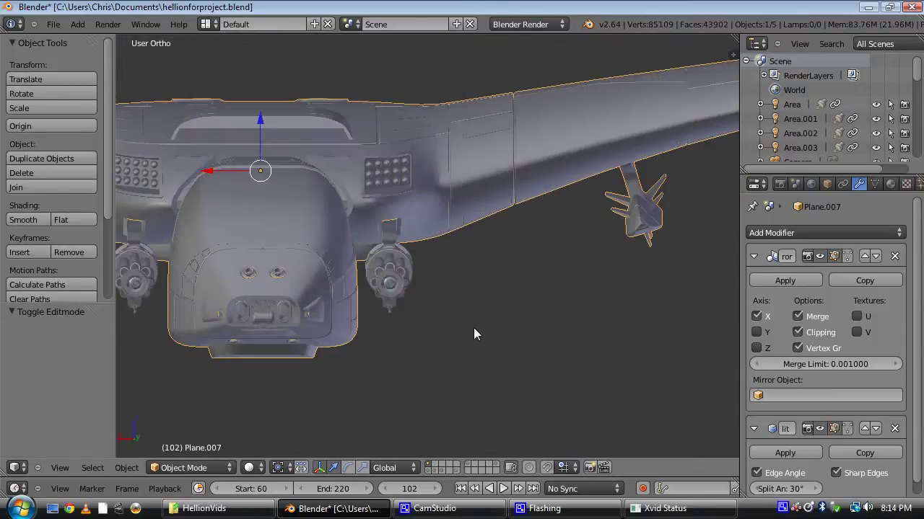
key("Tab")
middle_click_drag(435, 307, 403, 306)
key("Tab")
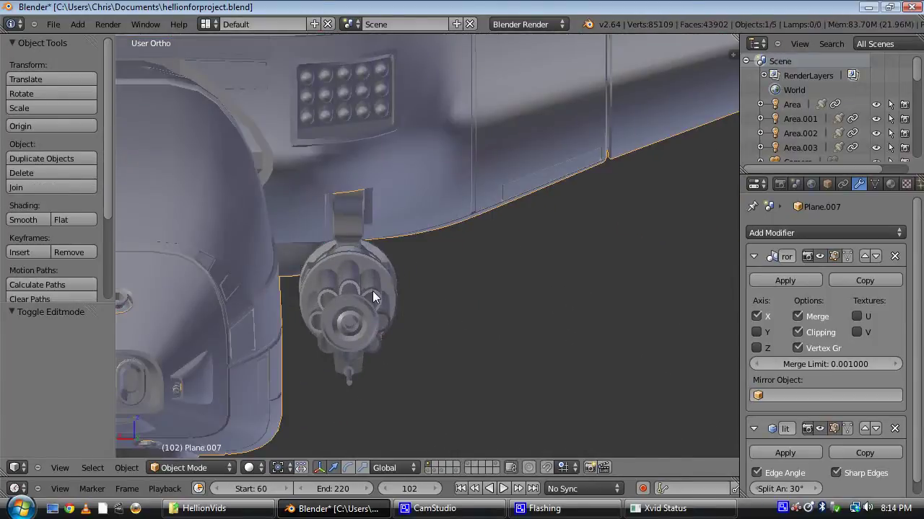
right_click(373, 297)
key("Tab")
scroll(385, 289, "down", 7)
middle_click_drag(728, 226, 461, 262, "shift")
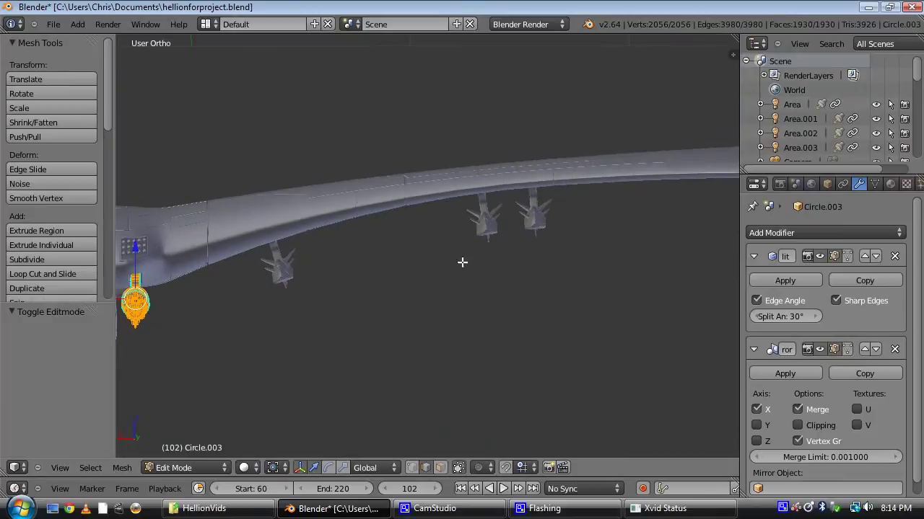
key("Tab")
scroll(610, 209, "down", 6)
middle_click_drag(609, 209, 602, 304)
scroll(540, 305, "up", 4)
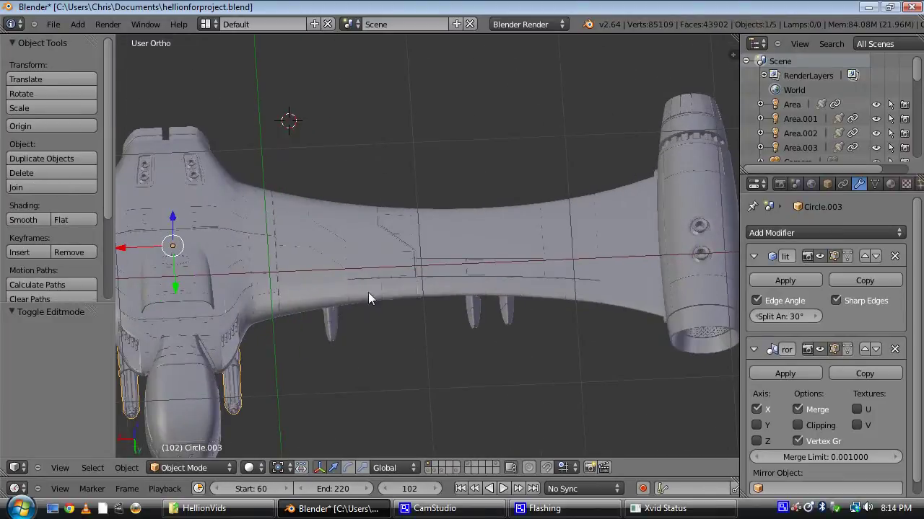
Step: Examine the hull mesh around the recessed wing-root panels, and compare it with the shaded surface in Object Mode
scroll(358, 300, "up", 4)
scroll(396, 311, "up", 1)
right_click(396, 307)
key("Tab")
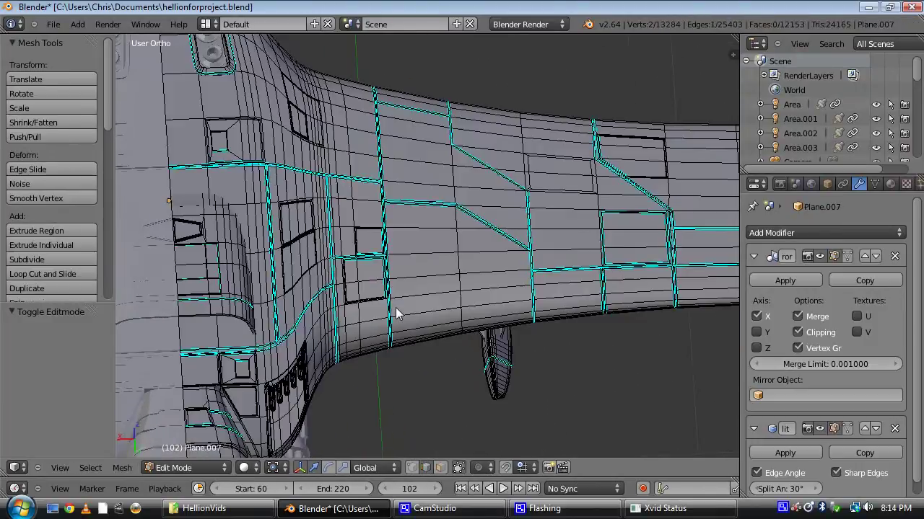
scroll(396, 314, "up", 5)
middle_click_drag(269, 284, 427, 183, "shift")
scroll(412, 252, "up", 8)
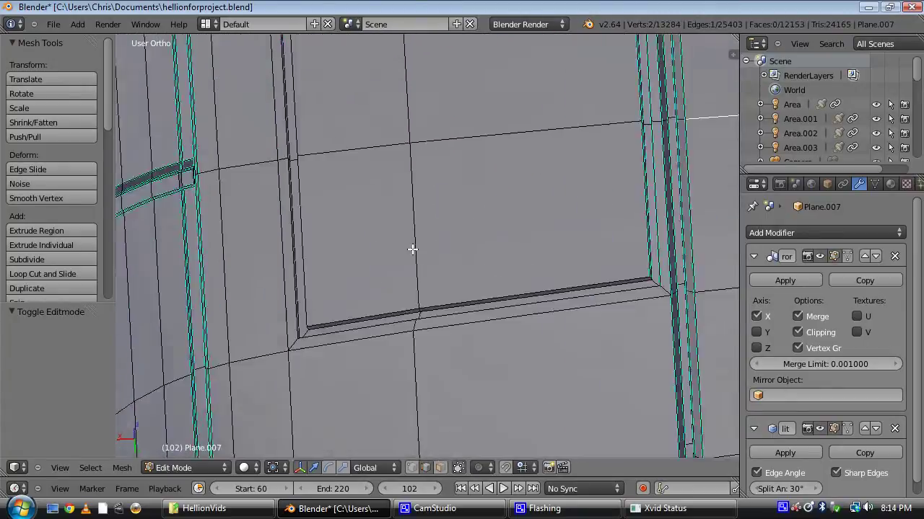
scroll(391, 268, "down", 5)
middle_click_drag(391, 268, 401, 333)
key("Tab")
middle_click_drag(408, 230, 480, 309)
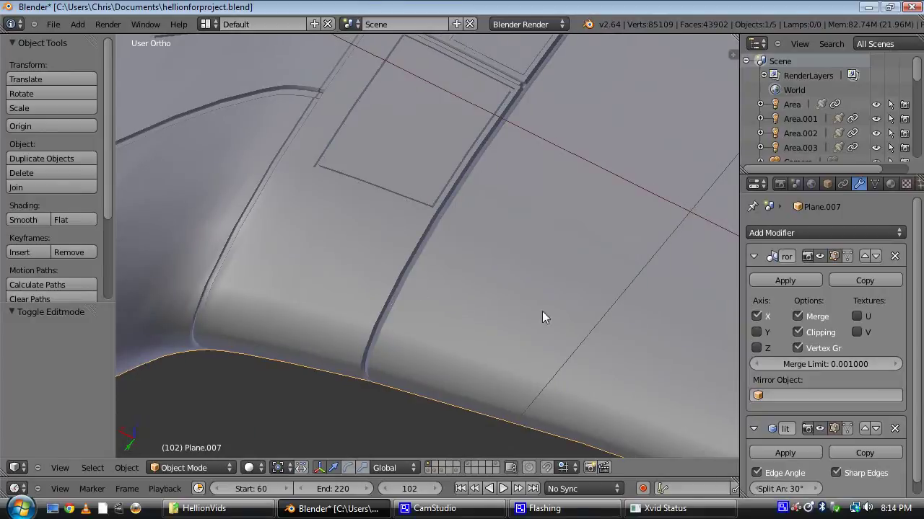
scroll(886, 433, "down", 1)
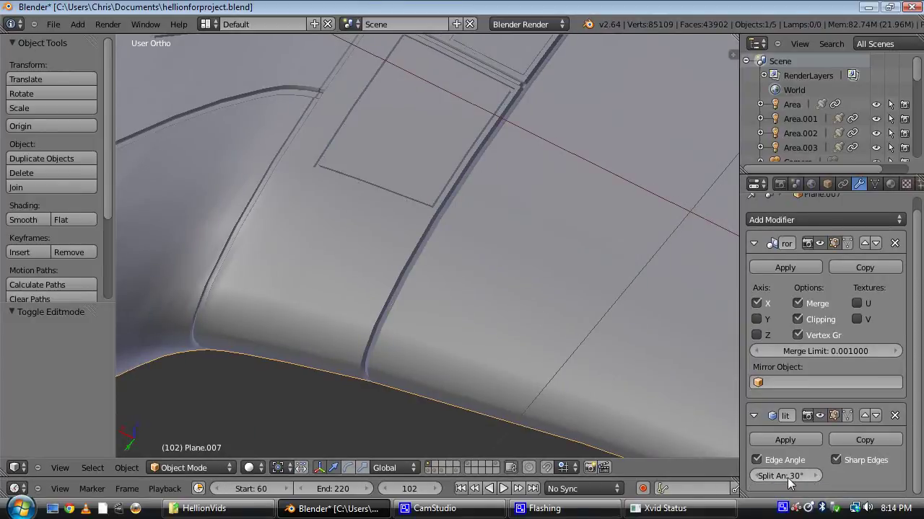
scroll(586, 347, "down", 9)
middle_click_drag(539, 381, 435, 295)
middle_click_drag(383, 228, 412, 360)
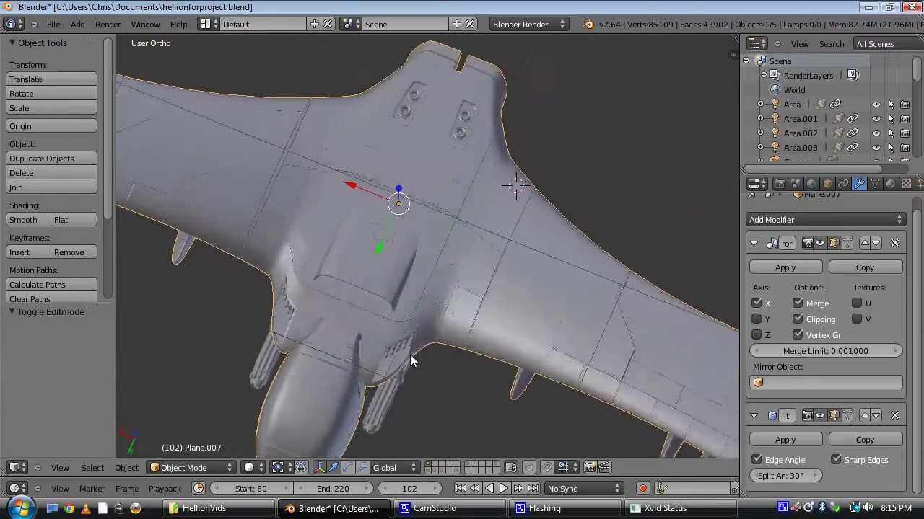
Step: Examine the mesh of the recessed panels on the central top fairing, and review the hull from the side
scroll(408, 370, "up", 2)
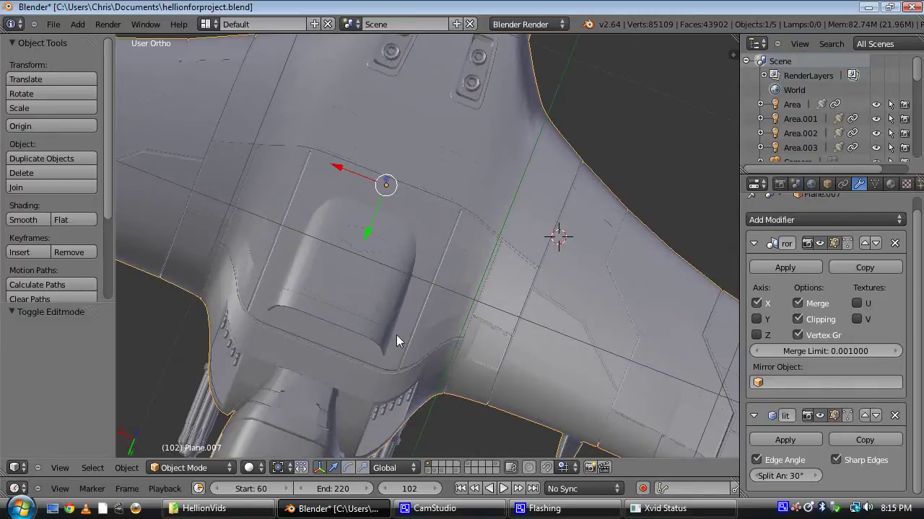
scroll(396, 335, "up", 3)
key("Tab")
scroll(383, 313, "up", 2)
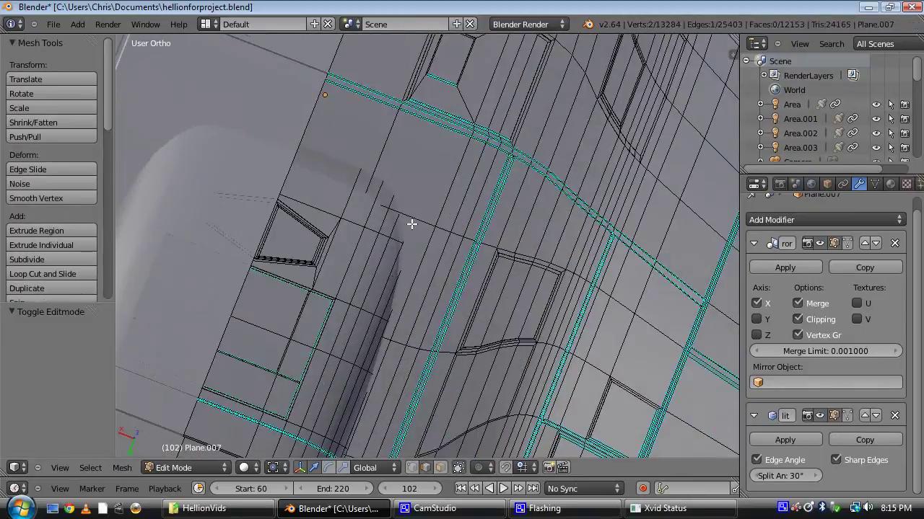
scroll(446, 321, "up", 3)
right_click(295, 324)
middle_click_drag(252, 293, 401, 333, "shift")
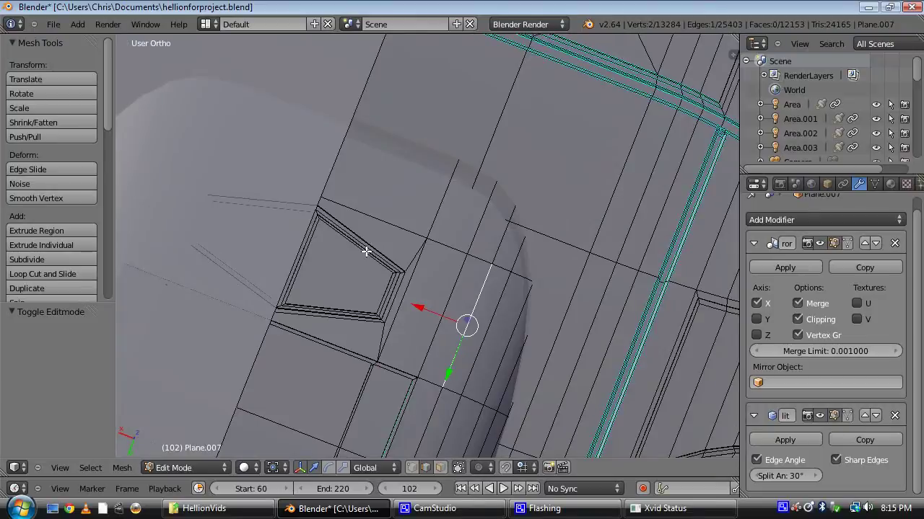
scroll(366, 251, "down", 8)
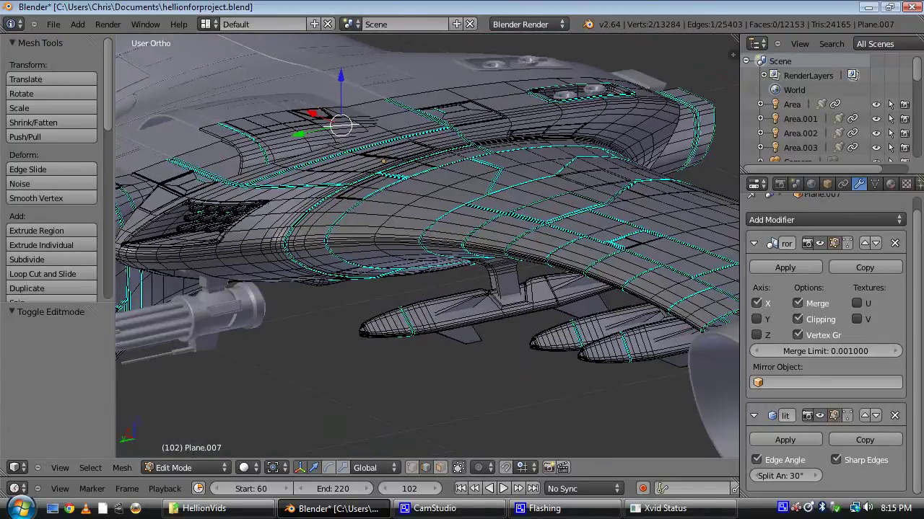
key("Tab")
scroll(438, 338, "down", 2)
middle_click_drag(408, 253, 344, 324)
scroll(333, 259, "up", 4)
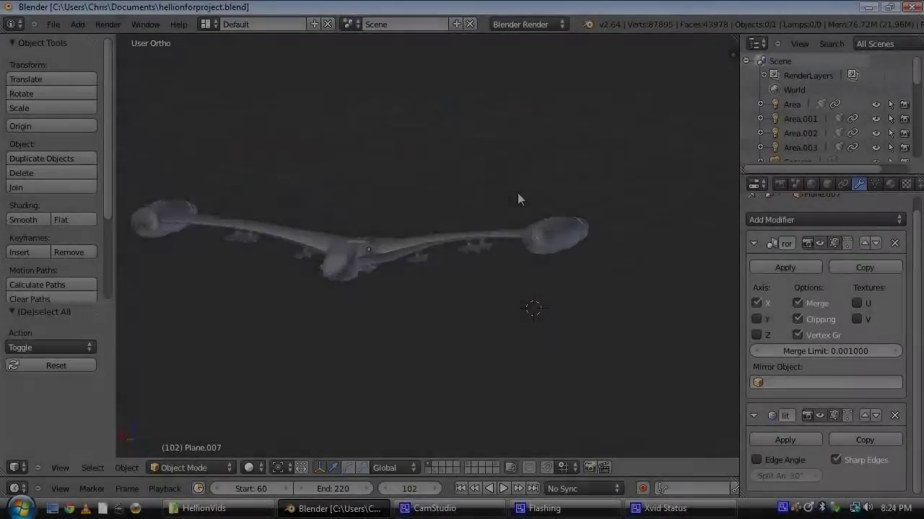
Step: Examine the detailed ship's mesh and marked sharp edges across the wing, engine nacelle, missiles and gun
middle_click_drag(517, 193, 471, 260)
scroll(435, 297, "up", 3)
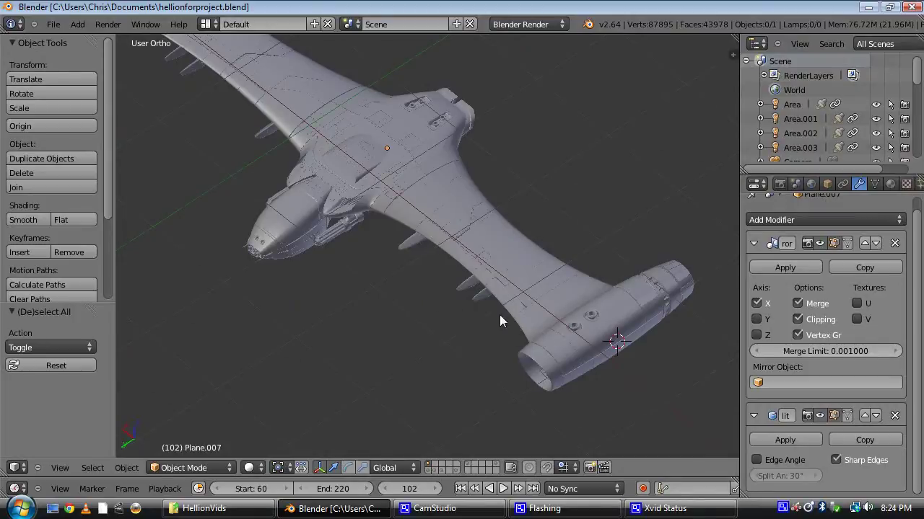
middle_click_drag(499, 321, 415, 301)
key("Tab")
scroll(422, 306, "up", 3)
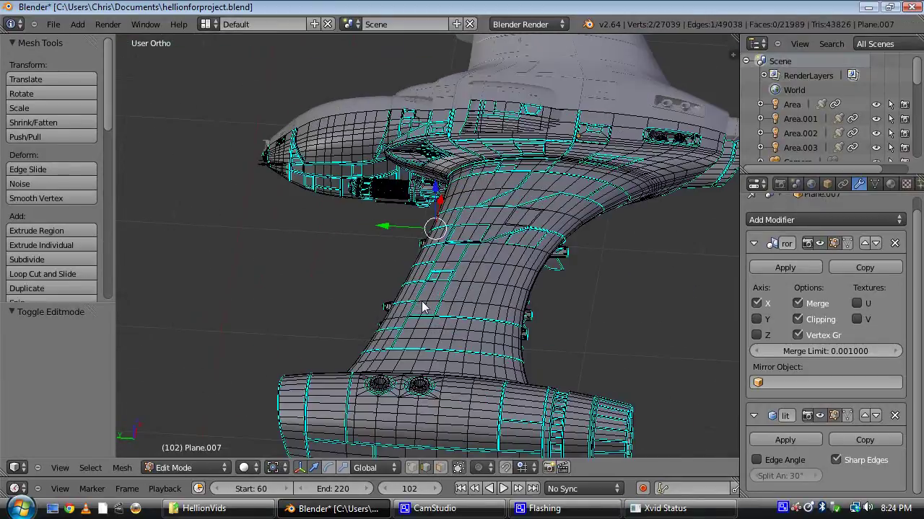
middle_click_drag(369, 339, 380, 255)
middle_click_drag(394, 288, 367, 280, "shift")
scroll(367, 280, "up", 3)
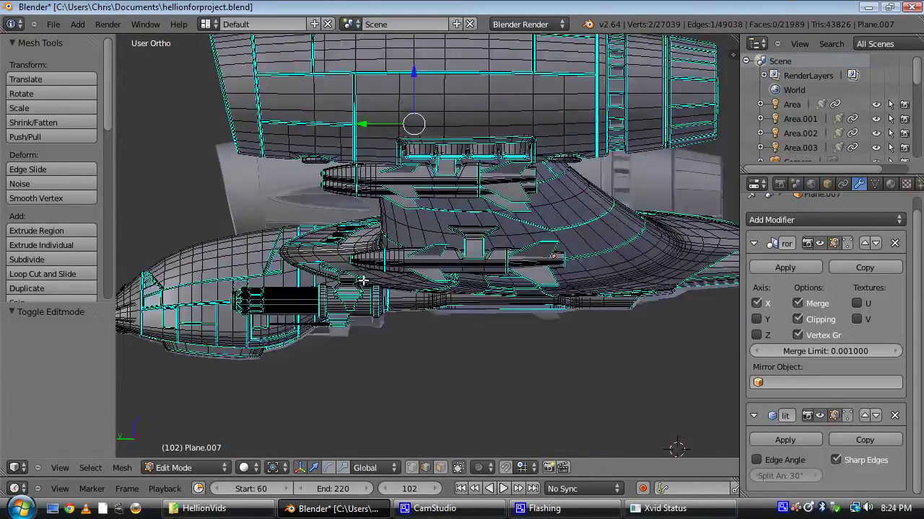
scroll(356, 292, "down", 3)
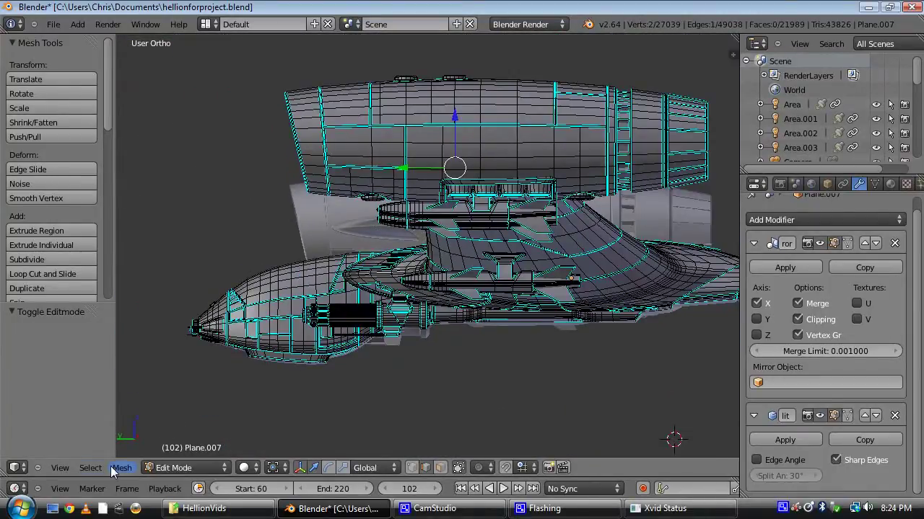
Step: Select the ship mesh's sharp edges at 30° sharpness and inspect the selection along the Gatling gun's barrels
left_click(91, 468)
left_click(109, 359)
middle_click_drag(318, 299, 382, 270)
scroll(316, 261, "up", 3)
middle_click_drag(258, 315, 373, 278, "shift")
scroll(372, 312, "up", 4)
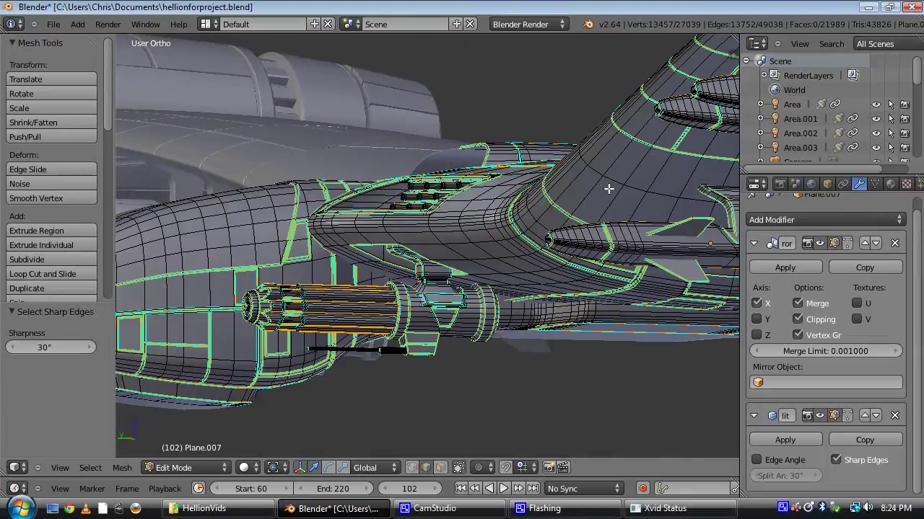
scroll(608, 189, "down", 3)
middle_click_drag(519, 309, 542, 233, "shift")
scroll(538, 233, "up", 6)
middle_click_drag(433, 244, 552, 366, "shift")
scroll(561, 372, "up", 2)
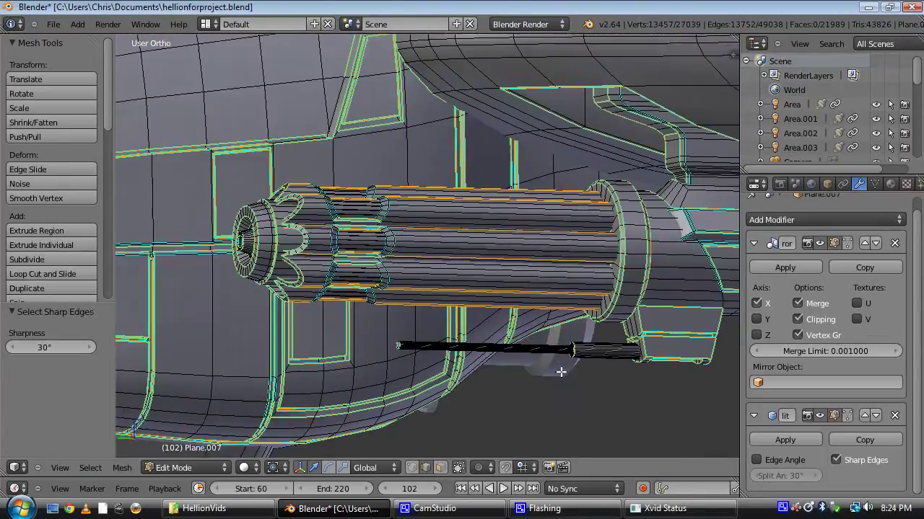
scroll(561, 372, "up", 8)
scroll(516, 204, "down", 6)
scroll(536, 297, "up", 5)
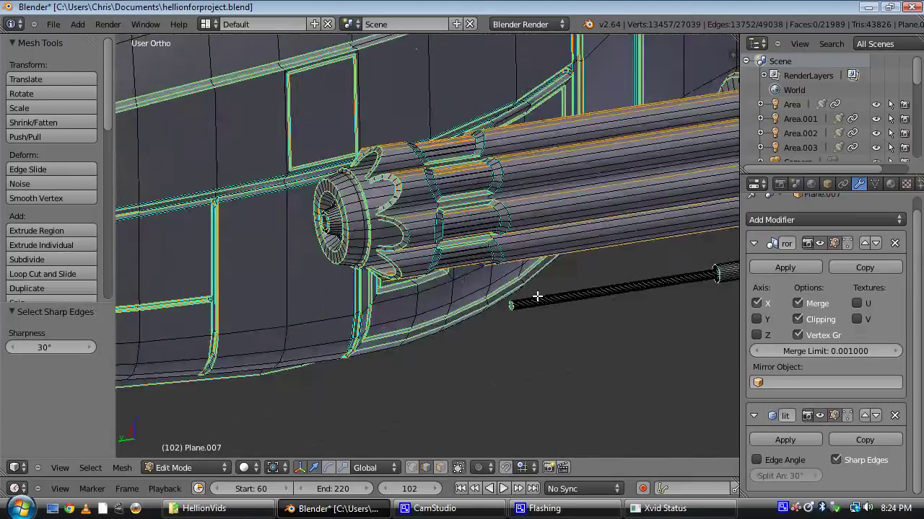
scroll(537, 296, "up", 6)
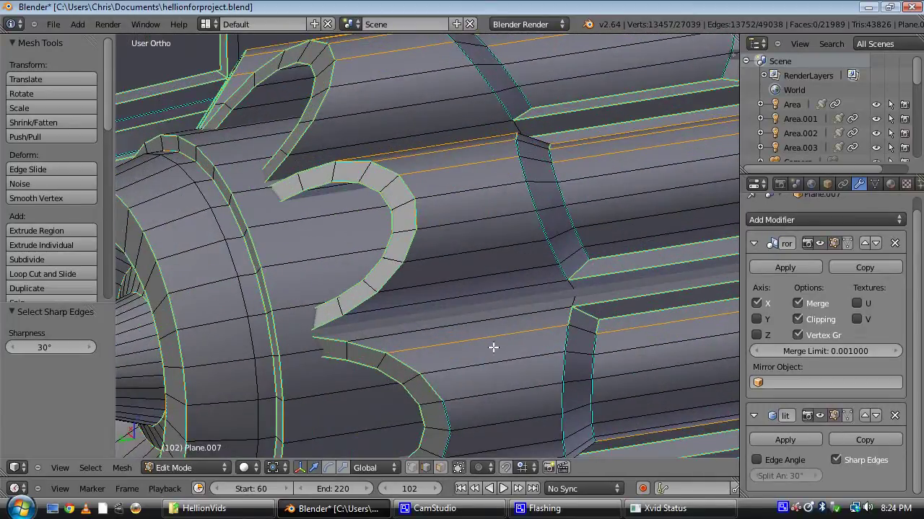
Step: Clear the edge selection, leave mesh editing and review the complete ship from the rear, front and side
right_click(511, 340)
scroll(505, 335, "down", 8)
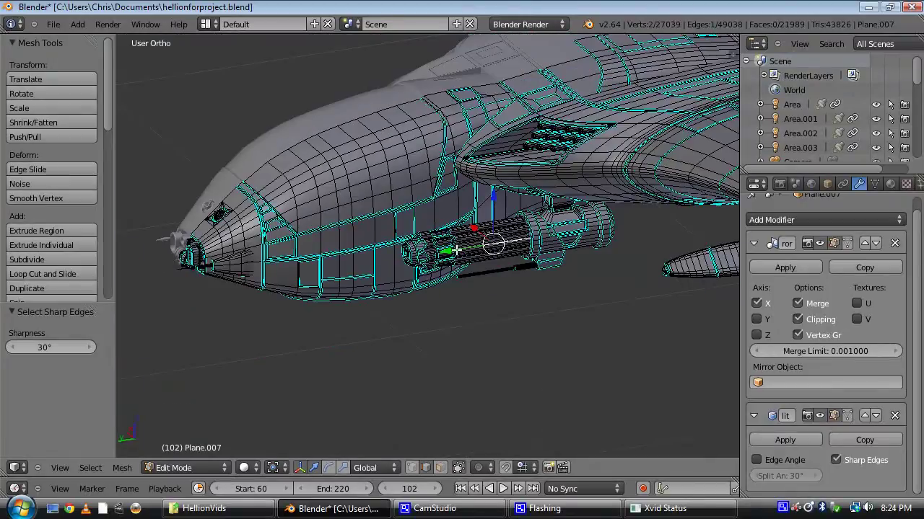
middle_click_drag(456, 249, 435, 289)
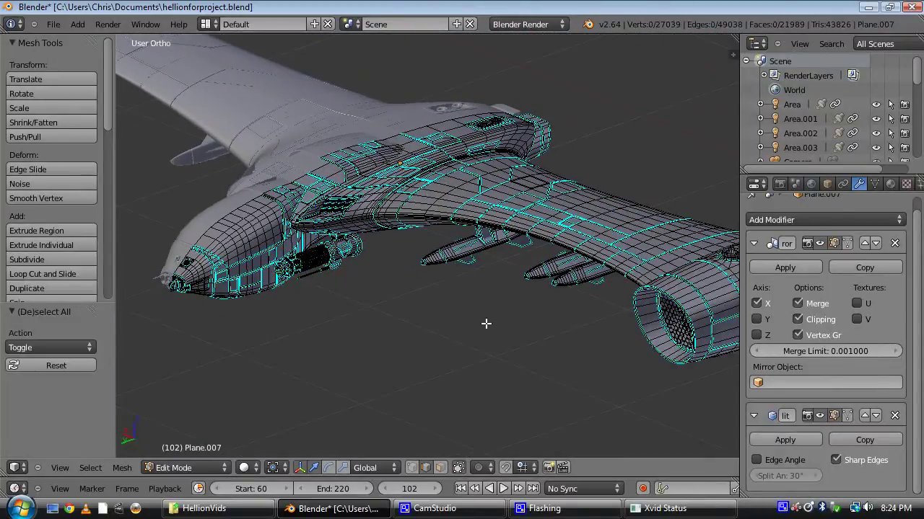
middle_click_drag(286, 228, 219, 254)
key("Tab")
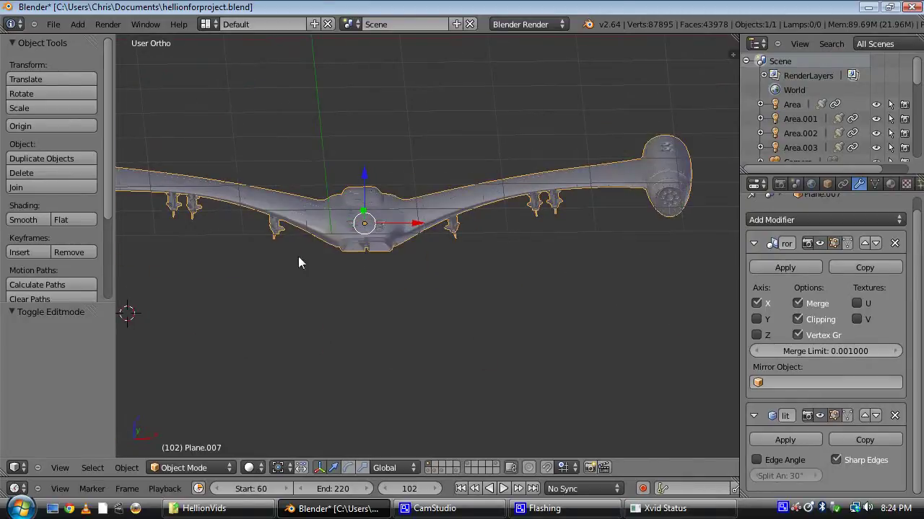
middle_click_drag(478, 173, 242, 201)
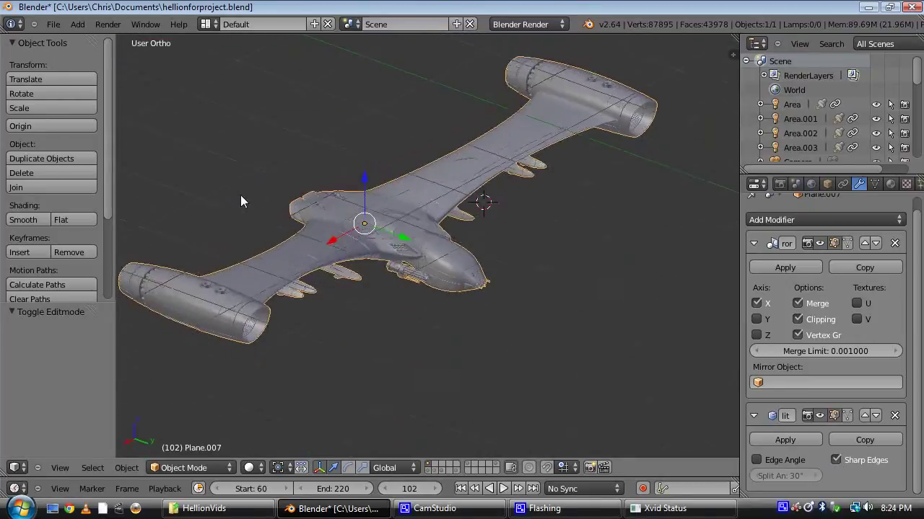
scroll(435, 219, "up", 4)
middle_click_drag(435, 219, 405, 216)
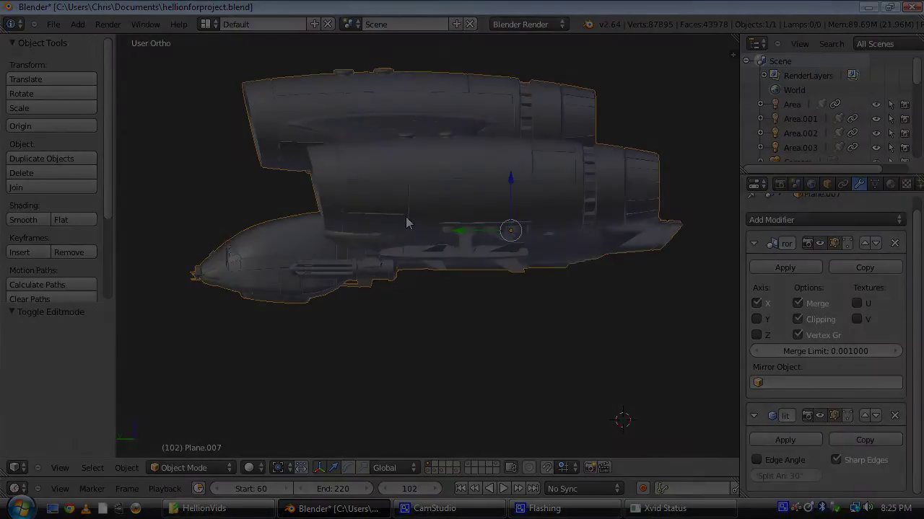